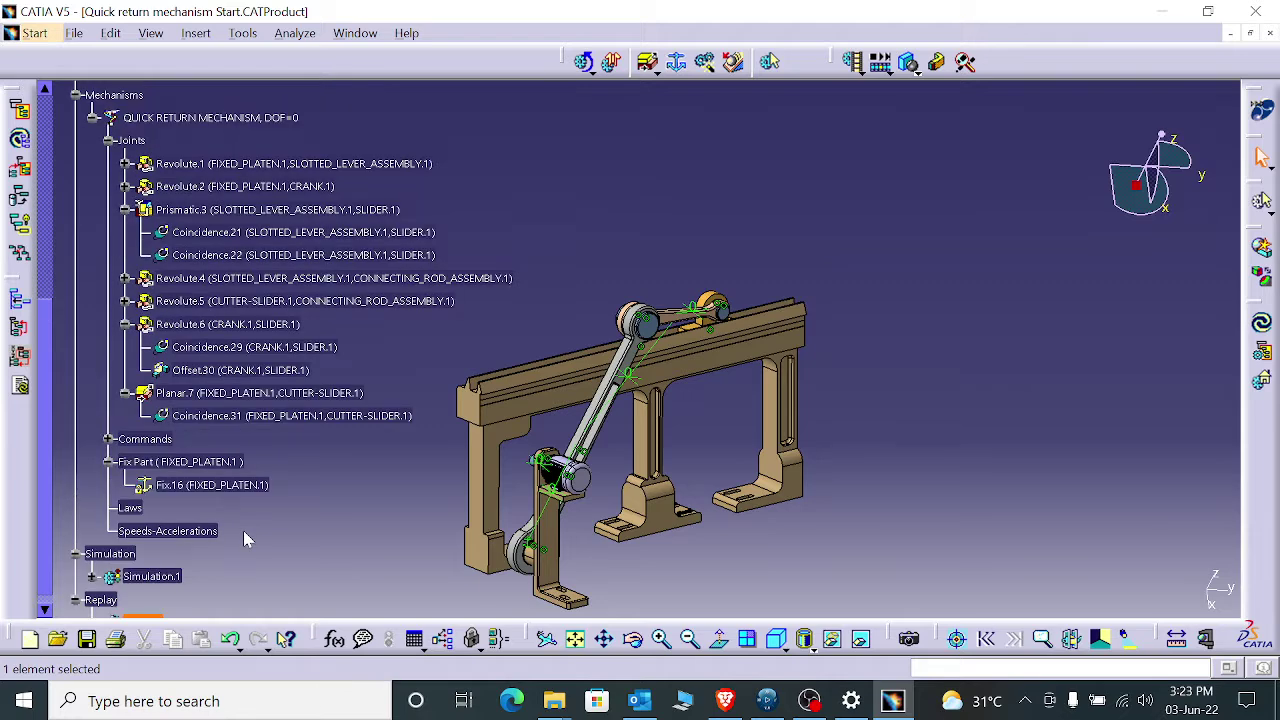
pyautogui.click(884, 68)
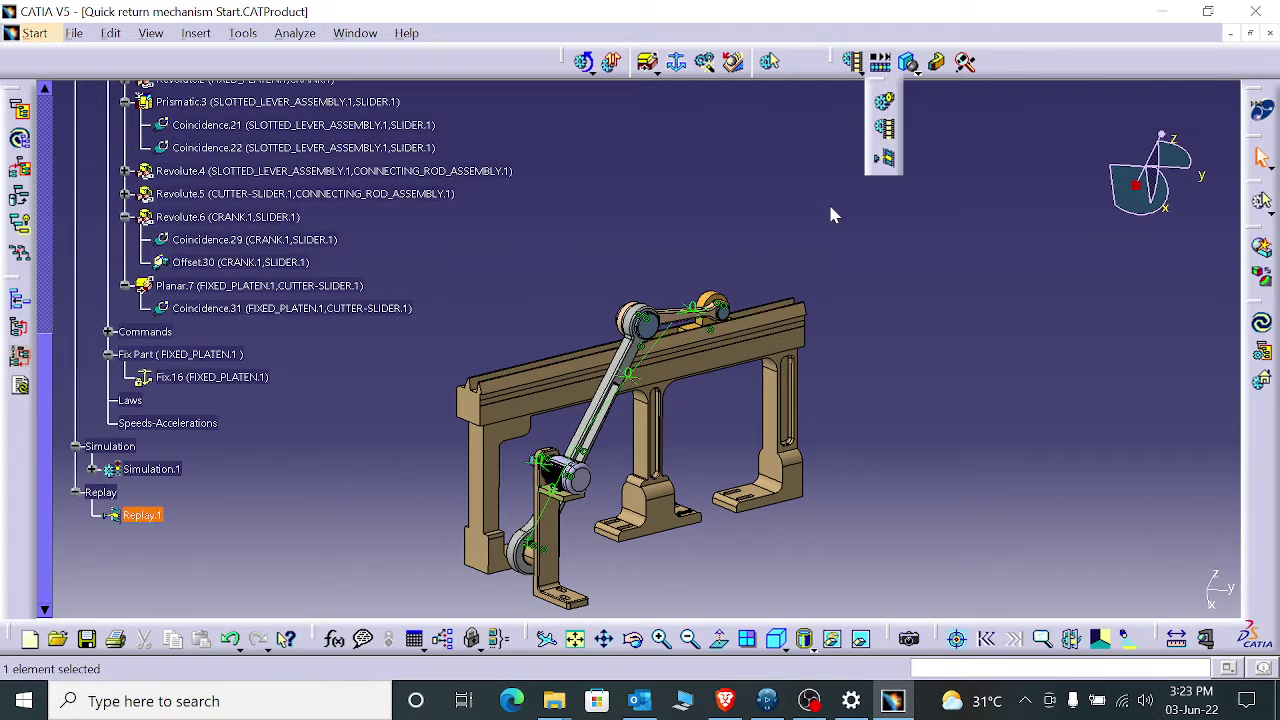
pyautogui.click(888, 70)
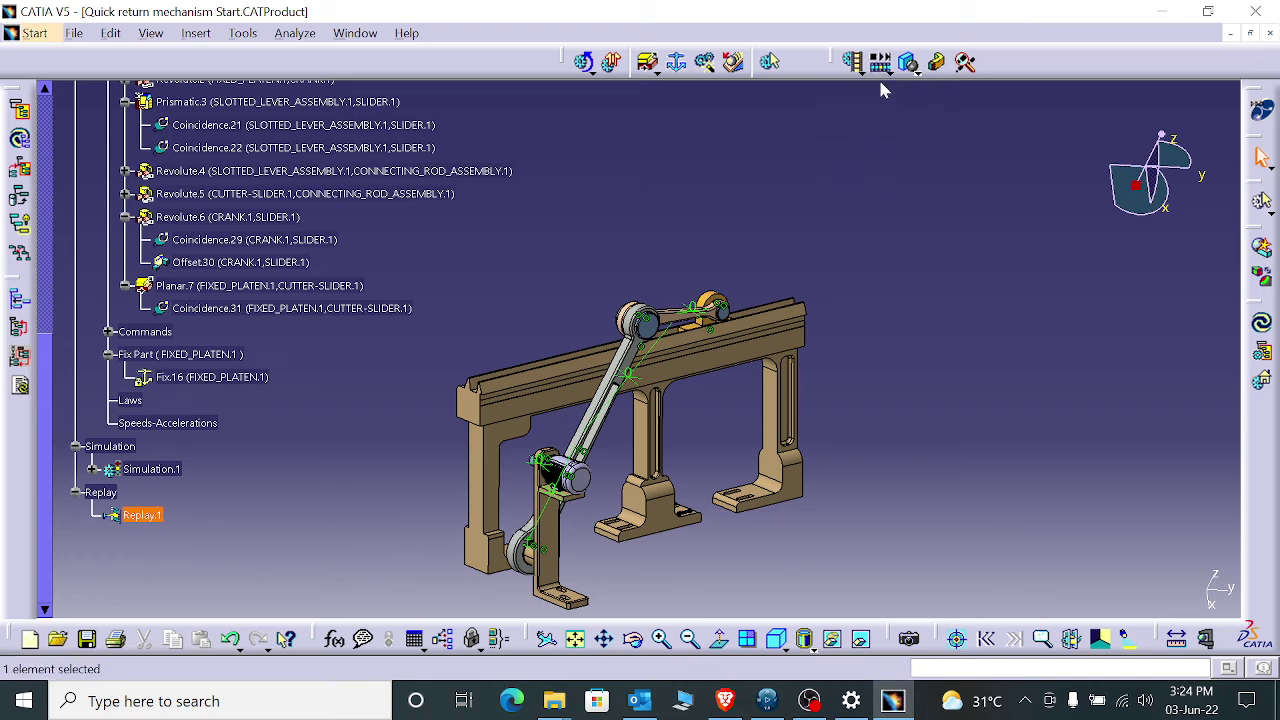
pyautogui.scroll(2, 914, 134)
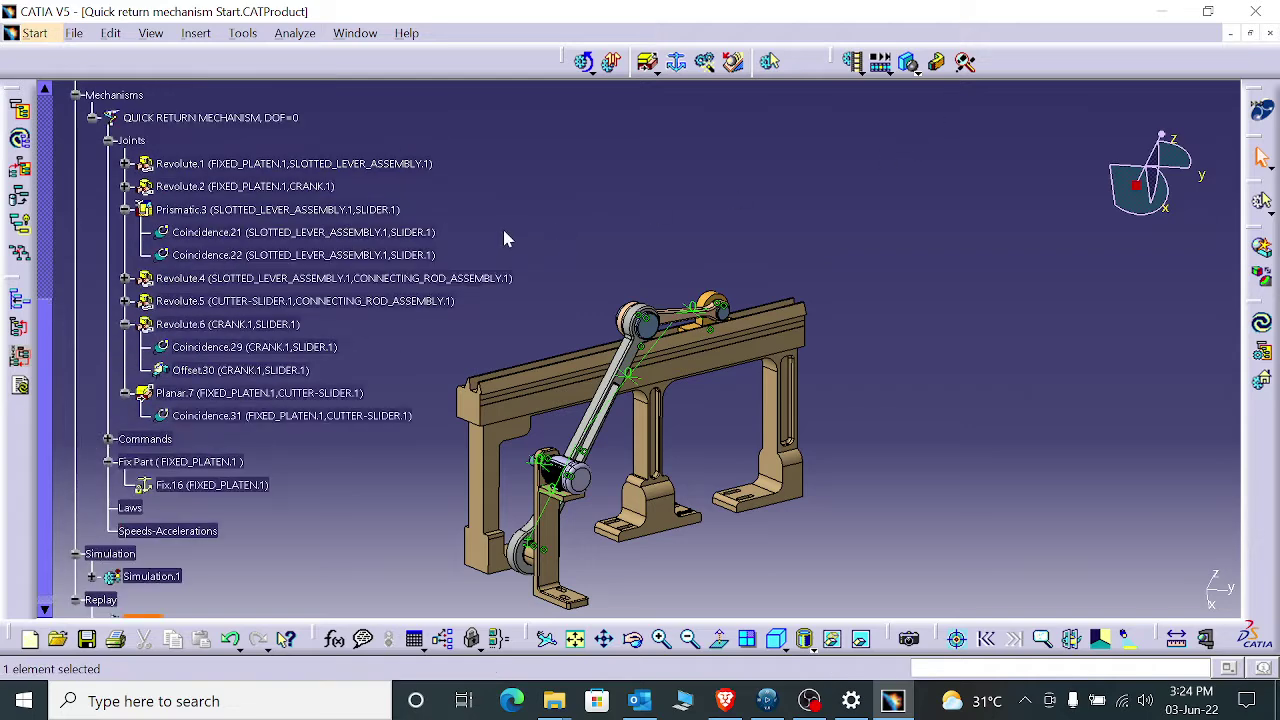
pyautogui.scroll(3, 503, 238)
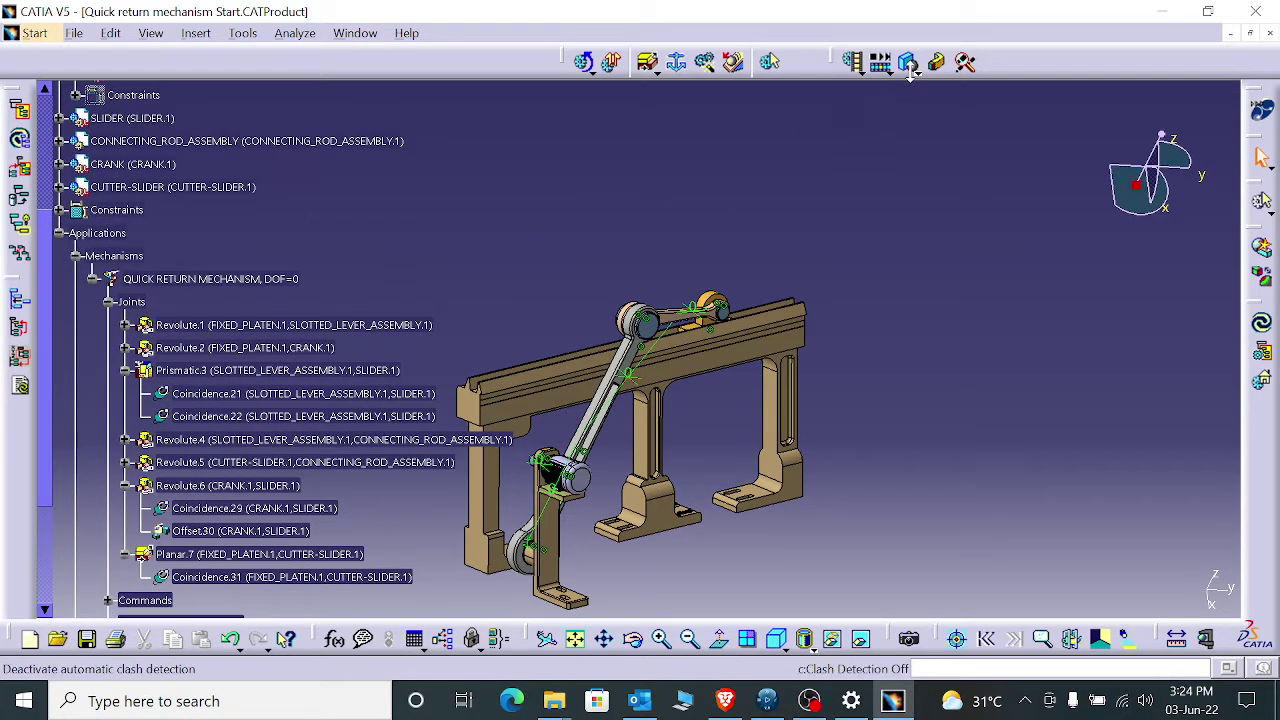
# - Detach the Clash Mode commands as a floating toolbar above the model
pyautogui.click(914, 71)
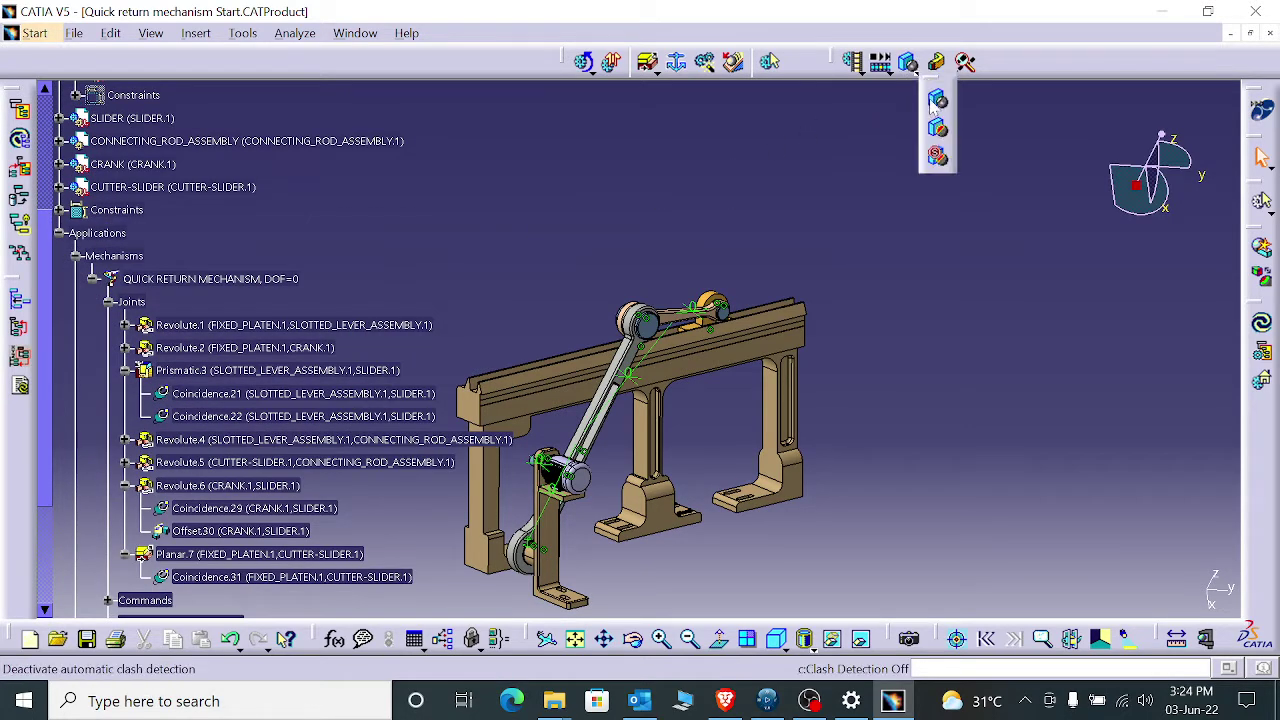
pyautogui.moveTo(927, 106); pyautogui.dragTo(948, 133)
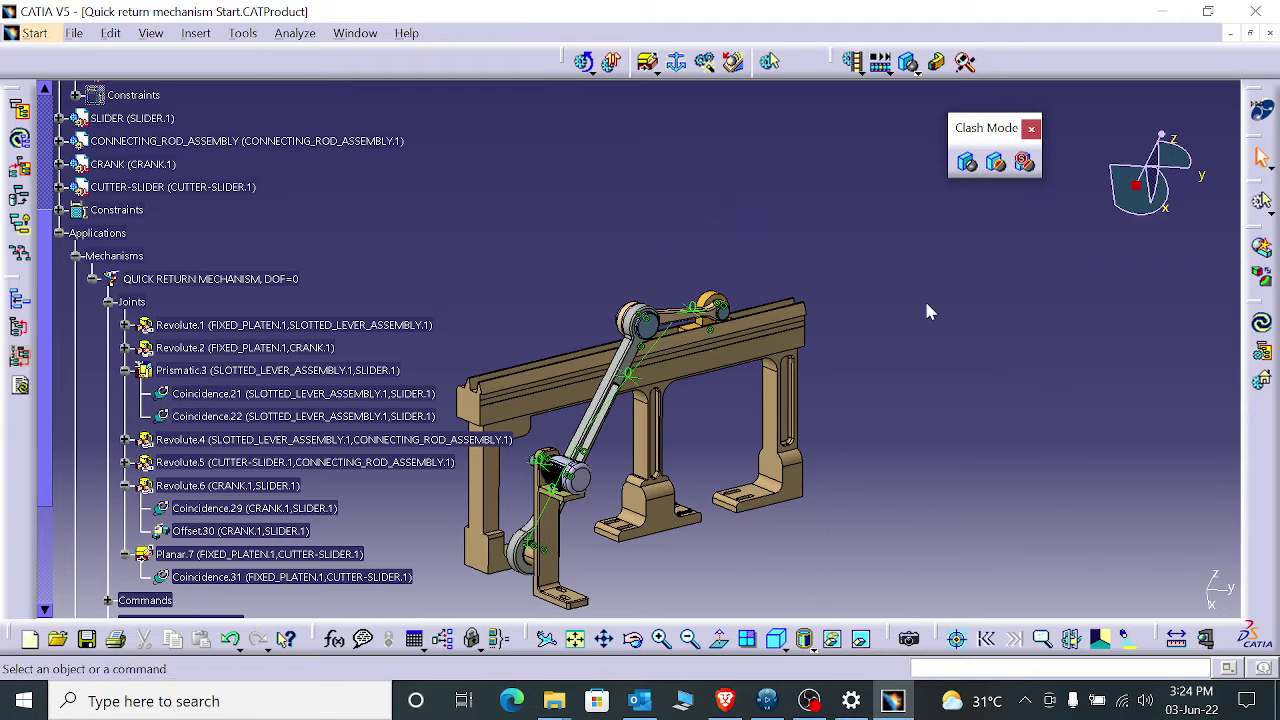
pyautogui.scroll(5, 282, 325)
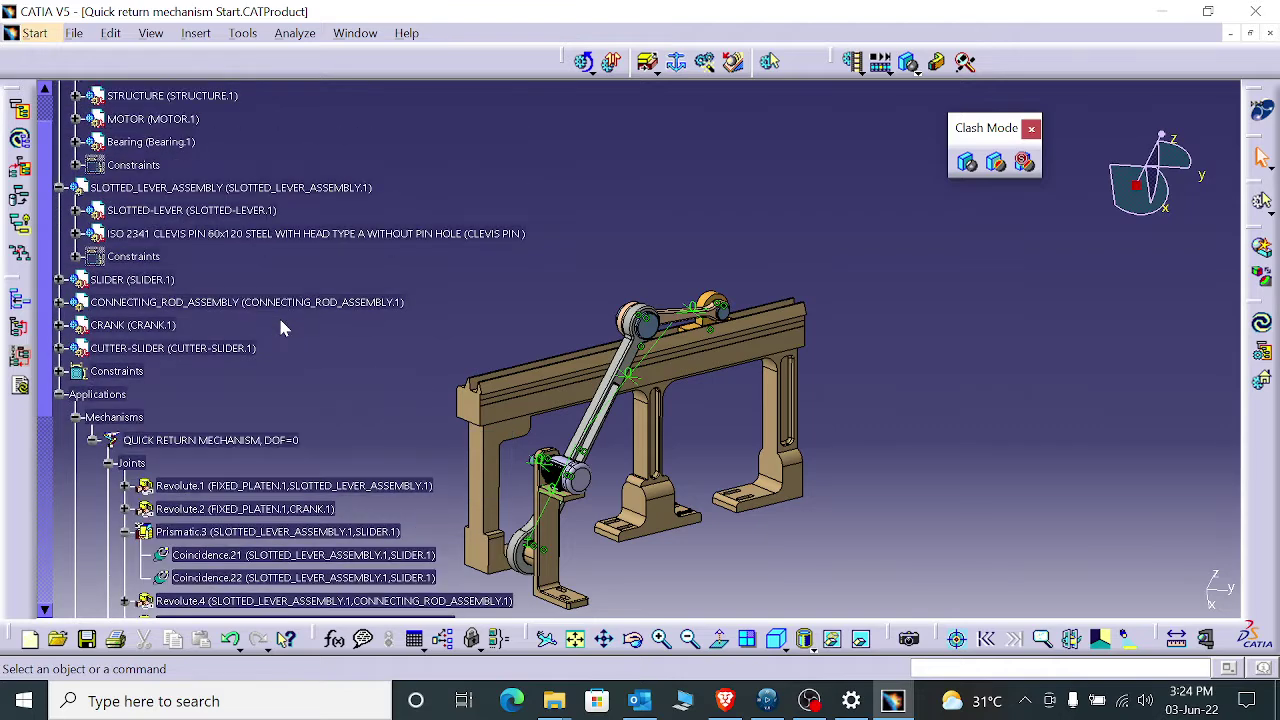
pyautogui.click(1263, 250)
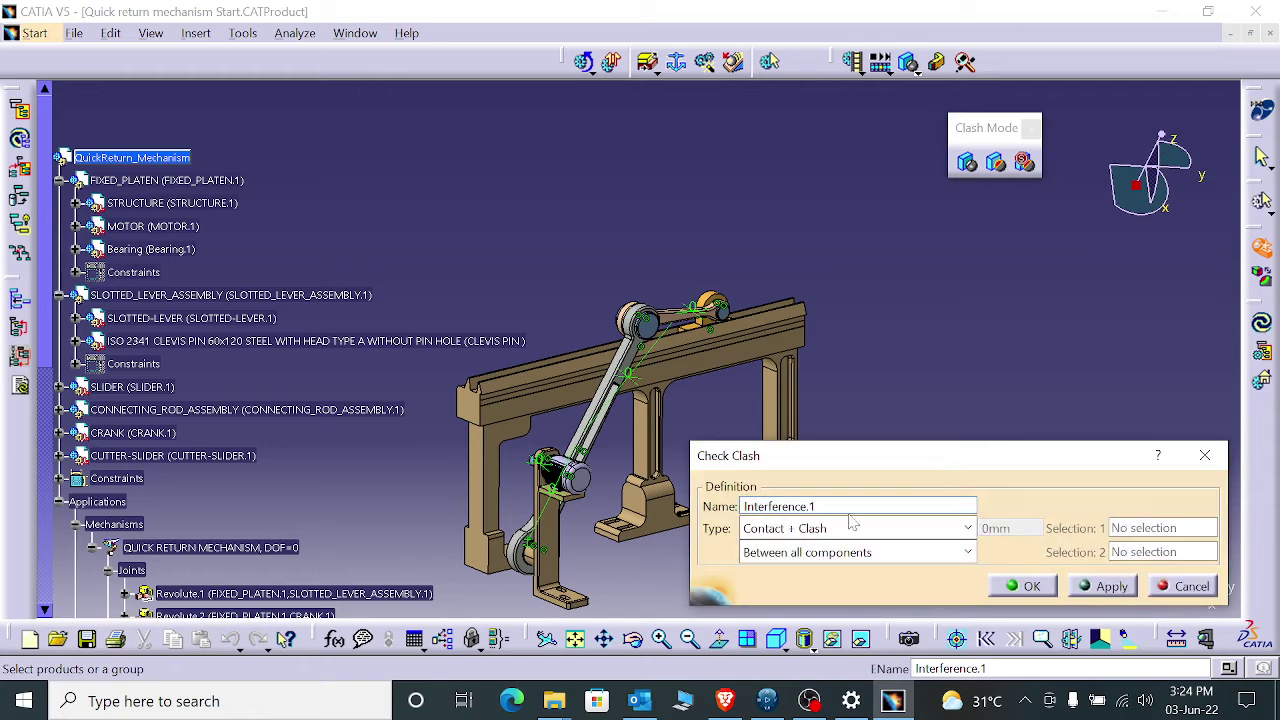
pyautogui.moveTo(899, 463); pyautogui.dragTo(899, 356)
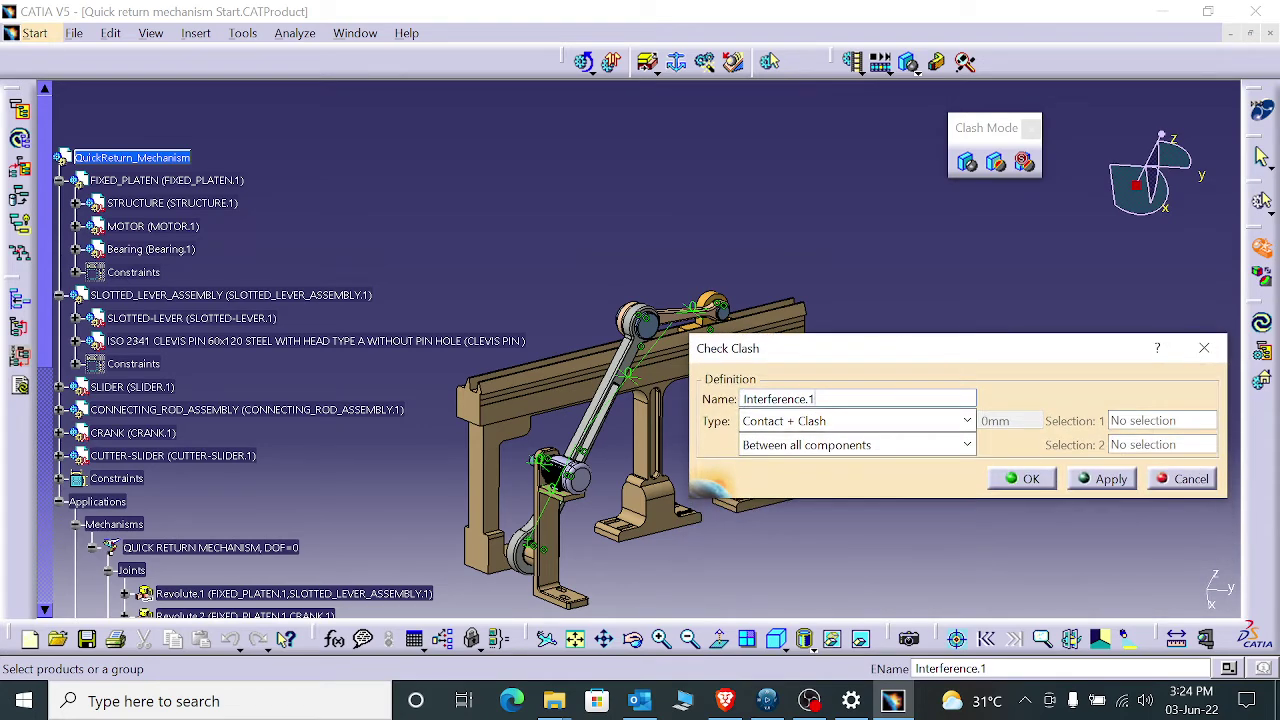
pyautogui.moveTo(820, 399); pyautogui.dragTo(707, 400)
pyautogui.click(852, 430)
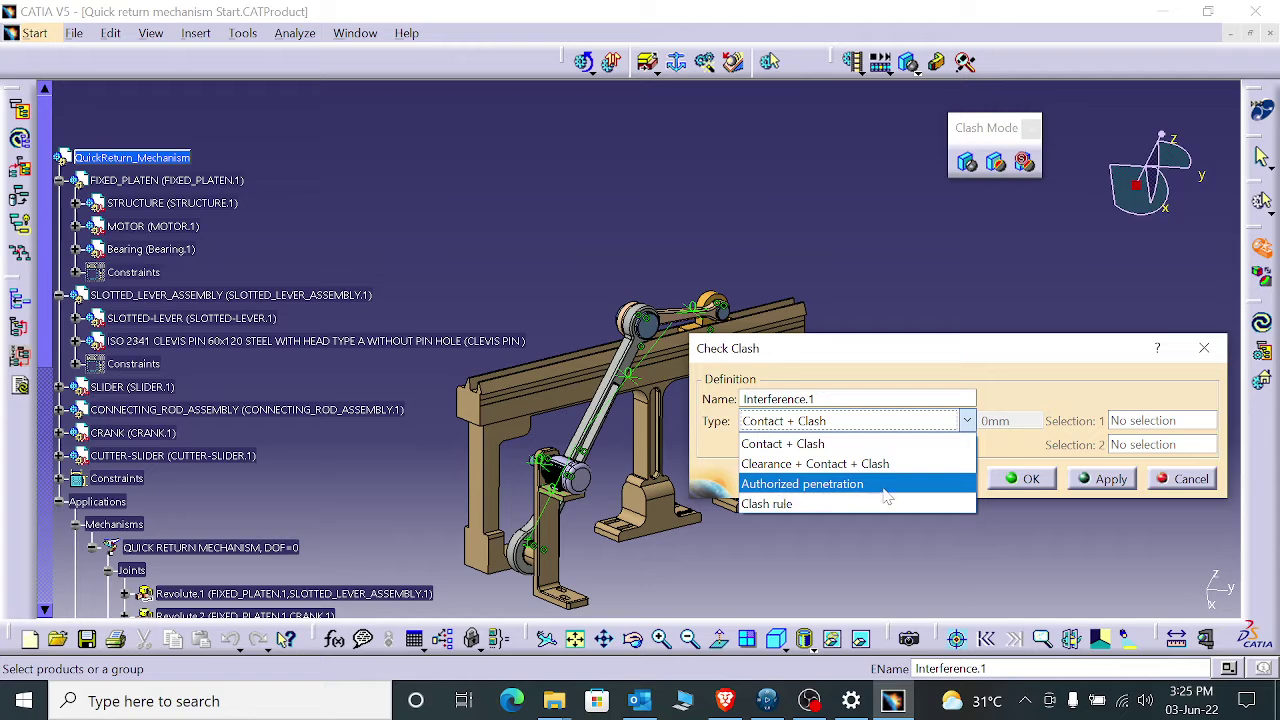
pyautogui.click(868, 530)
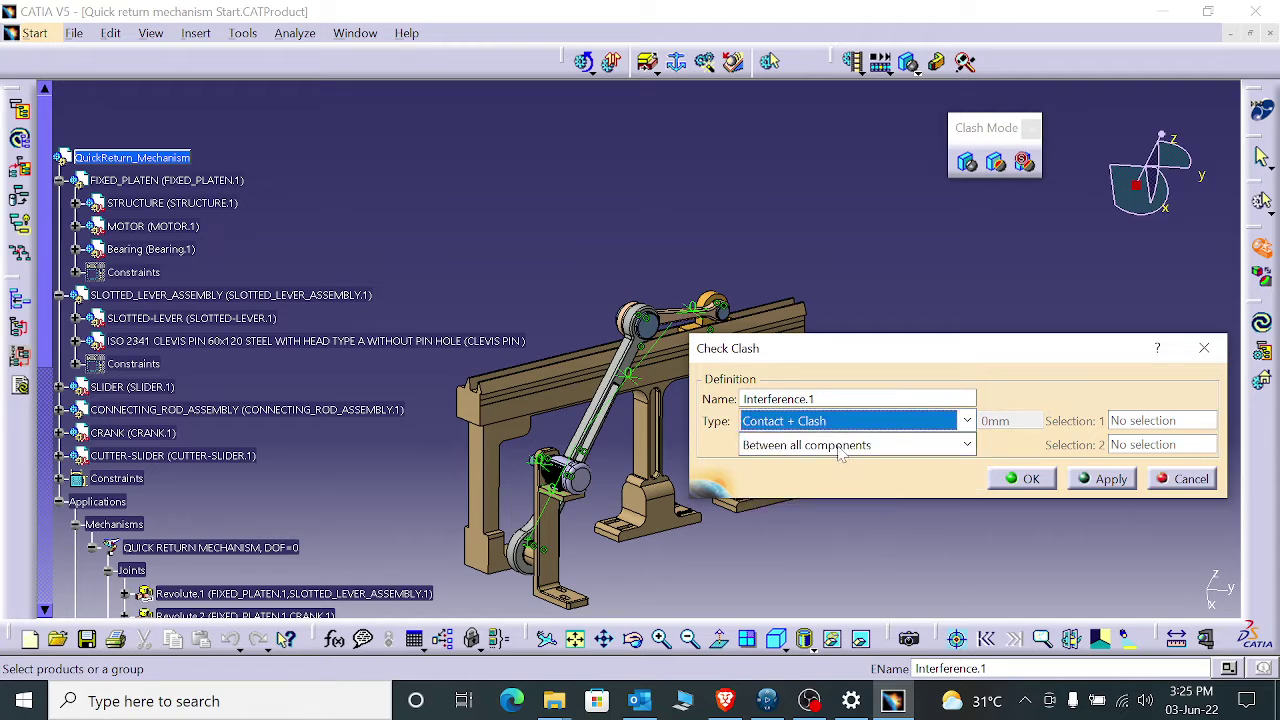
pyautogui.click(857, 421)
pyautogui.click(855, 462)
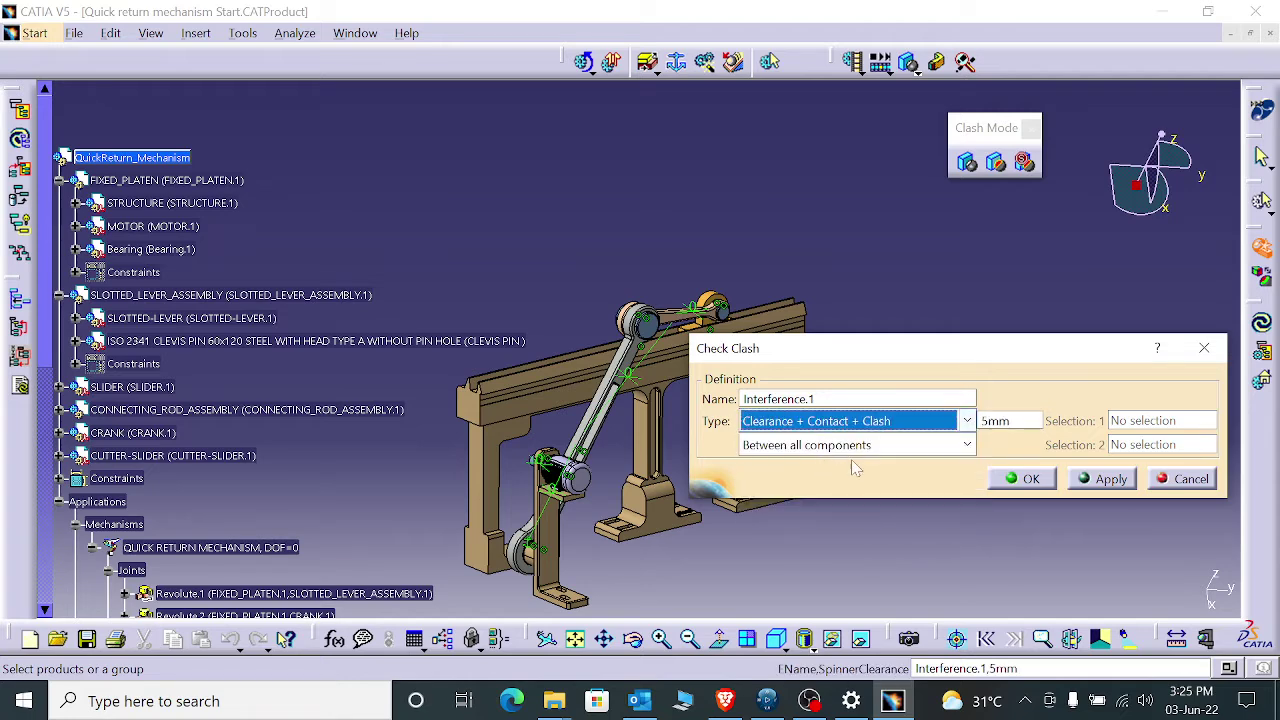
pyautogui.click(790, 445)
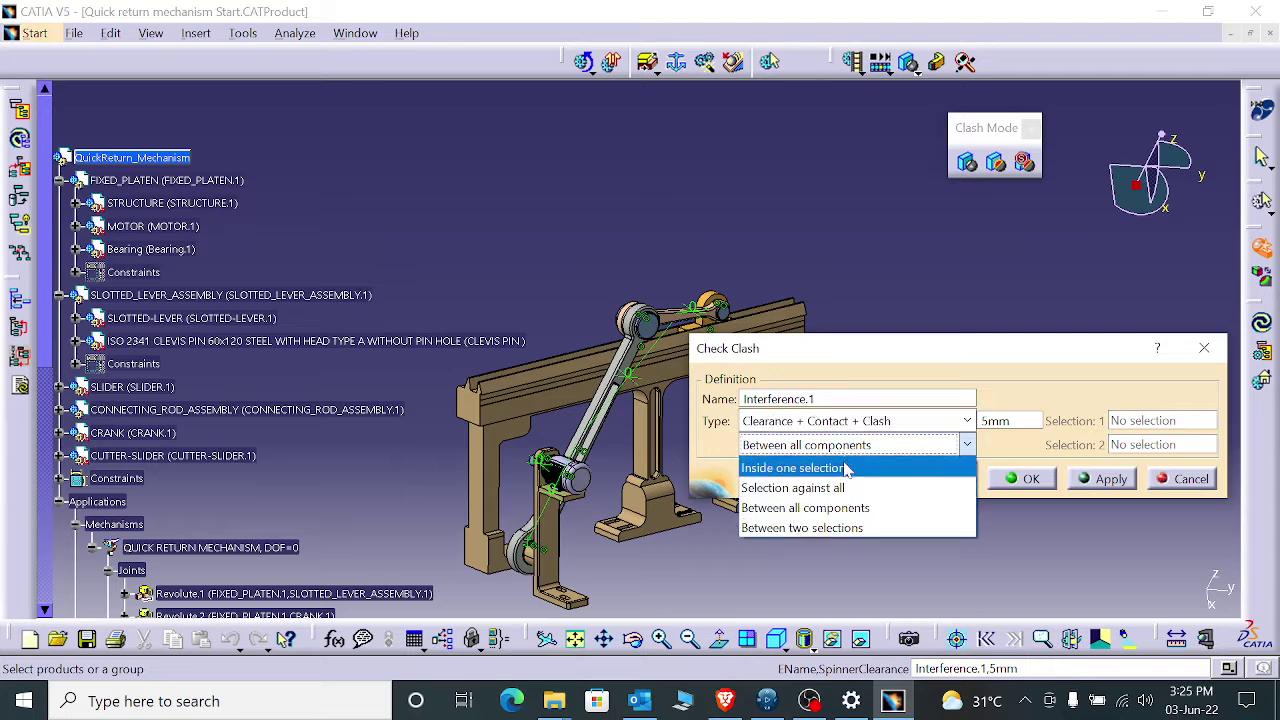
pyautogui.click(840, 528)
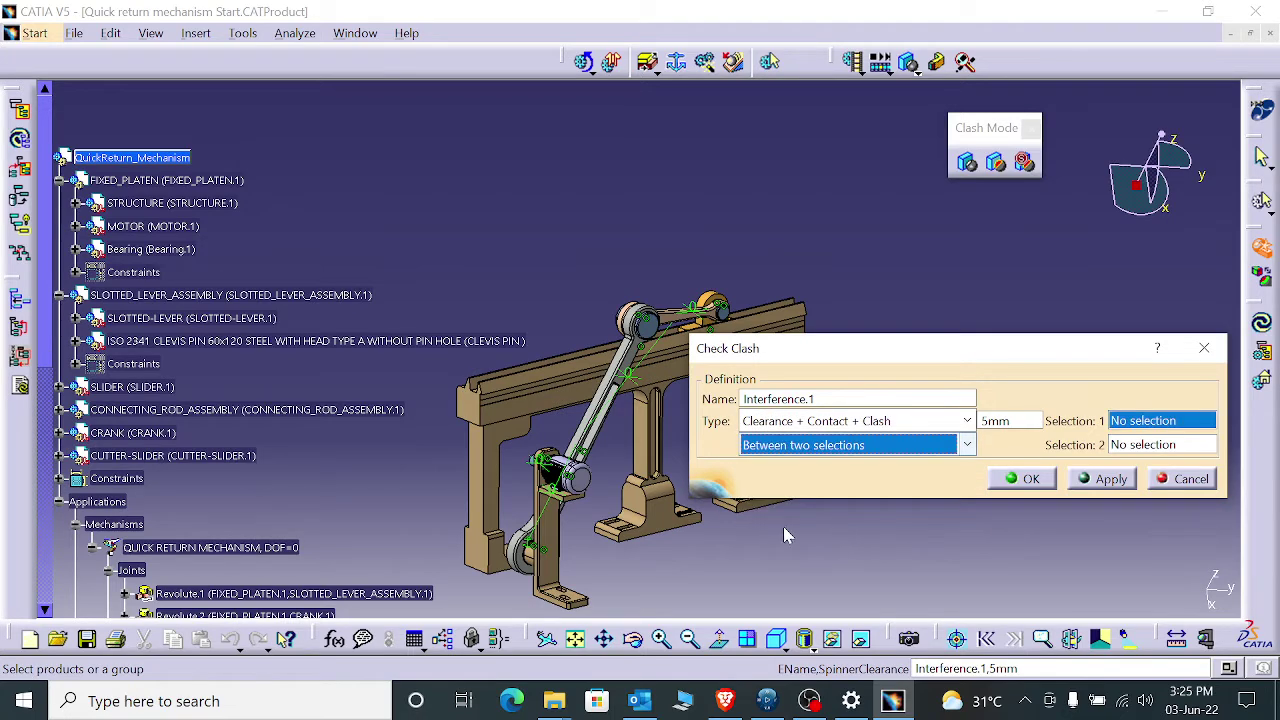
pyautogui.moveTo(684, 586); pyautogui.dragTo(650, 383, button='middle')
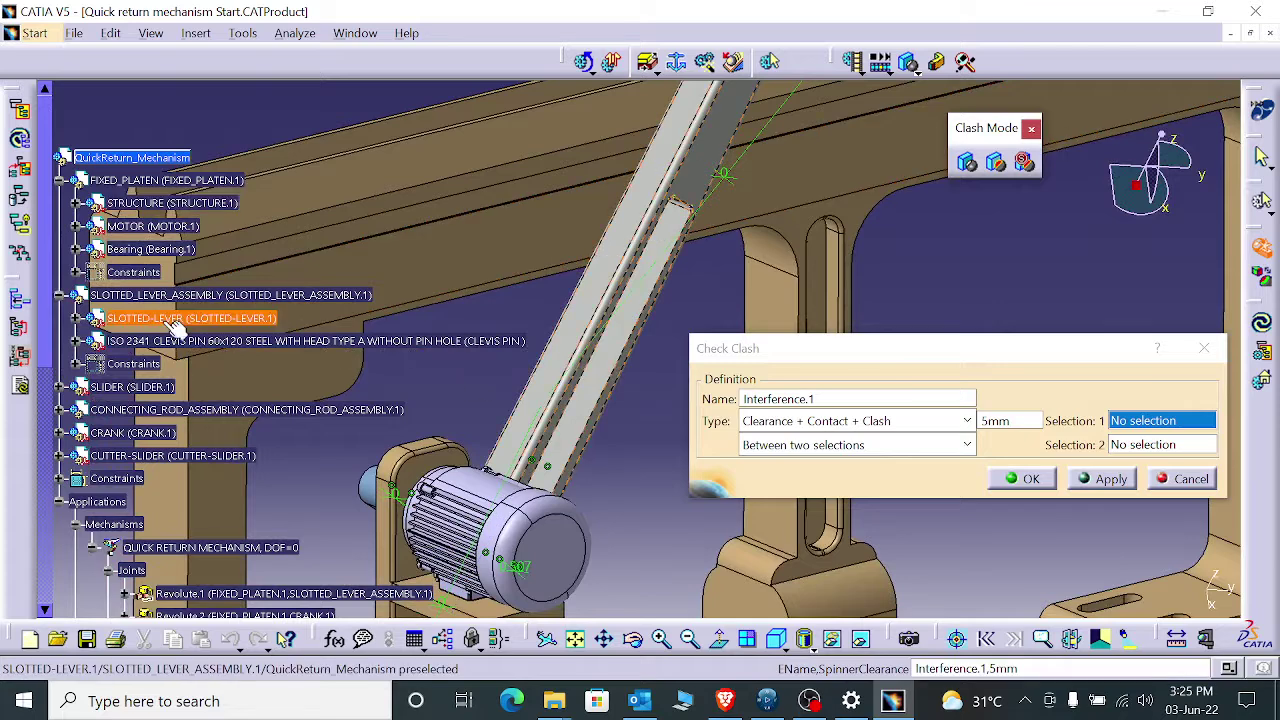
pyautogui.click(200, 318)
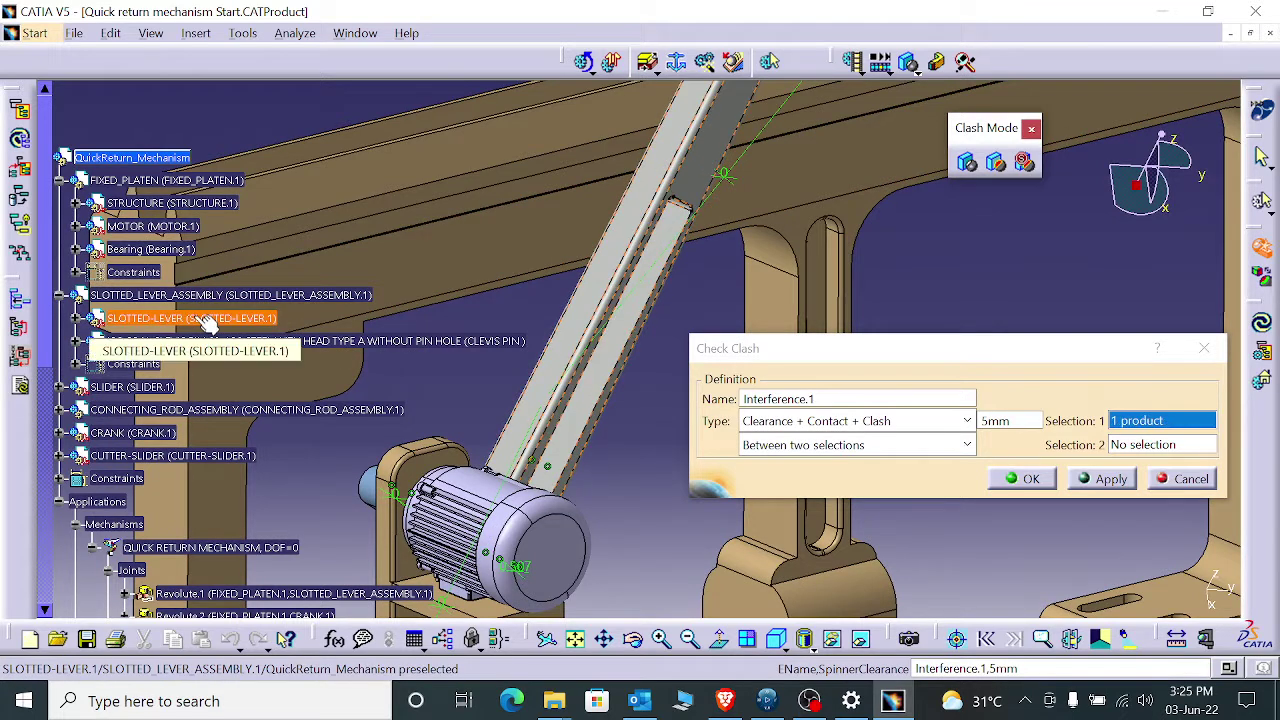
pyautogui.click(152, 394)
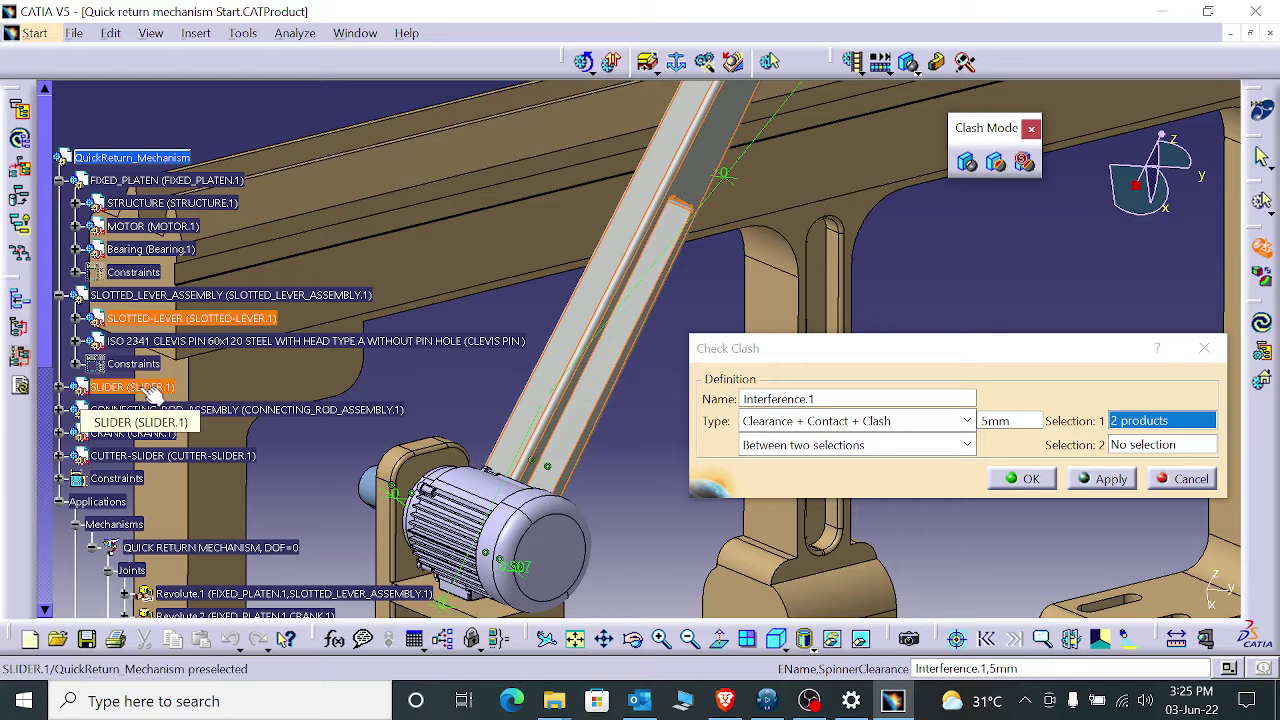
pyautogui.click(1187, 479)
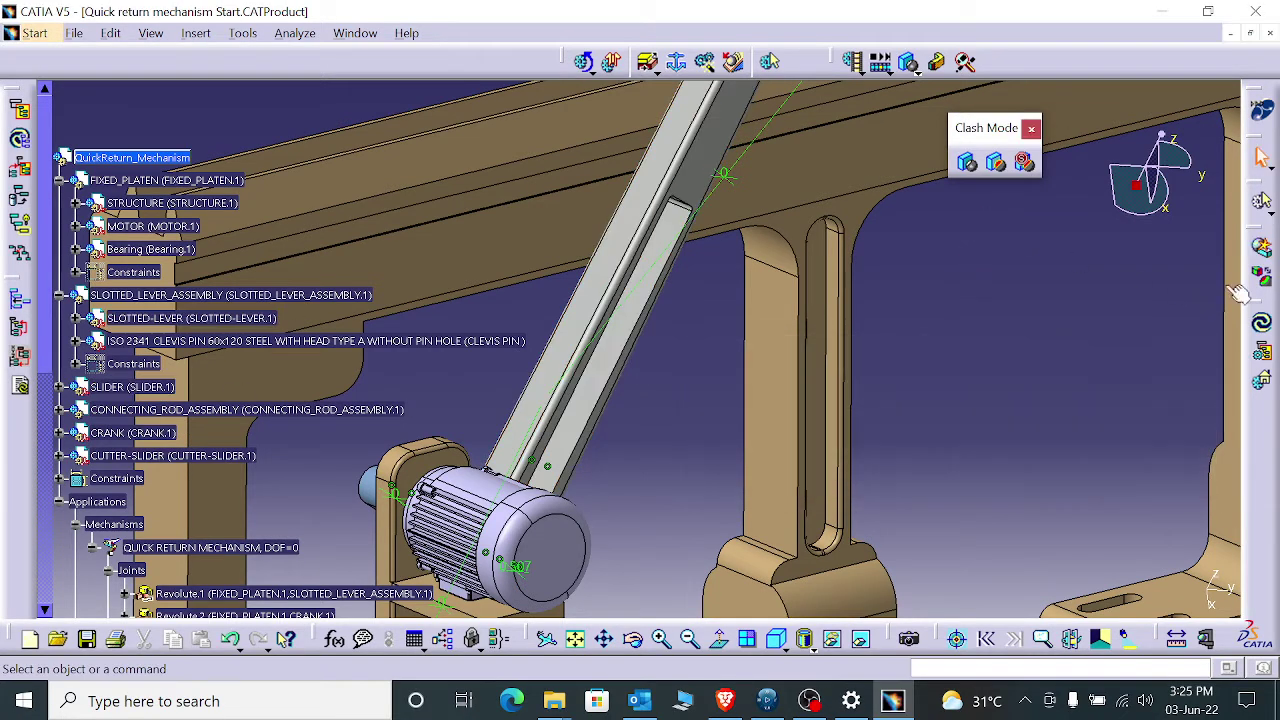
# - Set up a Contact + Clash check between two selections, with SLOTTED-LEVER as the first and SLIDER as the second
pyautogui.click(1263, 249)
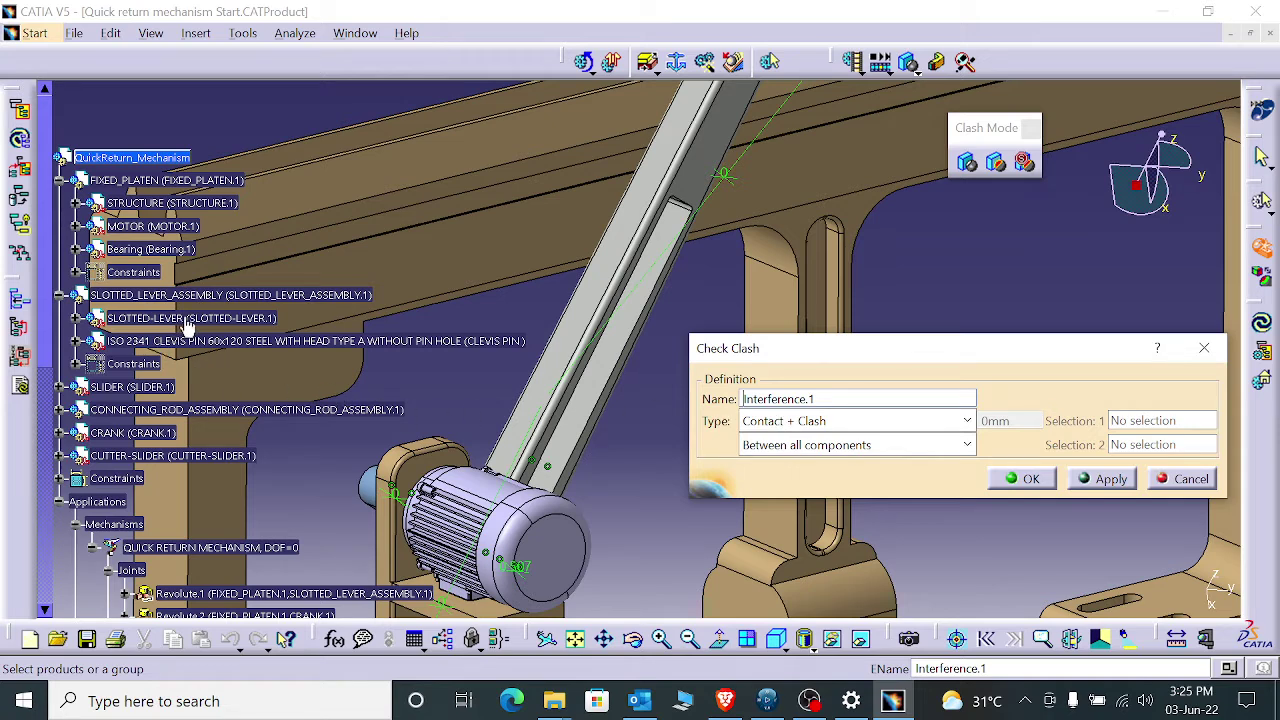
pyautogui.click(915, 445)
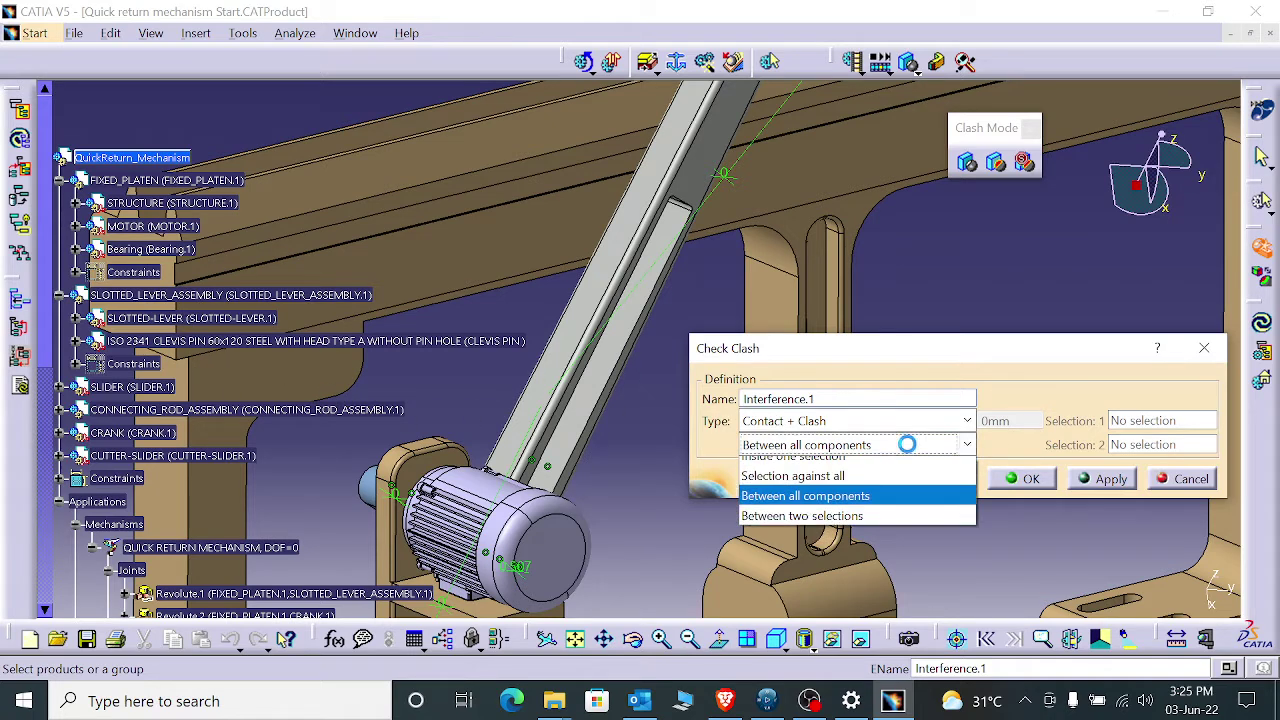
pyautogui.click(857, 527)
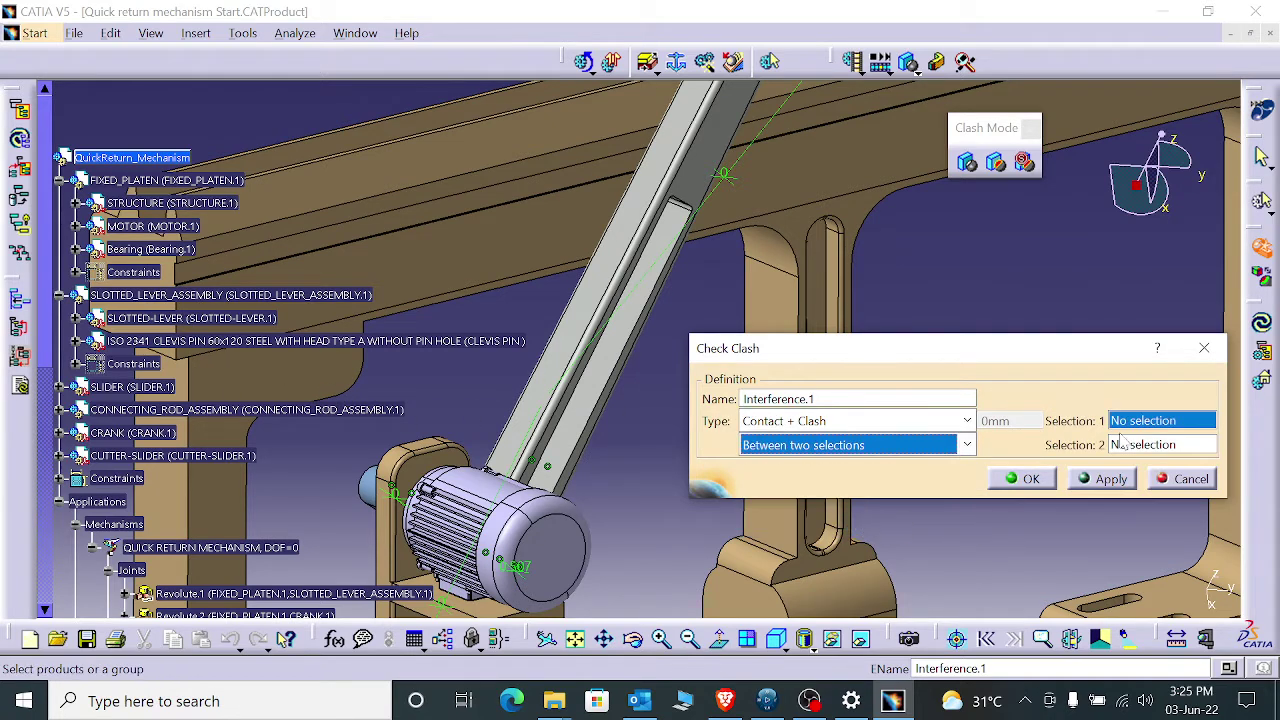
pyautogui.click(193, 322)
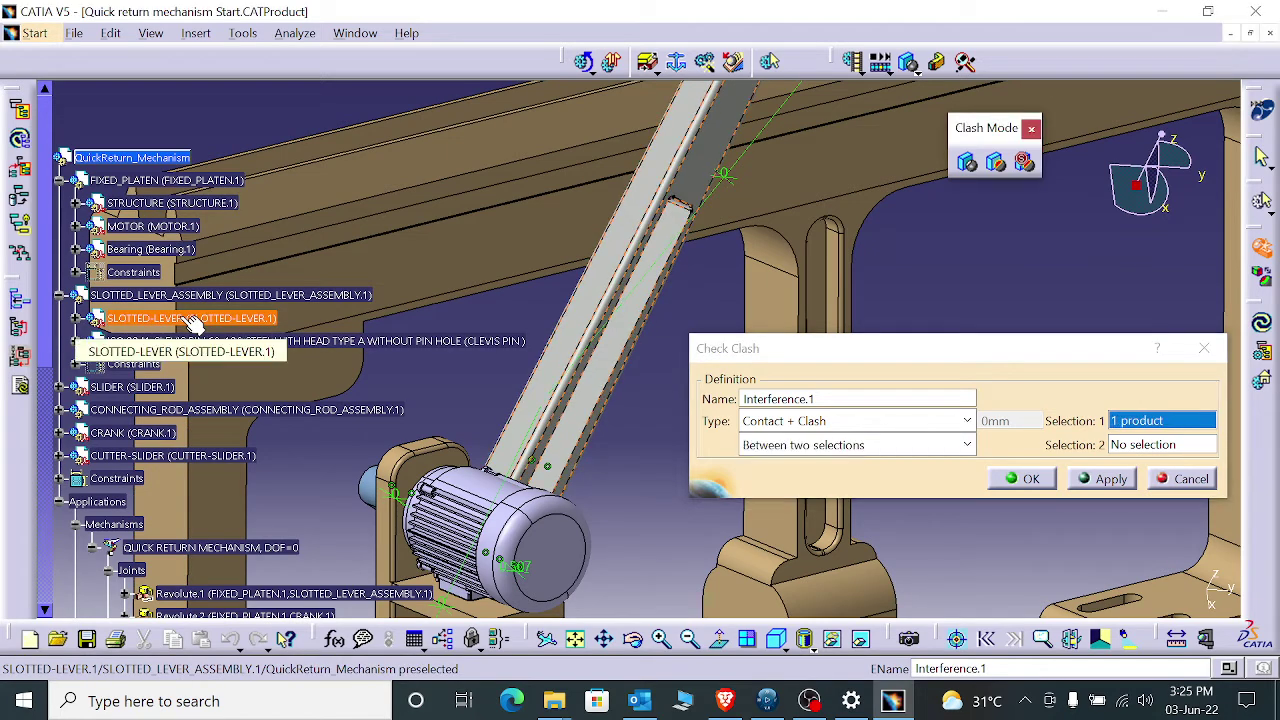
pyautogui.click(1148, 445)
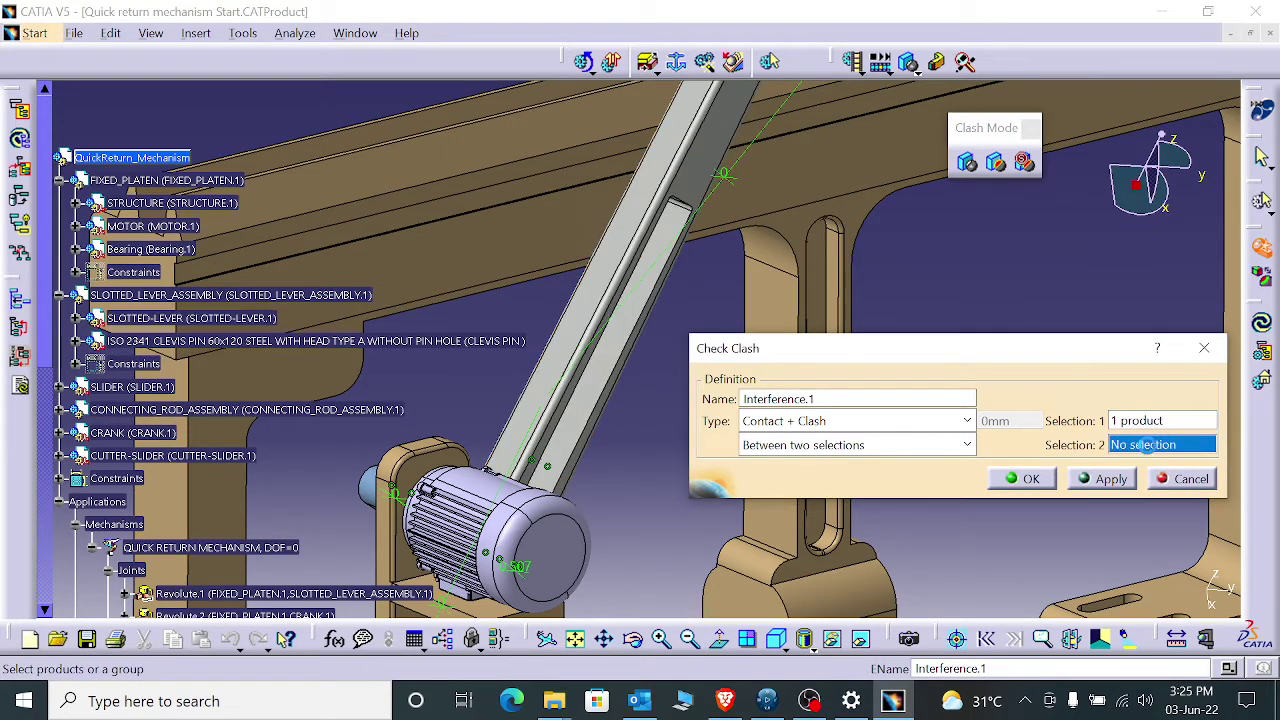
pyautogui.click(128, 387)
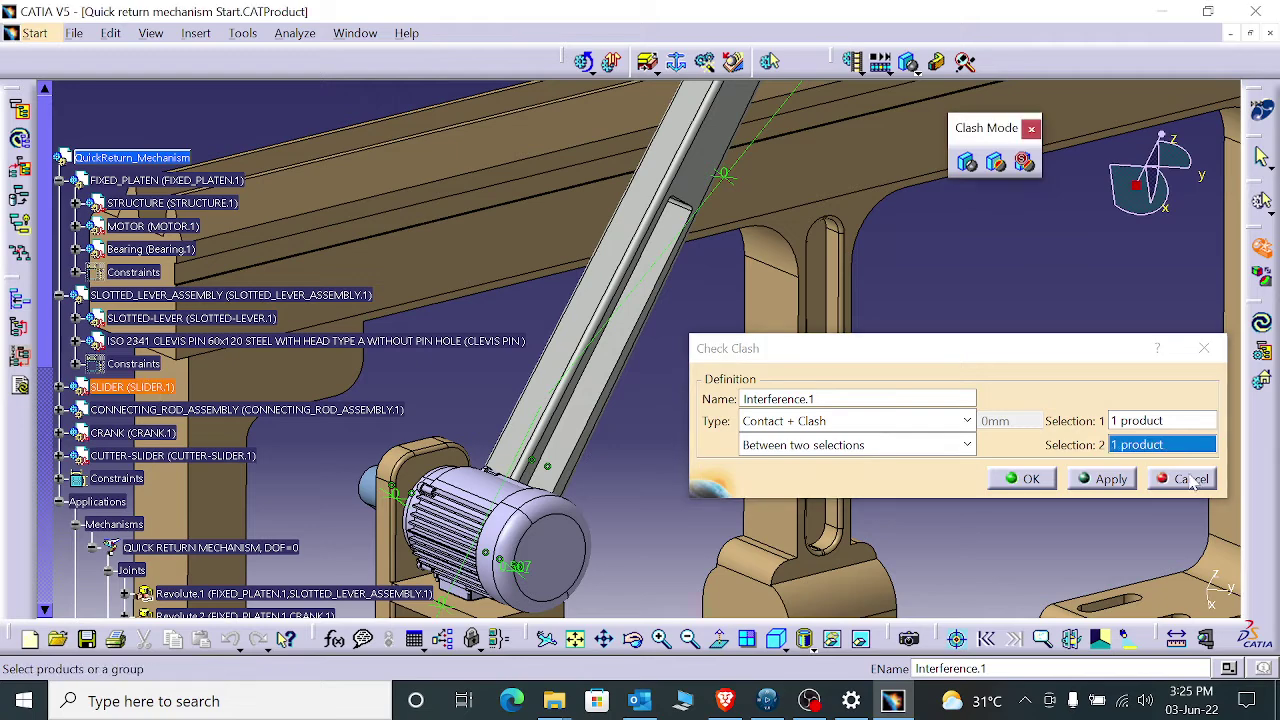
# - Compute the clash check between the slotted lever and the slider, and save it as Interference.1
pyautogui.click(1105, 479)
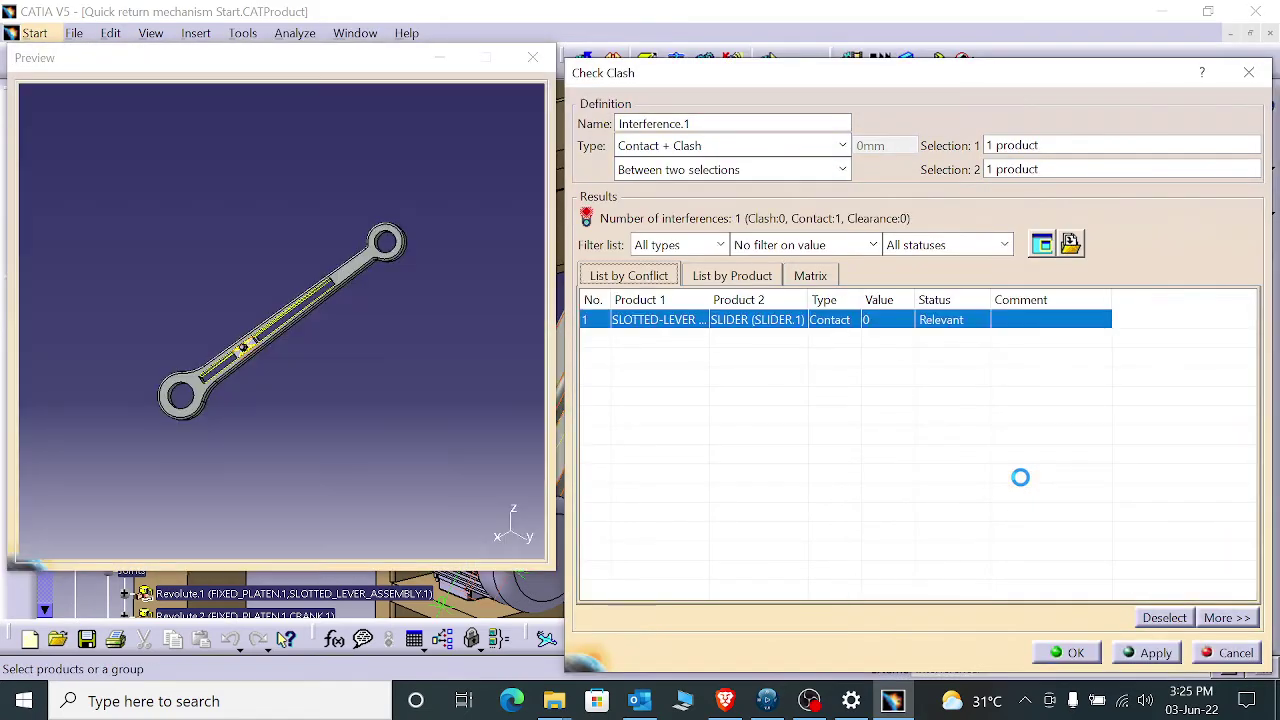
pyautogui.click(1140, 650)
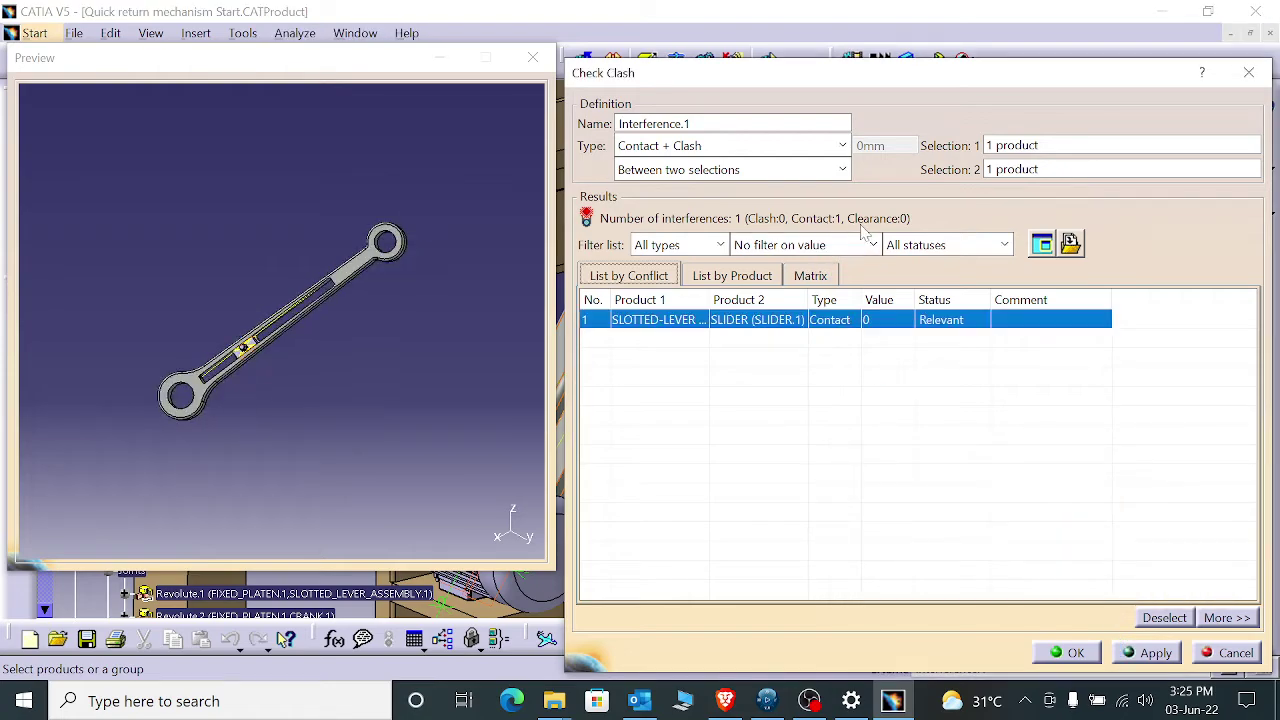
pyautogui.click(1076, 652)
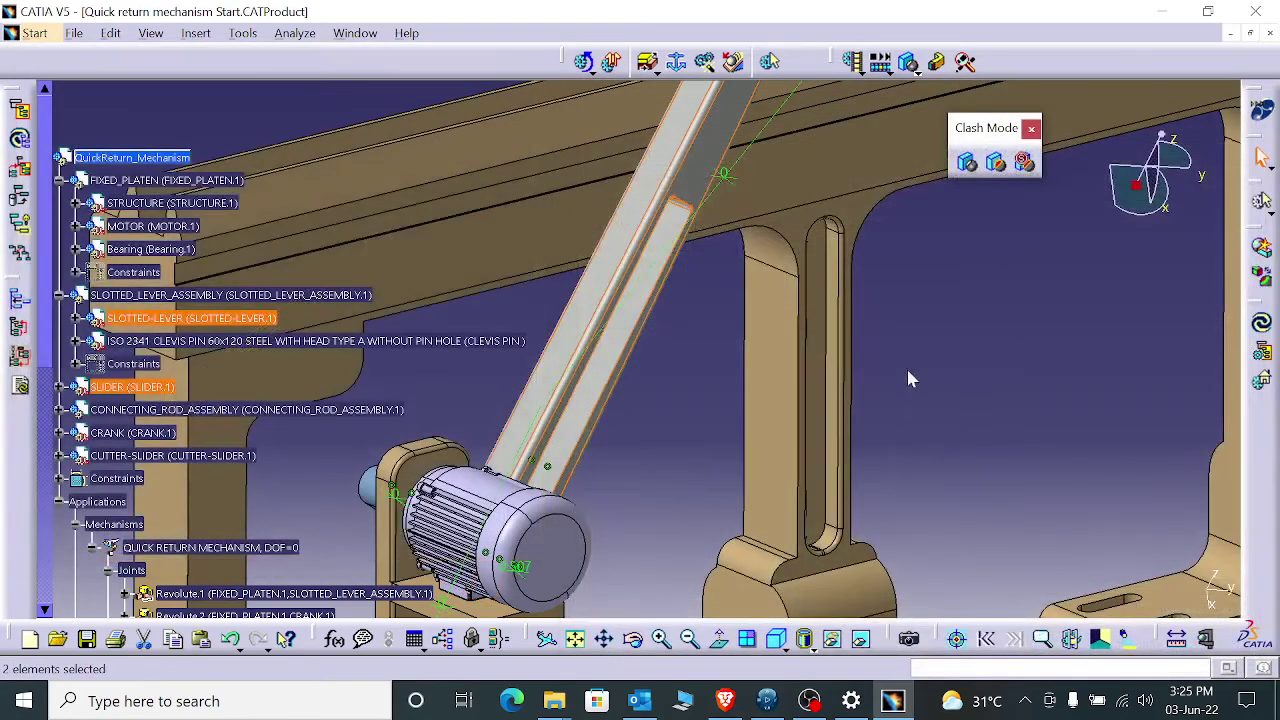
# - Add Interference.1 to the analyses of Replay.1 and set the replay's interference mode to Stop
pyautogui.moveTo(909, 371); pyautogui.dragTo(483, 489, button='middle')
pyautogui.scroll(-10, 288, 452)
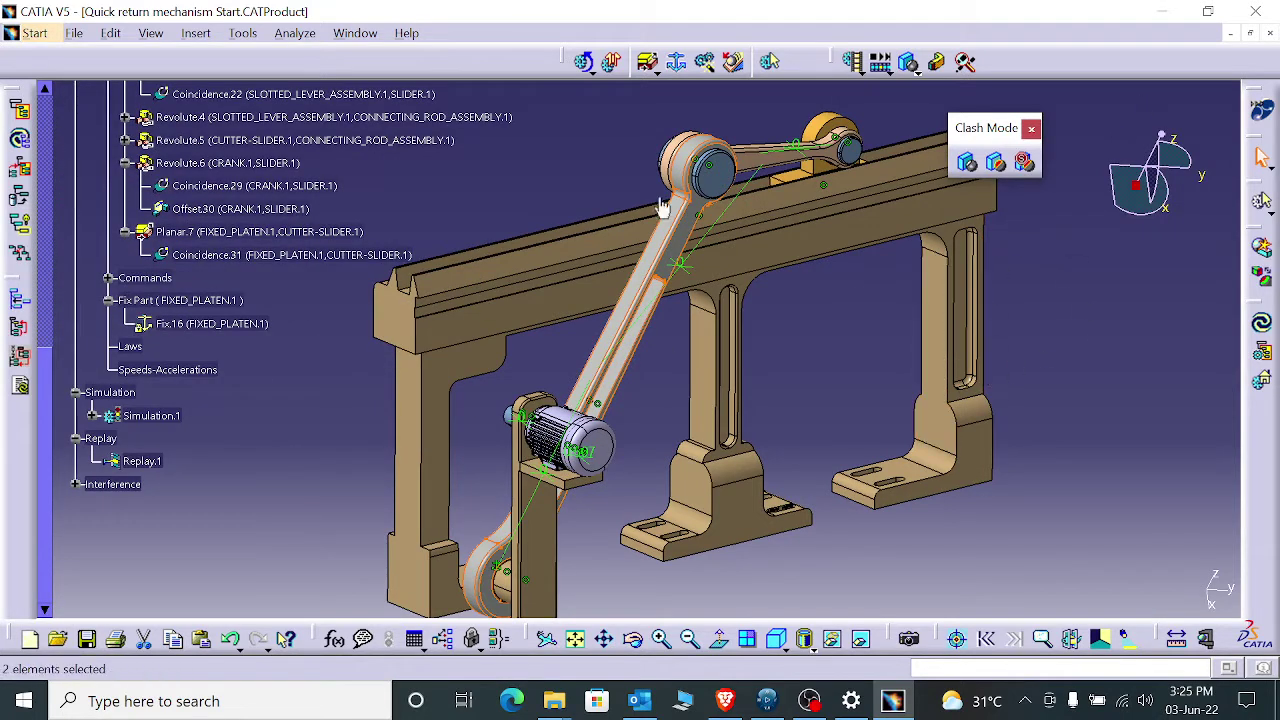
pyautogui.scroll(2, 110, 460)
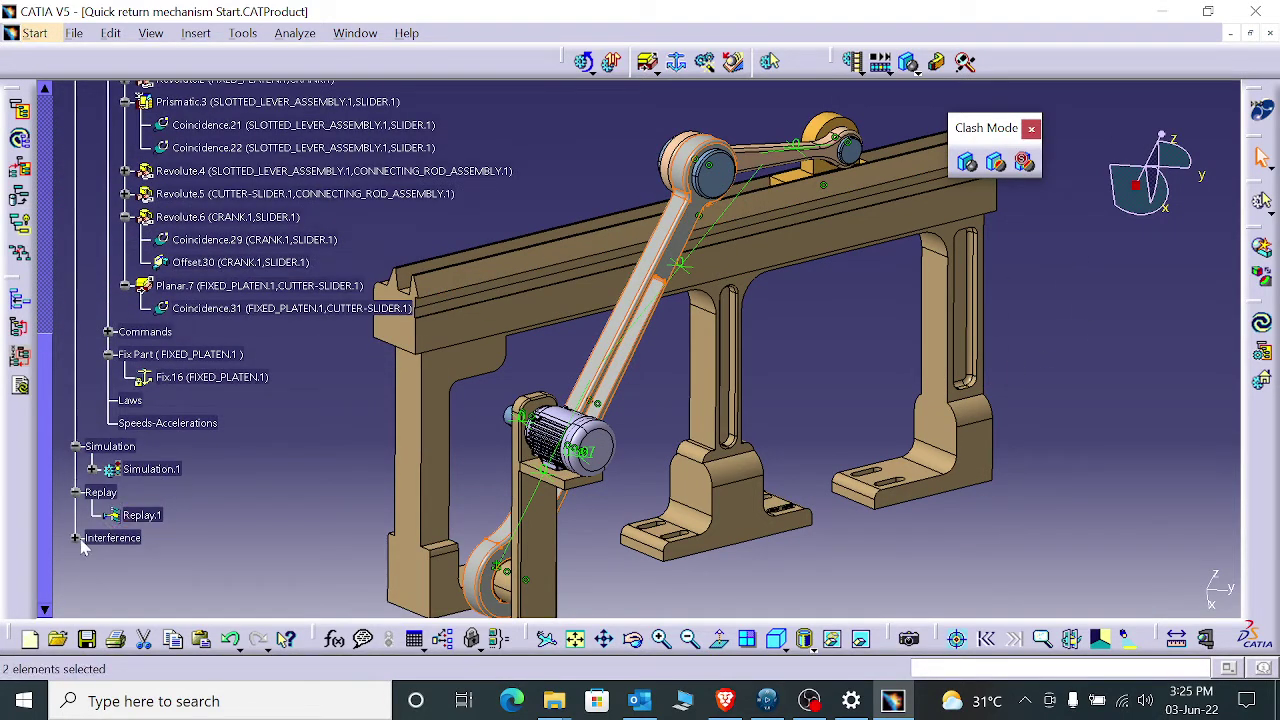
pyautogui.doubleClick(142, 515)
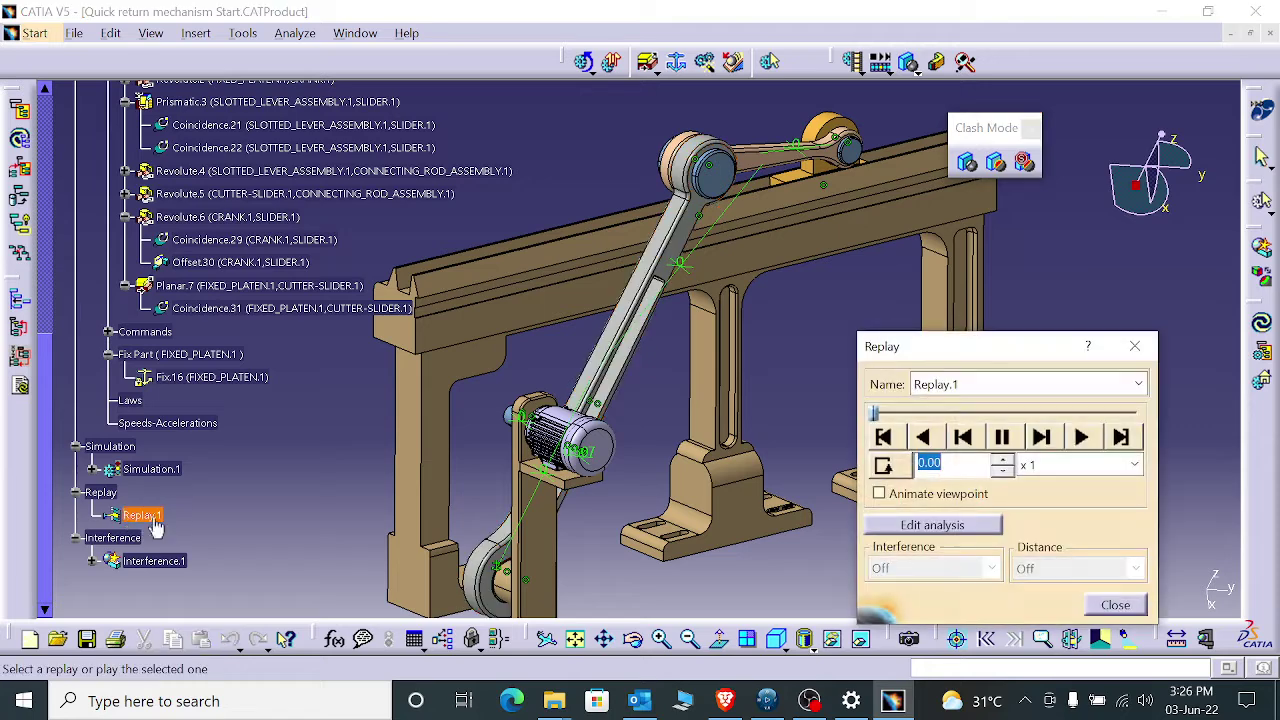
pyautogui.click(930, 525)
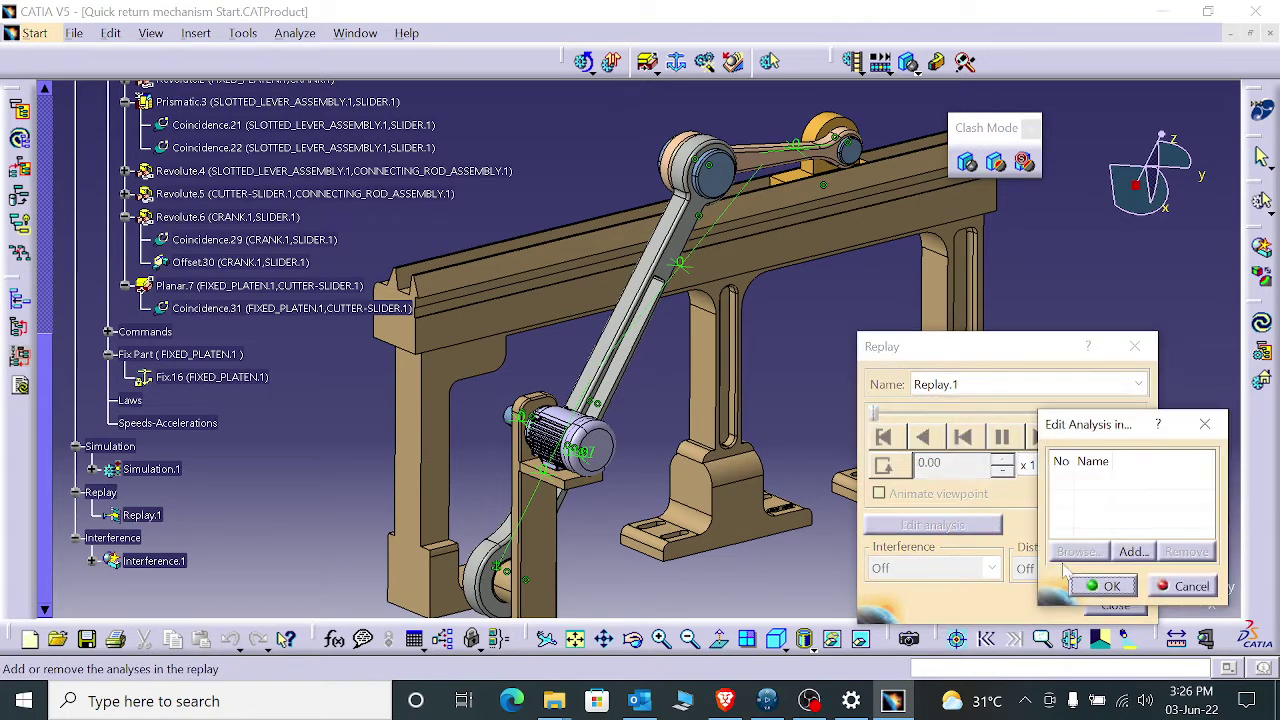
pyautogui.click(1133, 552)
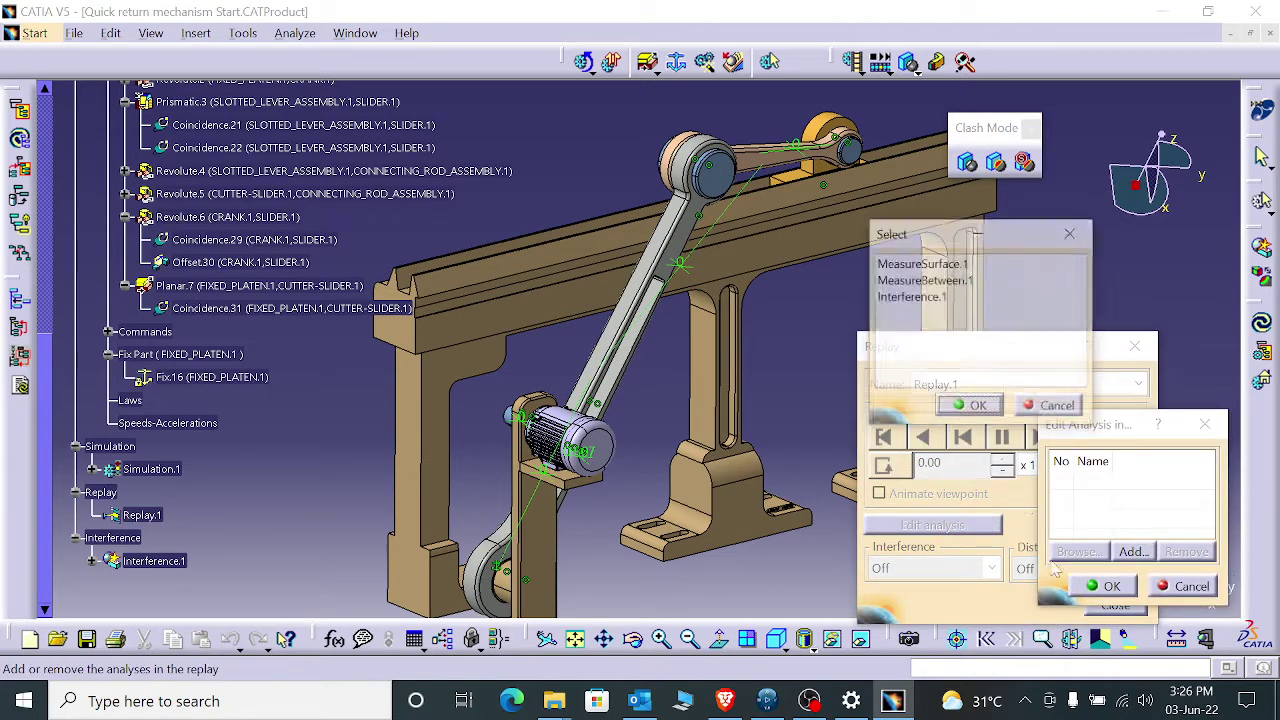
pyautogui.click(930, 297)
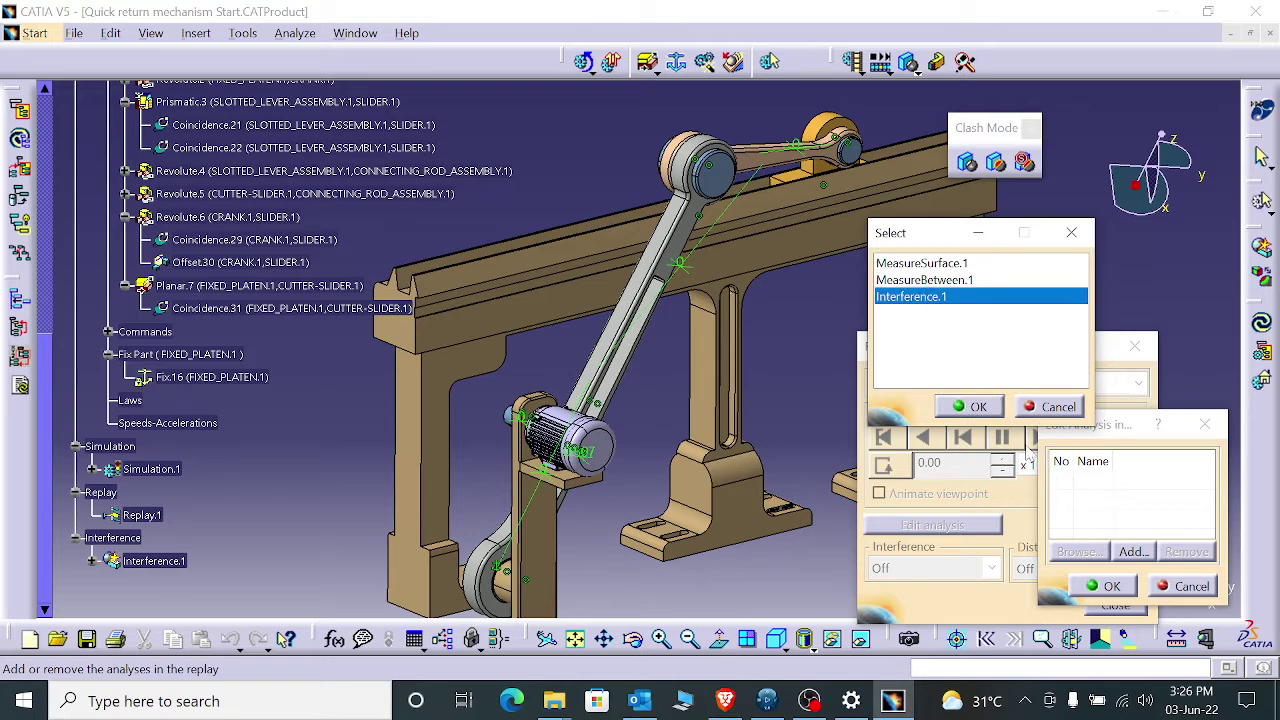
pyautogui.click(975, 407)
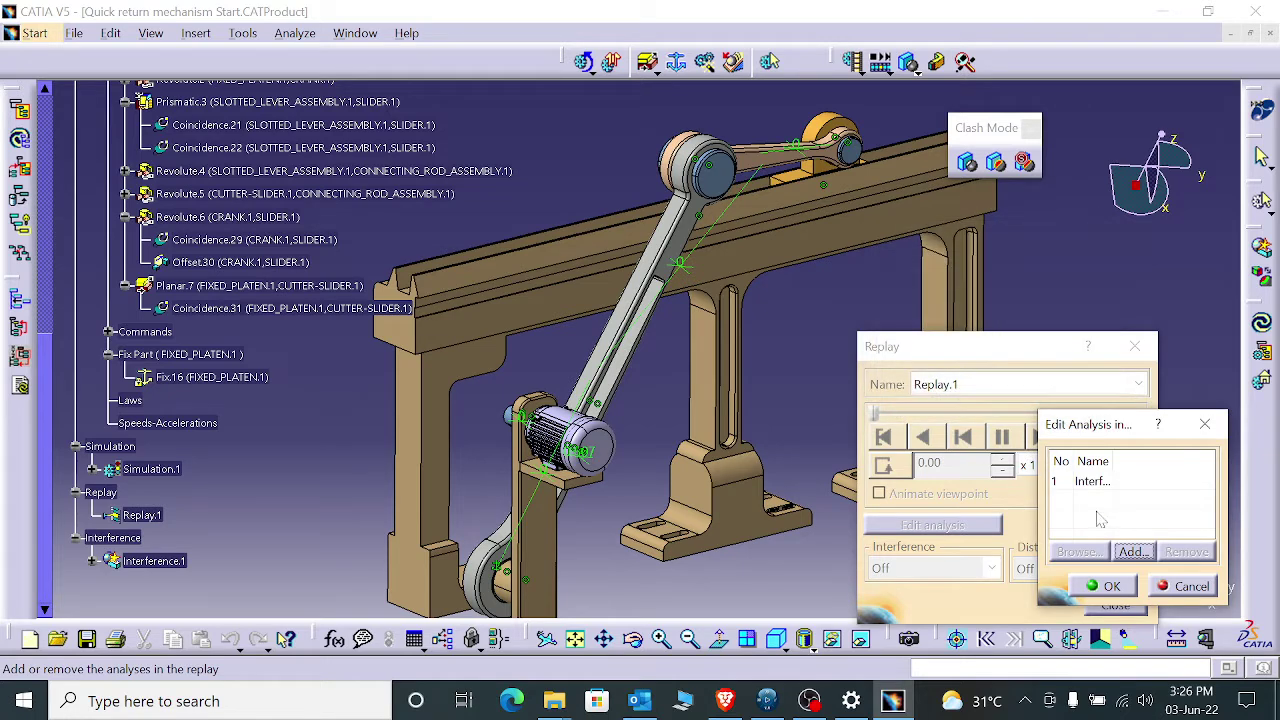
pyautogui.click(1112, 586)
pyautogui.click(985, 568)
pyautogui.click(933, 623)
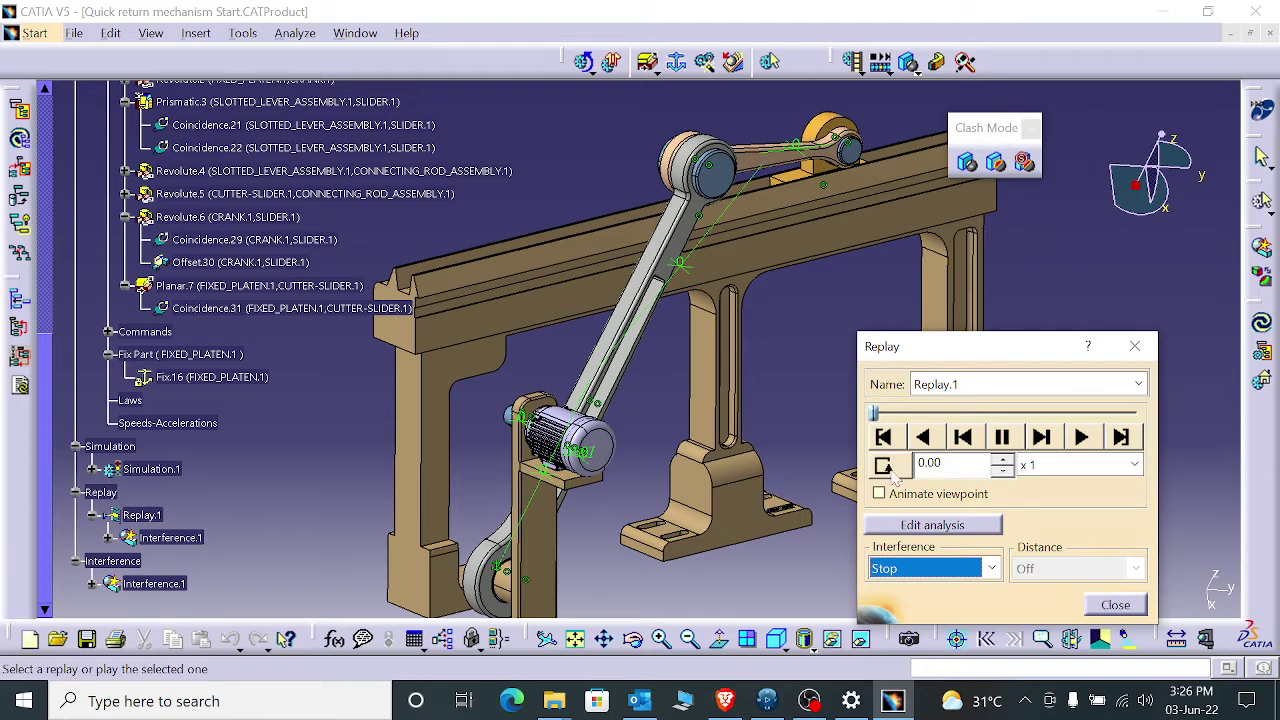
# - Switch on looping, play Replay.1 with interference set to Stop, and close the replay
pyautogui.click(884, 465)
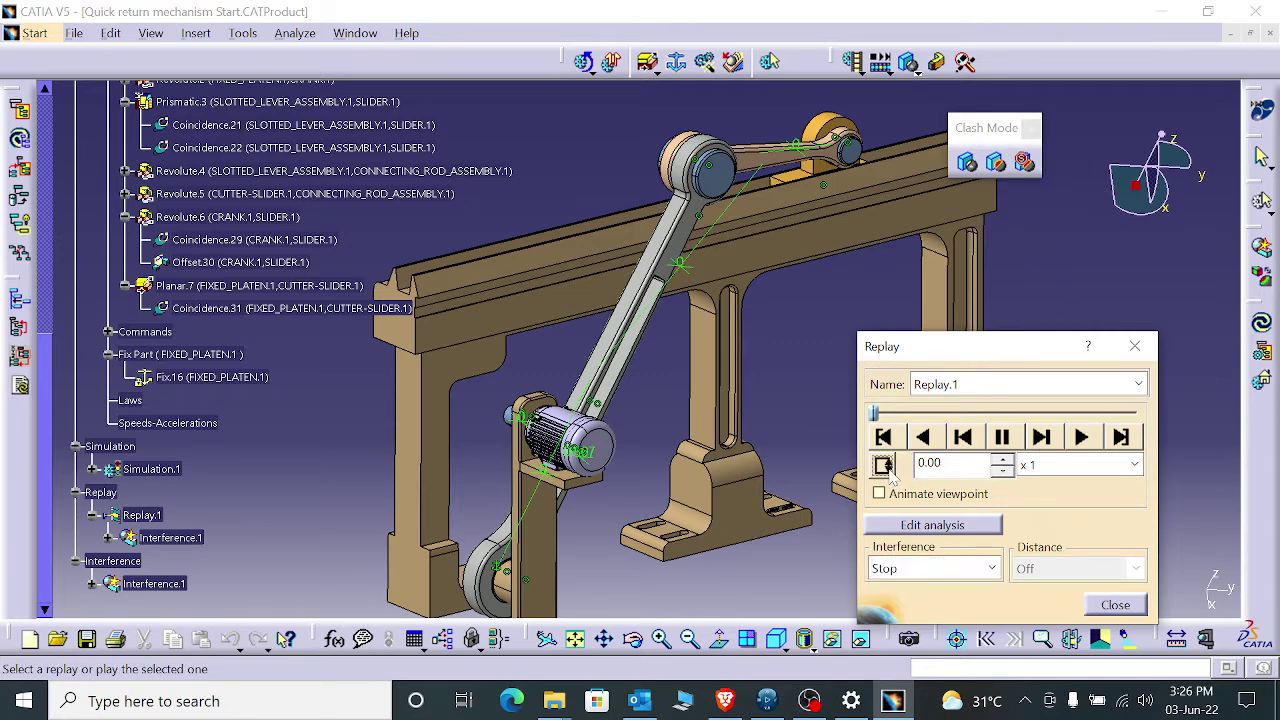
pyautogui.click(1083, 440)
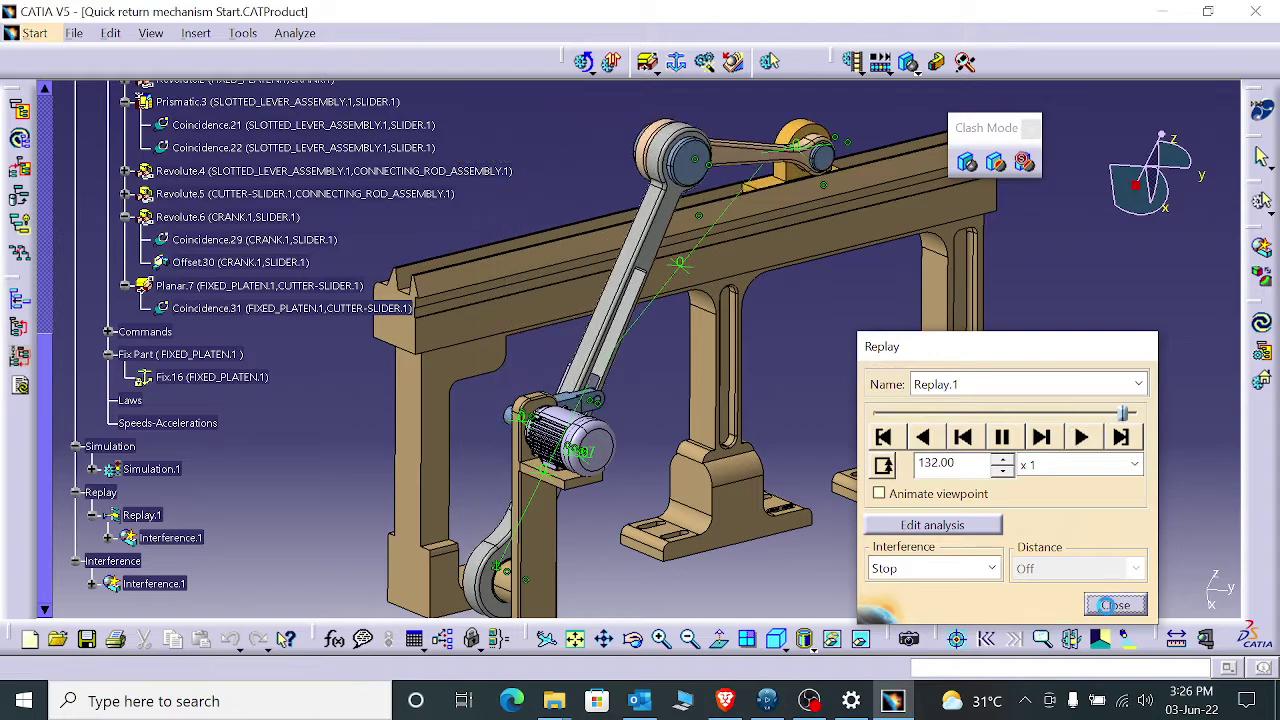
pyautogui.click(1110, 605)
# - Open Sketch.4 under Pocket.5 of the SLOTTED-LEVER part for editing
pyautogui.moveTo(616, 474); pyautogui.dragTo(640, 390, button='middle')
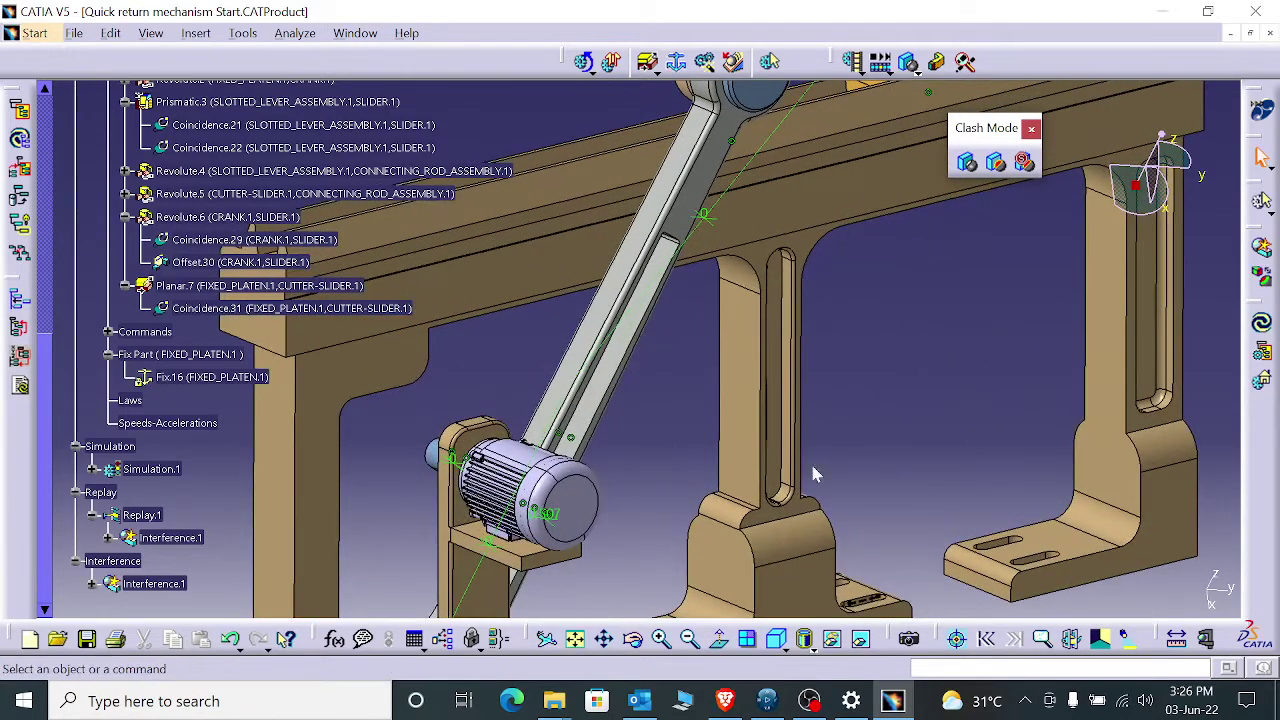
pyautogui.moveTo(814, 474); pyautogui.dragTo(605, 445, button='middle')
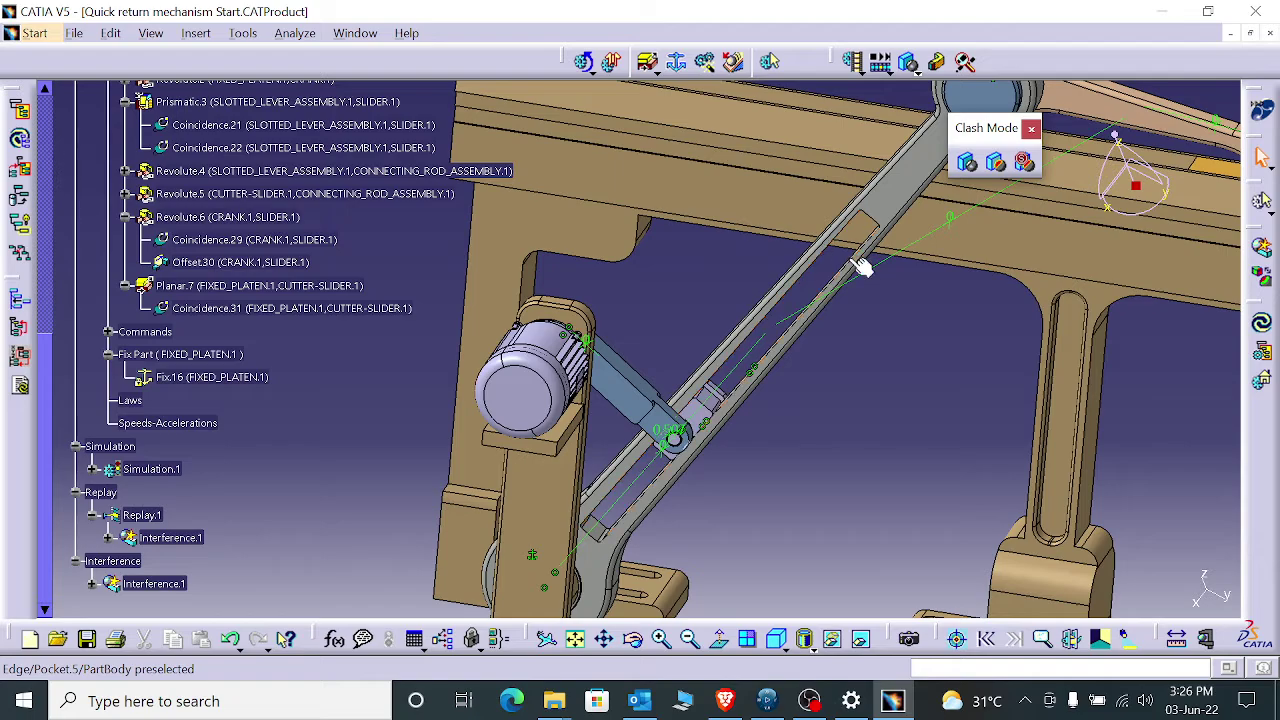
pyautogui.moveTo(706, 423); pyautogui.dragTo(640, 430, button='middle')
pyautogui.scroll(8, 308, 390)
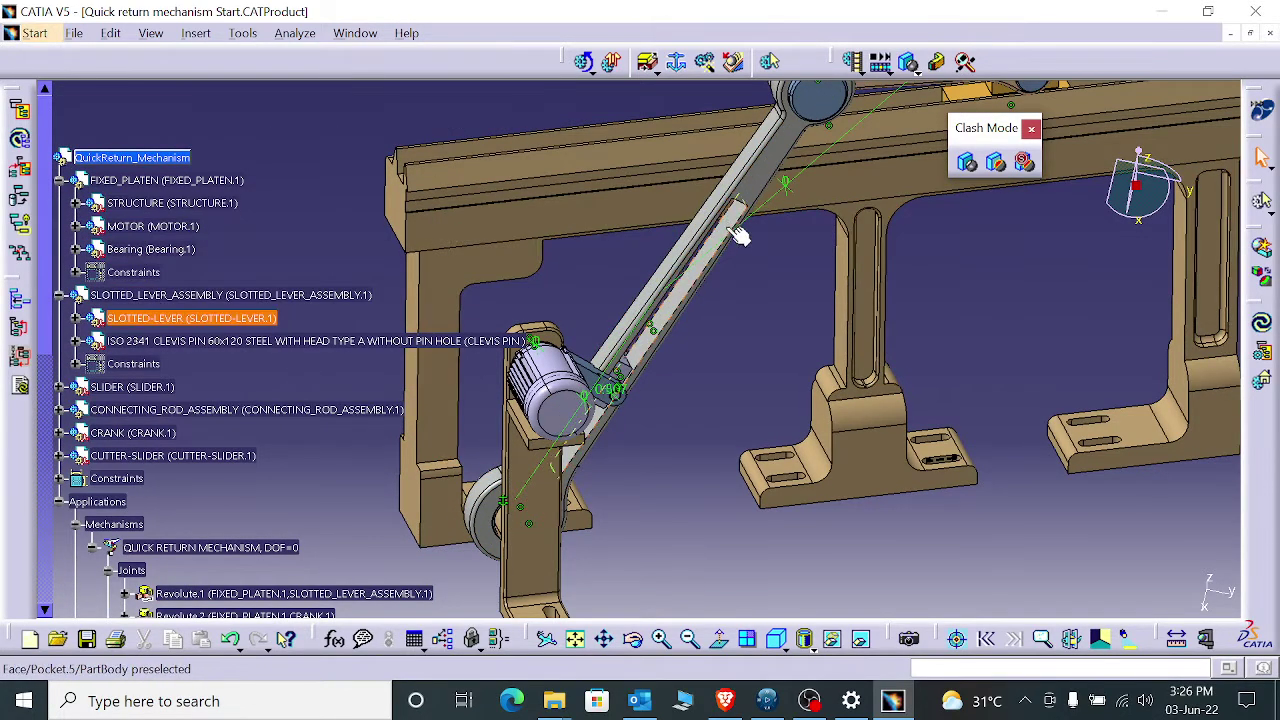
pyautogui.click(76, 318)
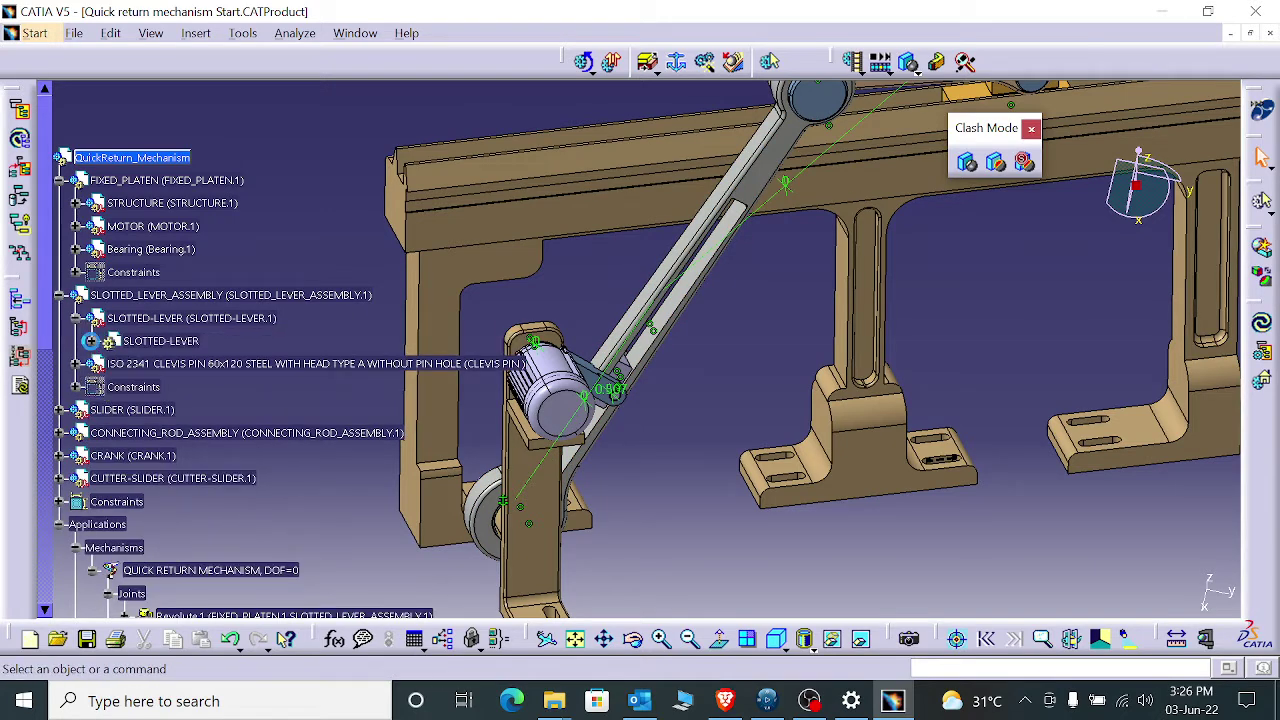
pyautogui.click(90, 341)
pyautogui.click(109, 432)
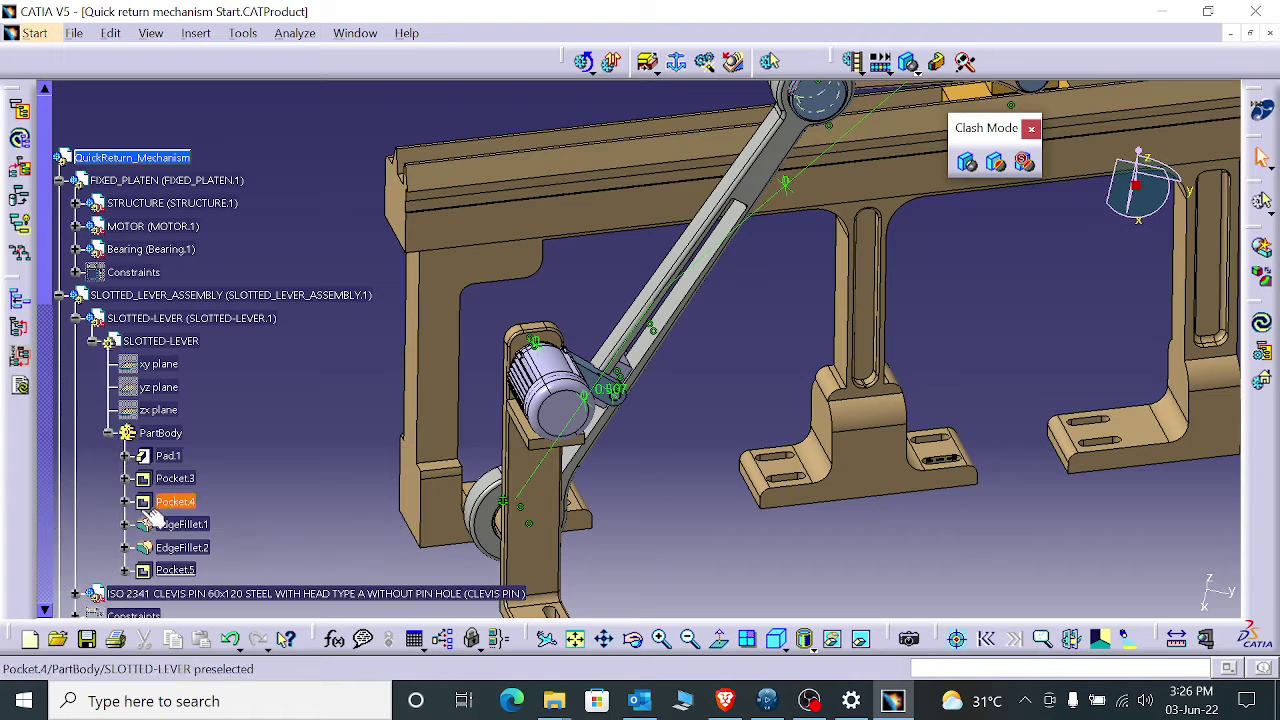
pyautogui.click(124, 570)
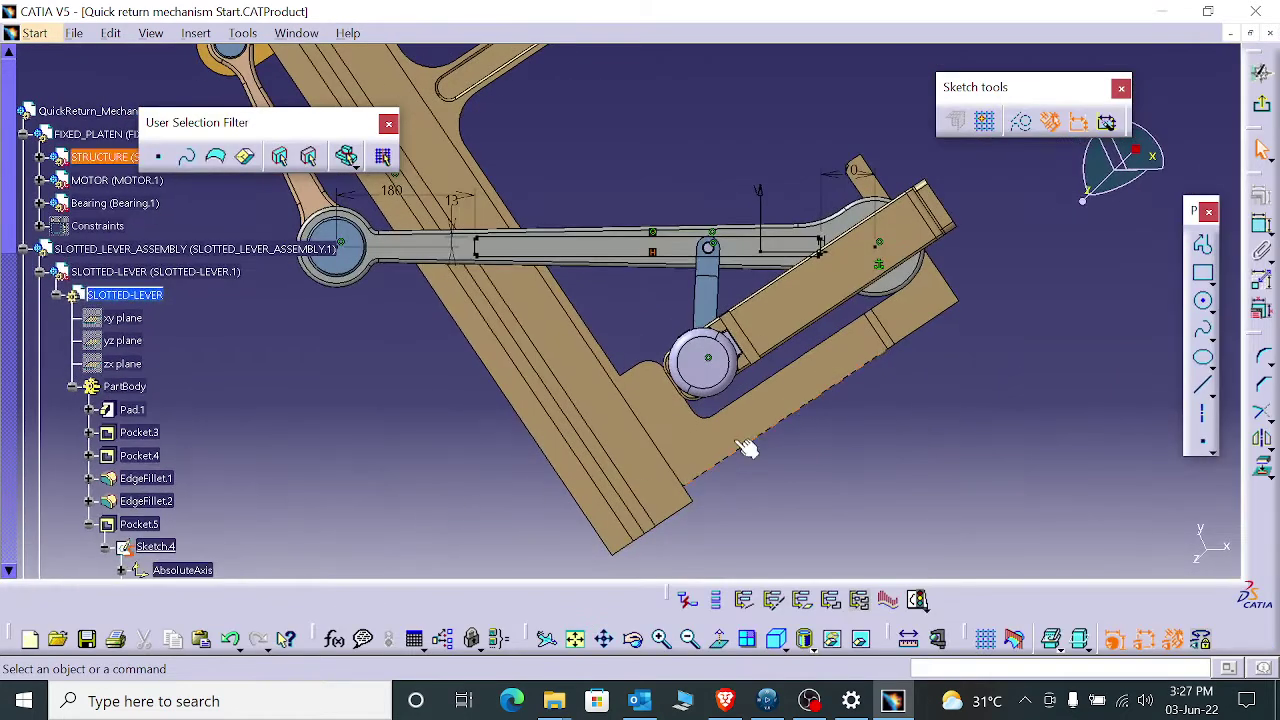
# - Set the distance between the lever's connecting-rod pin centre and the slot end to 250 mm, and leave the sketch
pyautogui.moveTo(565, 454); pyautogui.dragTo(608, 494, button='middle')
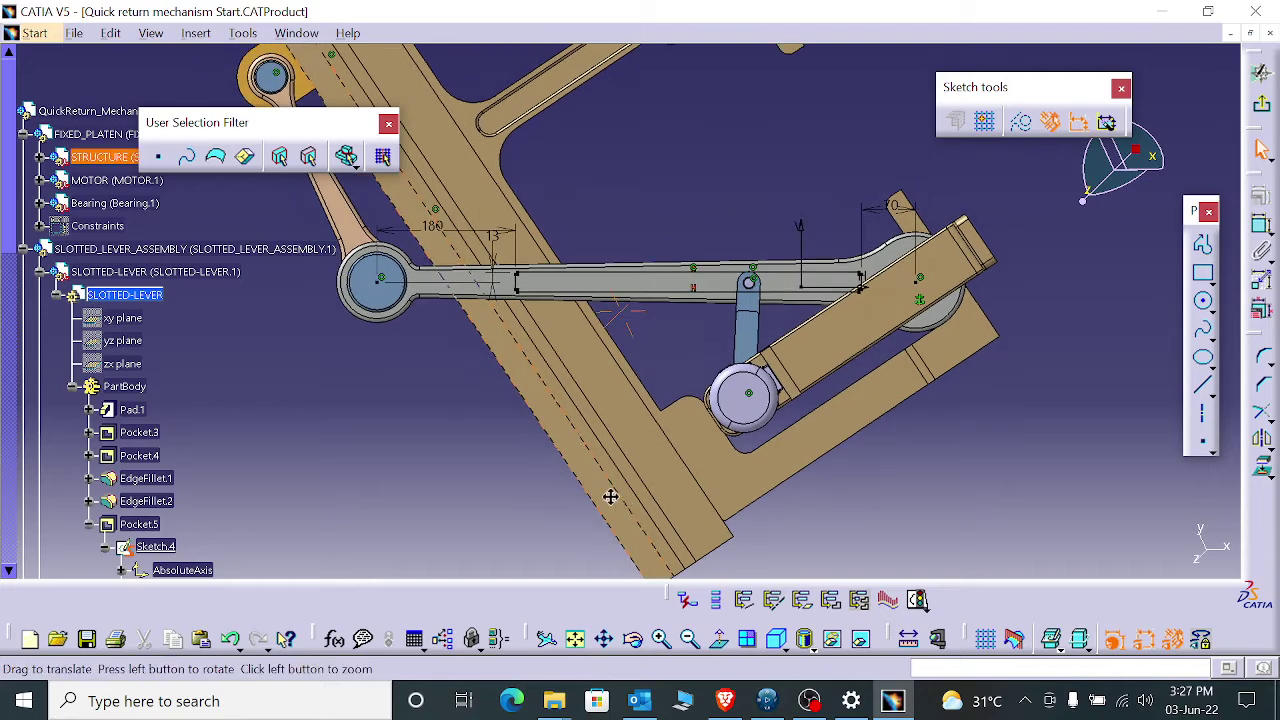
pyautogui.doubleClick(430, 230)
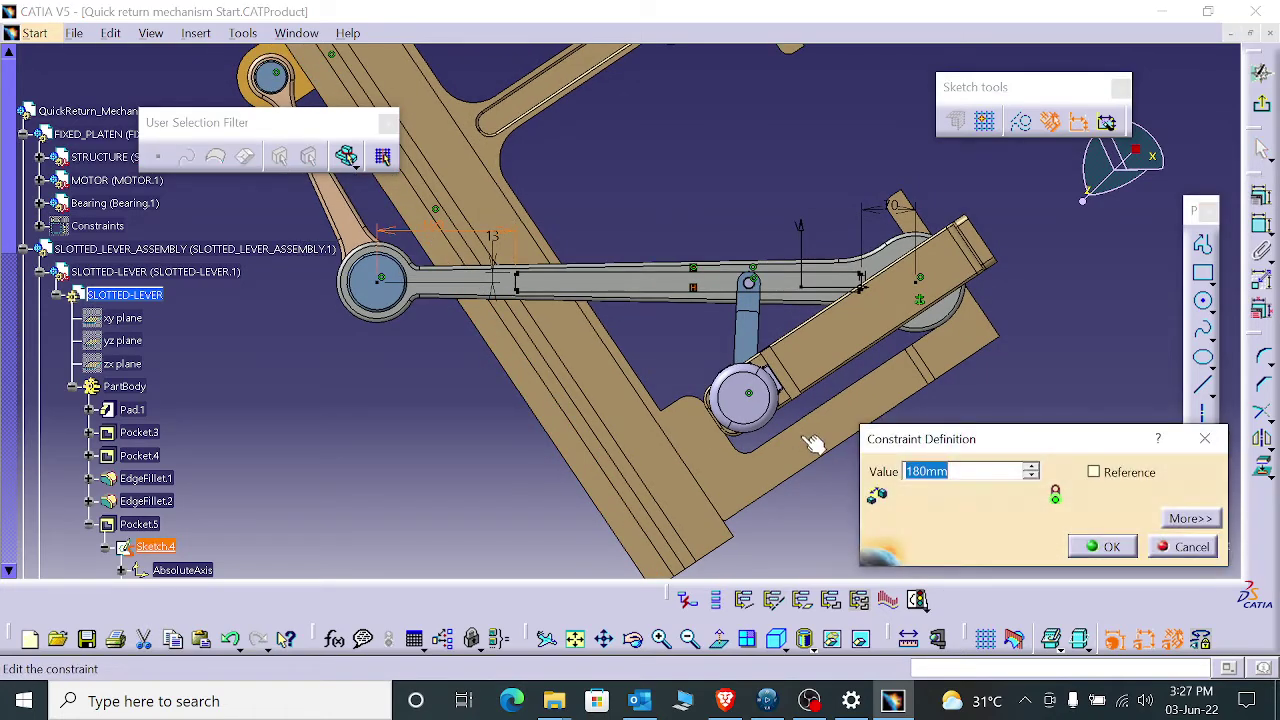
pyautogui.write('250')
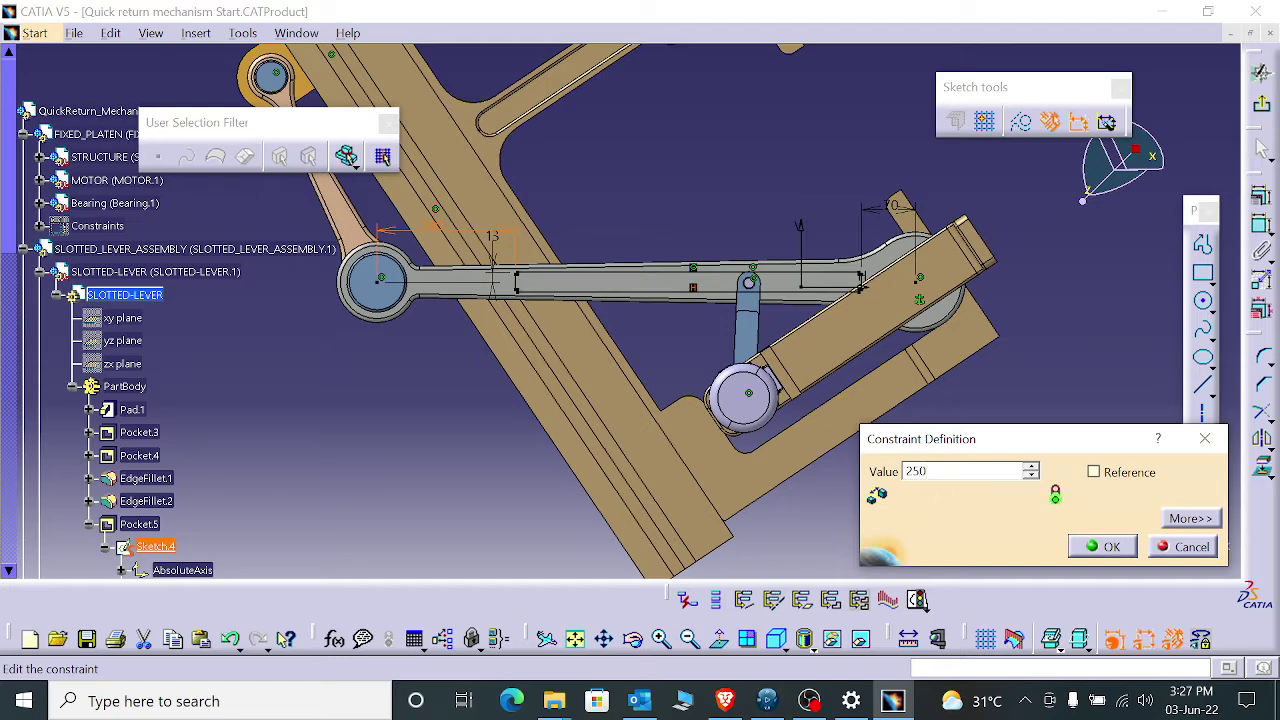
pyautogui.press('Return')
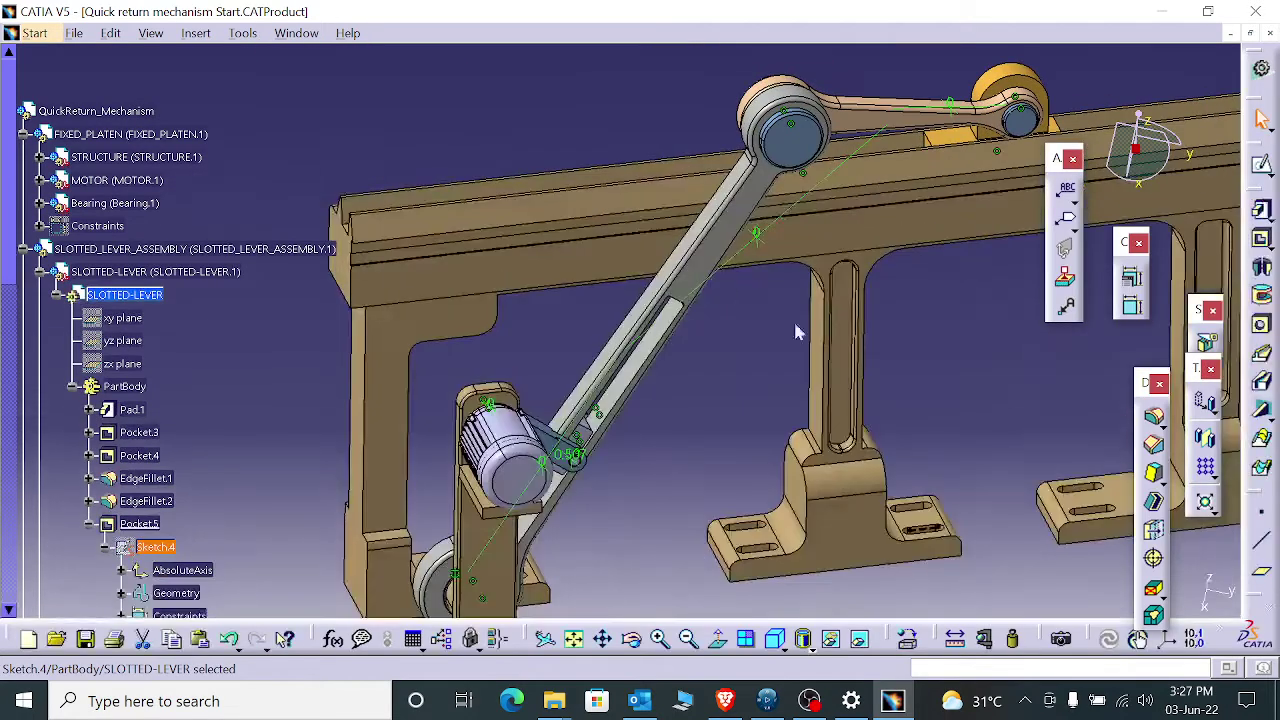
# - Return to the mechanism's kinematics environment and reopen Replay.1 with its interference mode set to Stop
pyautogui.moveTo(706, 383); pyautogui.dragTo(706, 400, button='middle')
pyautogui.scroll(-15, 202, 574)
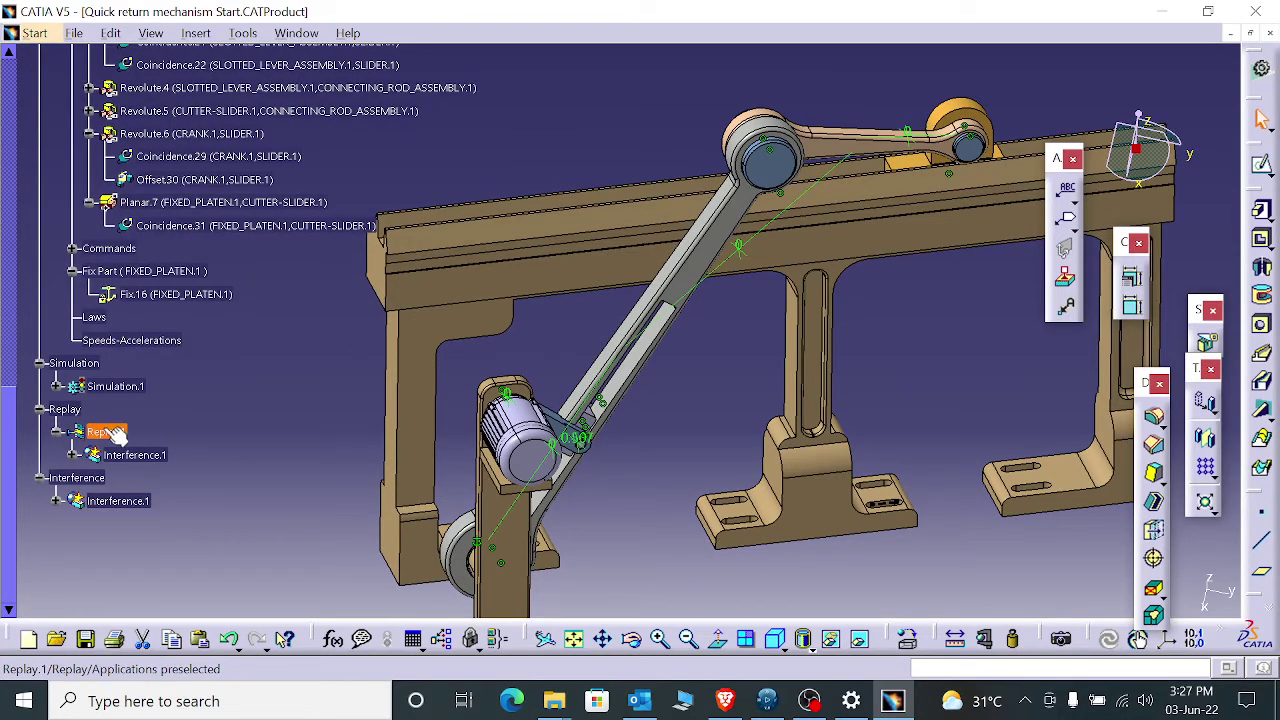
pyautogui.doubleClick(115, 431)
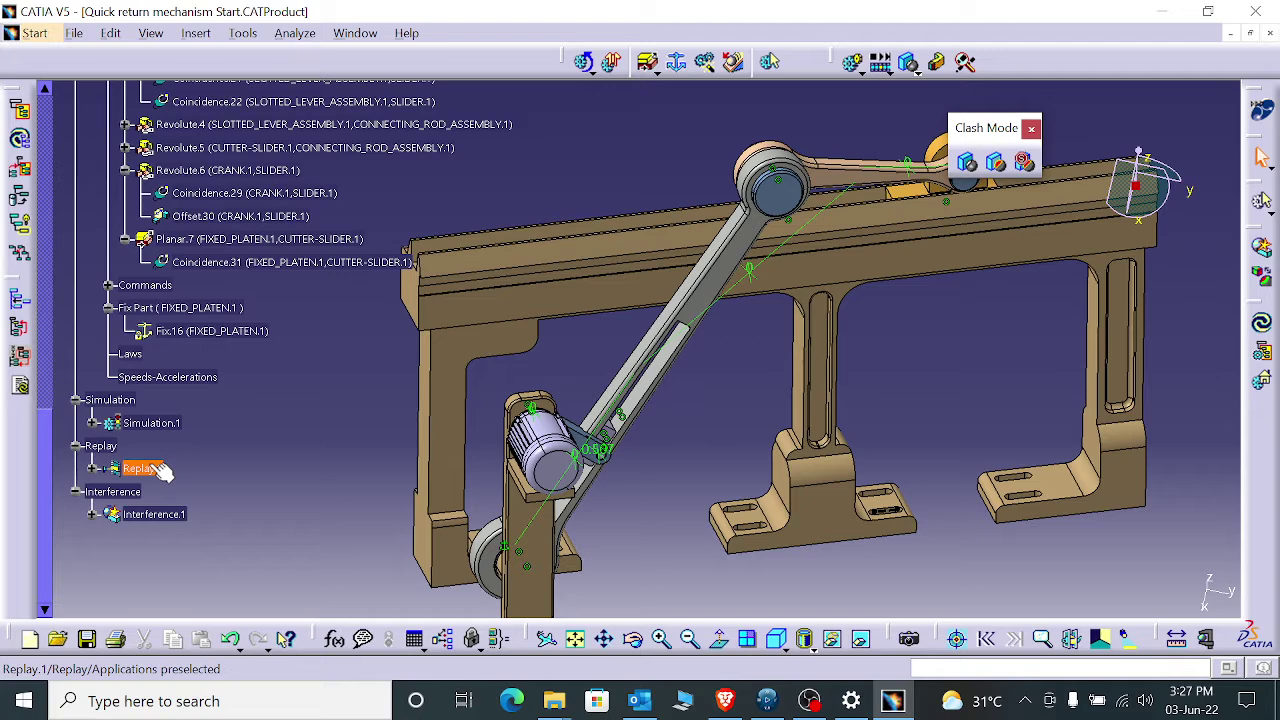
pyautogui.doubleClick(145, 469)
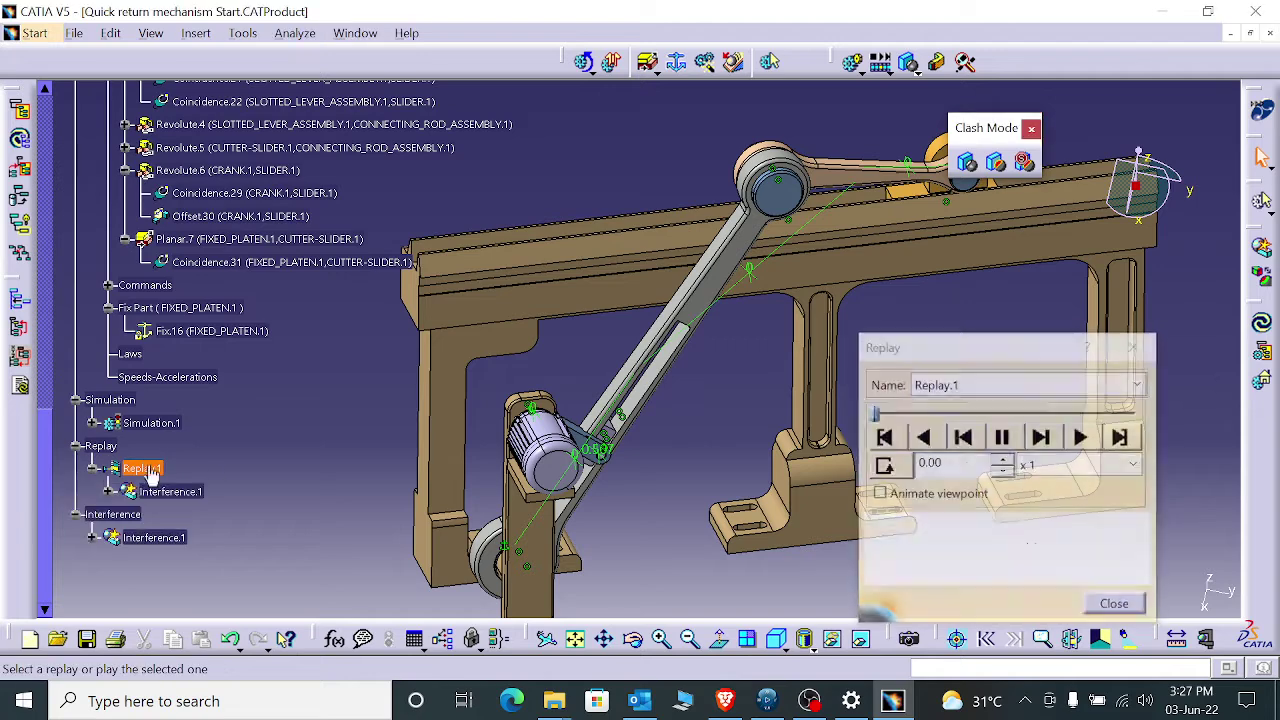
pyautogui.click(921, 570)
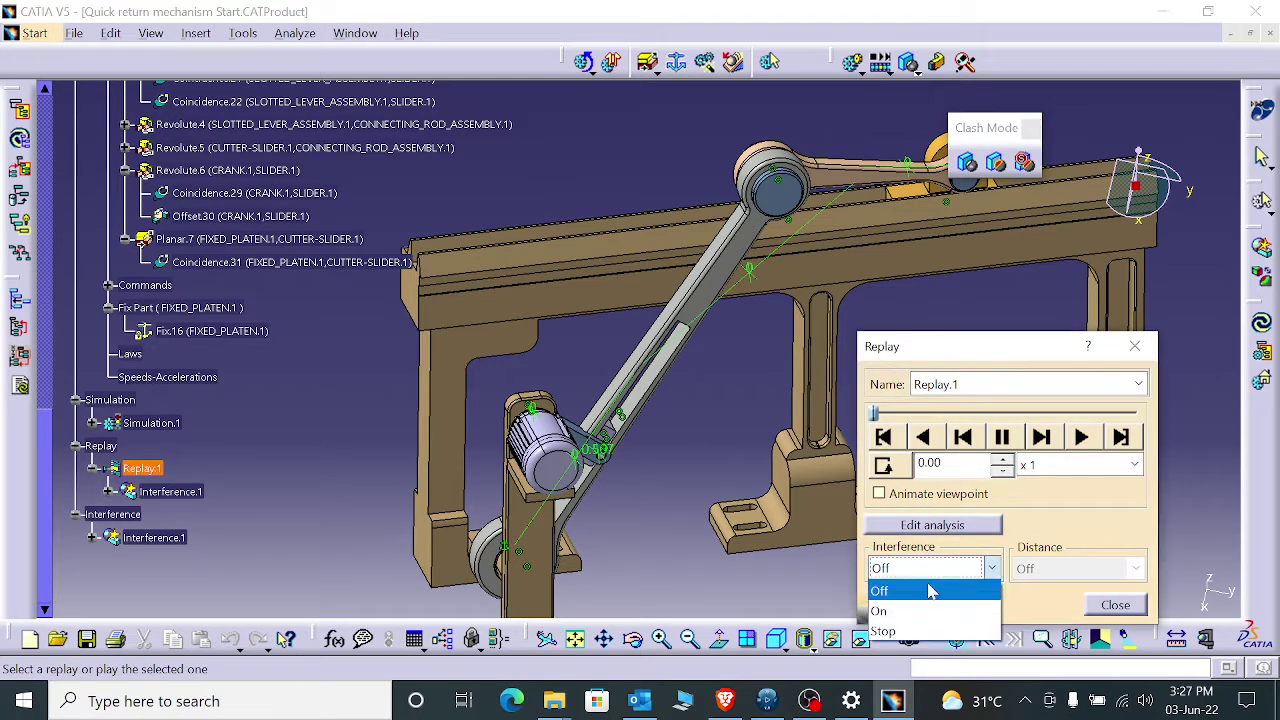
pyautogui.click(895, 610)
pyautogui.click(930, 572)
pyautogui.click(928, 630)
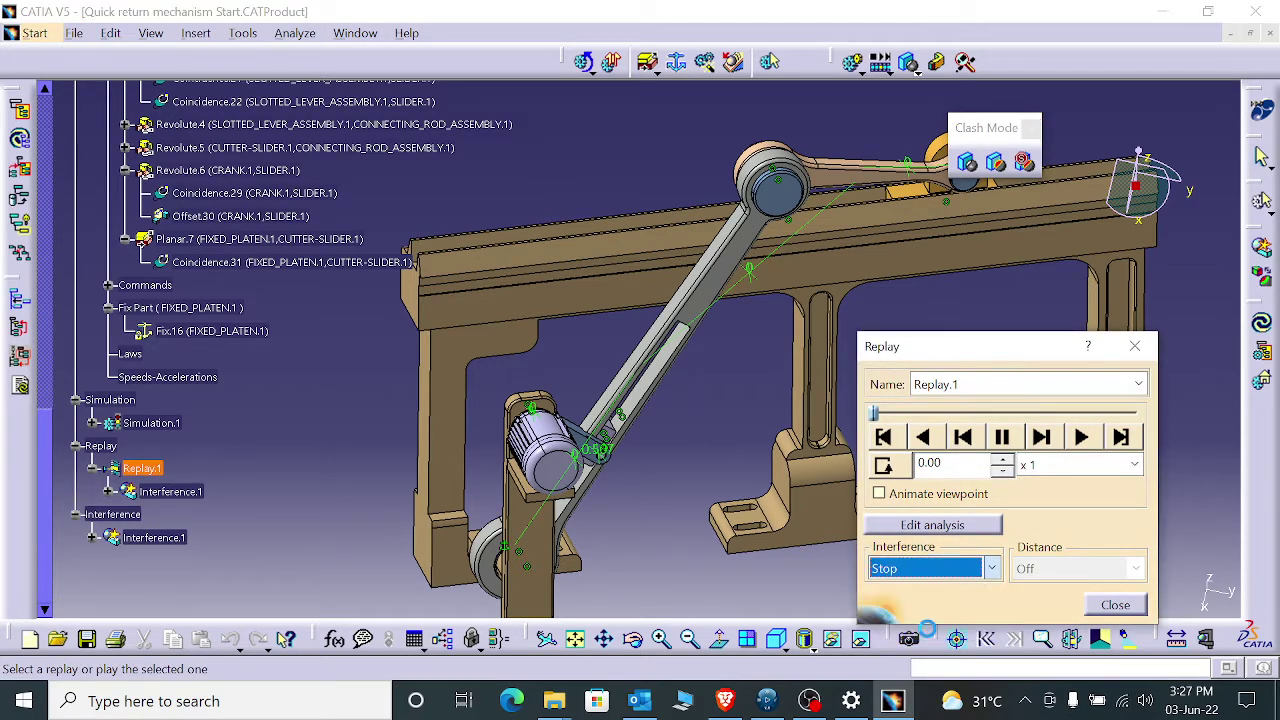
# - Play Replay.1 looped at x 1 speed with Animate viewpoint enabled, examine the slider at the slot end, and close the replay
pyautogui.click(958, 496)
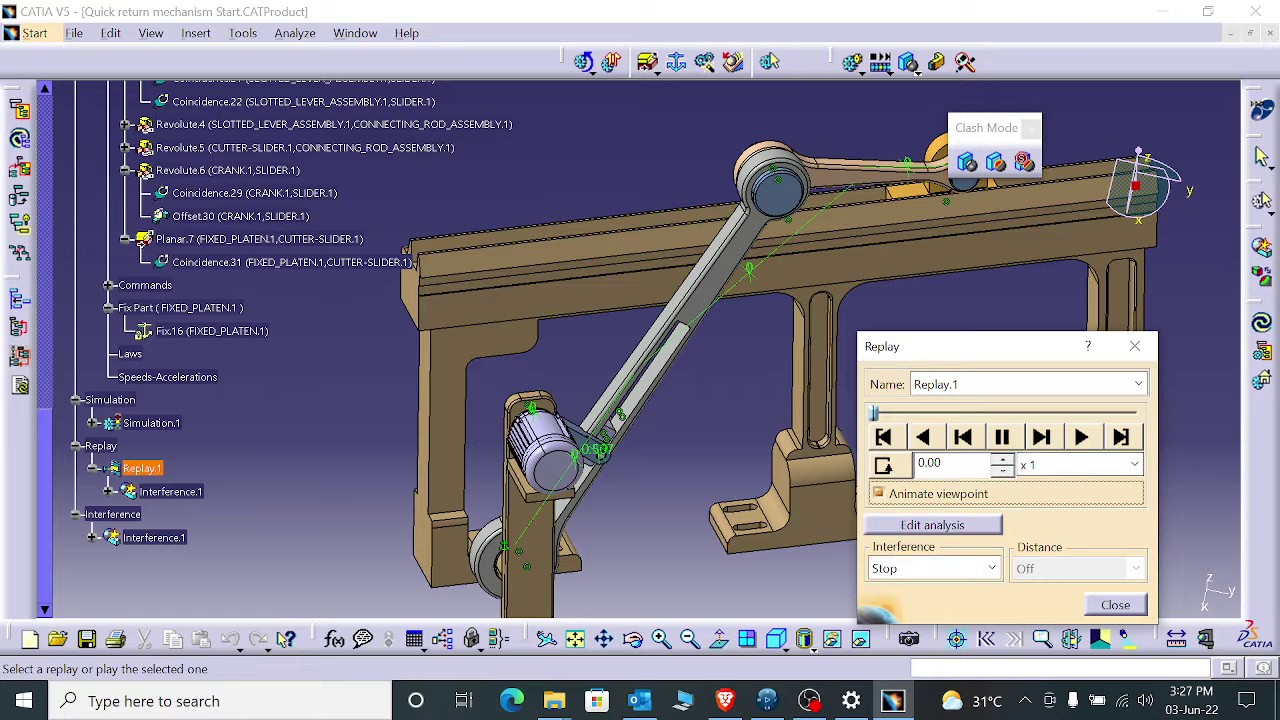
pyautogui.click(884, 465)
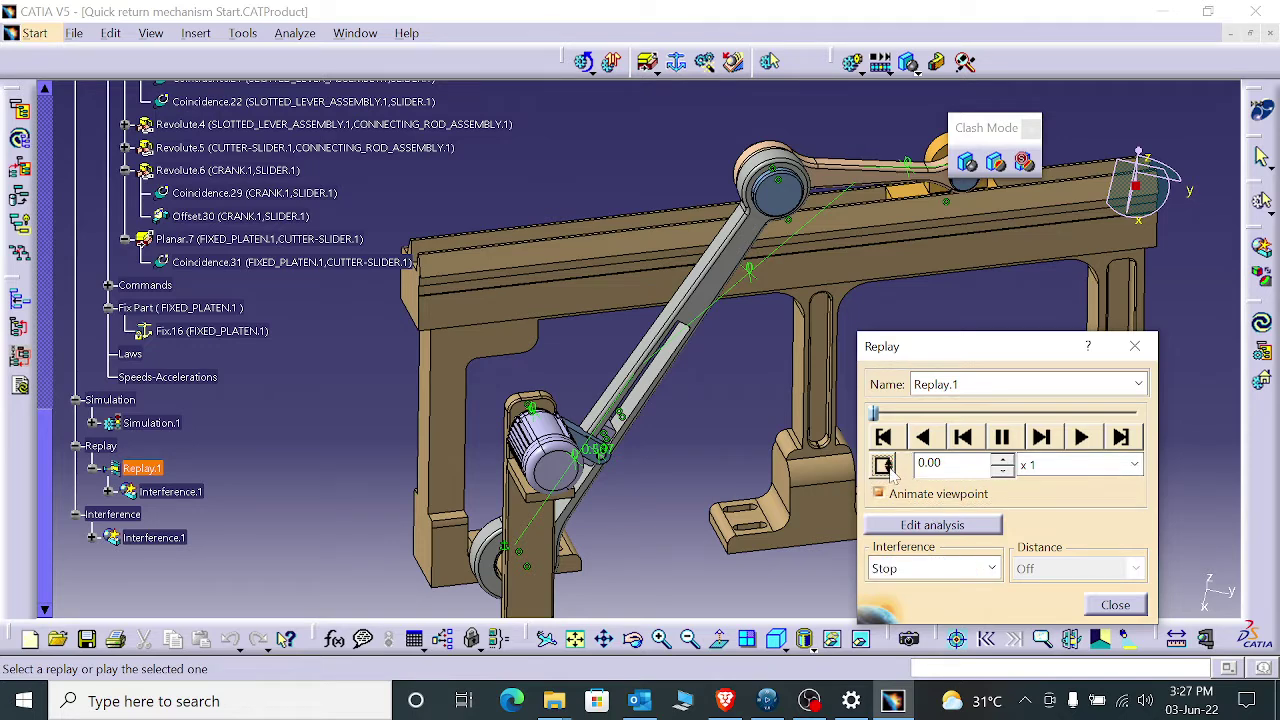
pyautogui.click(1072, 468)
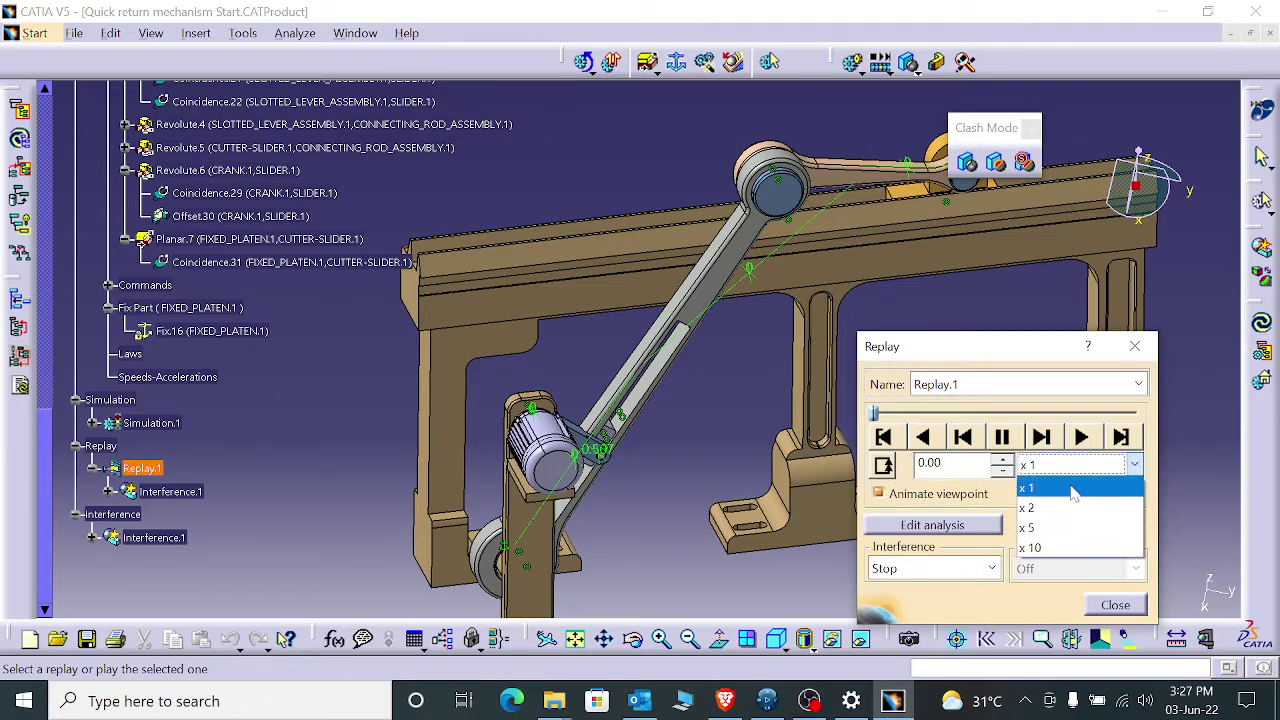
pyautogui.click(1072, 489)
pyautogui.click(1081, 437)
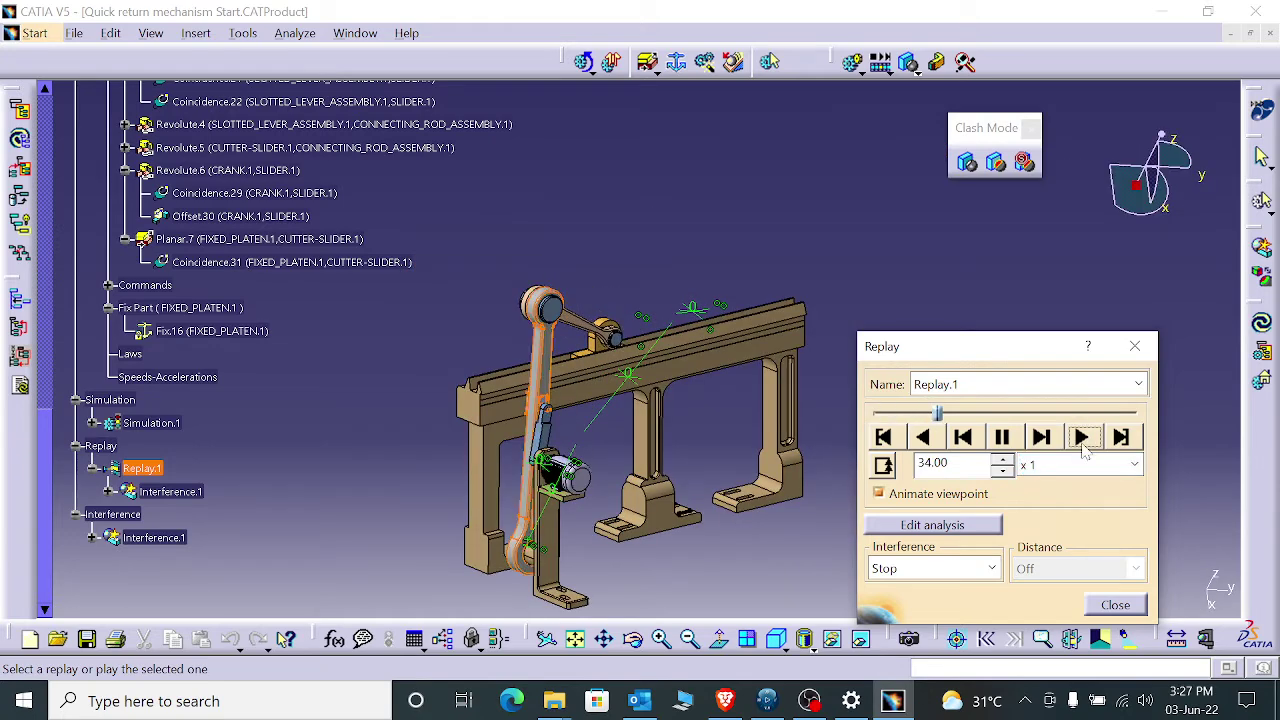
pyautogui.moveTo(648, 548); pyautogui.dragTo(862, 386, button='middle')
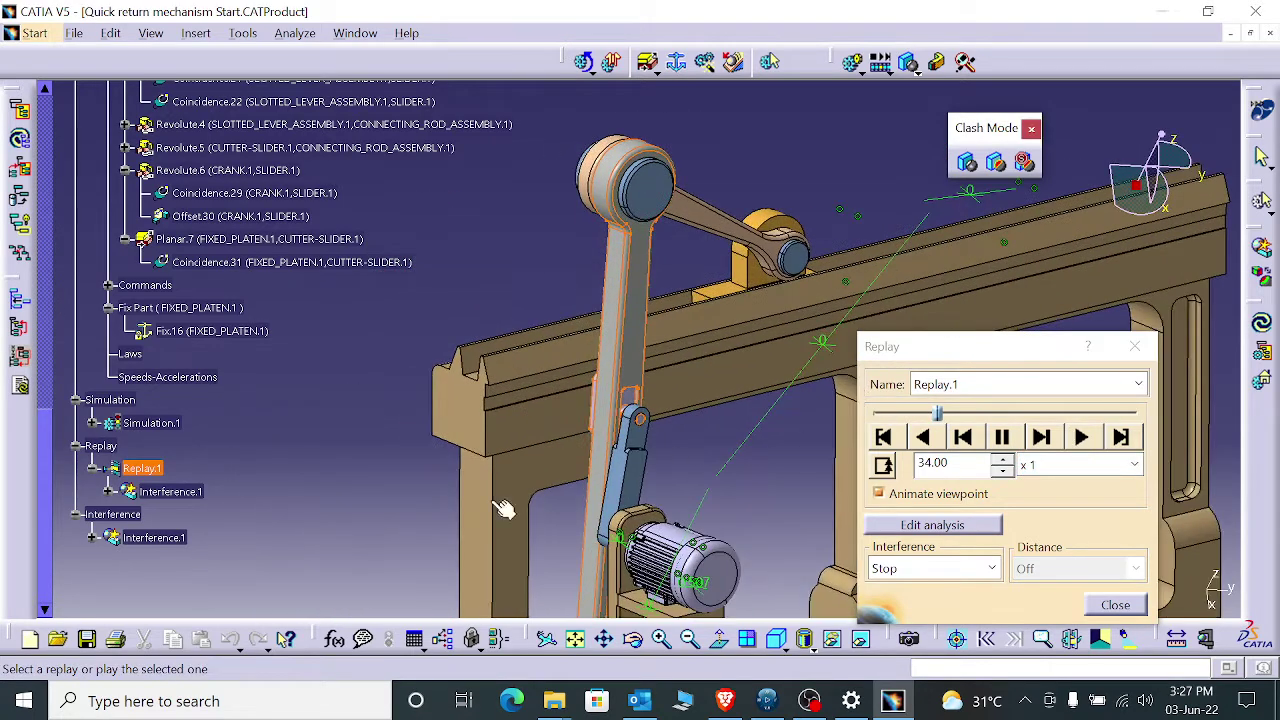
pyautogui.moveTo(688, 438)
pyautogui.mouseDown(button='middle')
pyautogui.moveTo(777, 337)
pyautogui.moveTo(672, 435)
pyautogui.mouseUp(button='middle')
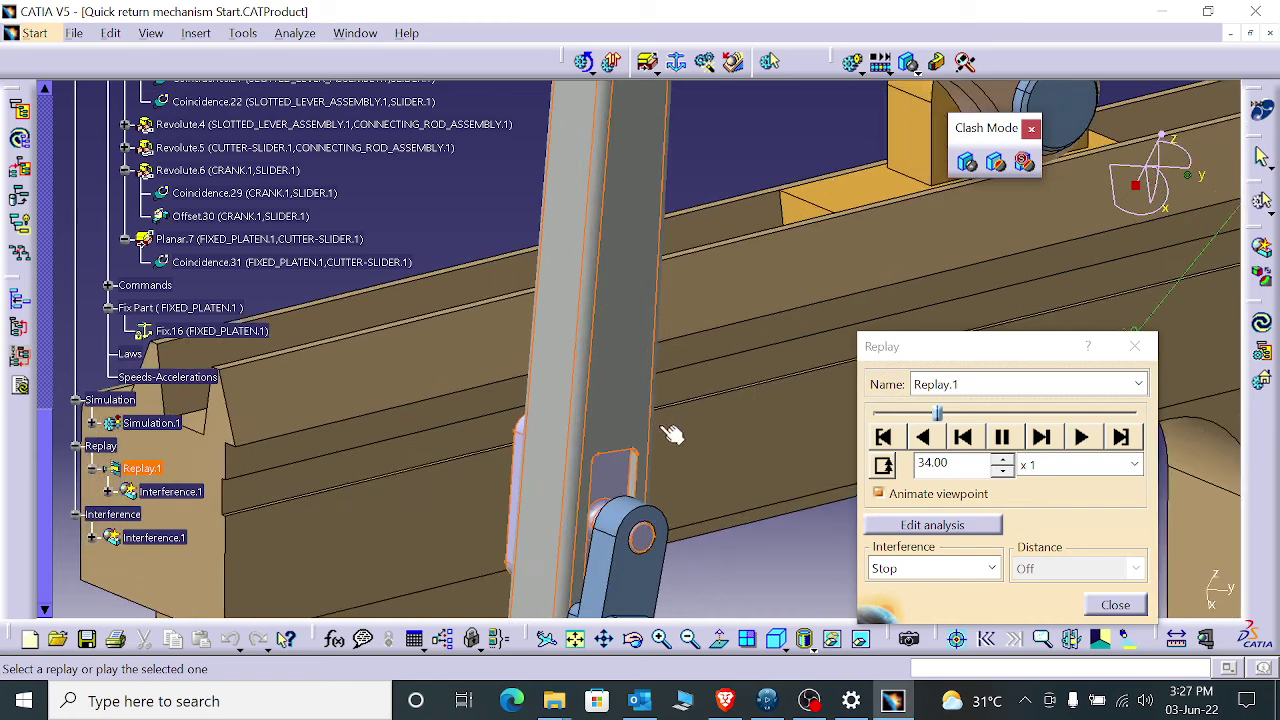
pyautogui.click(1110, 606)
# - Open the kinematics simulation of QUICK RETURN MECHANISM
pyautogui.moveTo(837, 449); pyautogui.dragTo(933, 394, button='middle')
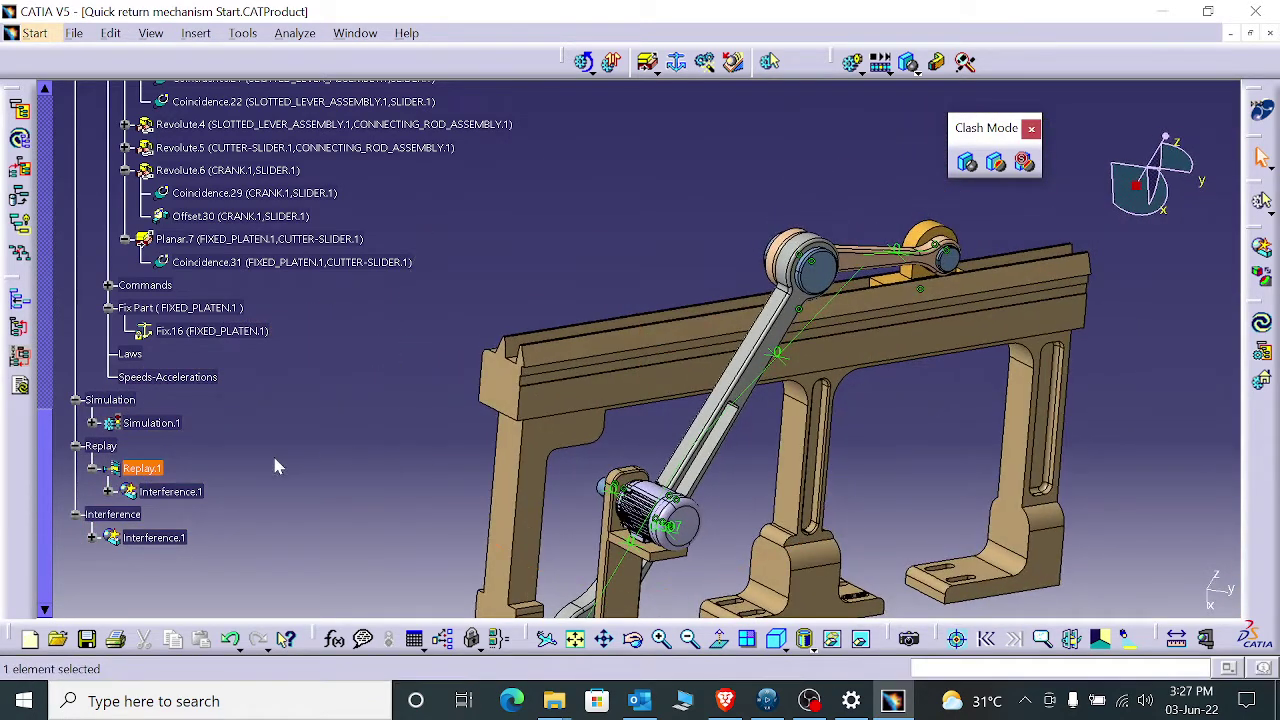
pyautogui.scroll(2, 250, 470)
pyautogui.scroll(2, 155, 527)
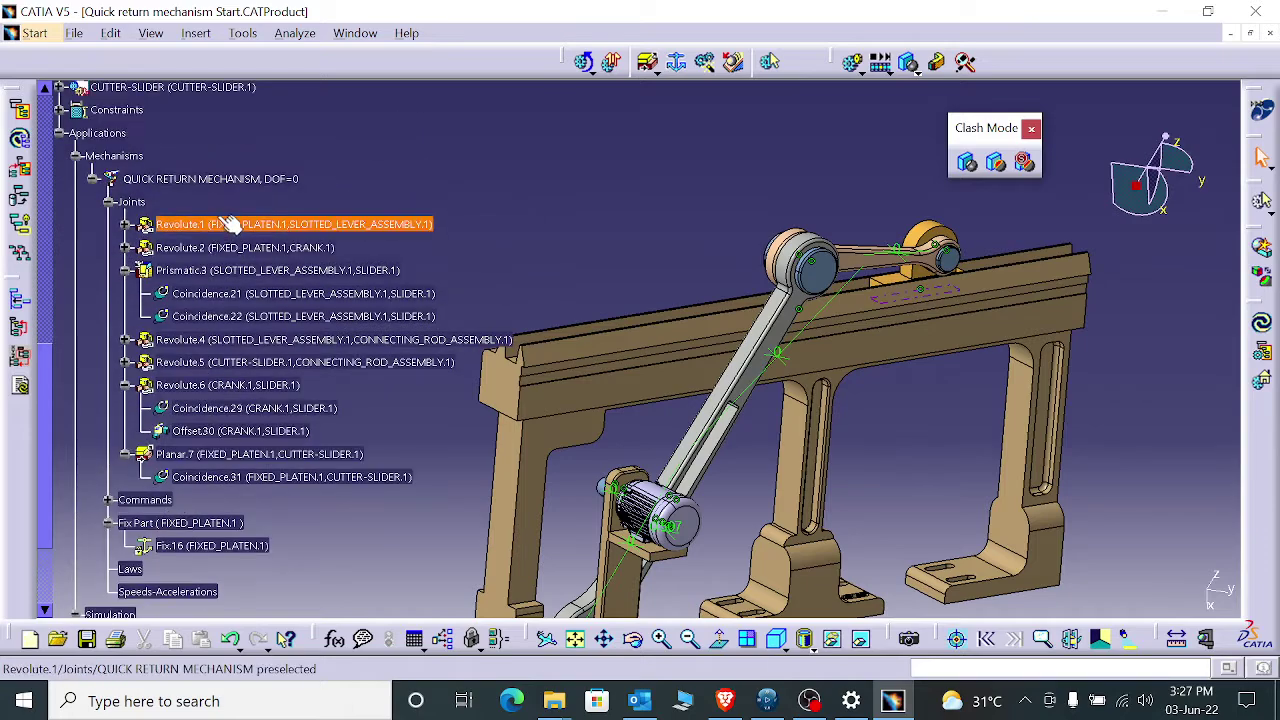
pyautogui.doubleClick(228, 178)
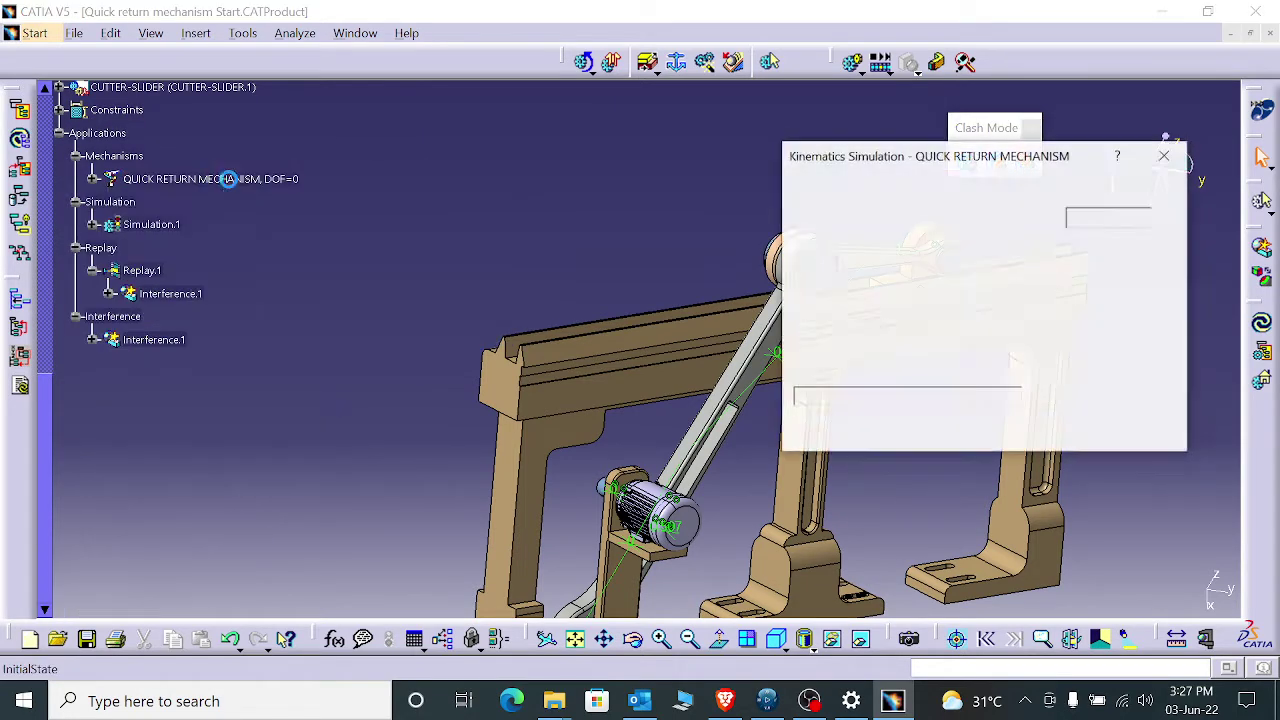
# - Activate the sensors, observe Interference Results.1\NbClash, and set clash detection for interferences to Stop
pyautogui.click(840, 253)
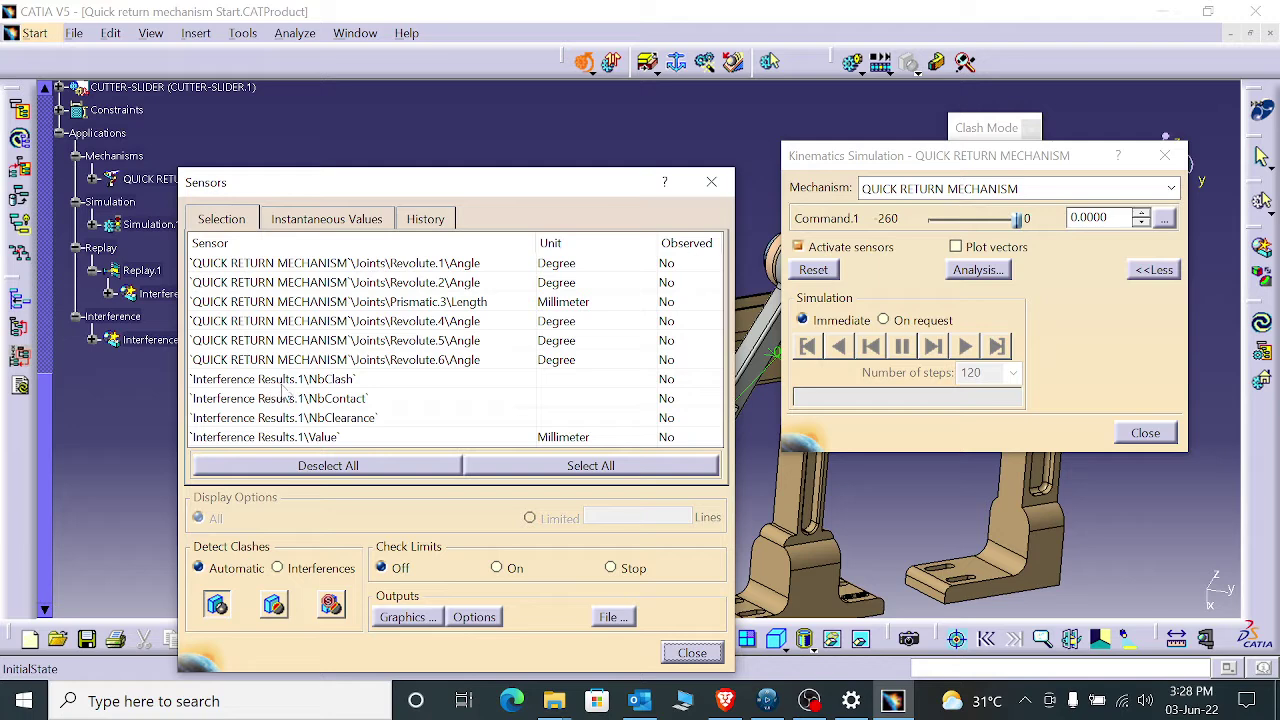
pyautogui.click(670, 379)
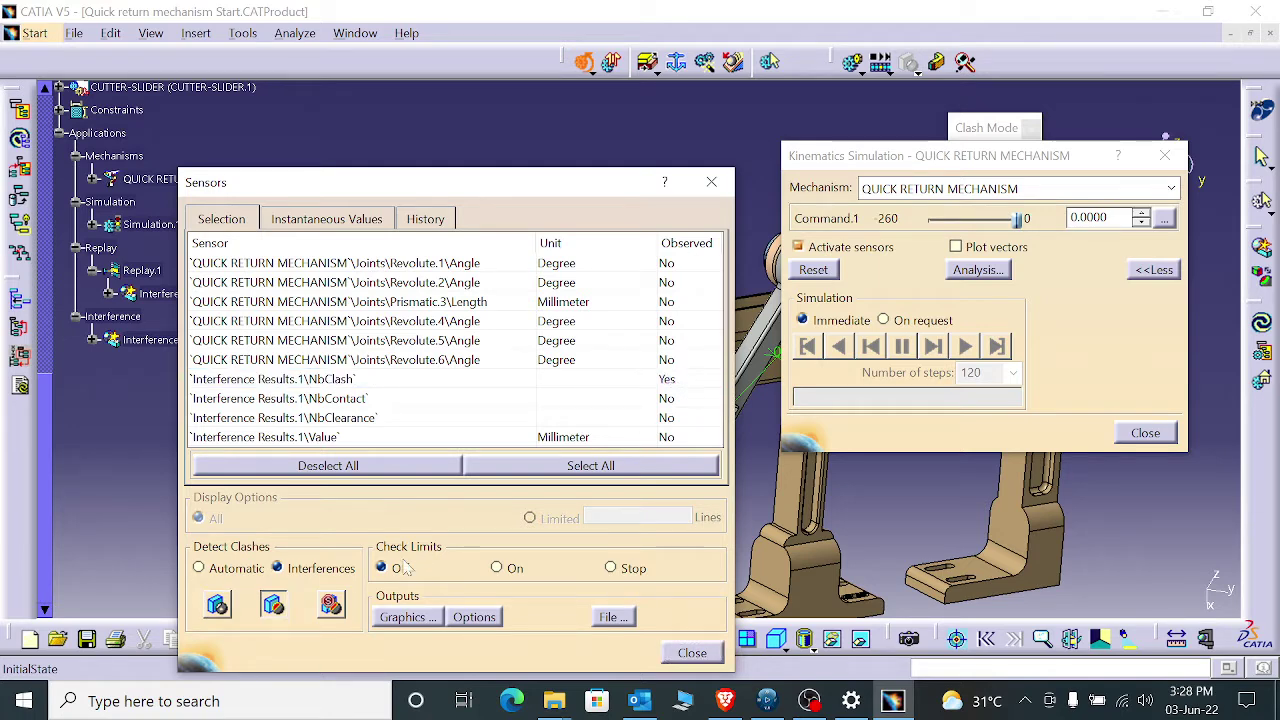
pyautogui.click(334, 605)
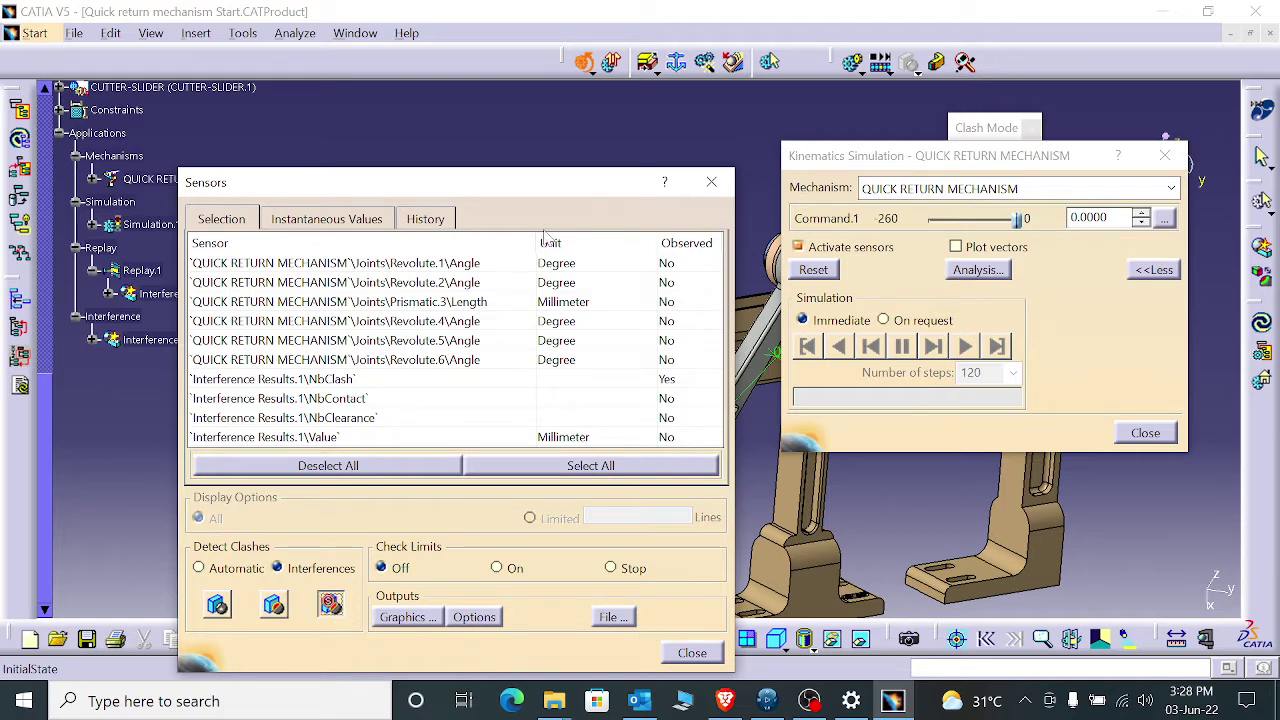
# - Bring Command.1 to -260 and switch the simulation mode to On request
pyautogui.moveTo(555, 188); pyautogui.dragTo(578, 92)
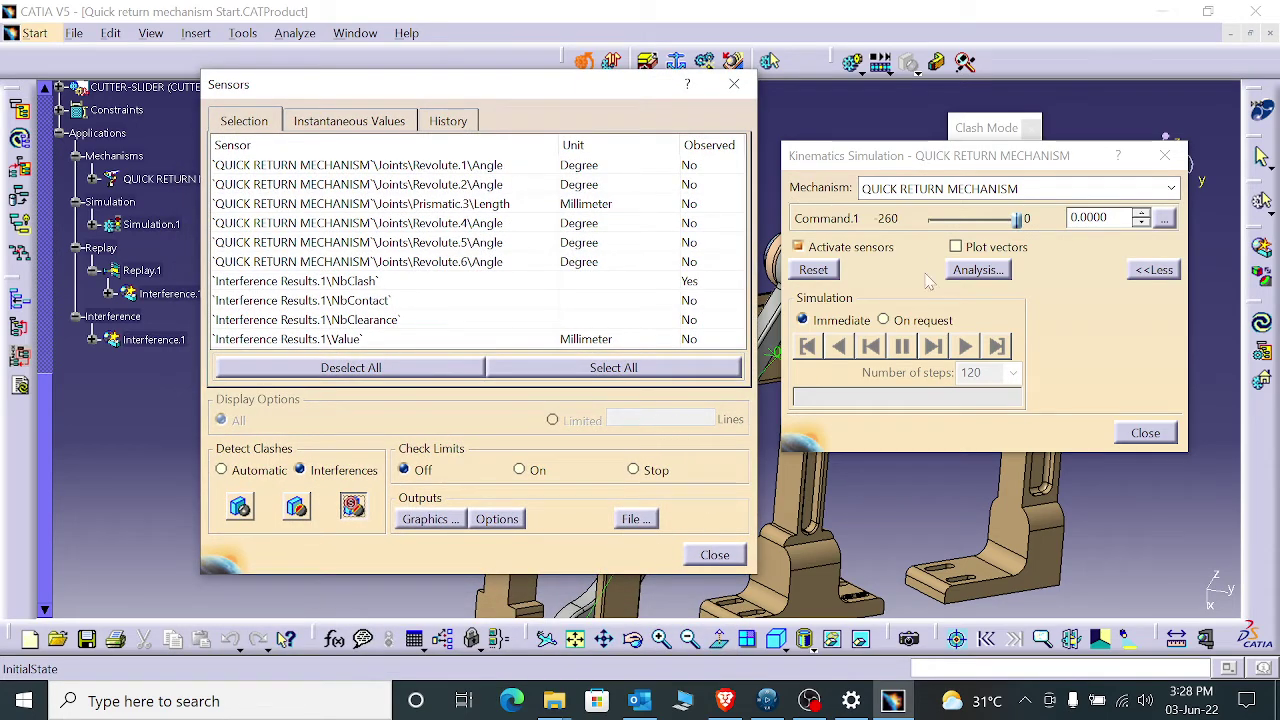
pyautogui.moveTo(1017, 221); pyautogui.dragTo(928, 226)
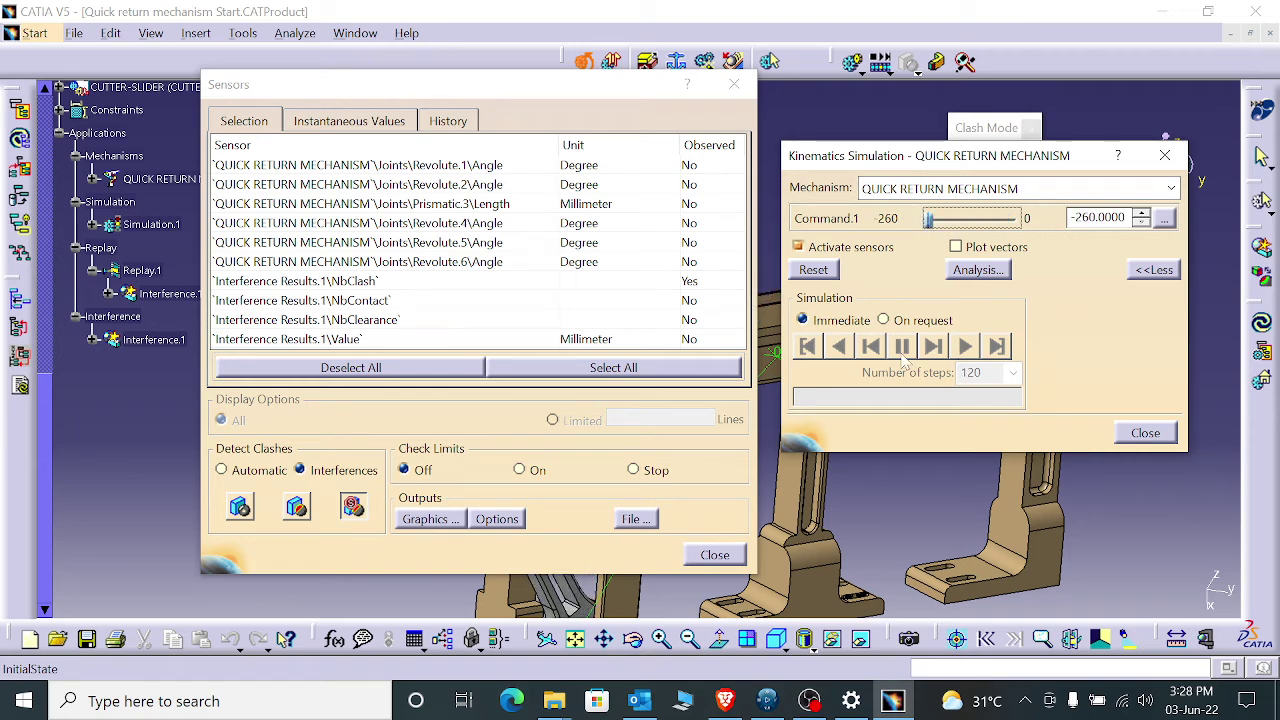
pyautogui.click(890, 321)
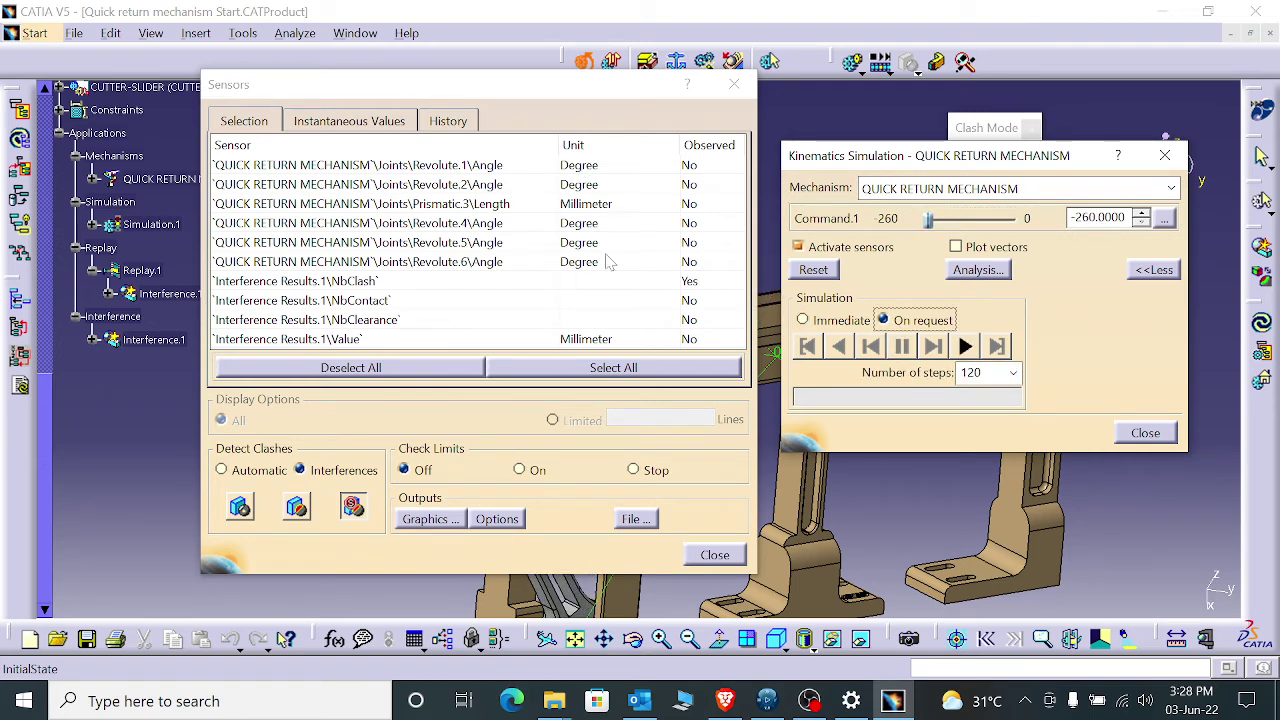
# - Display the instantaneous sensor values and try to run the simulation forward with 120 steps
pyautogui.click(388, 127)
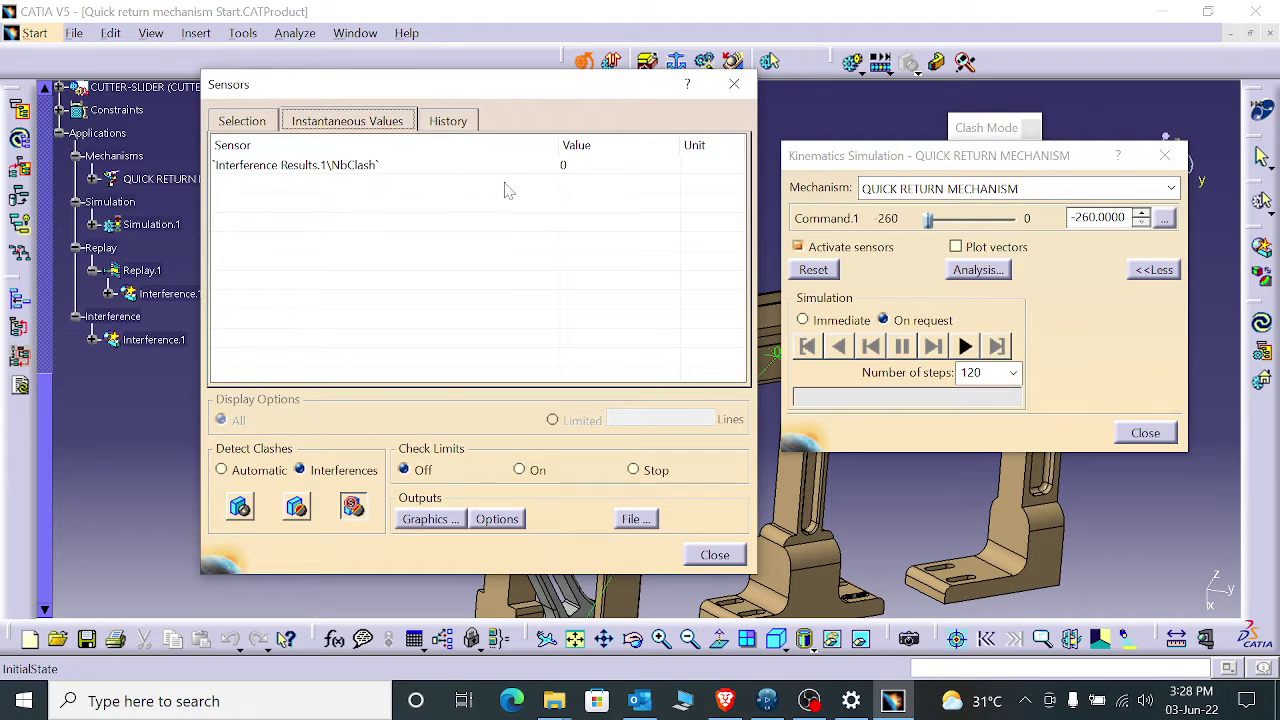
pyautogui.click(964, 346)
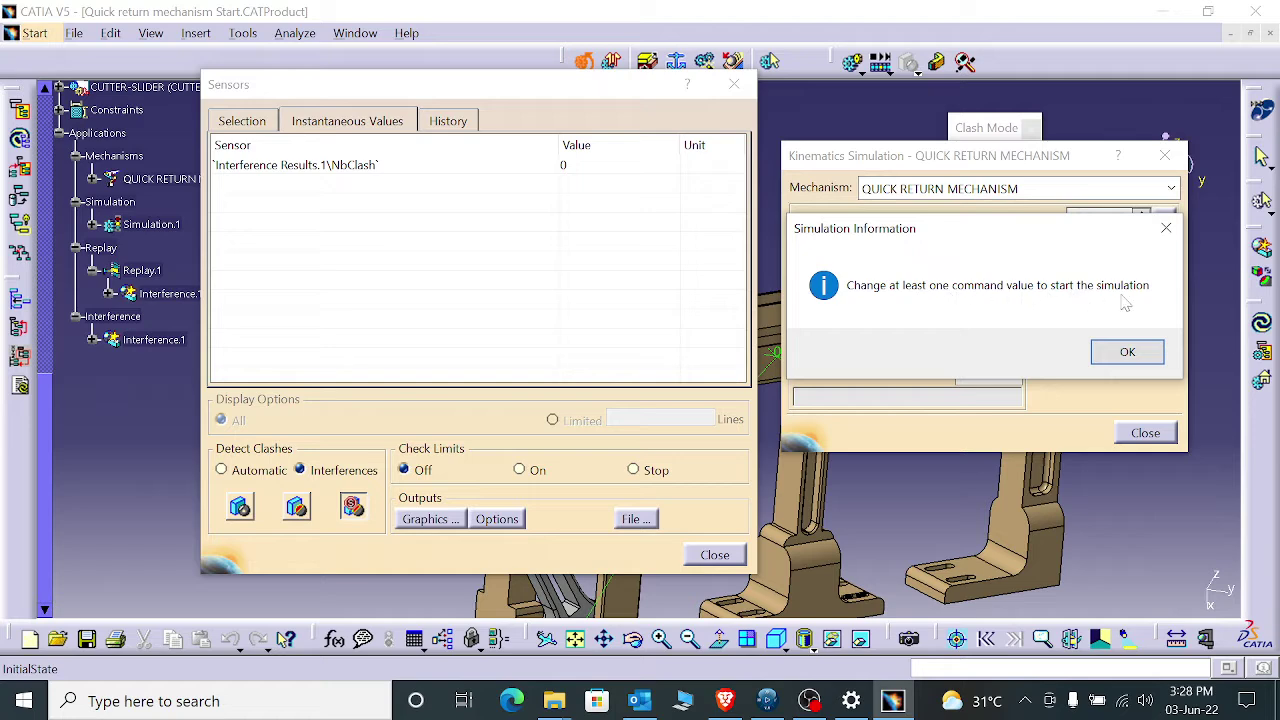
pyautogui.click(1127, 351)
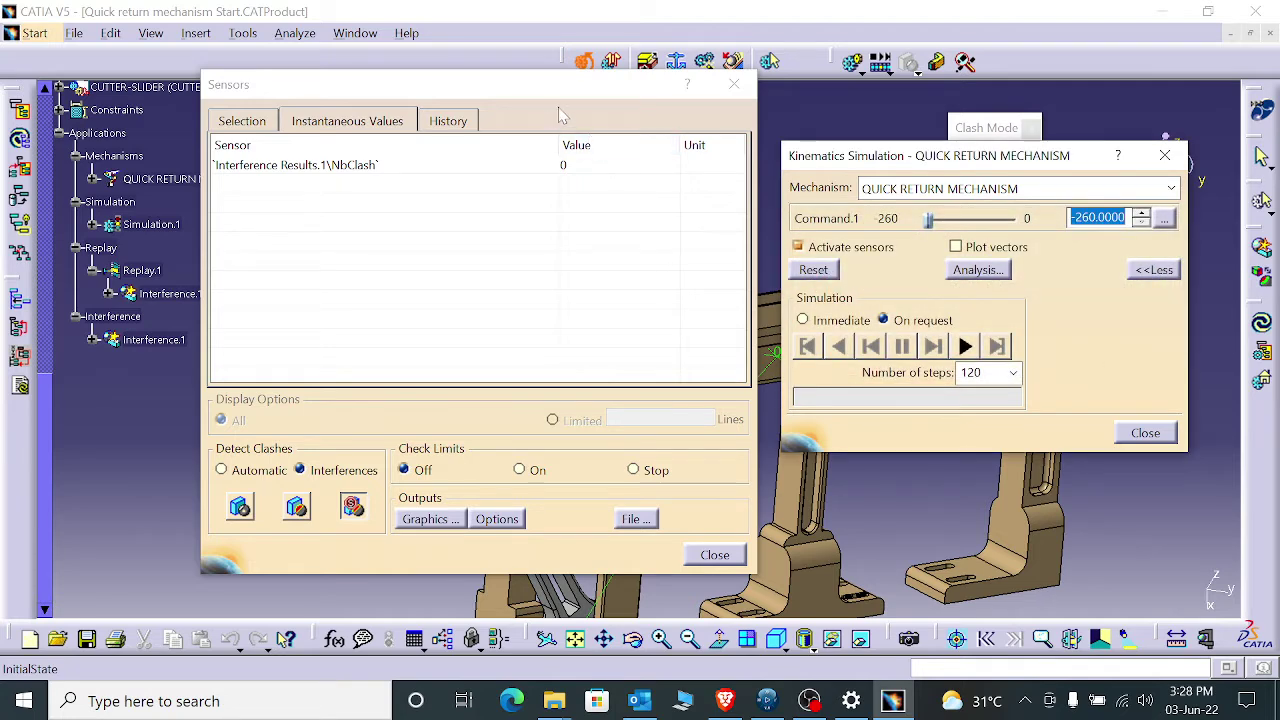
# - Advance Command.1 to -44.2 and close the sensor display
pyautogui.moveTo(558, 107); pyautogui.dragTo(276, 160)
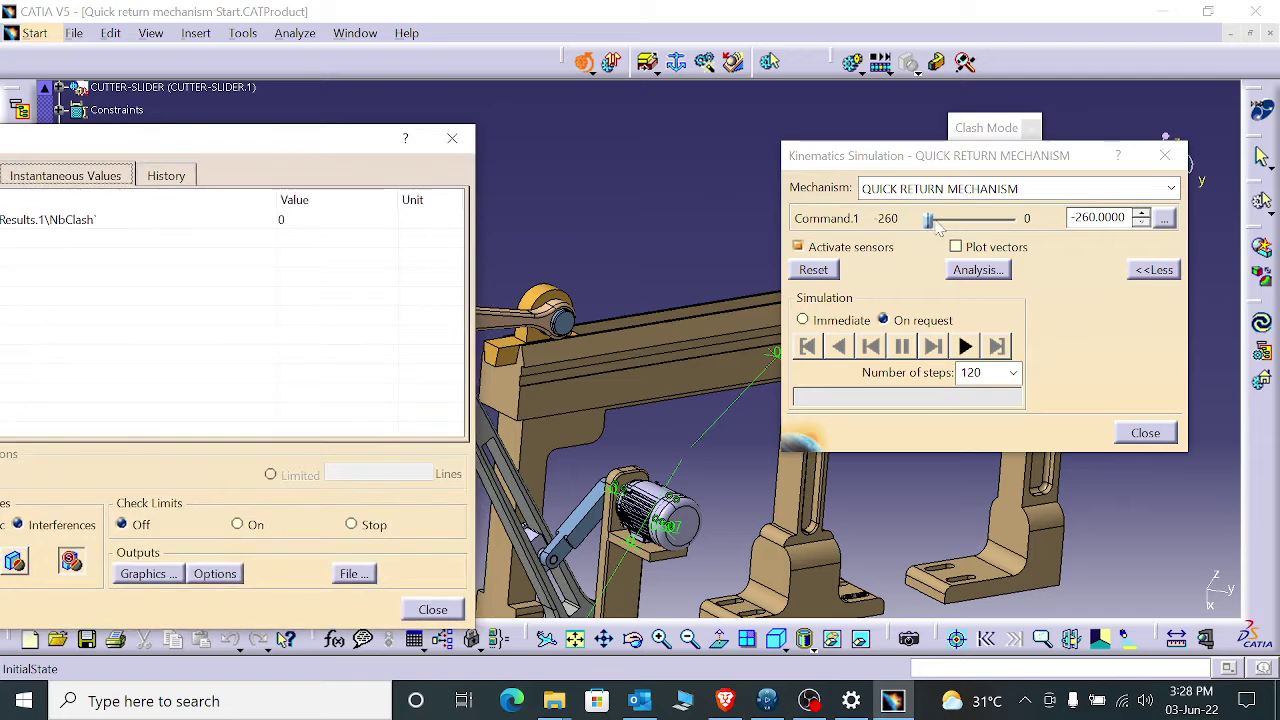
pyautogui.moveTo(938, 228); pyautogui.dragTo(1003, 222)
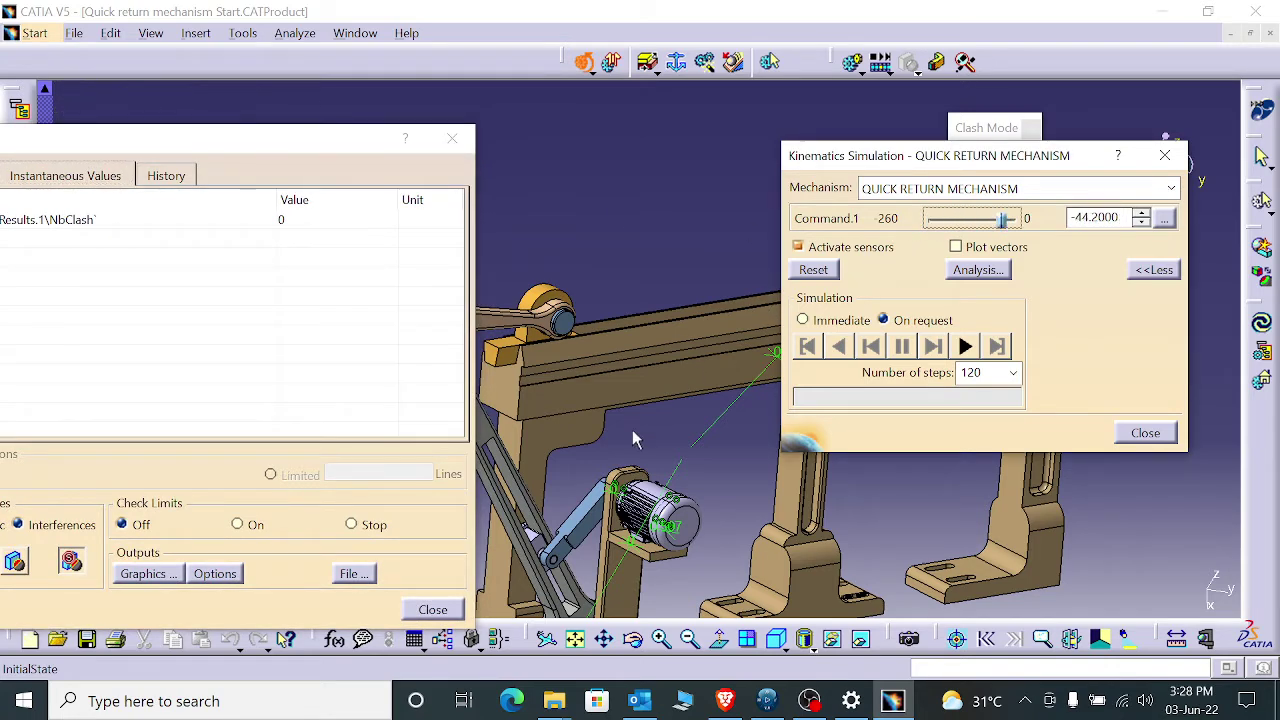
pyautogui.scroll(2, 552, 278)
pyautogui.moveTo(585, 374); pyautogui.dragTo(580, 436, button='middle')
pyautogui.moveTo(334, 140); pyautogui.dragTo(555, 76)
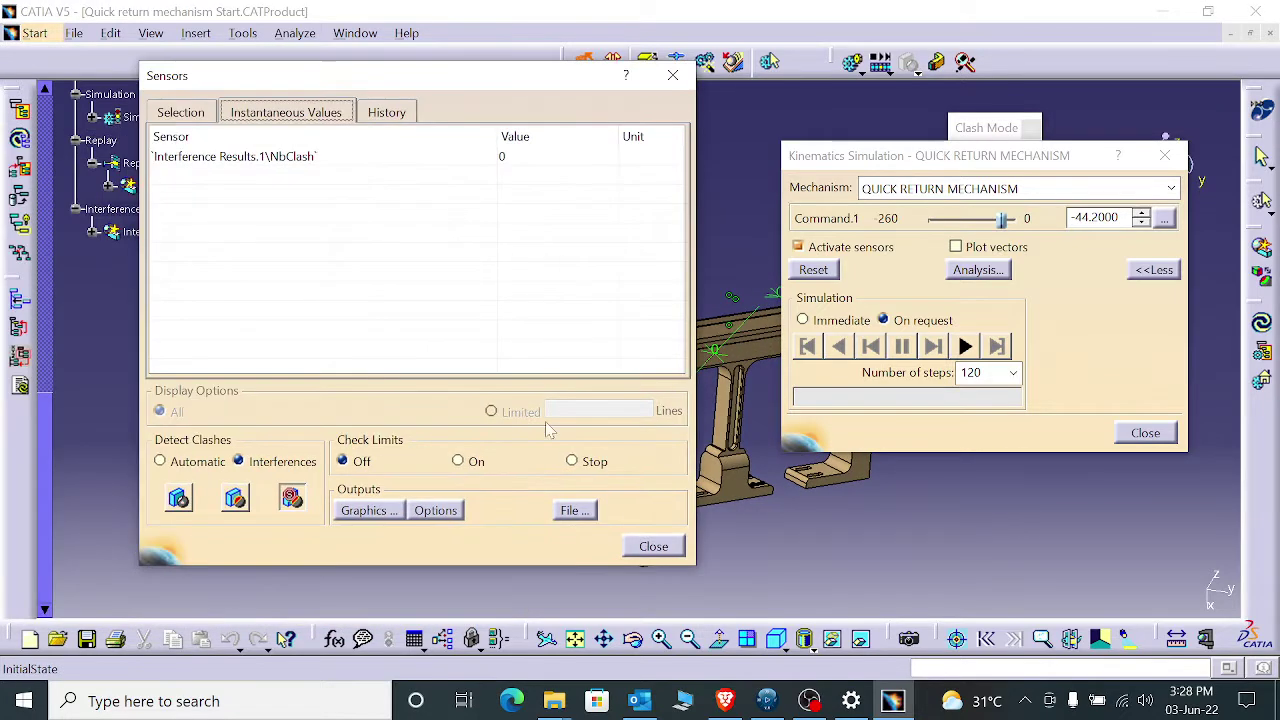
pyautogui.click(650, 546)
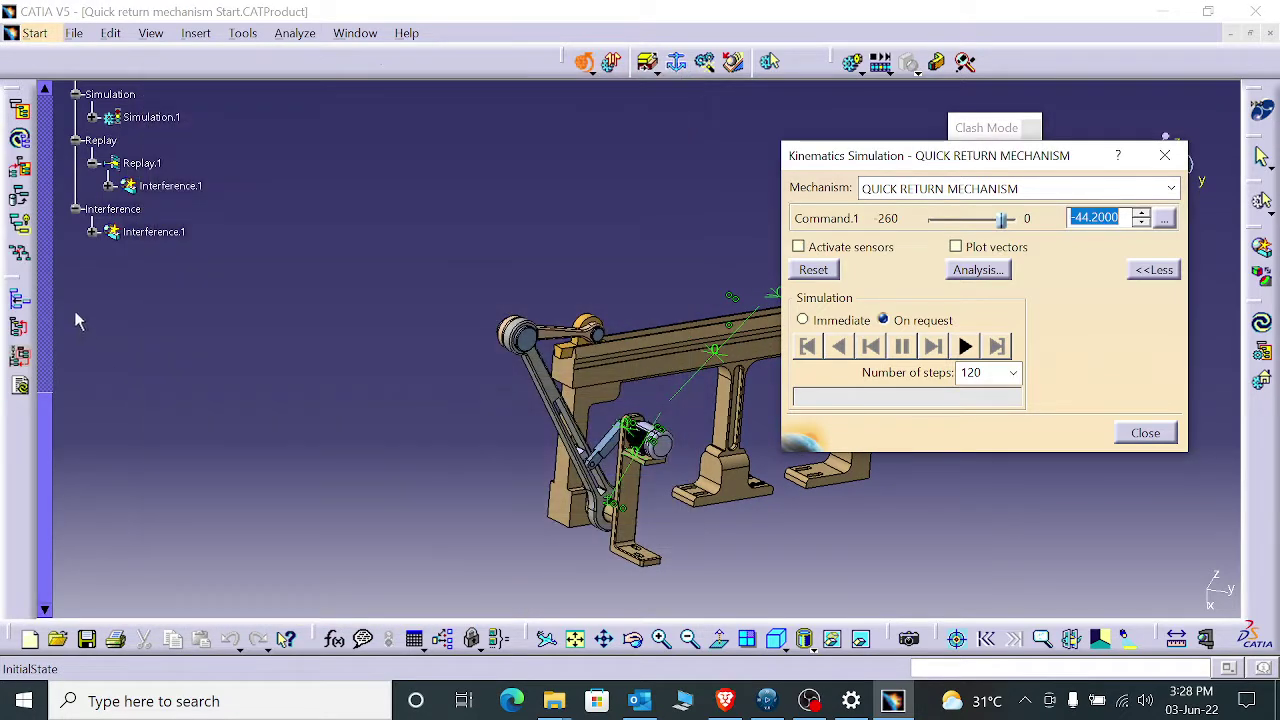
# - Close the kinematics simulation and open Replay.1 for editing
pyautogui.doubleClick(166, 189)
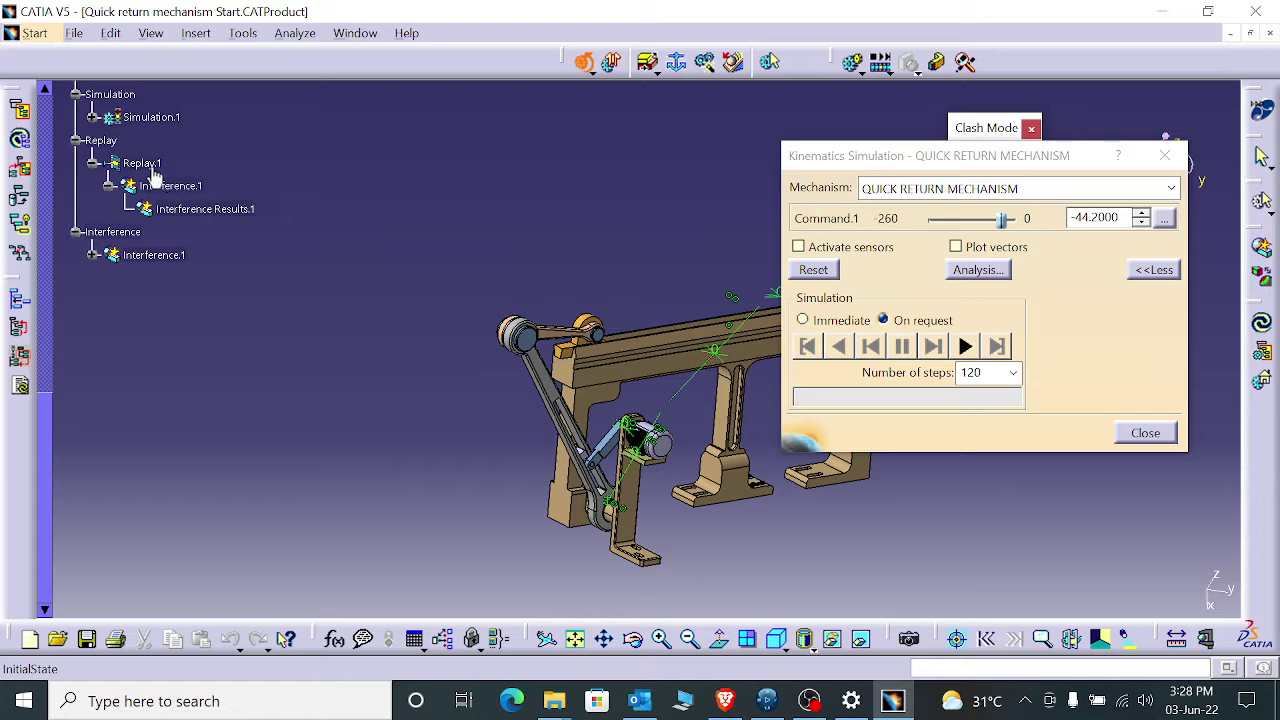
pyautogui.doubleClick(153, 170)
pyautogui.doubleClick(153, 170)
pyautogui.doubleClick(153, 170)
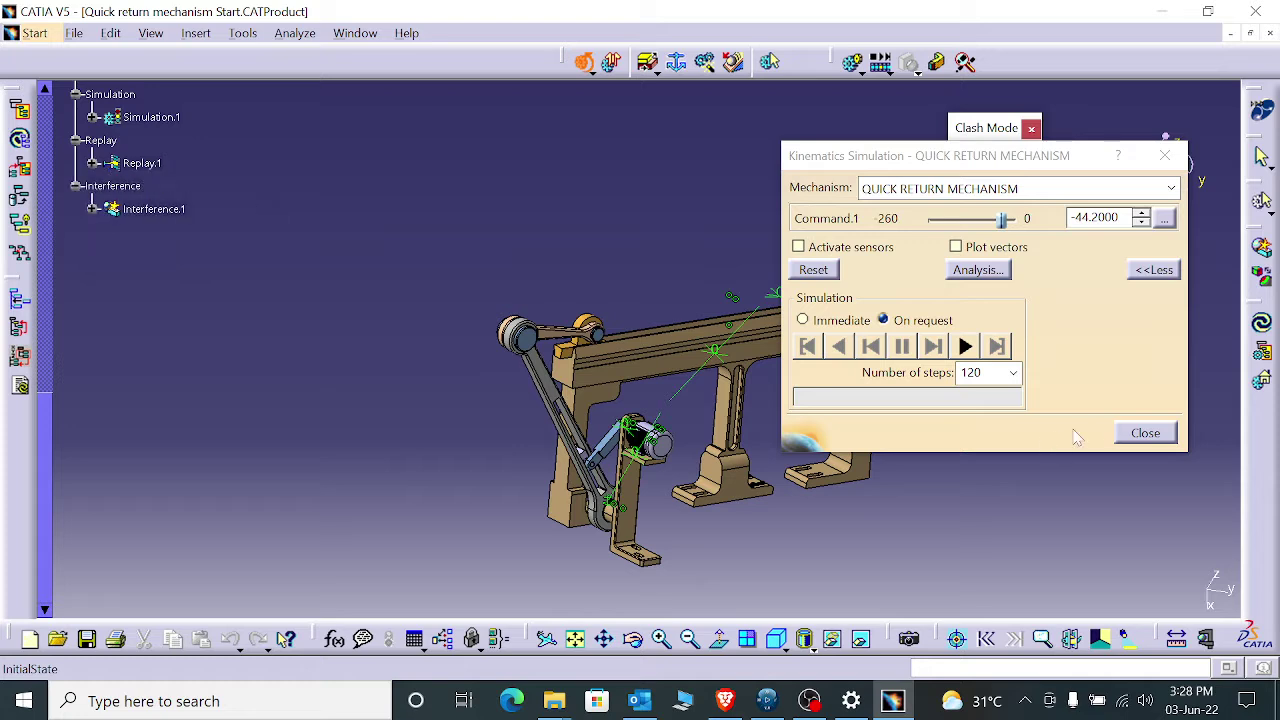
pyautogui.click(1130, 434)
pyautogui.doubleClick(112, 143)
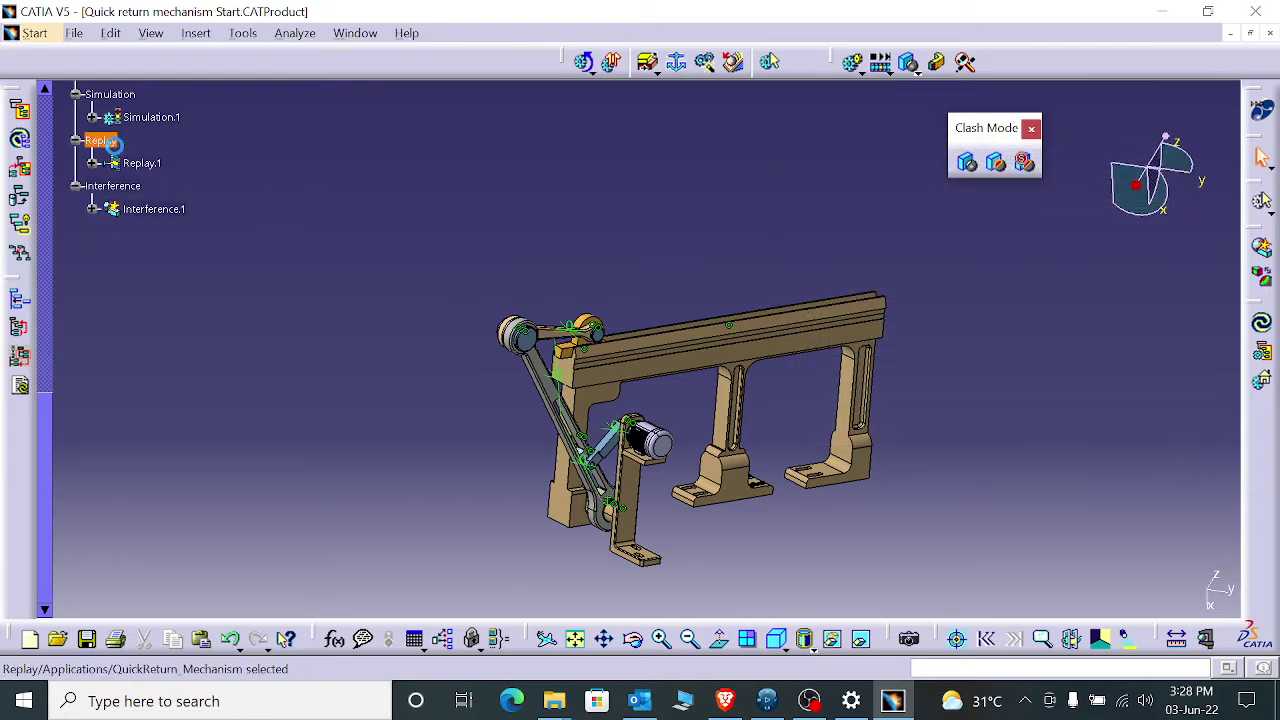
pyautogui.doubleClick(104, 142)
pyautogui.doubleClick(143, 165)
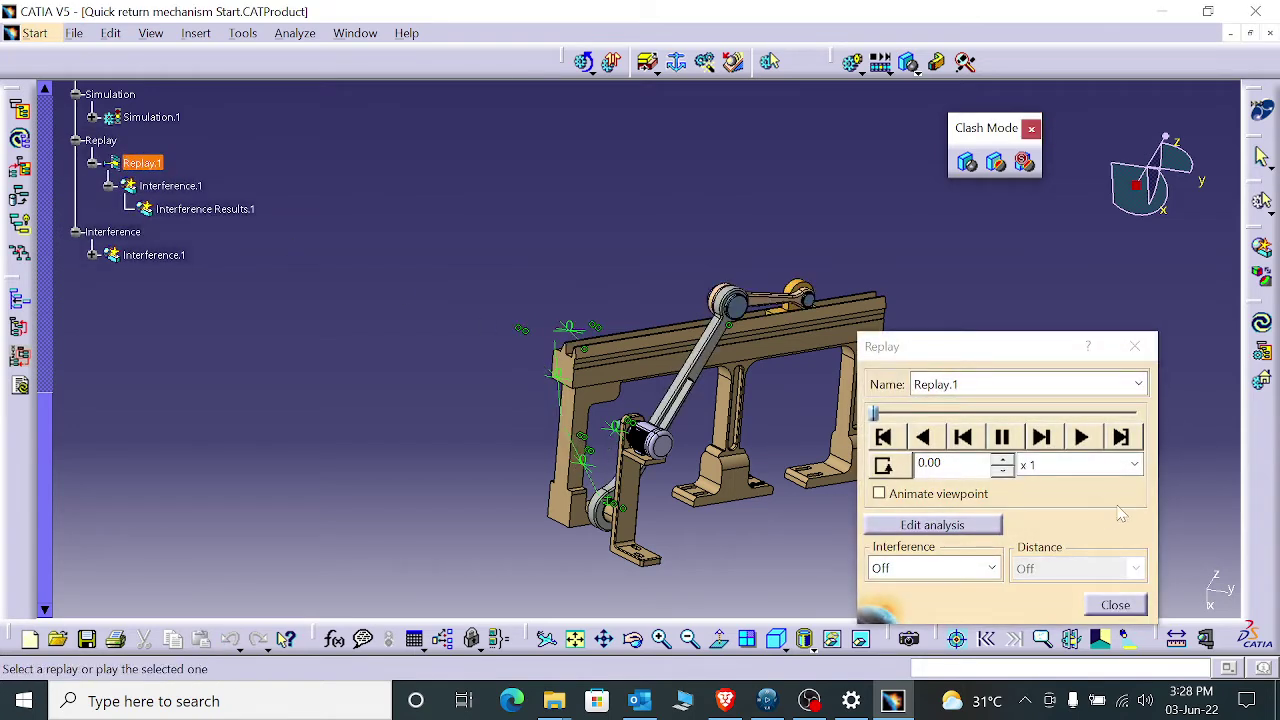
# - Remove Interference.1 from the analyses of Replay.1 and close the replay
pyautogui.click(940, 570)
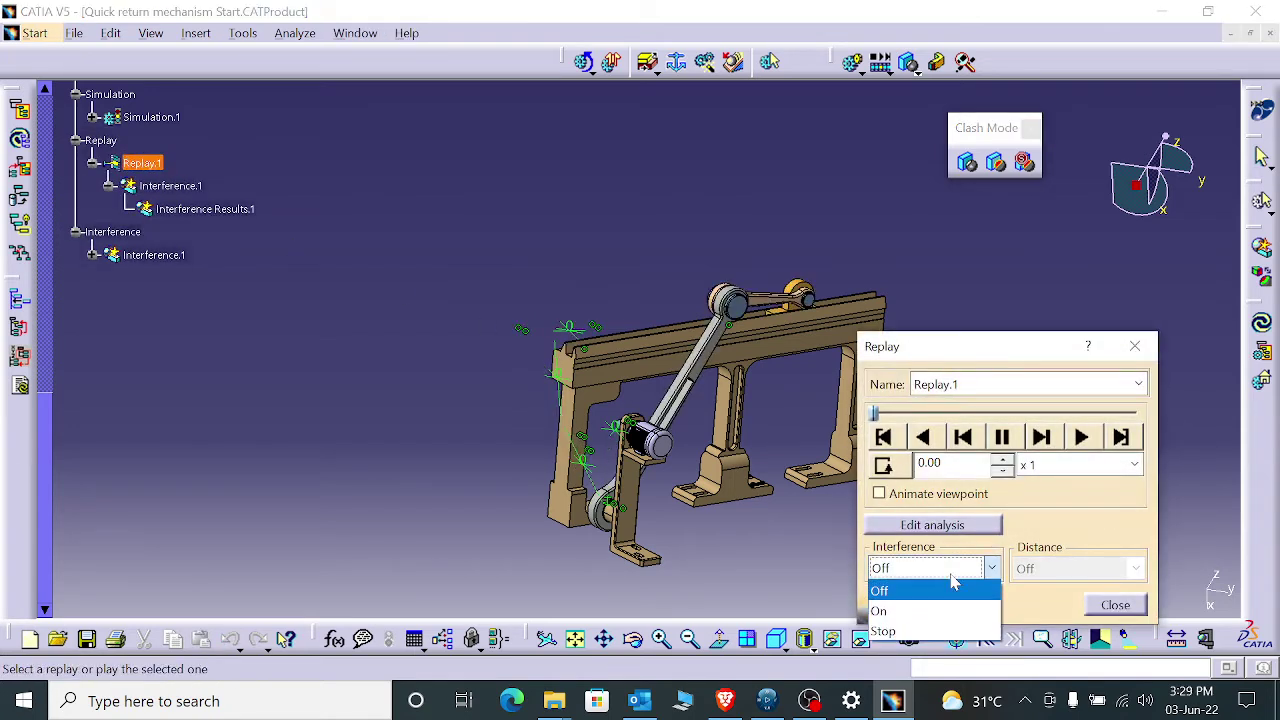
pyautogui.click(985, 528)
pyautogui.click(985, 528)
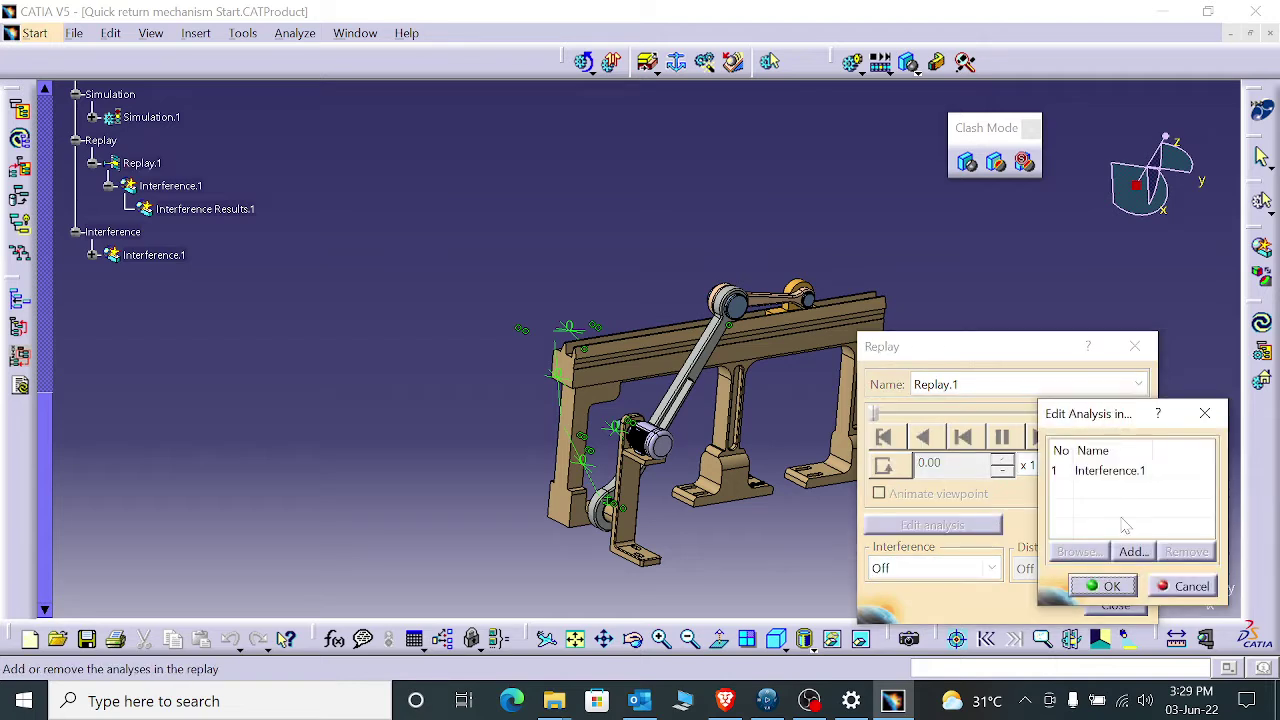
pyautogui.click(1110, 470)
pyautogui.click(1187, 552)
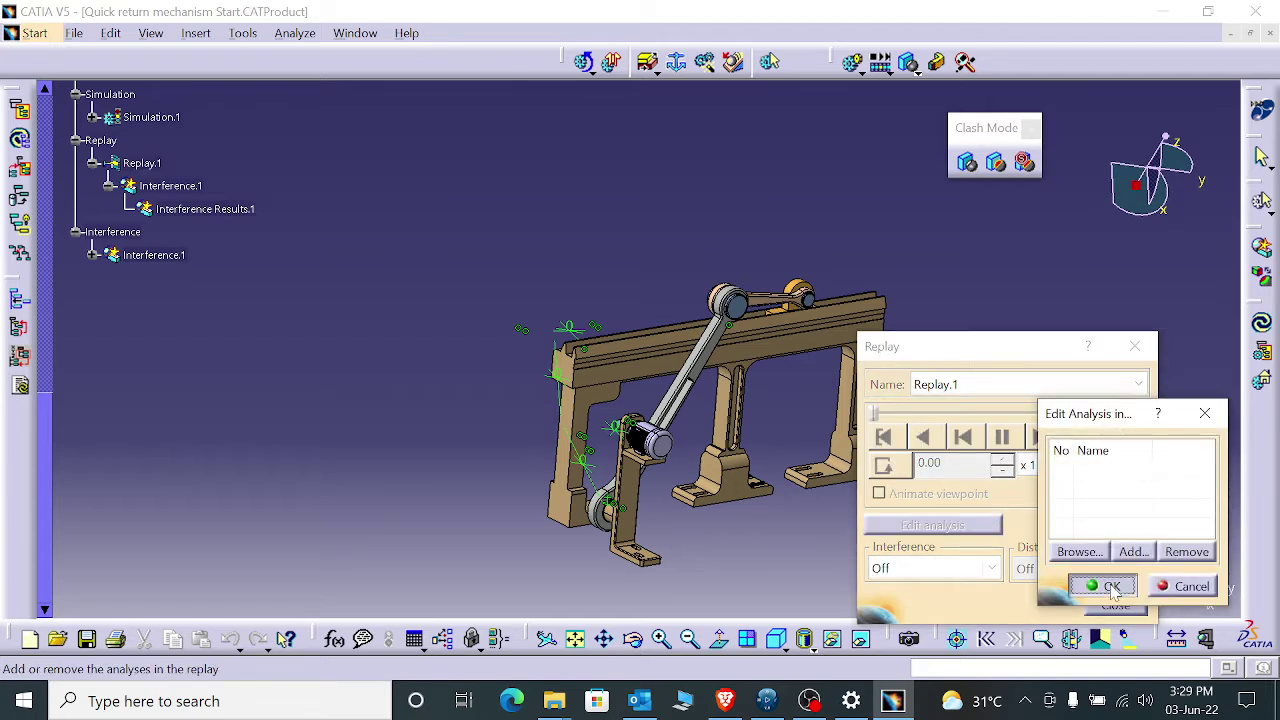
pyautogui.click(1111, 587)
pyautogui.click(1115, 606)
# - Reopen the kinematics simulation of QUICK RETURN MECHANISM and bring Command.1 to 0
pyautogui.scroll(7, 212, 300)
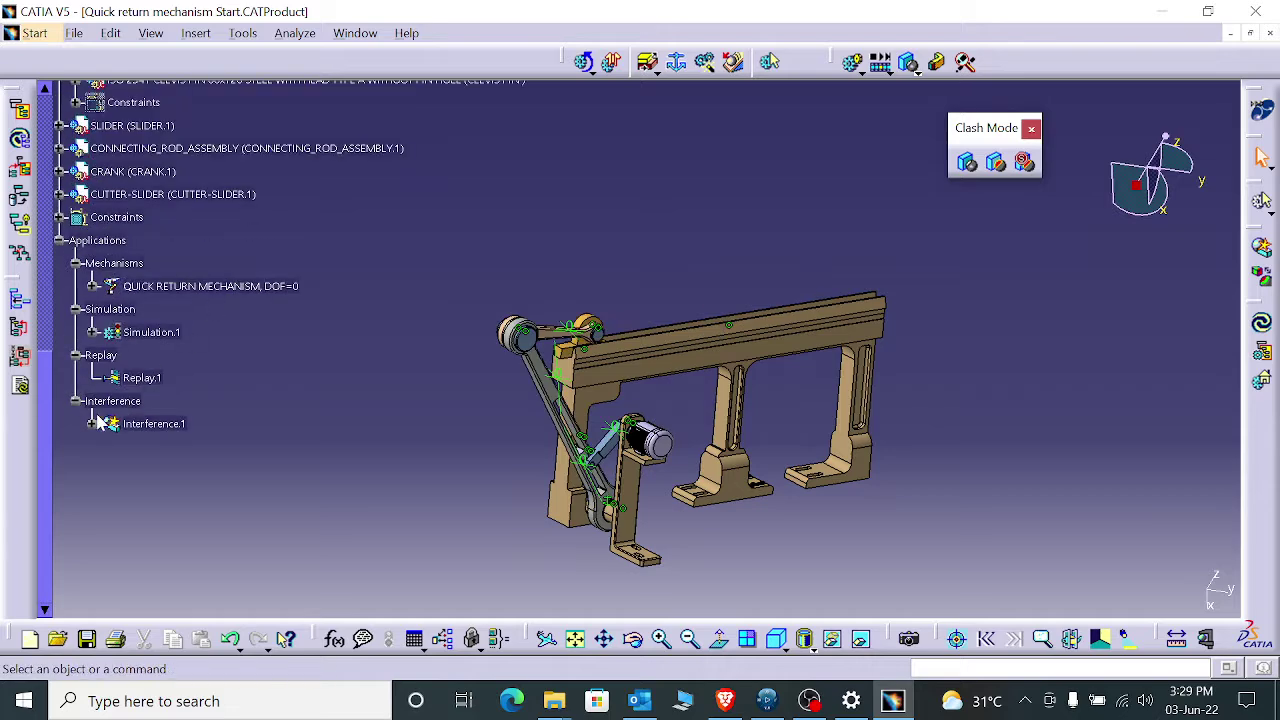
pyautogui.scroll(4, 281, 360)
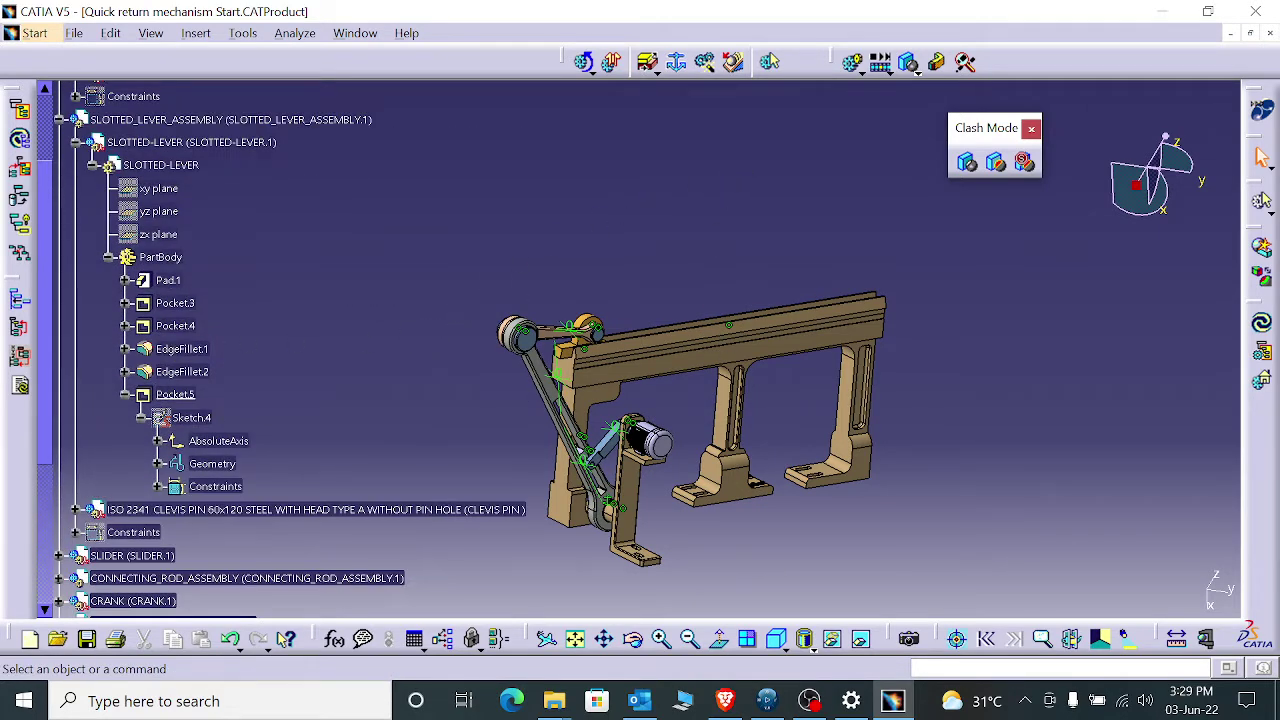
pyautogui.scroll(-3, 345, 499)
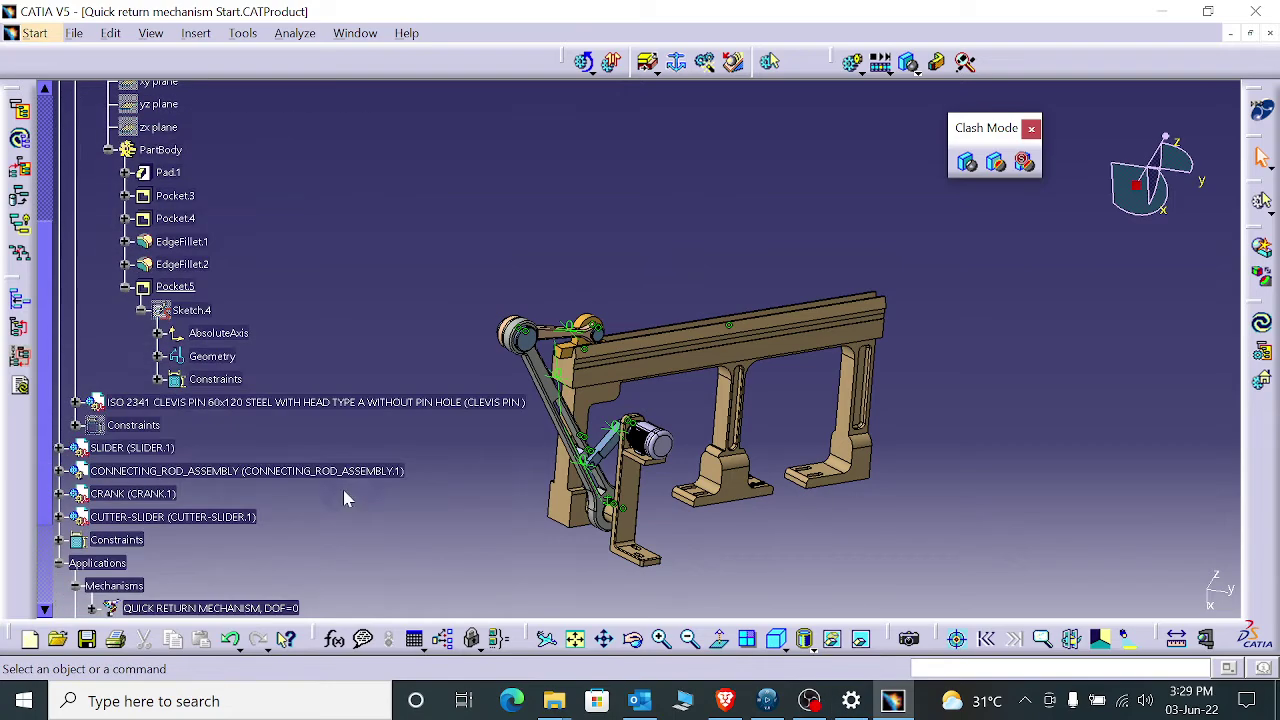
pyautogui.scroll(-4, 345, 499)
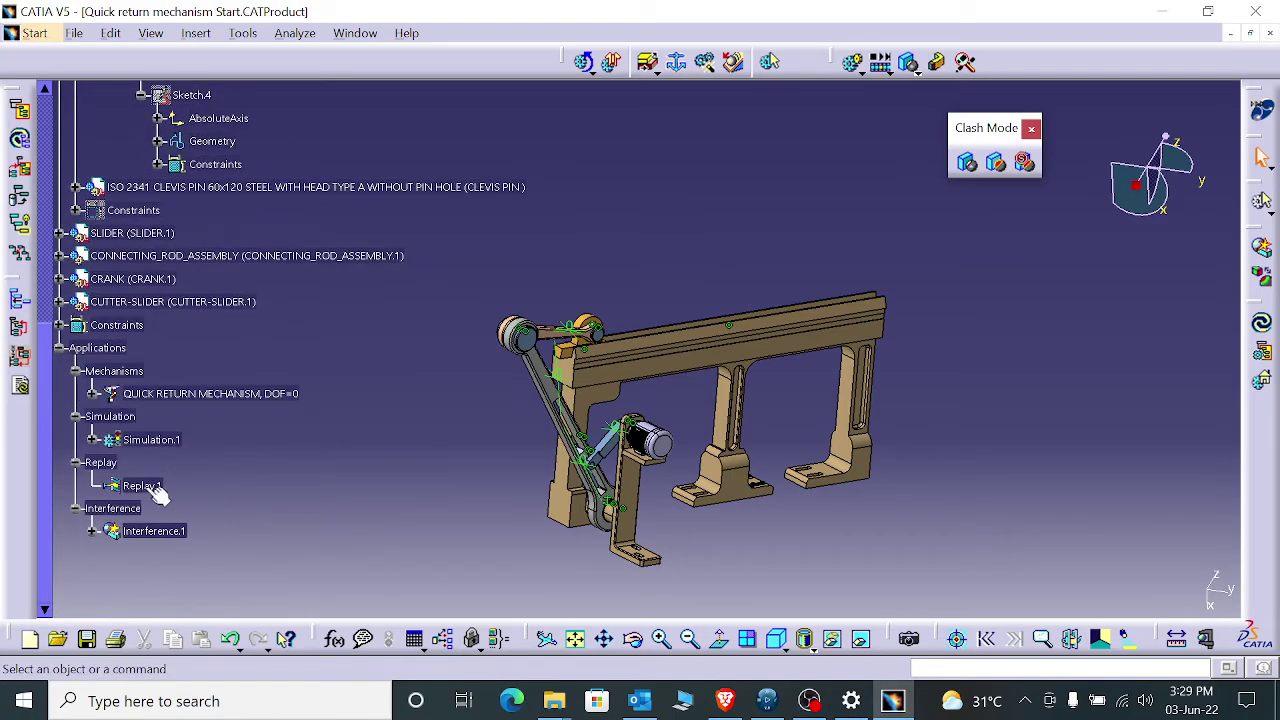
pyautogui.scroll(8, 217, 368)
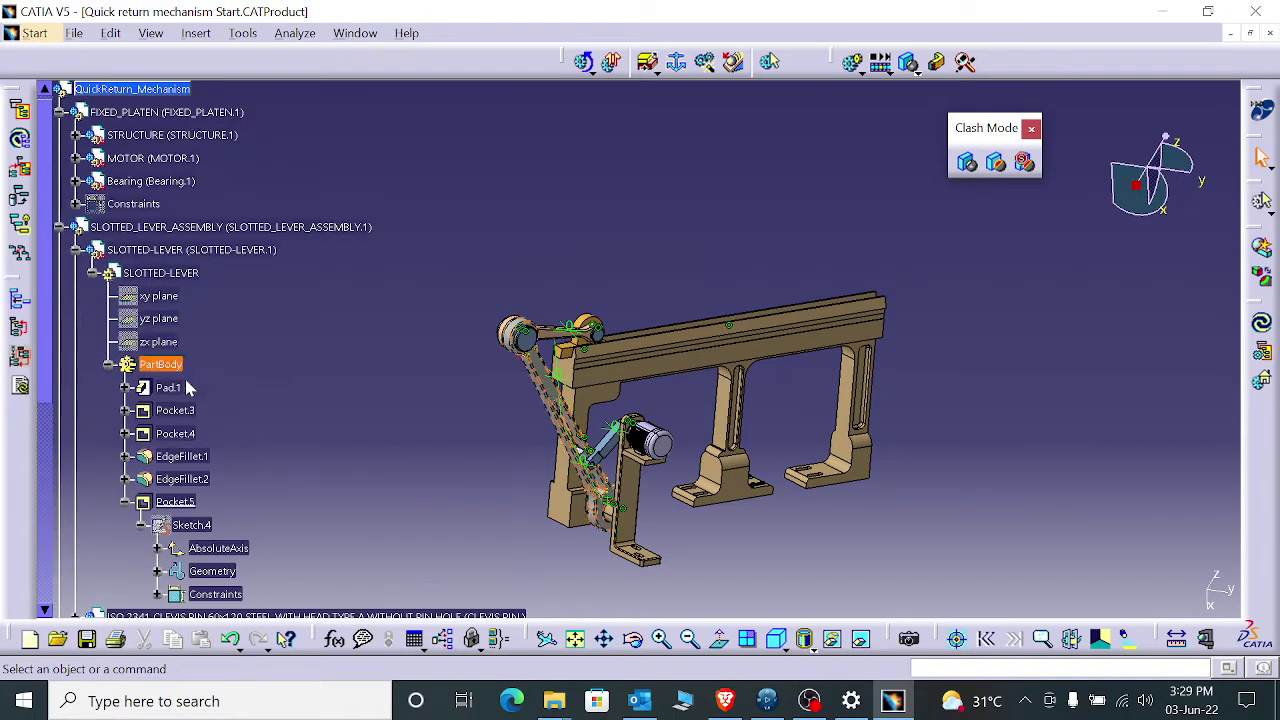
pyautogui.scroll(-8, 188, 385)
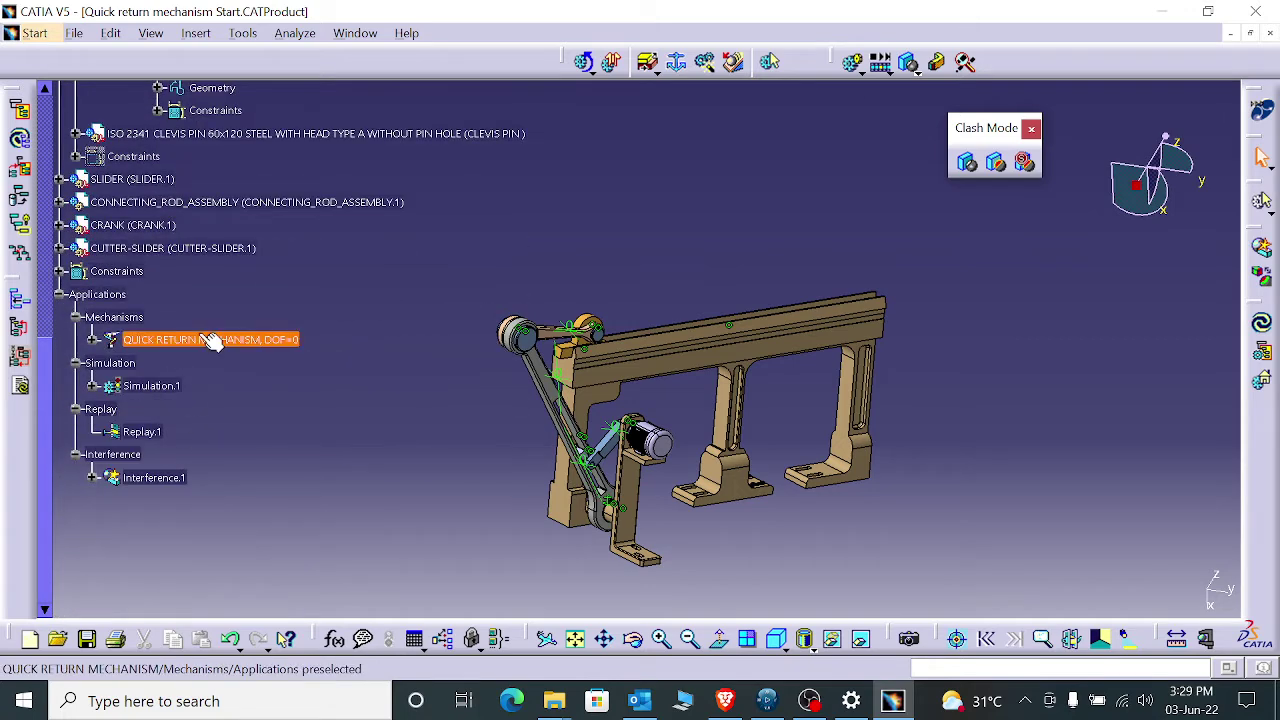
pyautogui.doubleClick(213, 340)
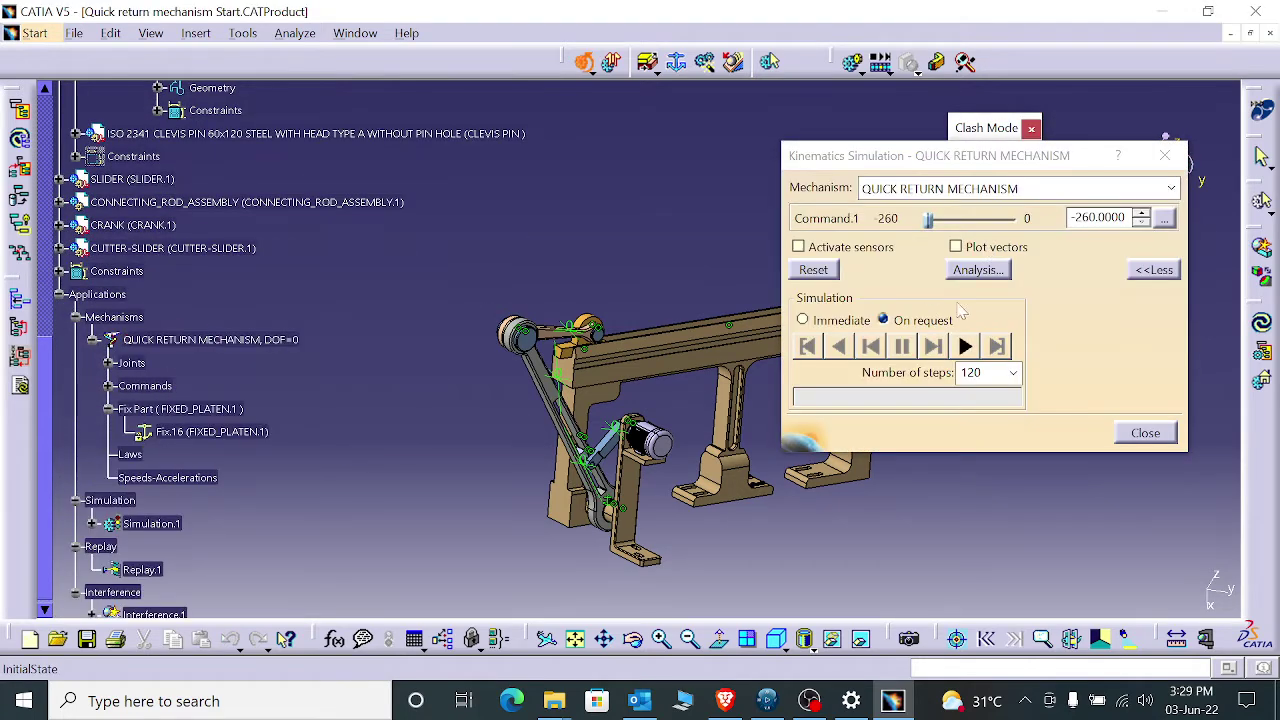
pyautogui.moveTo(931, 221); pyautogui.dragTo(1045, 247)
# - Activate the sensors with Interference Results.1\NbClash observed and clash detection for interferences set to Stop
pyautogui.click(799, 247)
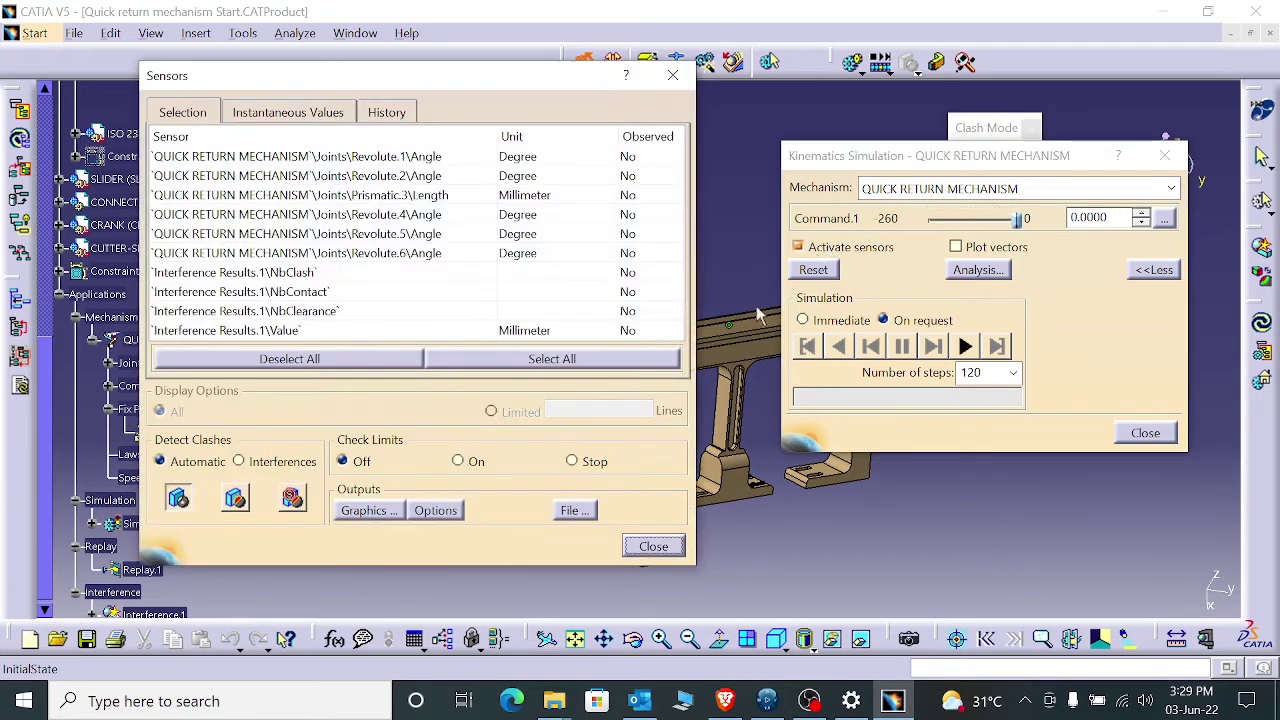
pyautogui.click(512, 272)
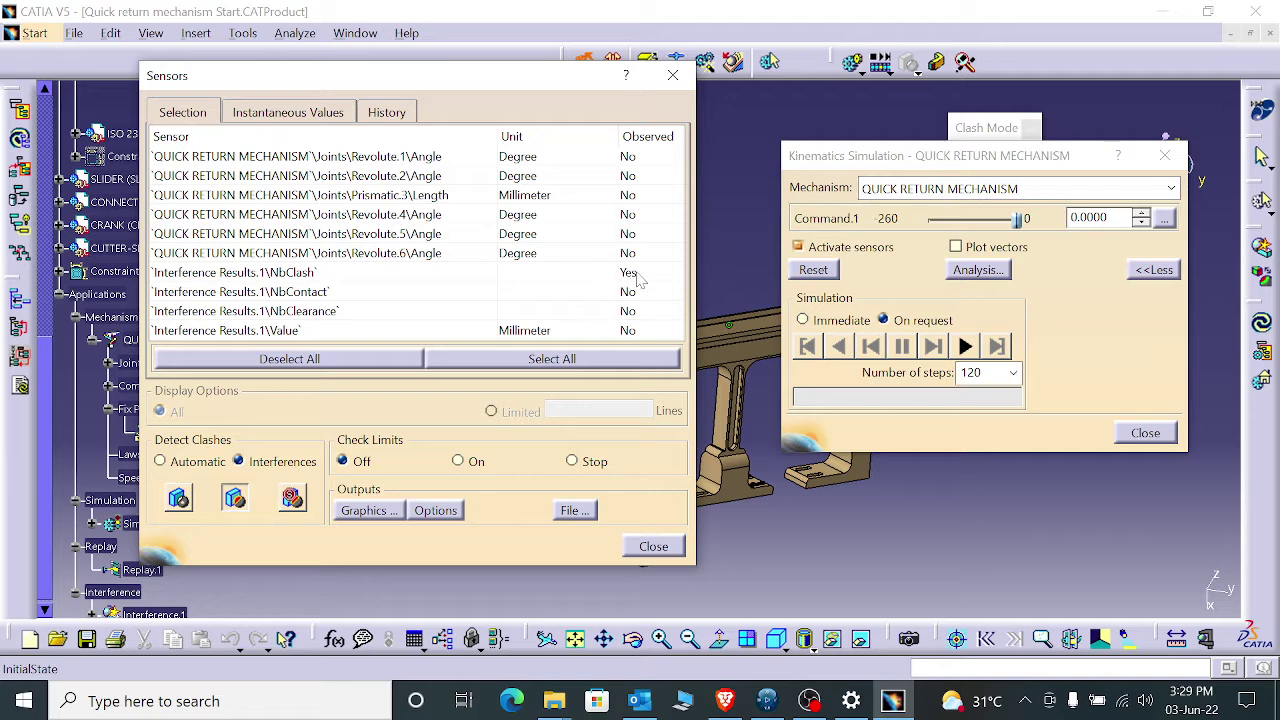
pyautogui.click(291, 499)
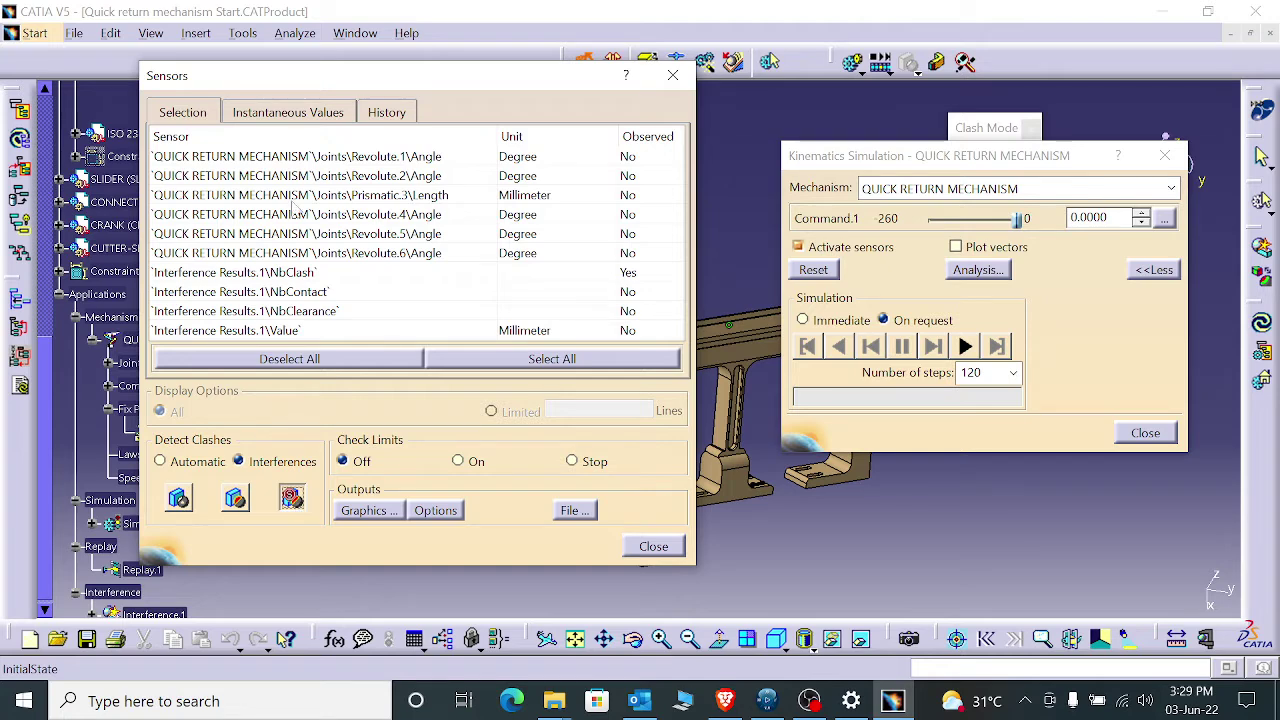
# - Display the instantaneous sensor values and run the simulation forward with 120 steps
pyautogui.click(287, 112)
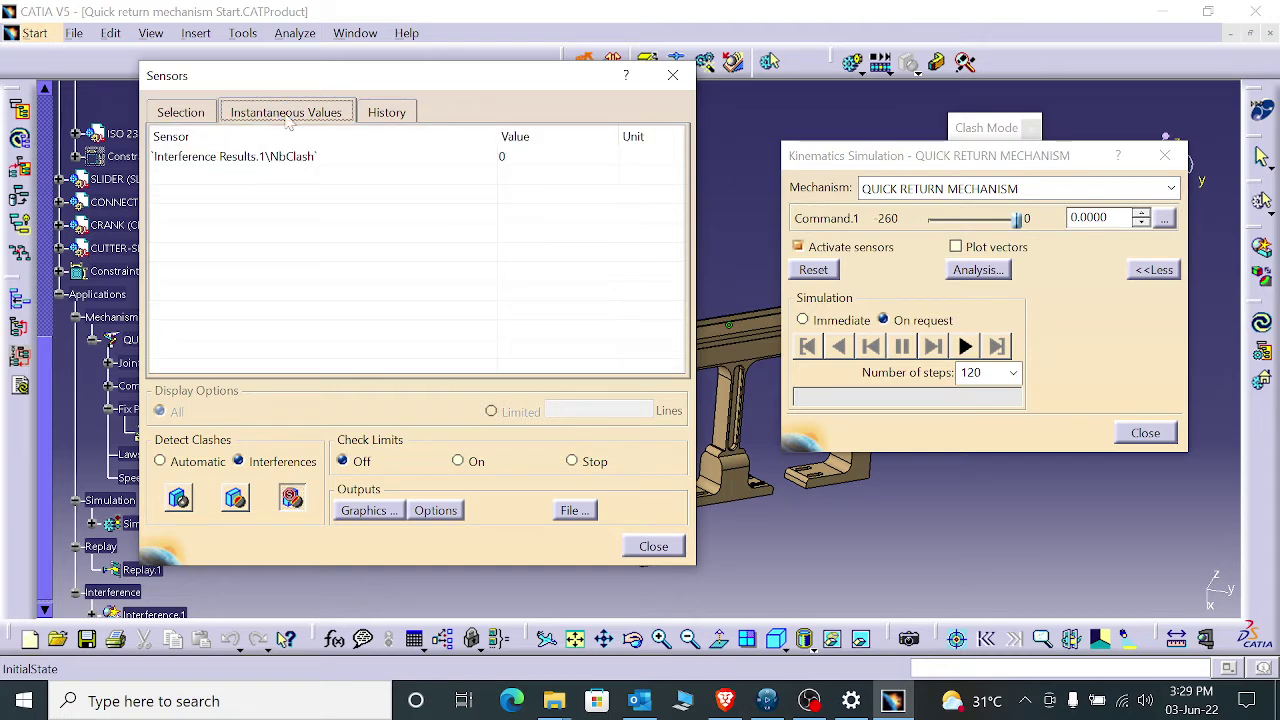
pyautogui.click(387, 113)
pyautogui.click(333, 116)
pyautogui.click(965, 346)
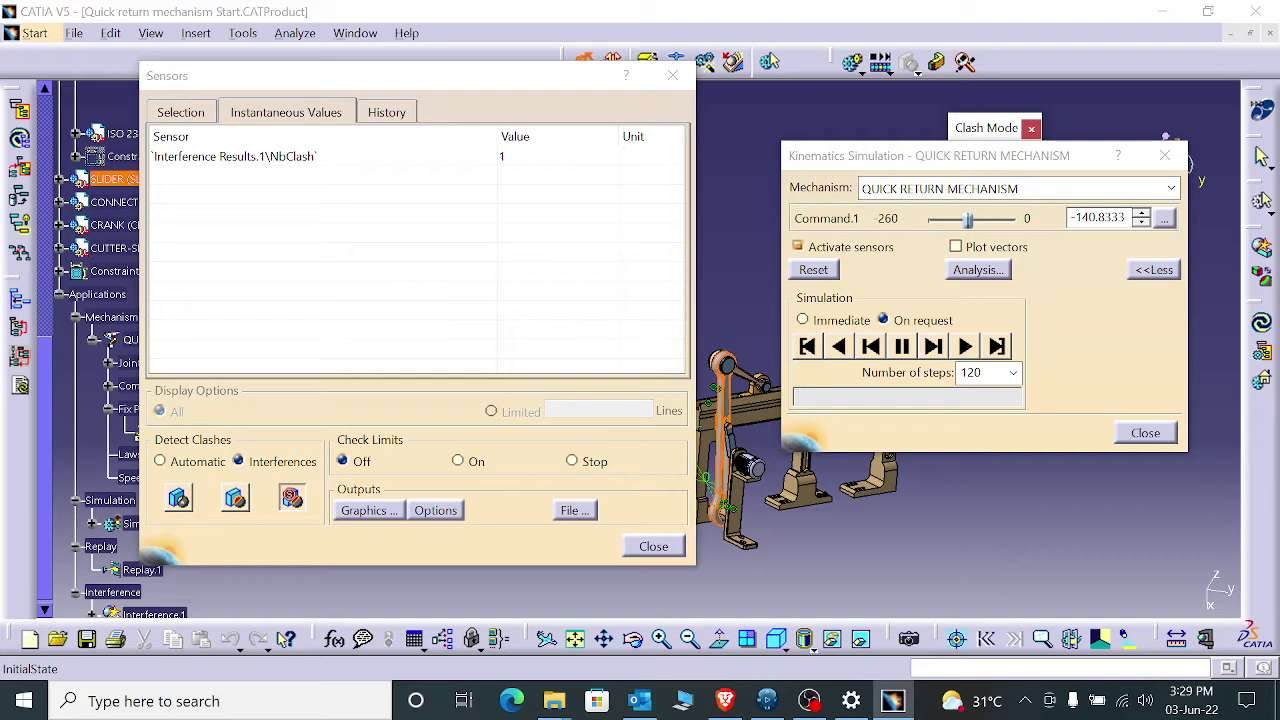
# - Check the Command.1 value and the NbClash reading where the simulation stopped, with the mechanism in view
pyautogui.moveTo(1071, 218); pyautogui.dragTo(1101, 218)
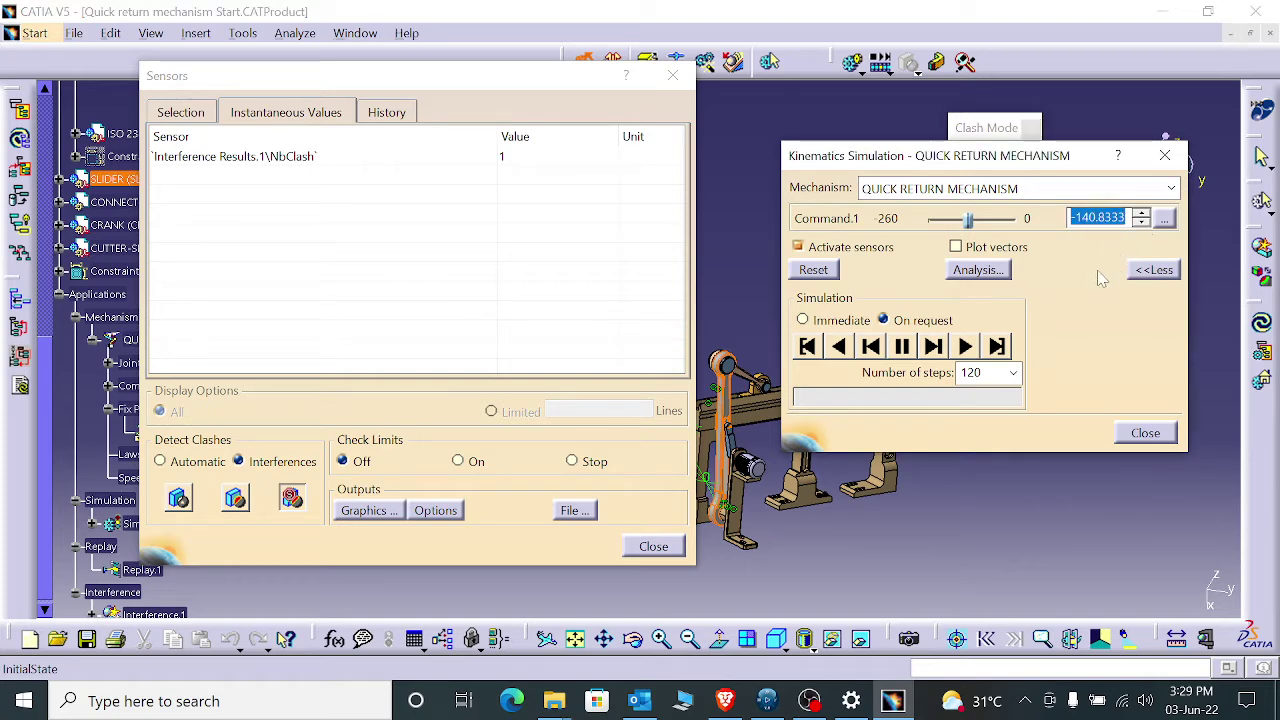
pyautogui.click(503, 157)
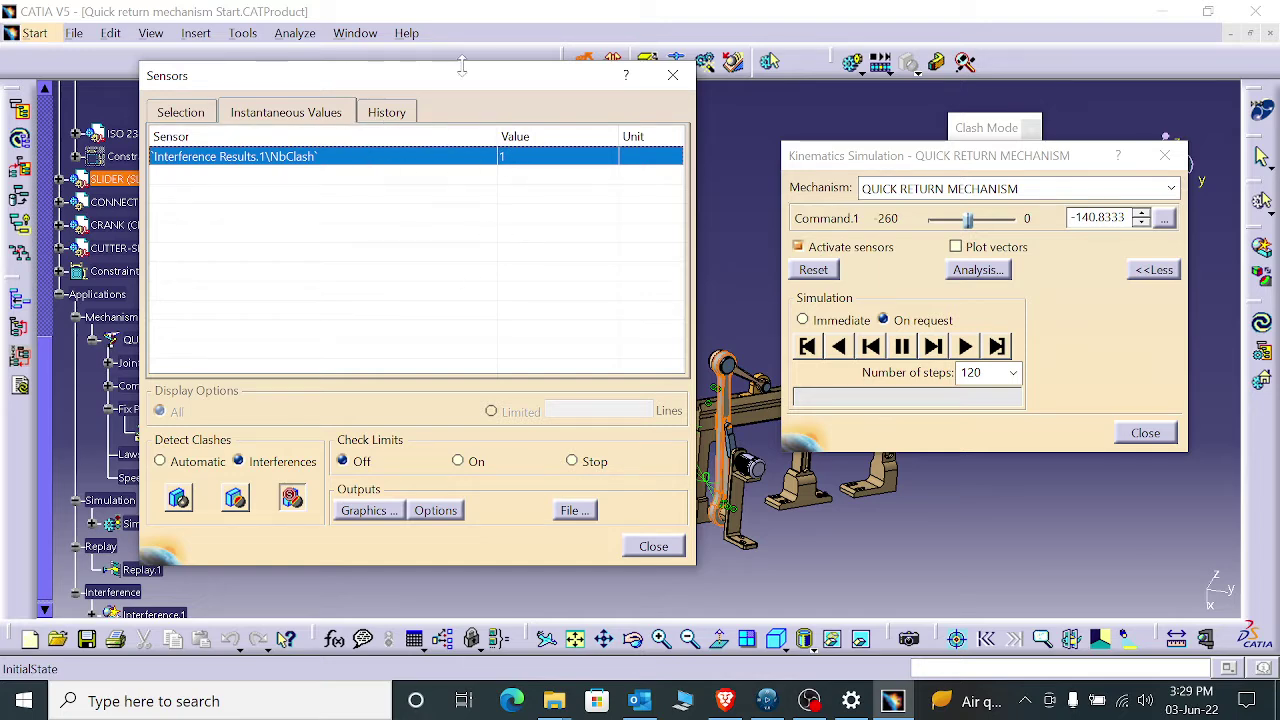
pyautogui.moveTo(462, 66); pyautogui.dragTo(331, 87)
pyautogui.moveTo(703, 403); pyautogui.dragTo(637, 405, button='middle')
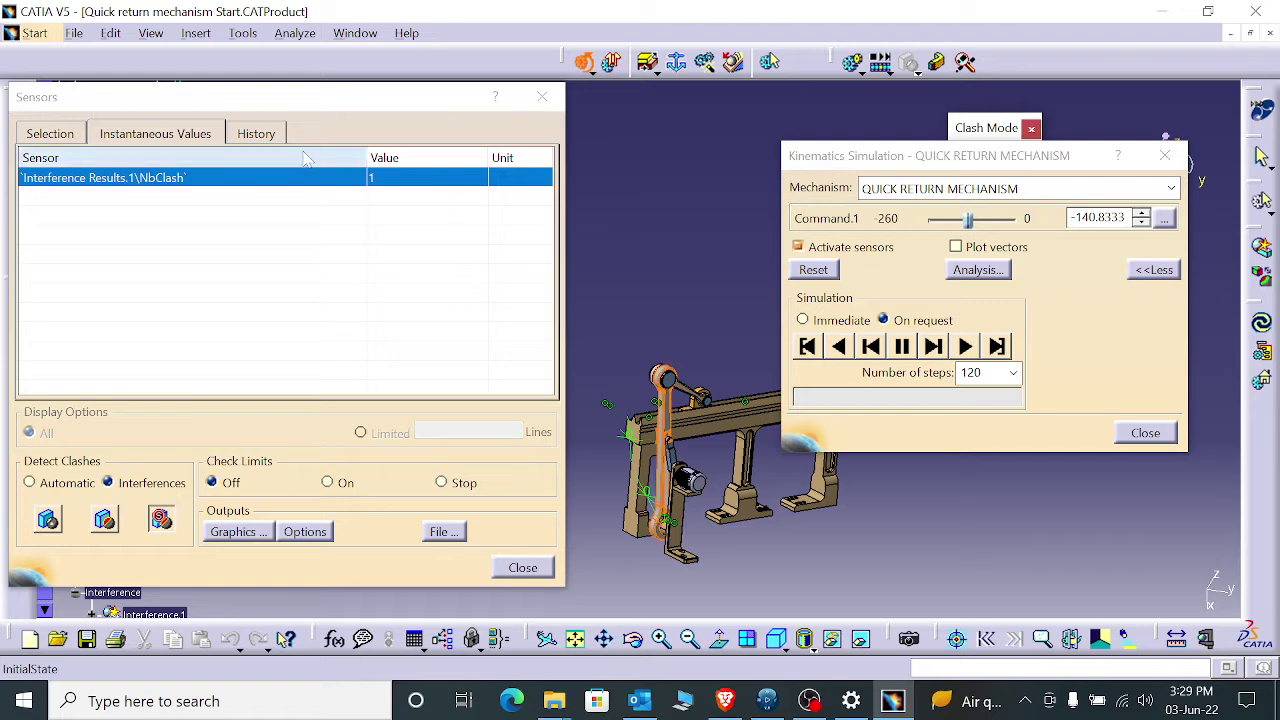
# - Examine the sensor history from the first event to event 55, comparing command values with the clash values
pyautogui.click(256, 133)
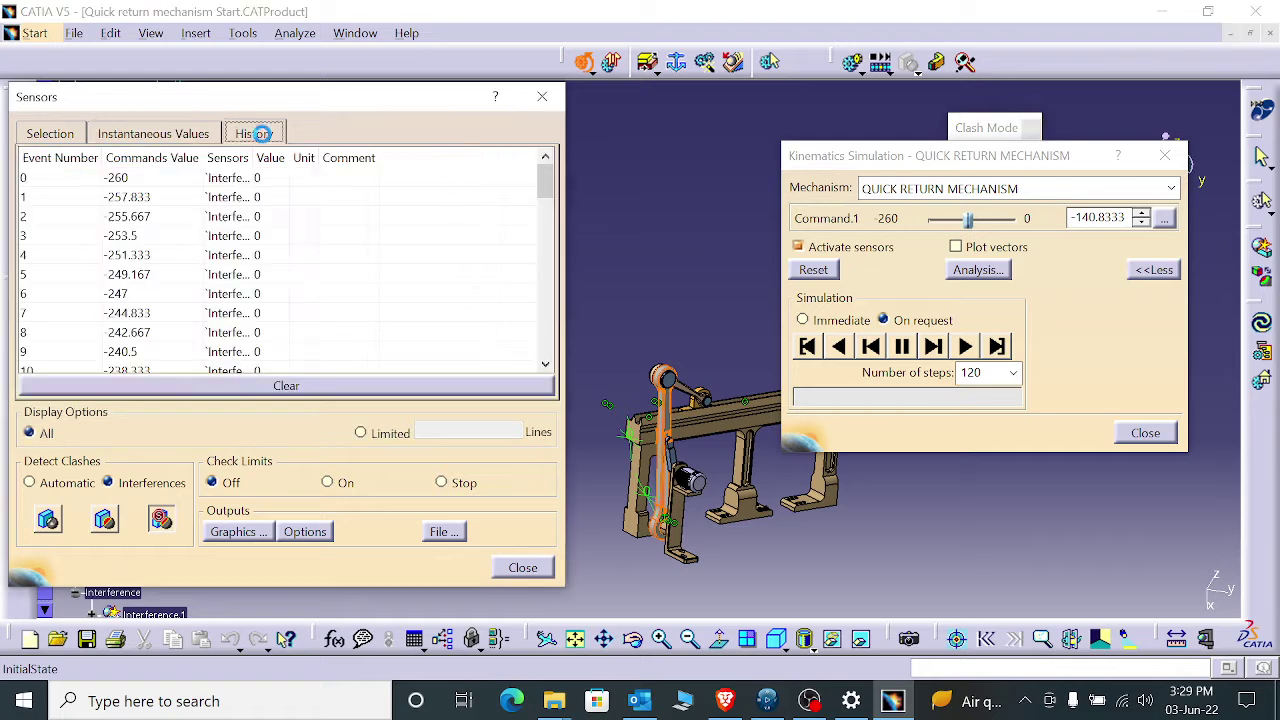
pyautogui.click(128, 181)
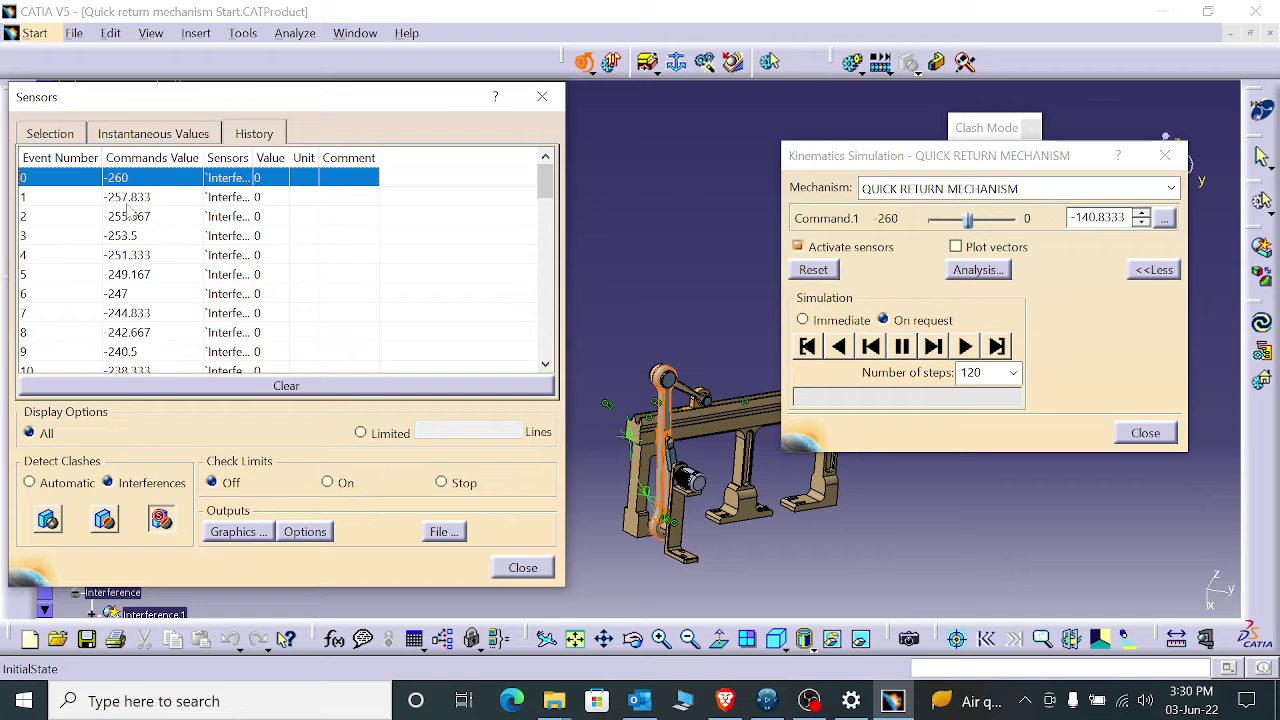
pyautogui.click(127, 203)
pyautogui.click(159, 216)
pyautogui.click(160, 236)
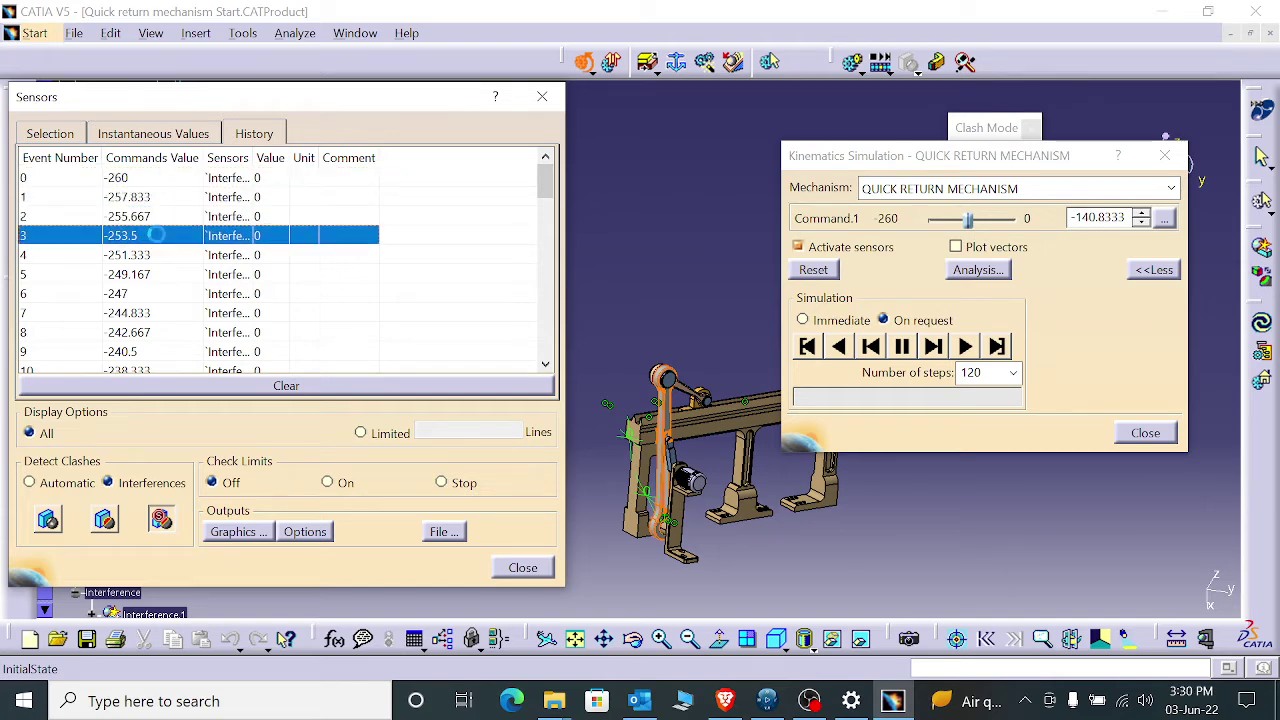
pyautogui.scroll(-1, 161, 256)
pyautogui.scroll(-11, 165, 265)
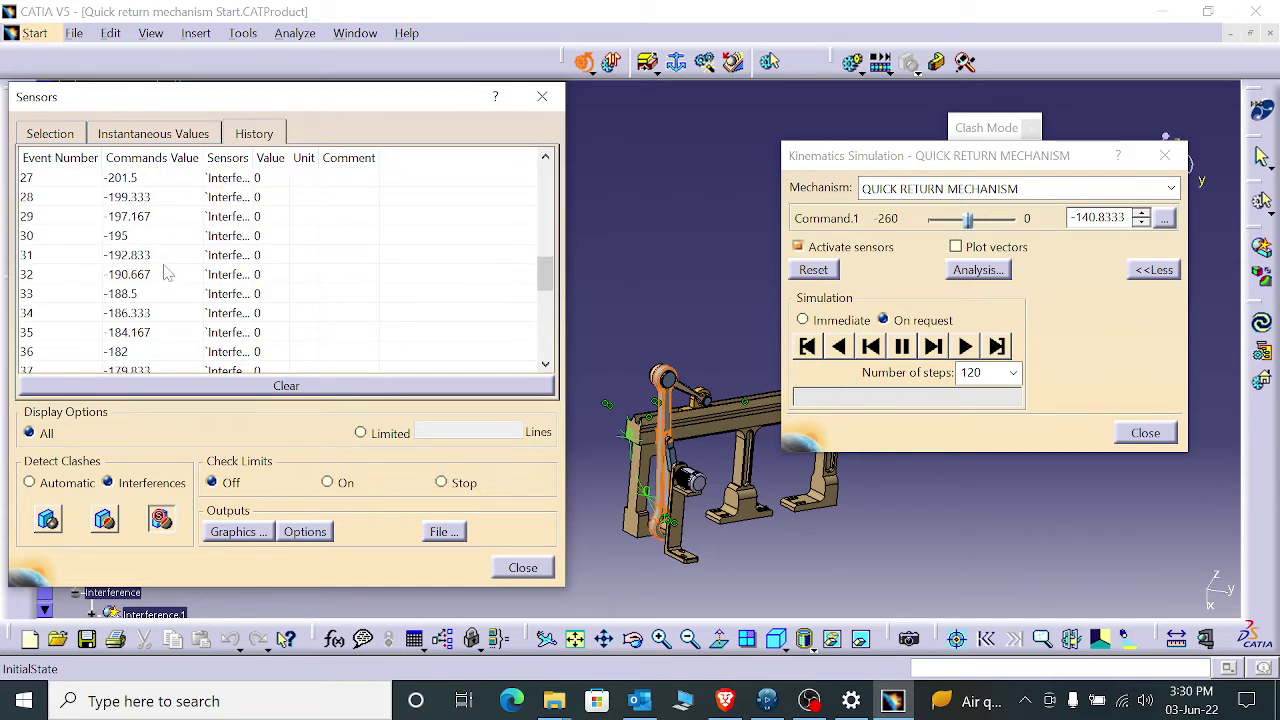
pyautogui.scroll(-4, 167, 273)
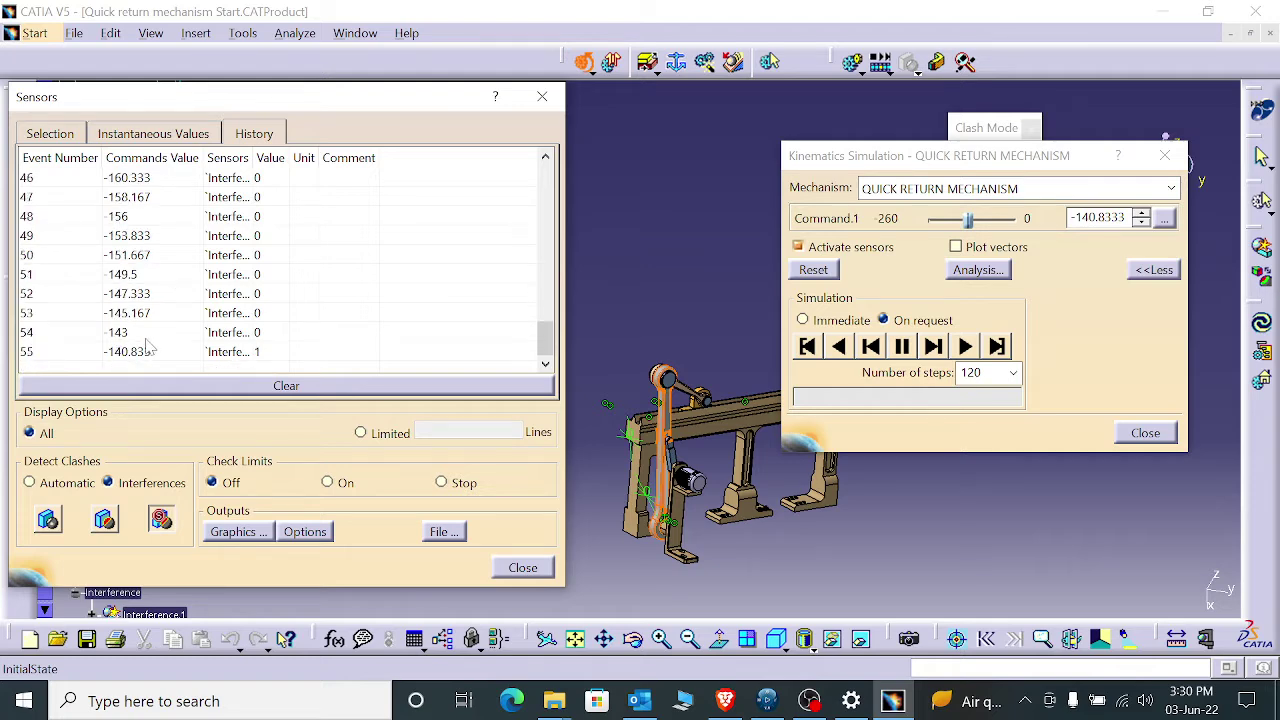
pyautogui.click(122, 336)
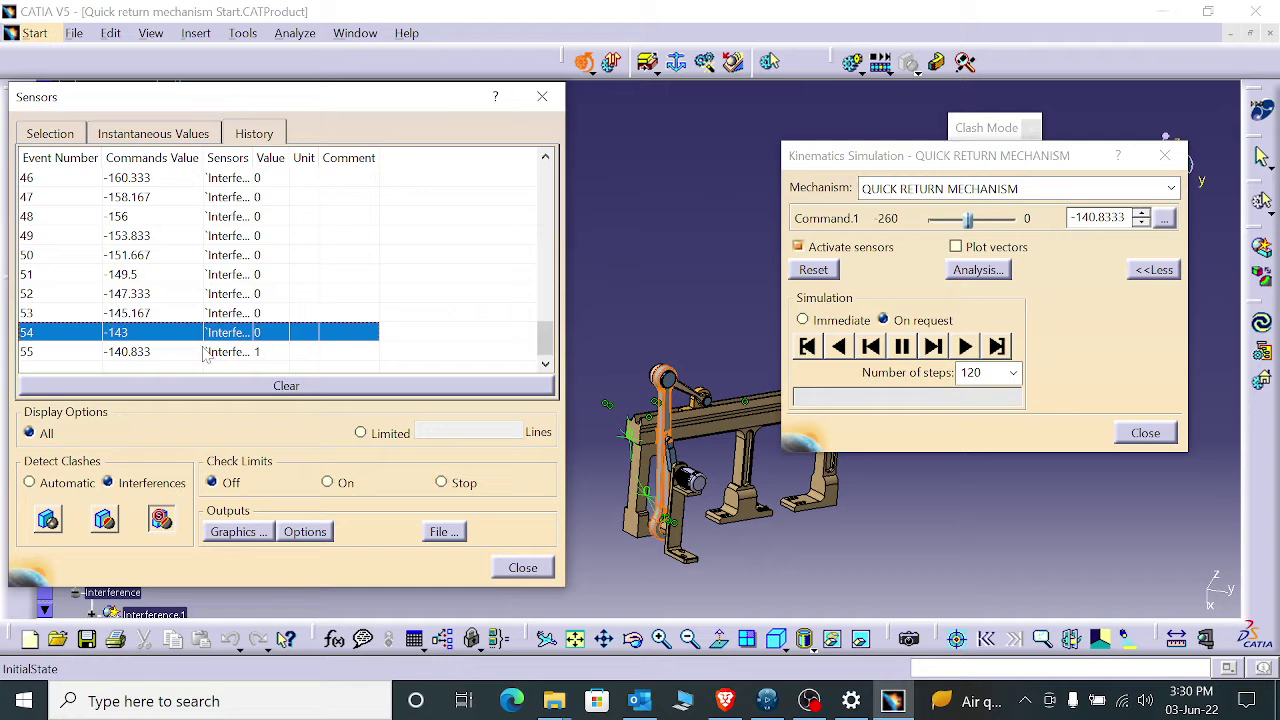
pyautogui.click(140, 355)
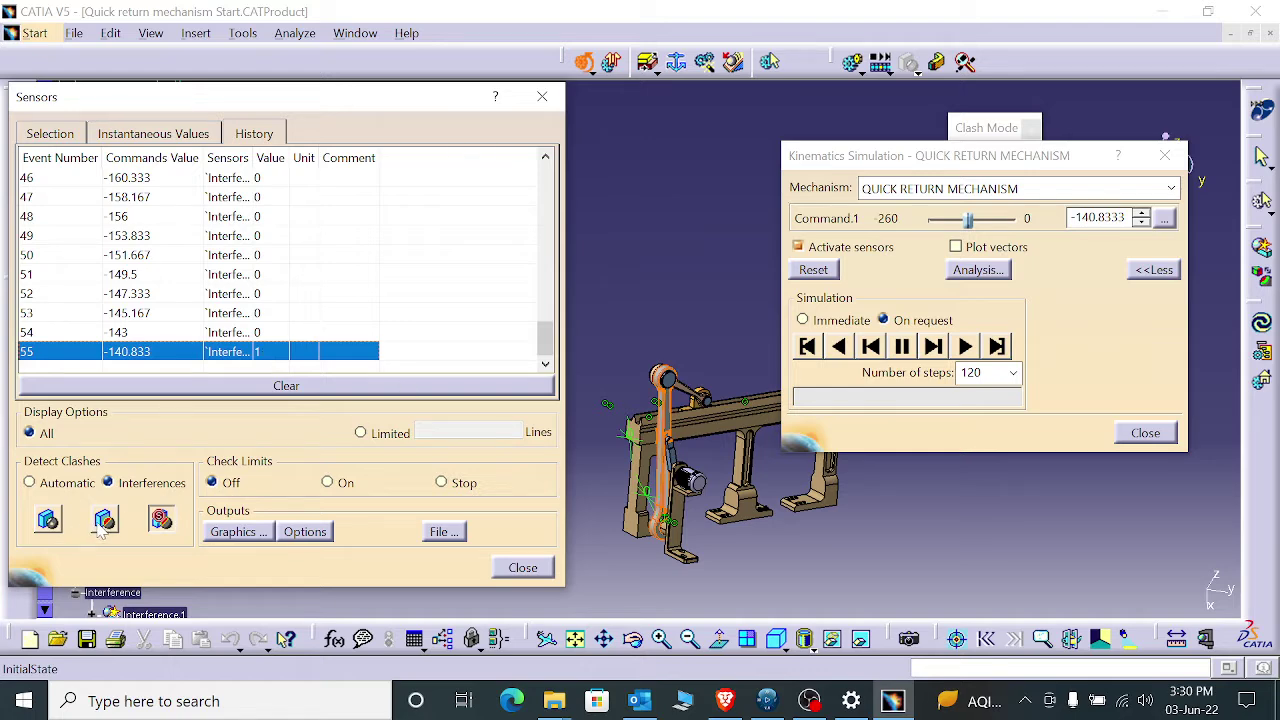
# - Continue the simulation to 0 with clash detection set to On, and check the sensor history from event 55 onward for clash values
pyautogui.click(964, 347)
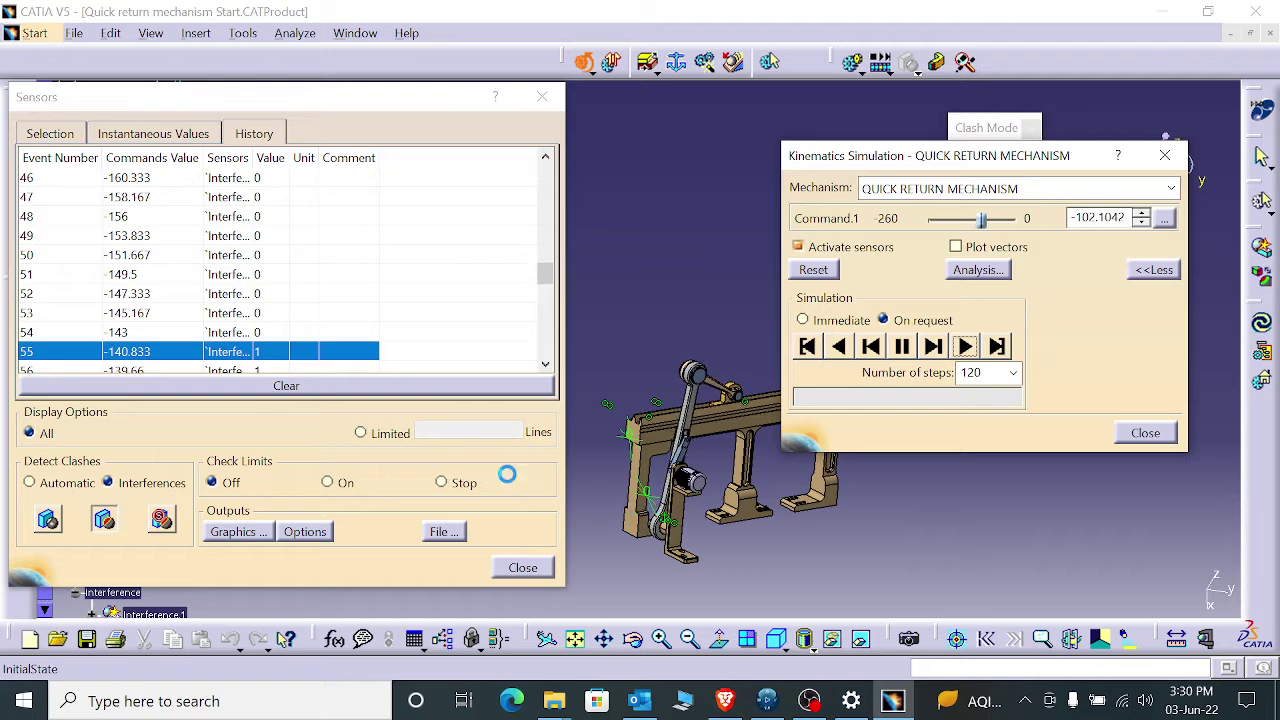
pyautogui.scroll(-3, 270, 300)
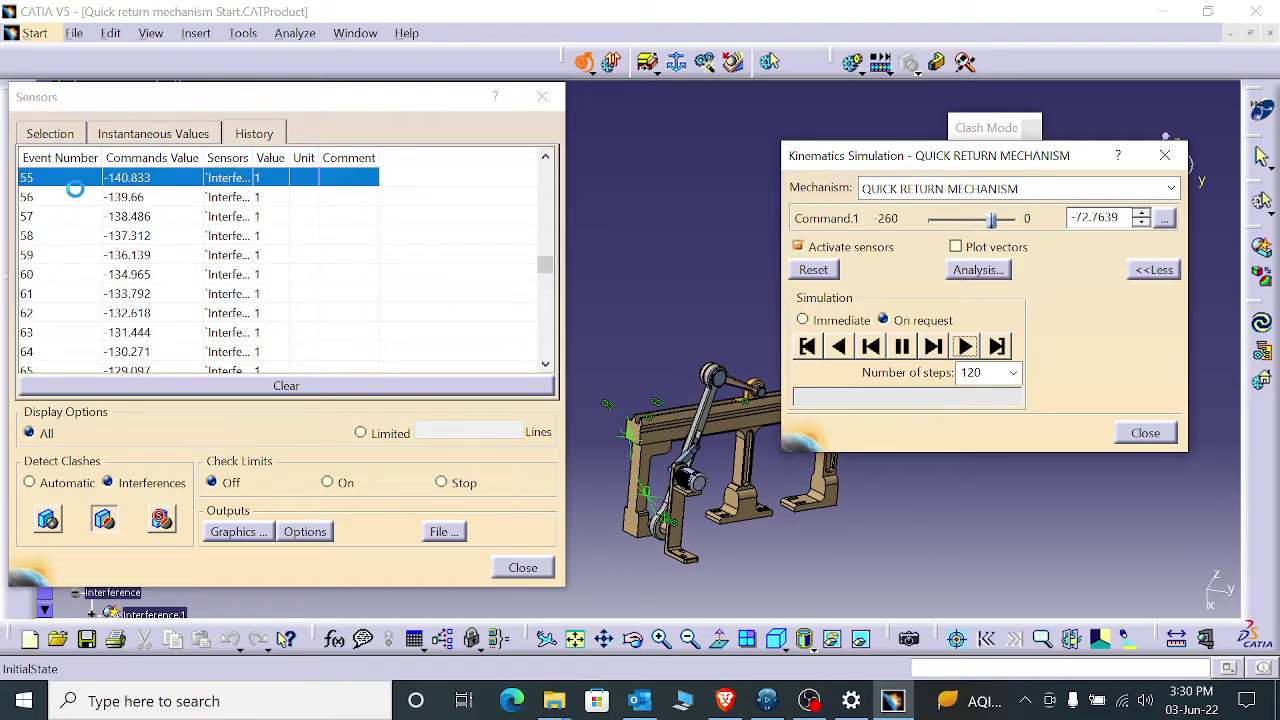
pyautogui.scroll(-4, 140, 250)
pyautogui.scroll(-20, 154, 274)
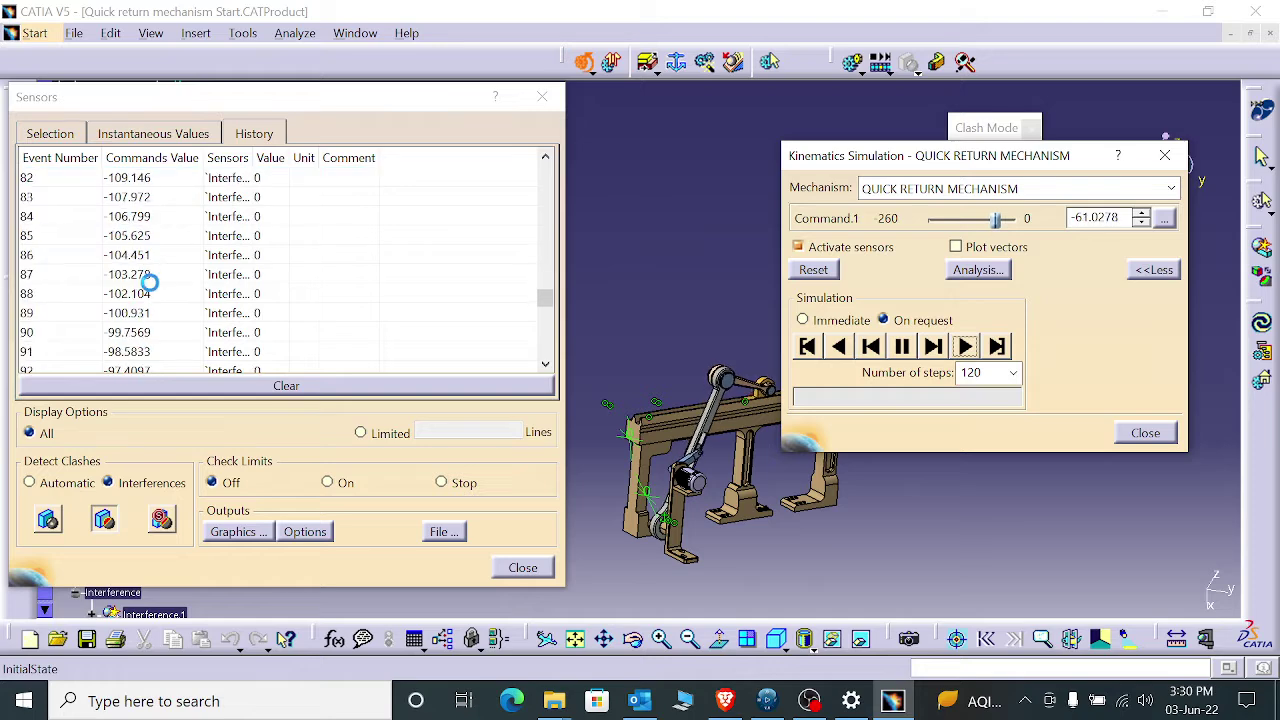
pyautogui.scroll(20, 190, 320)
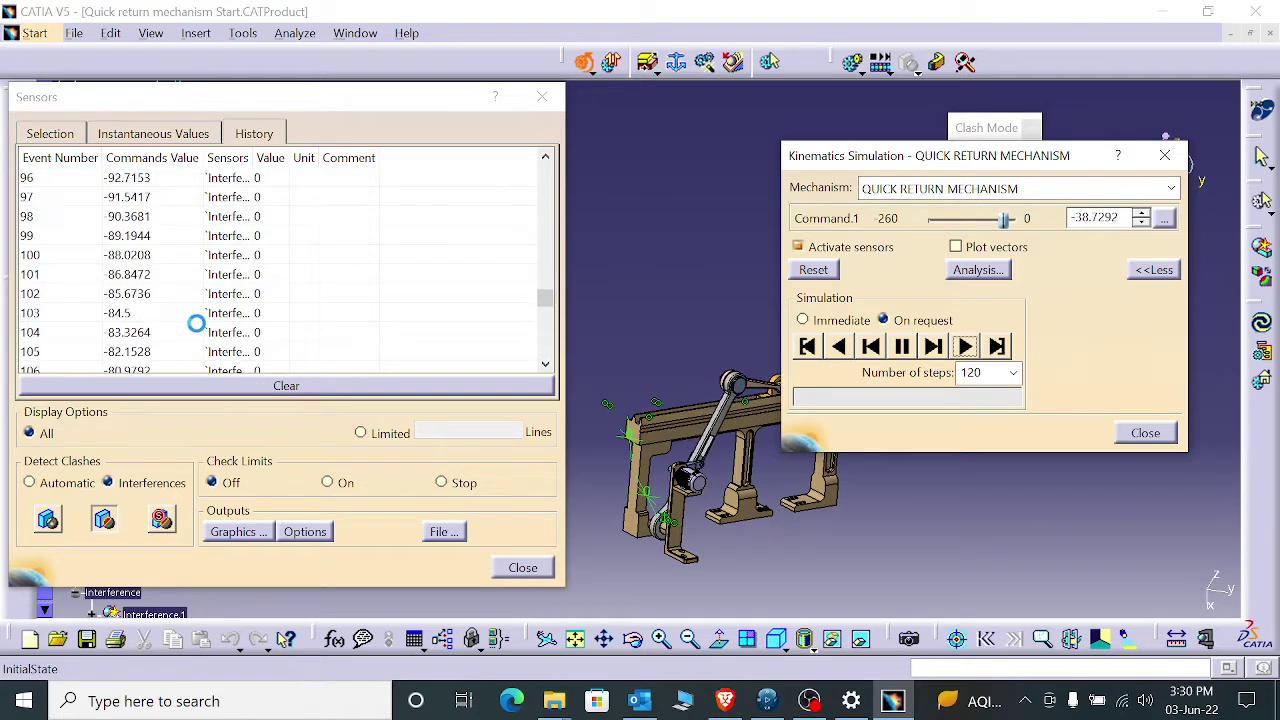
pyautogui.scroll(-3, 210, 320)
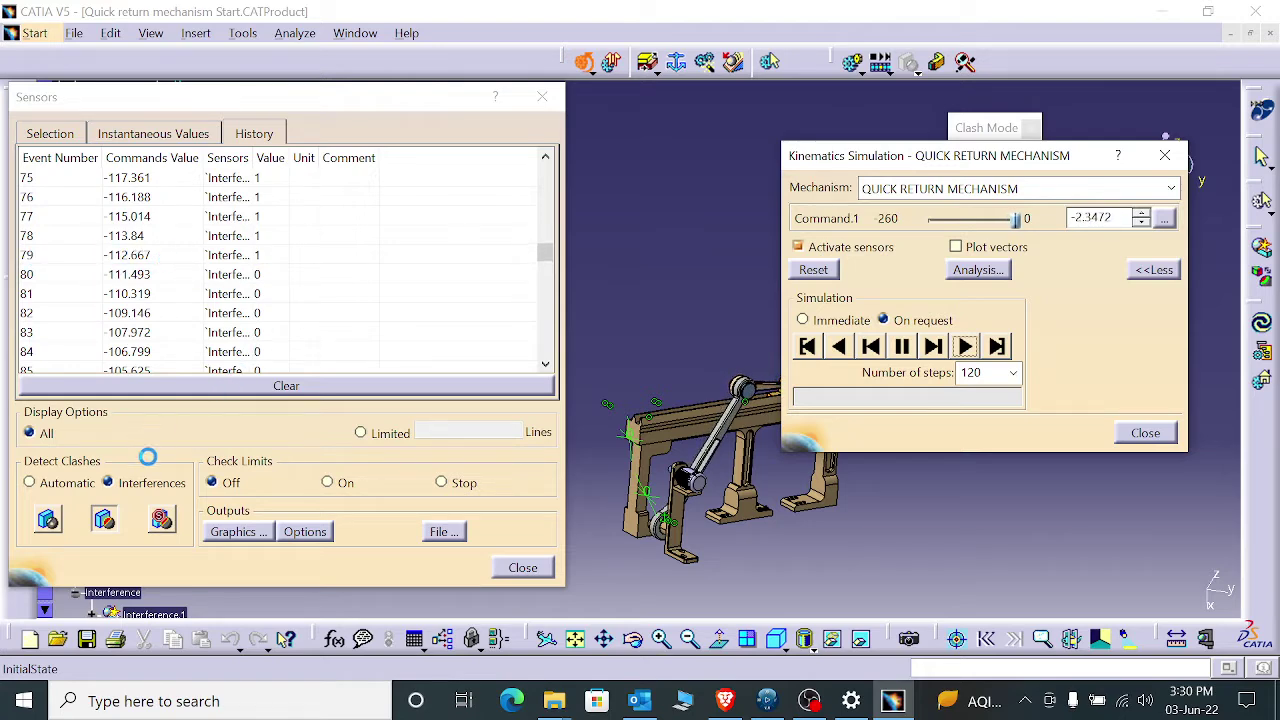
# - Turn clash detection off, clear the sensor history, and return Command.1 to -260
pyautogui.click(48, 522)
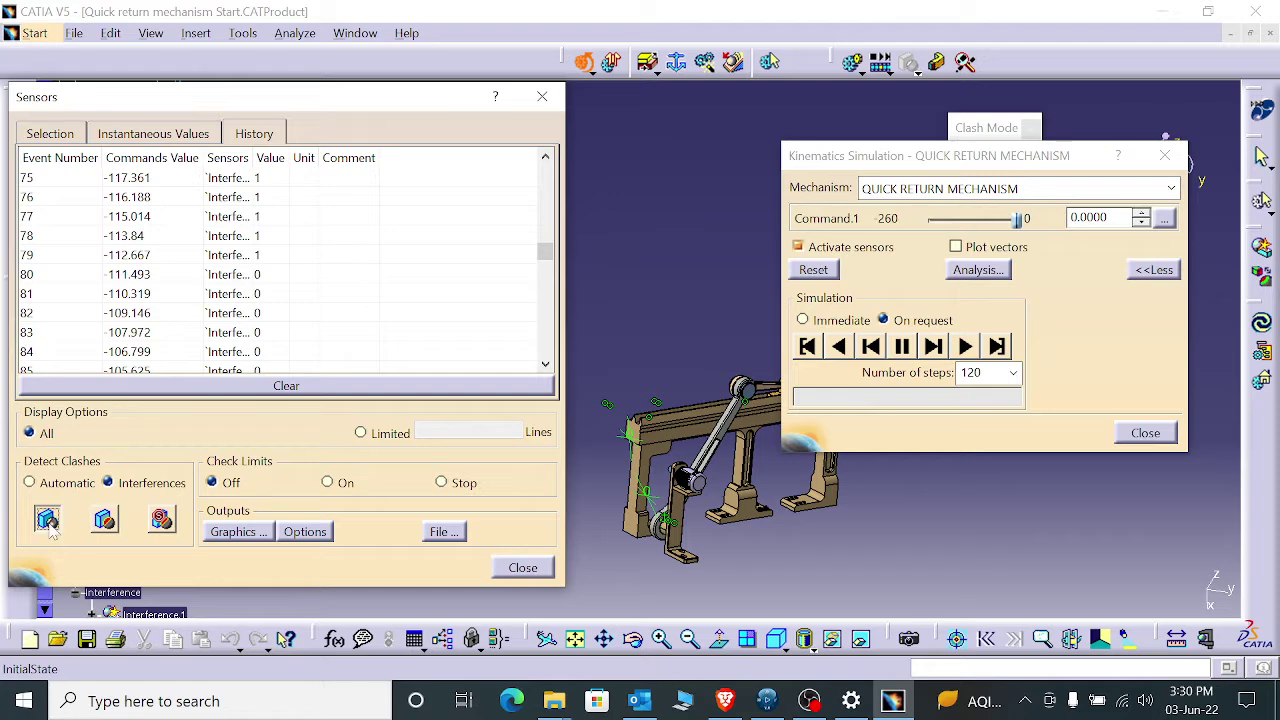
pyautogui.scroll(1, 230, 300)
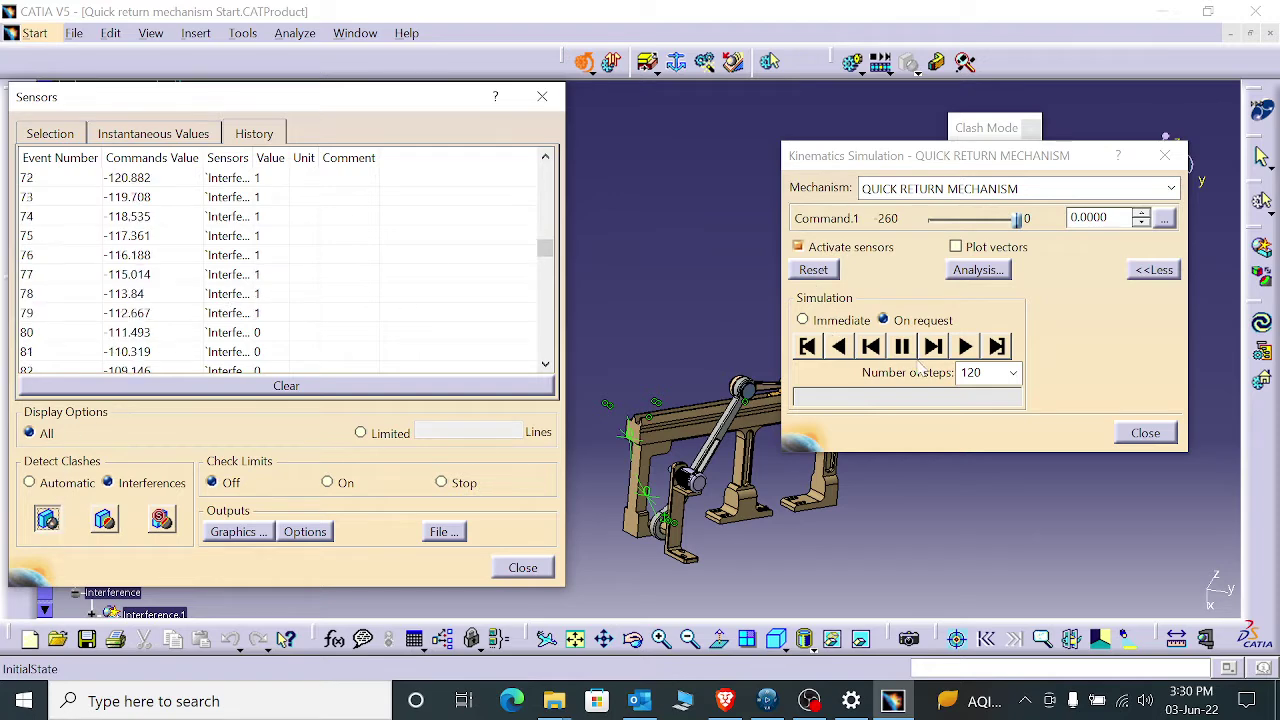
pyautogui.click(838, 346)
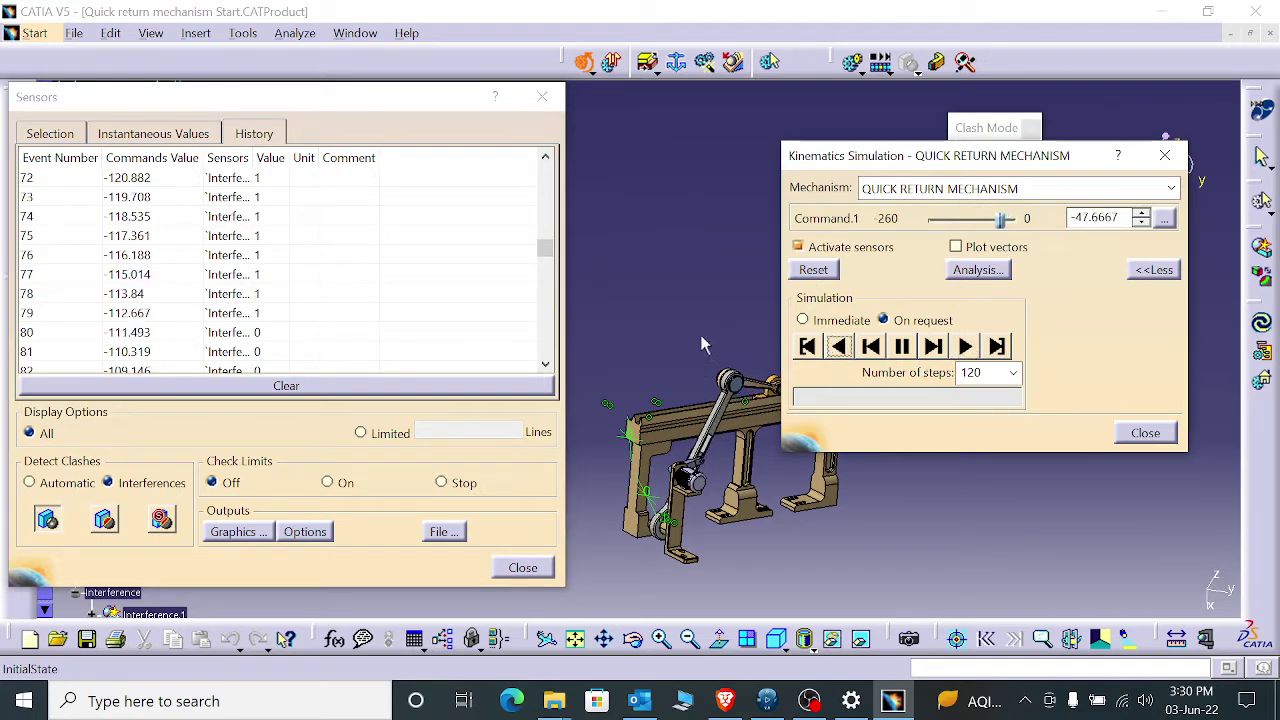
pyautogui.click(325, 385)
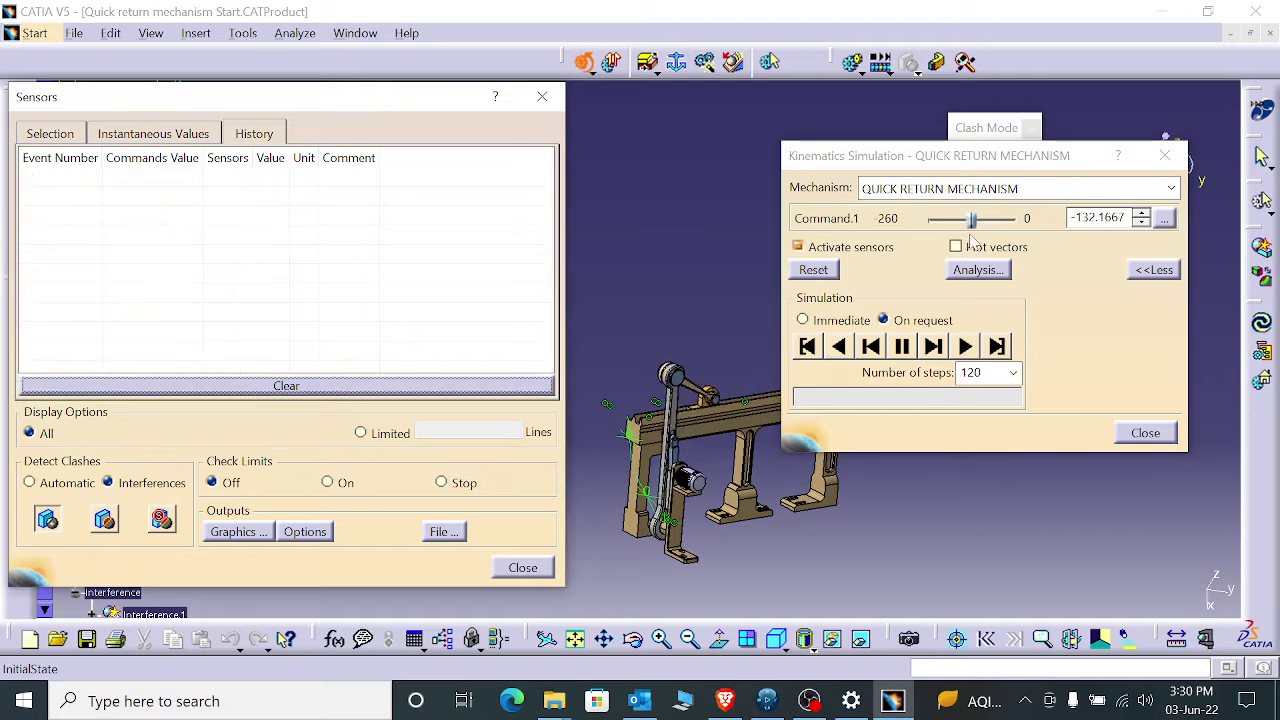
pyautogui.click(874, 232)
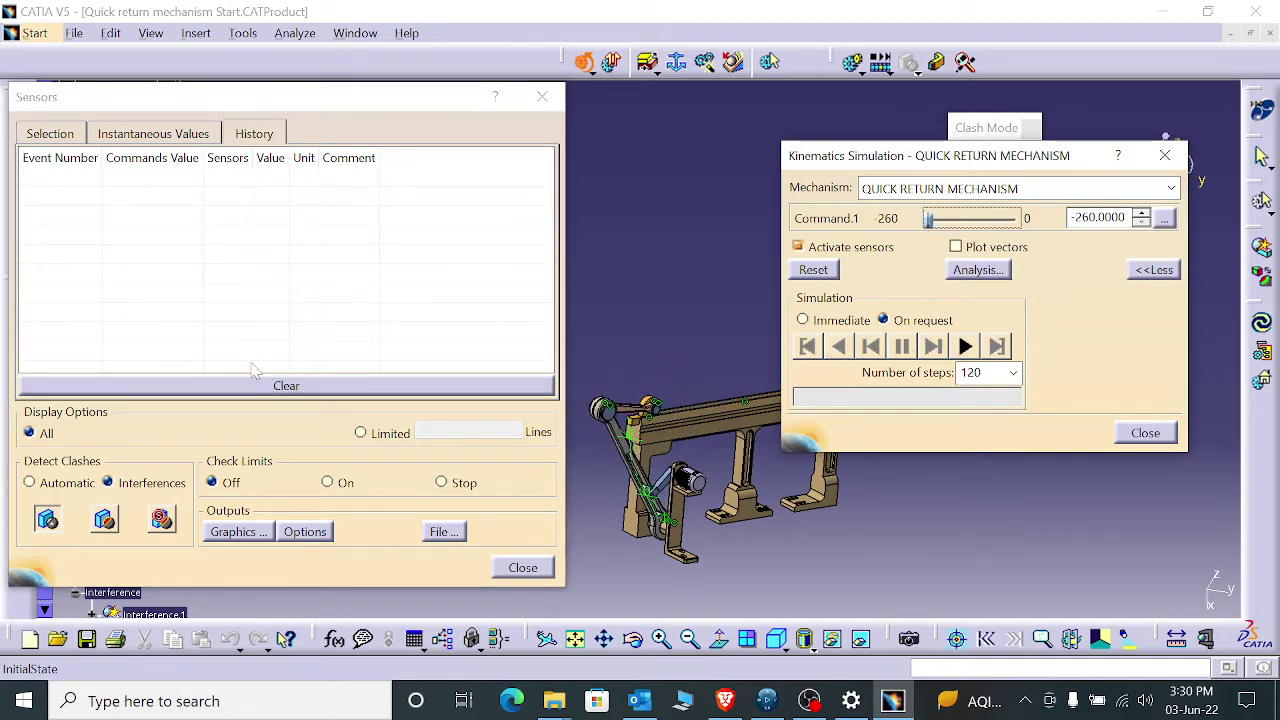
# - Run the simulation from -260 to 0 with clash detection off, check the instantaneous values and history, and close the simulation
pyautogui.click(120, 138)
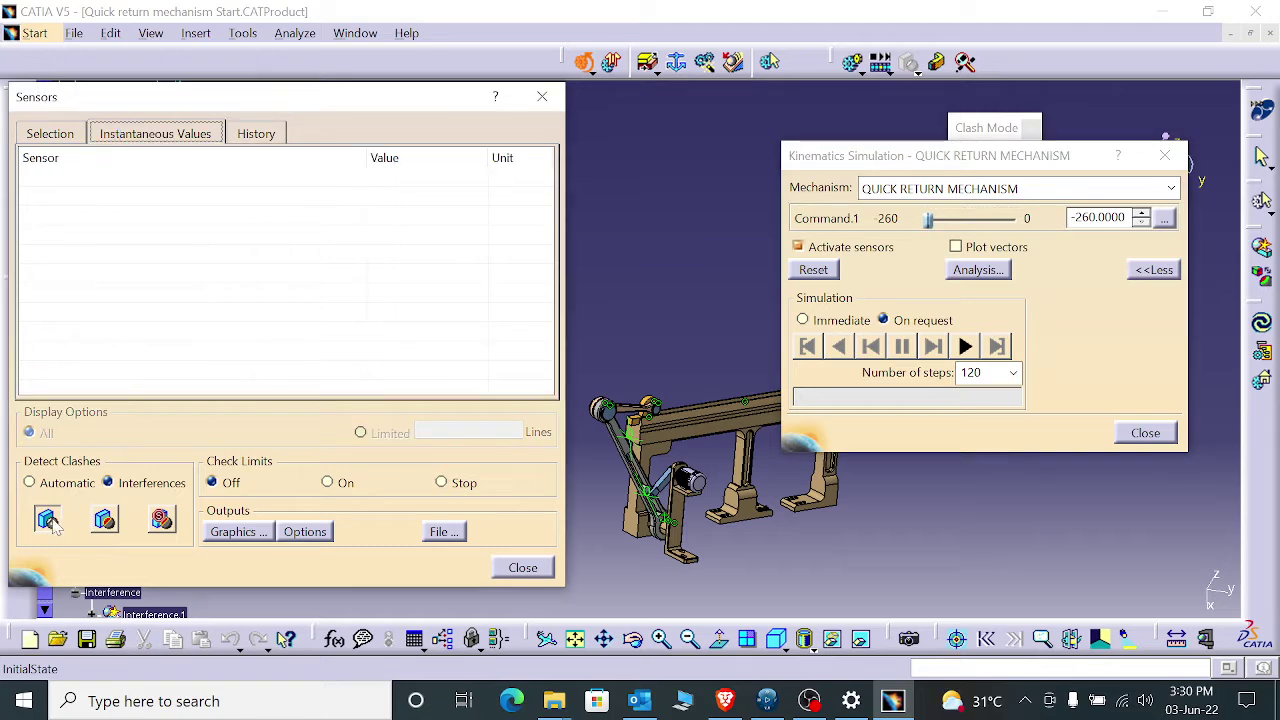
pyautogui.click(964, 350)
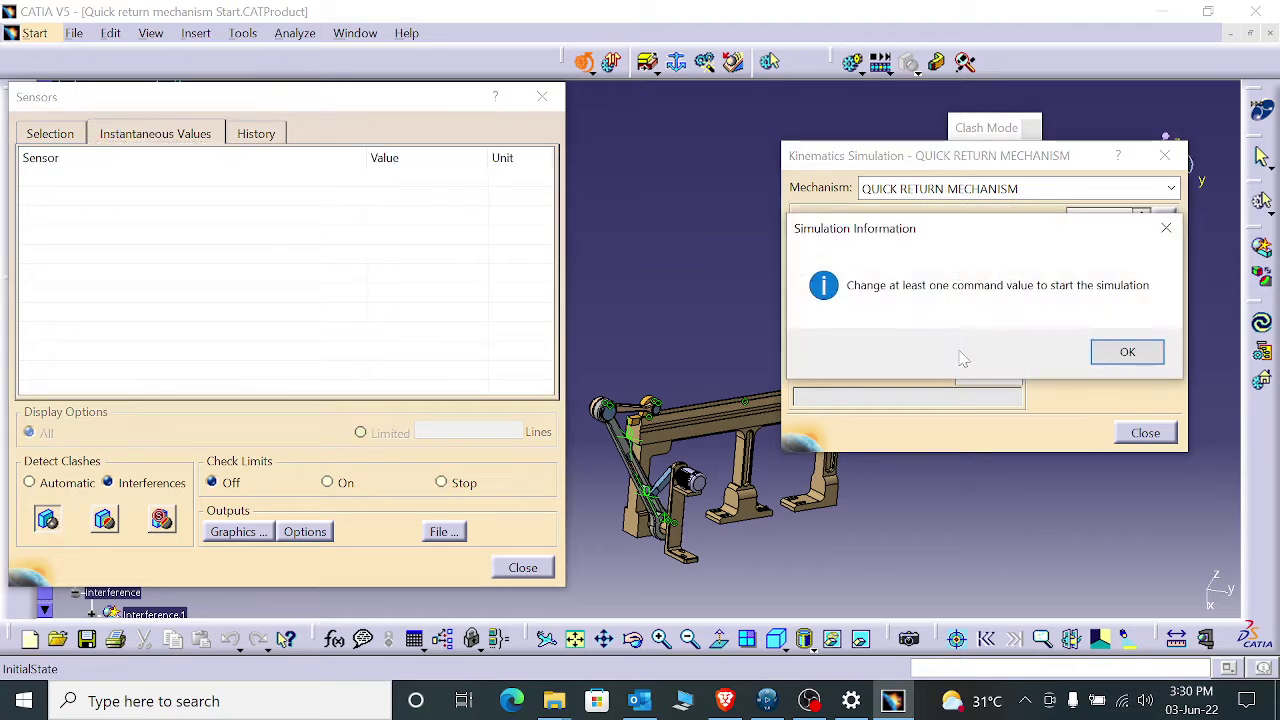
pyautogui.click(1127, 351)
pyautogui.moveTo(930, 219); pyautogui.dragTo(1015, 219)
pyautogui.click(964, 347)
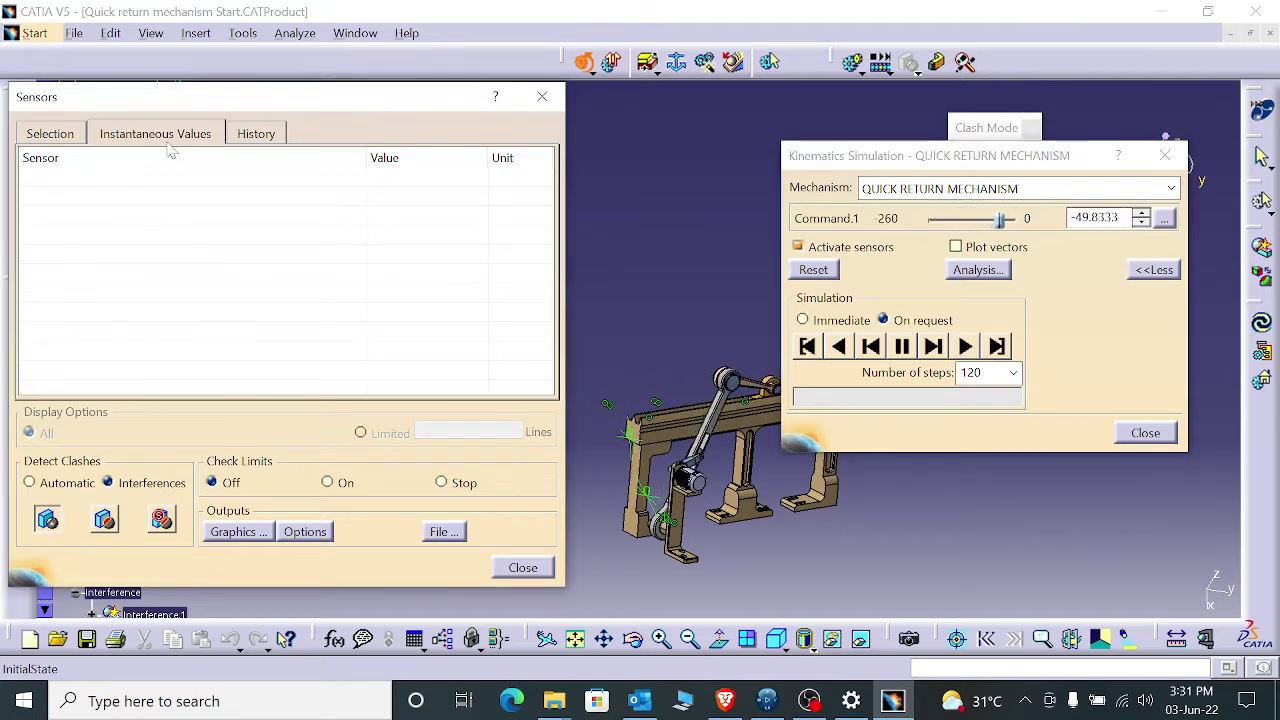
pyautogui.click(258, 134)
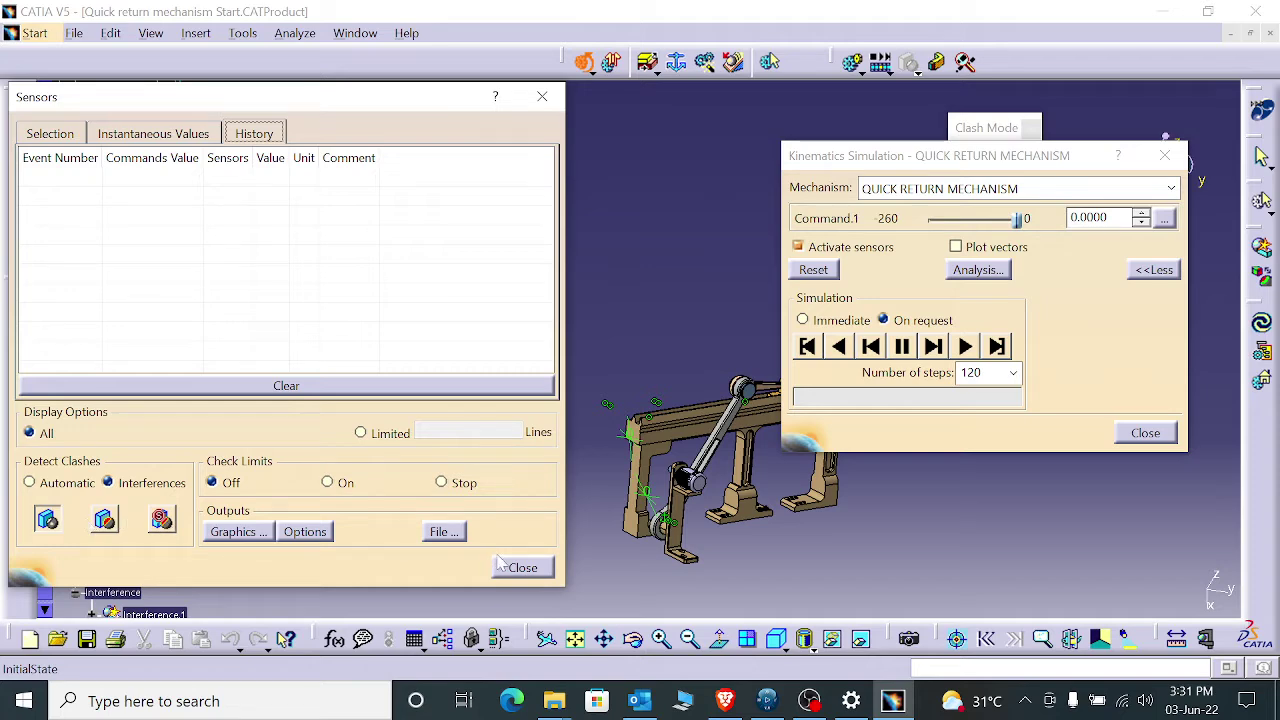
pyautogui.click(1145, 432)
# - Reopen the QUICK RETURN MECHANISM simulation, review its sensor list and clash detection options, and close it
pyautogui.scroll(-3, 202, 529)
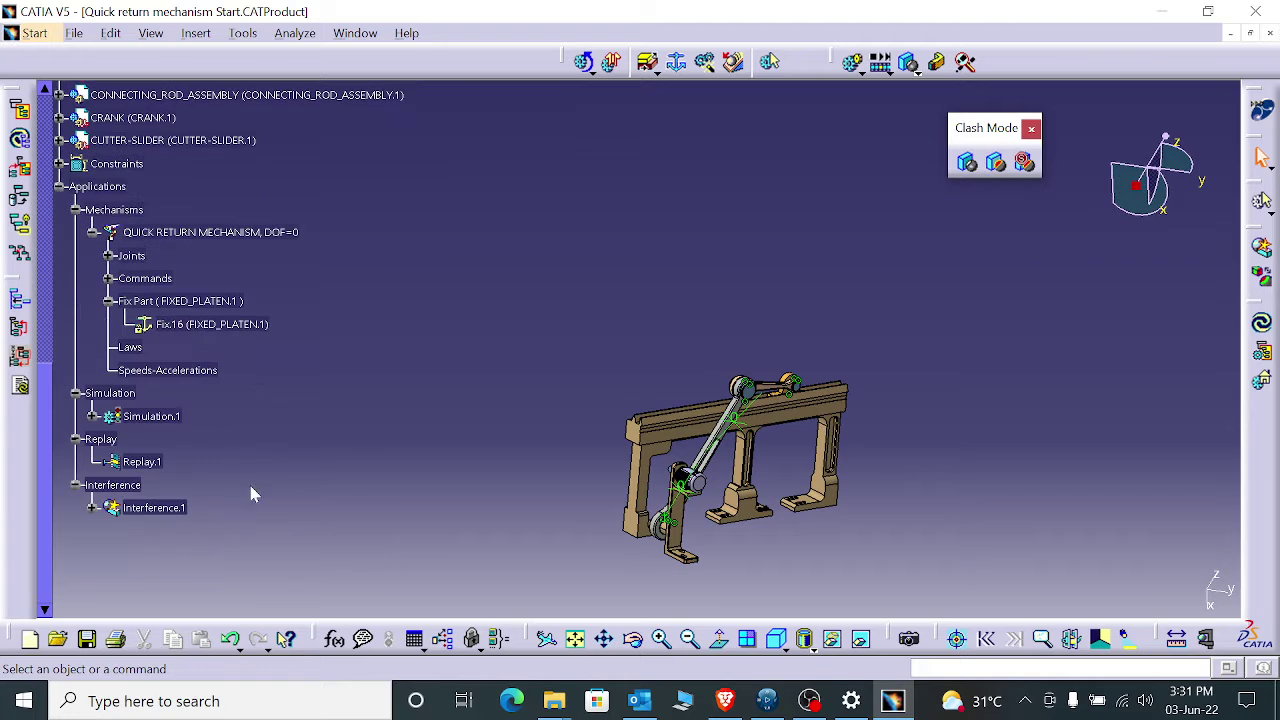
pyautogui.scroll(1, 248, 481)
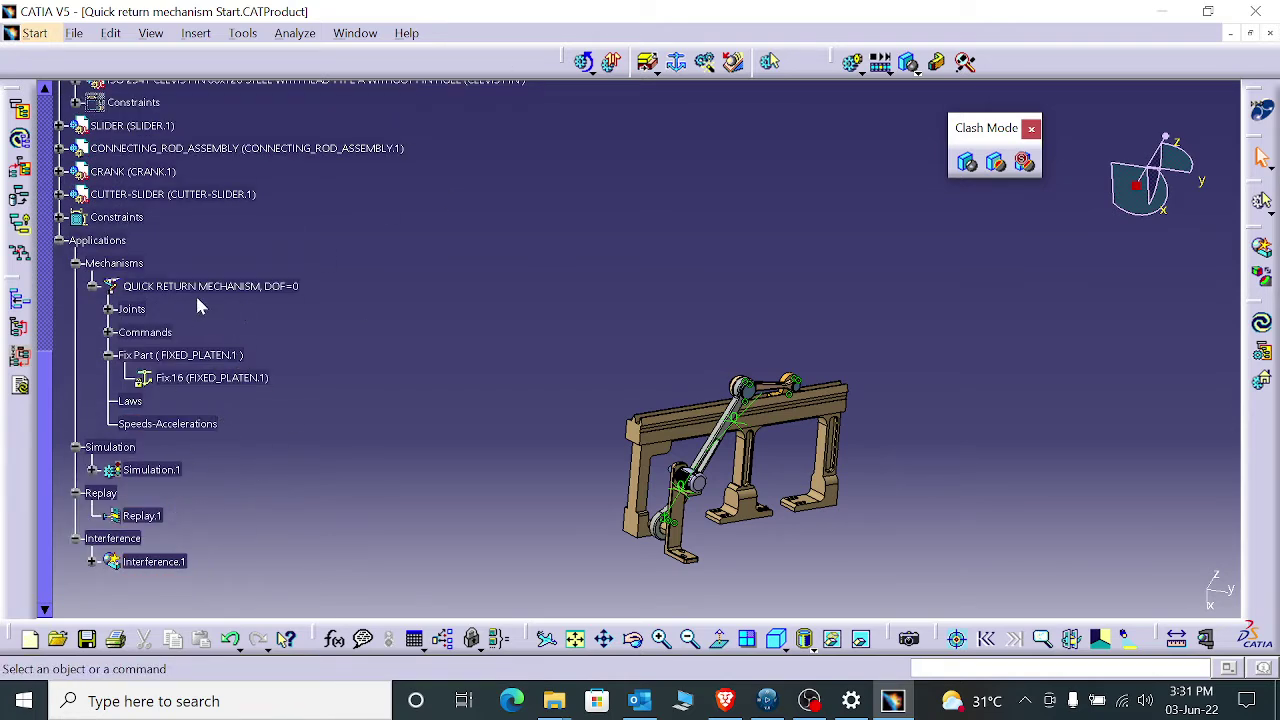
pyautogui.doubleClick(250, 288)
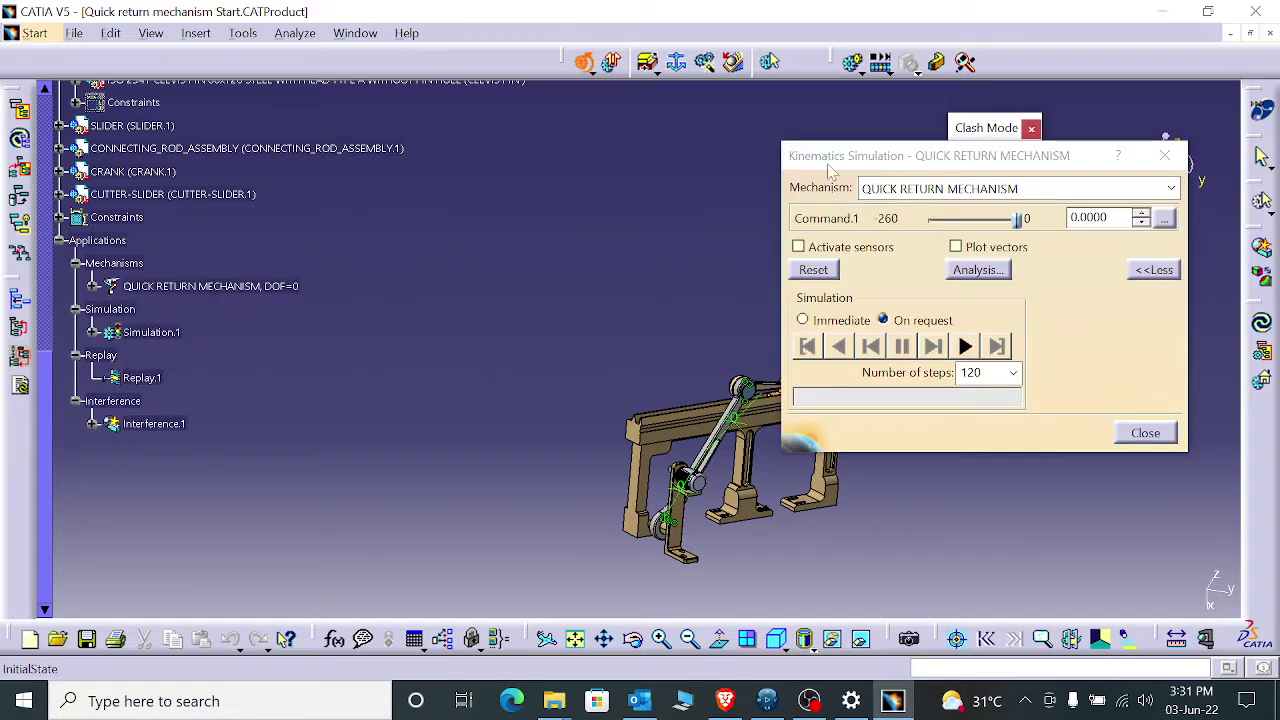
pyautogui.click(848, 247)
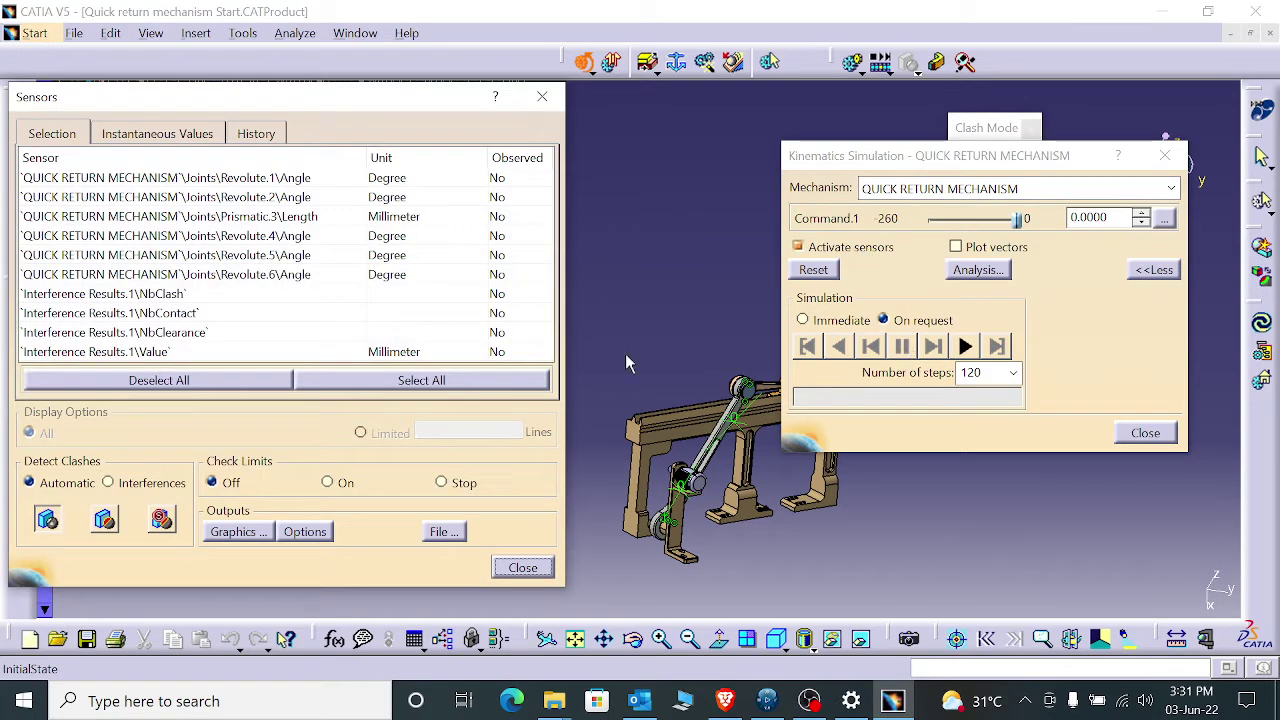
pyautogui.click(544, 100)
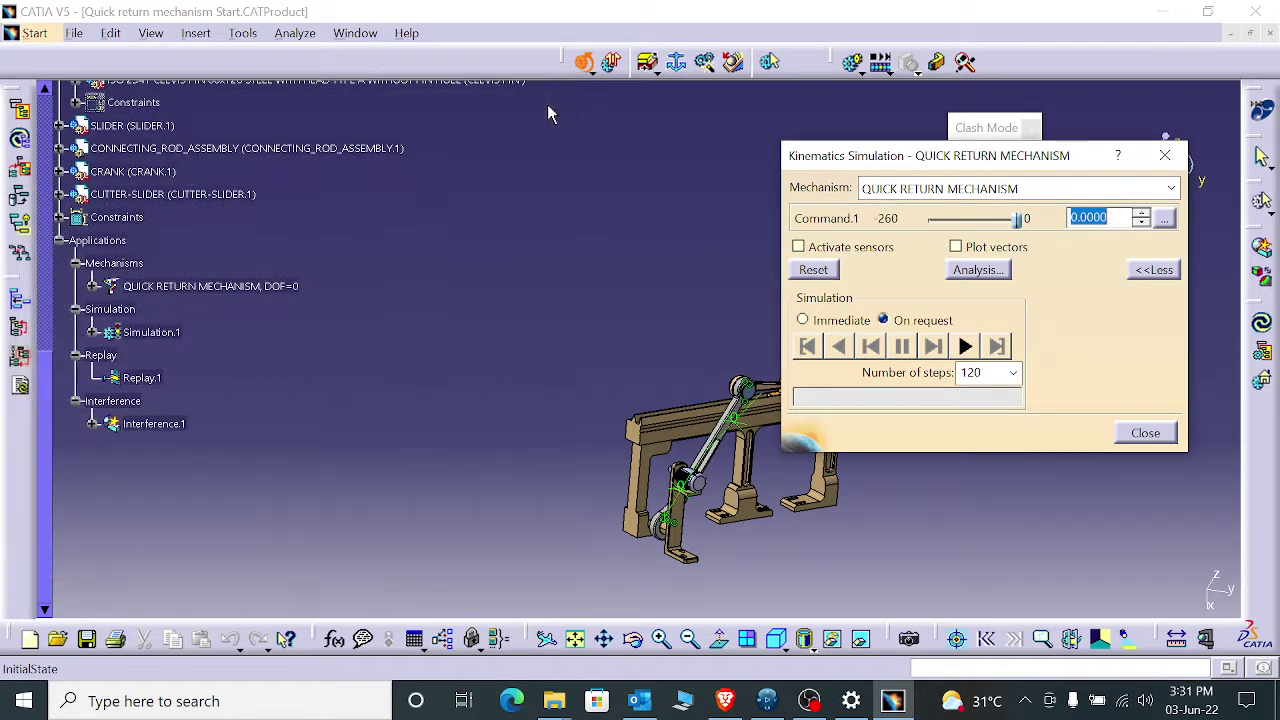
pyautogui.click(1165, 157)
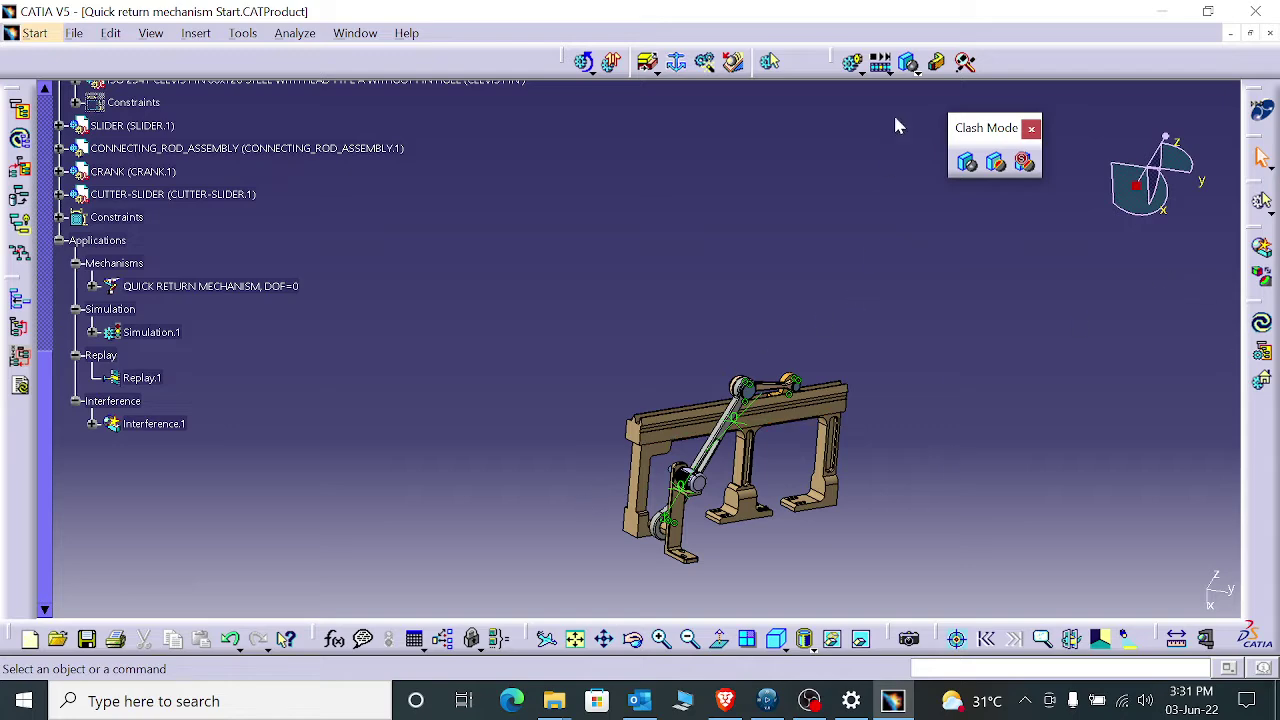
# - Start a Swept Volume using Replay.1 as its selection
pyautogui.moveTo(602, 472)
pyautogui.mouseDown(button='middle')
pyautogui.moveTo(645, 409)
pyautogui.moveTo(654, 305)
pyautogui.mouseUp(button='middle')
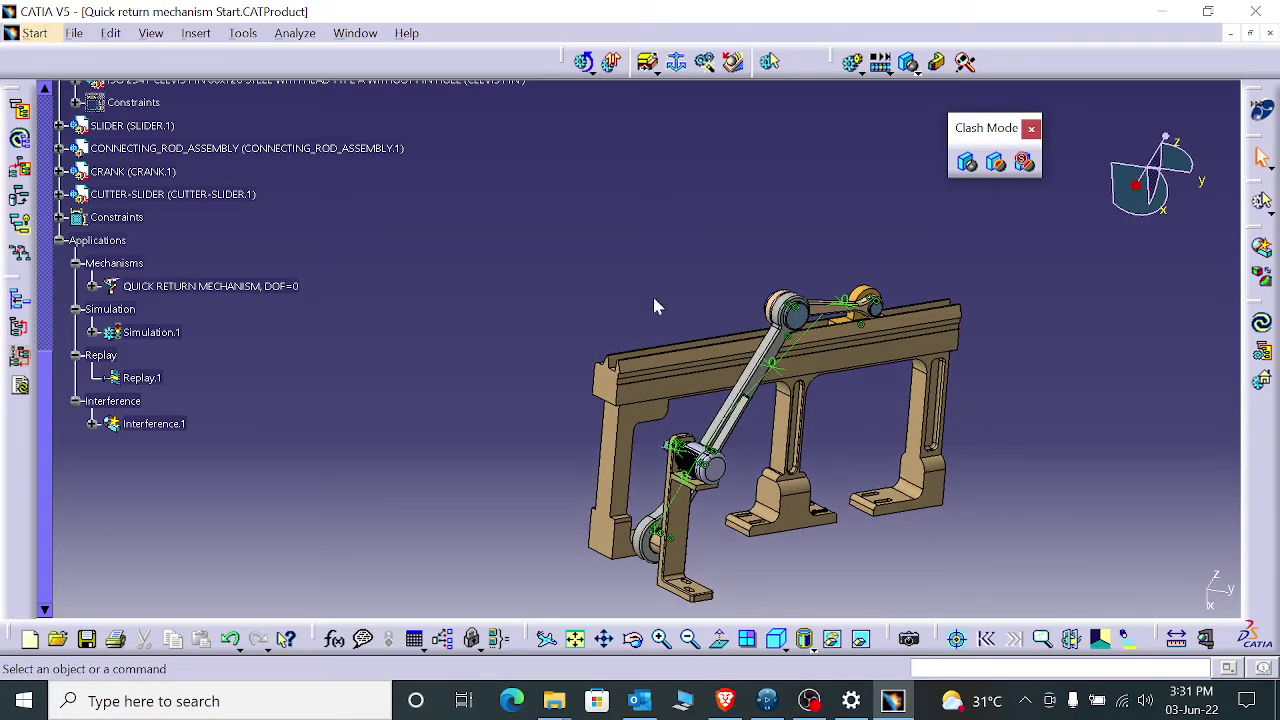
pyautogui.click(936, 62)
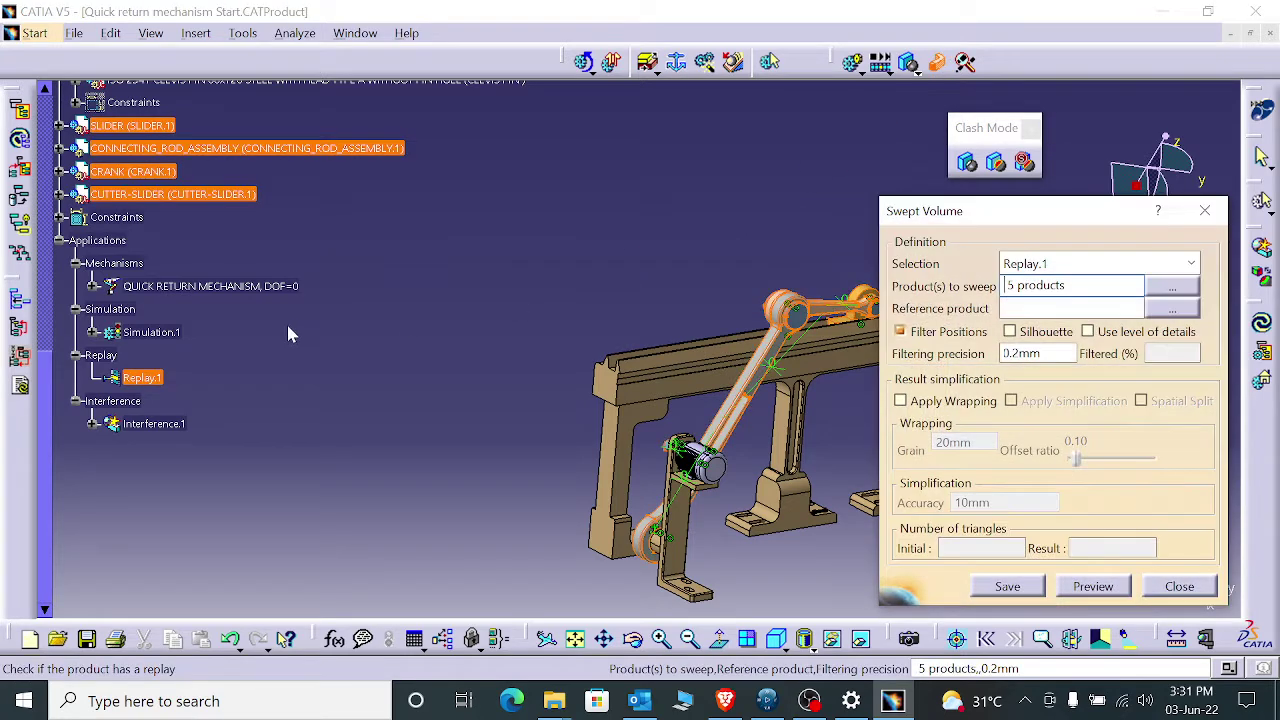
pyautogui.scroll(5, 165, 300)
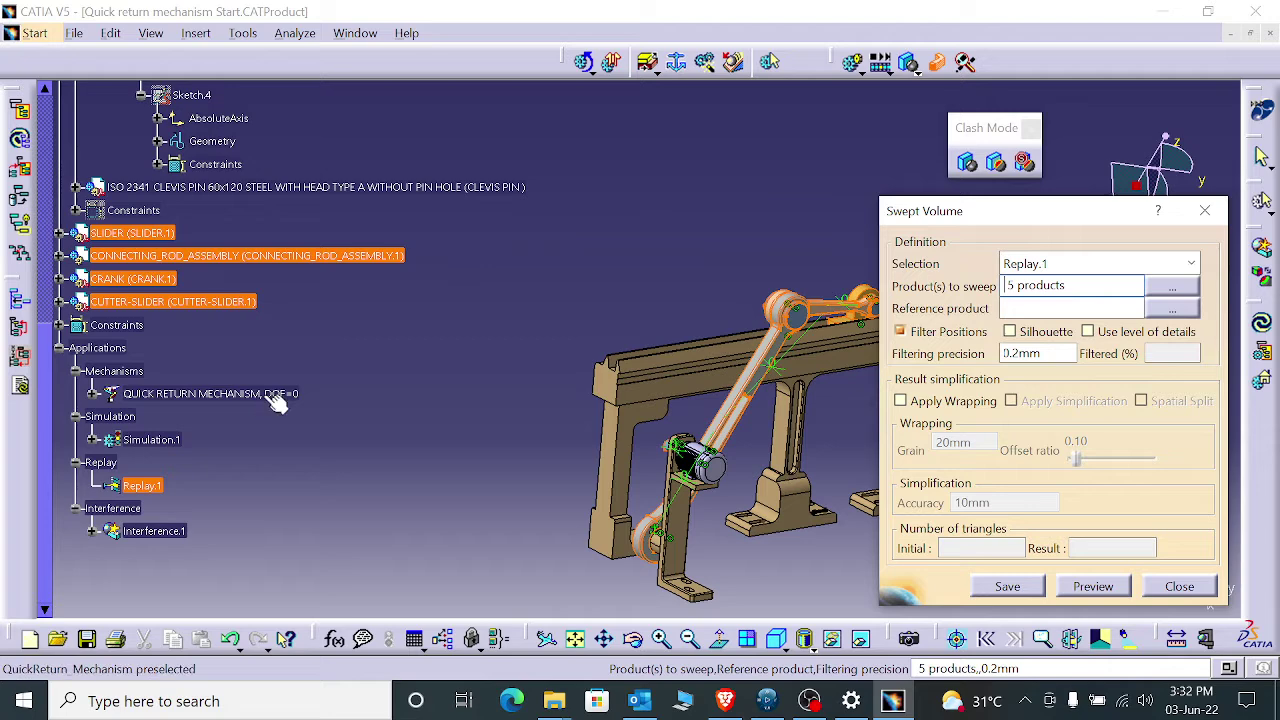
pyautogui.click(1081, 264)
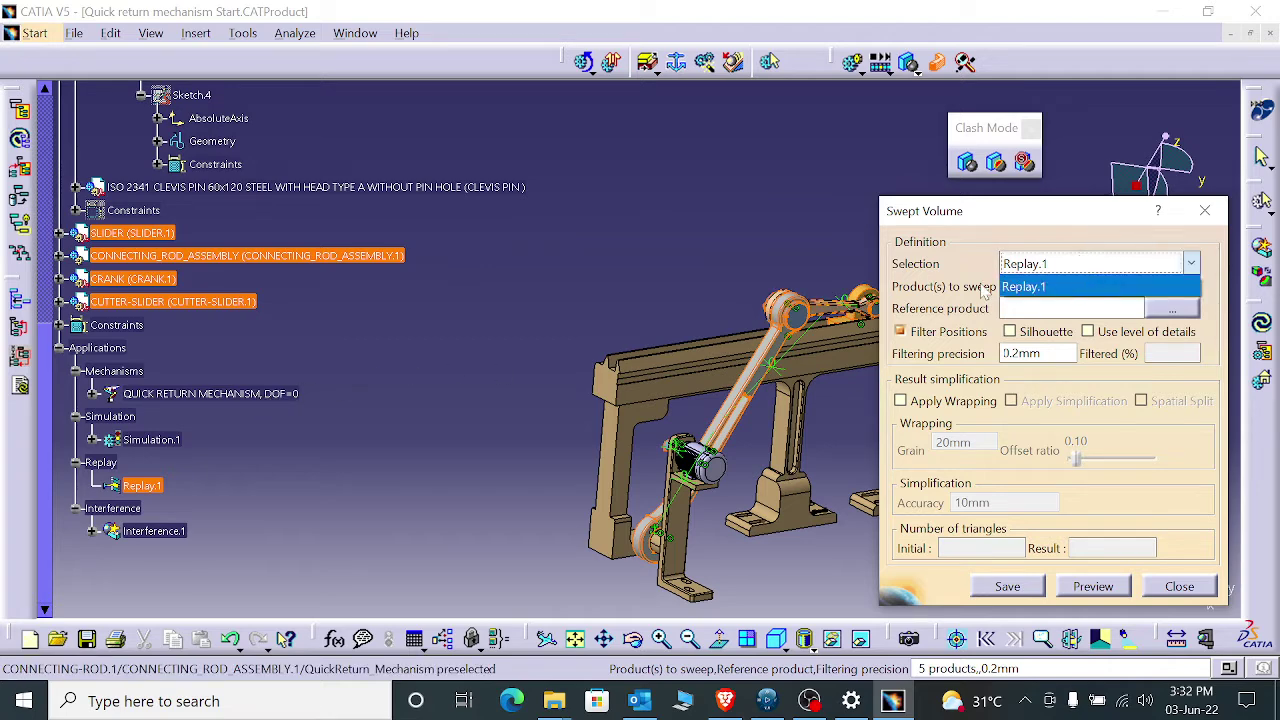
pyautogui.click(1069, 268)
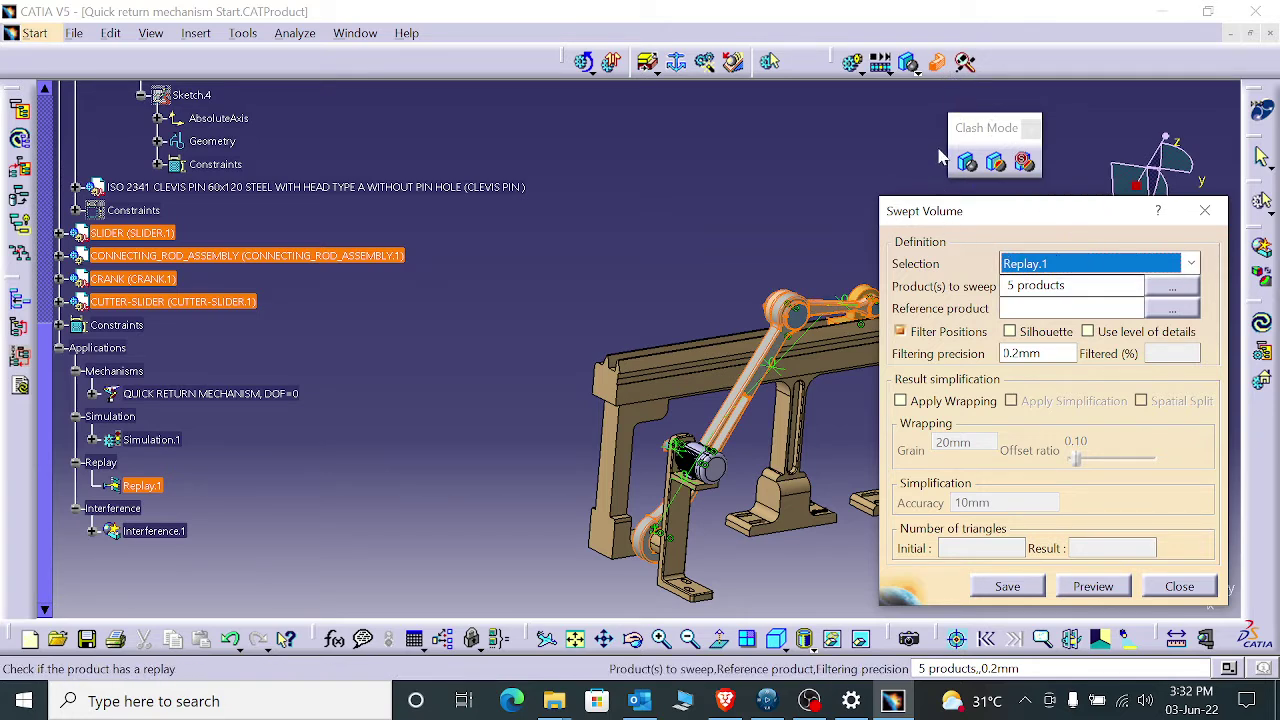
# - Limit the products to sweep to SLOTTED_LEVER_ASSEMBLY.1 and preview the resulting swept volume from another angle
pyautogui.click(1172, 287)
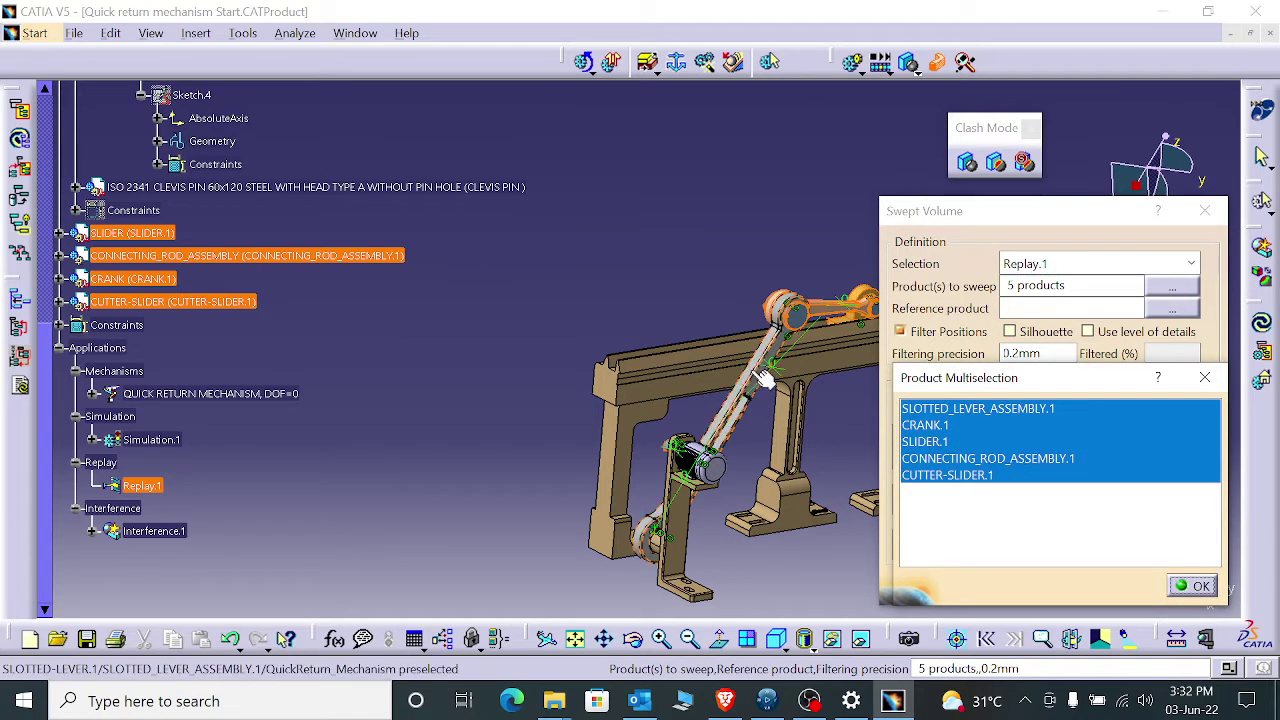
pyautogui.click(966, 410)
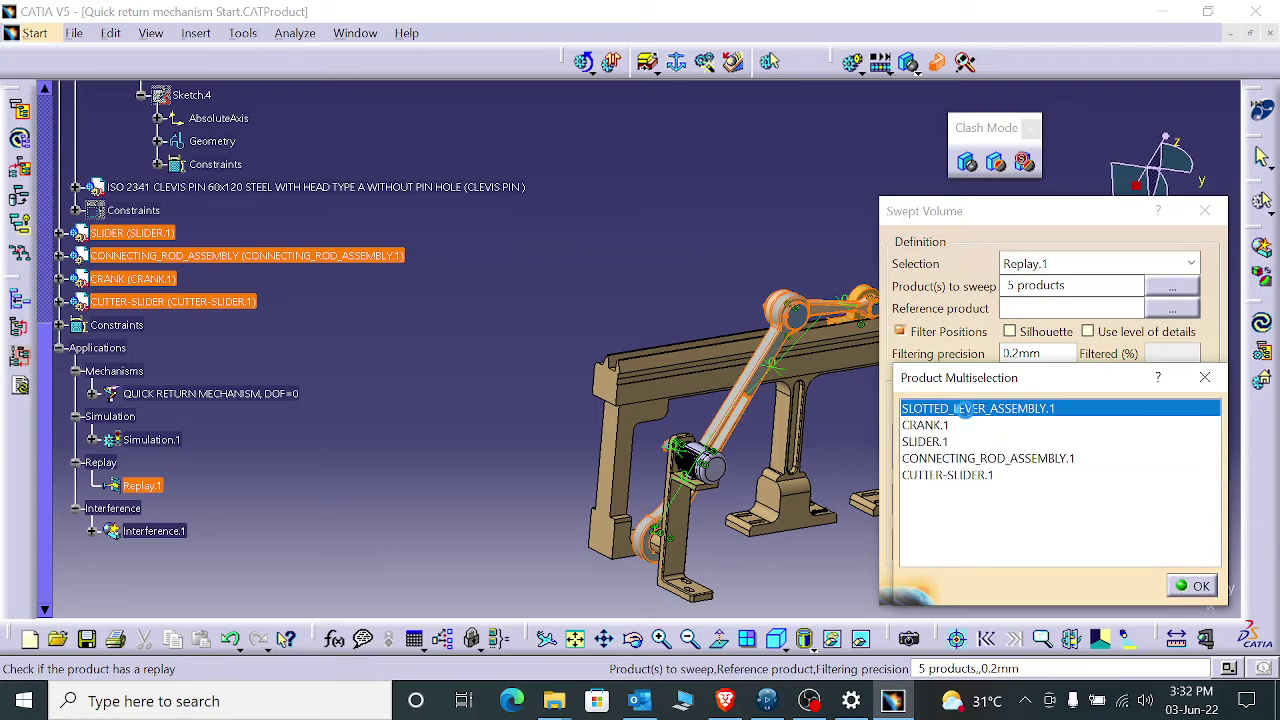
pyautogui.click(1195, 588)
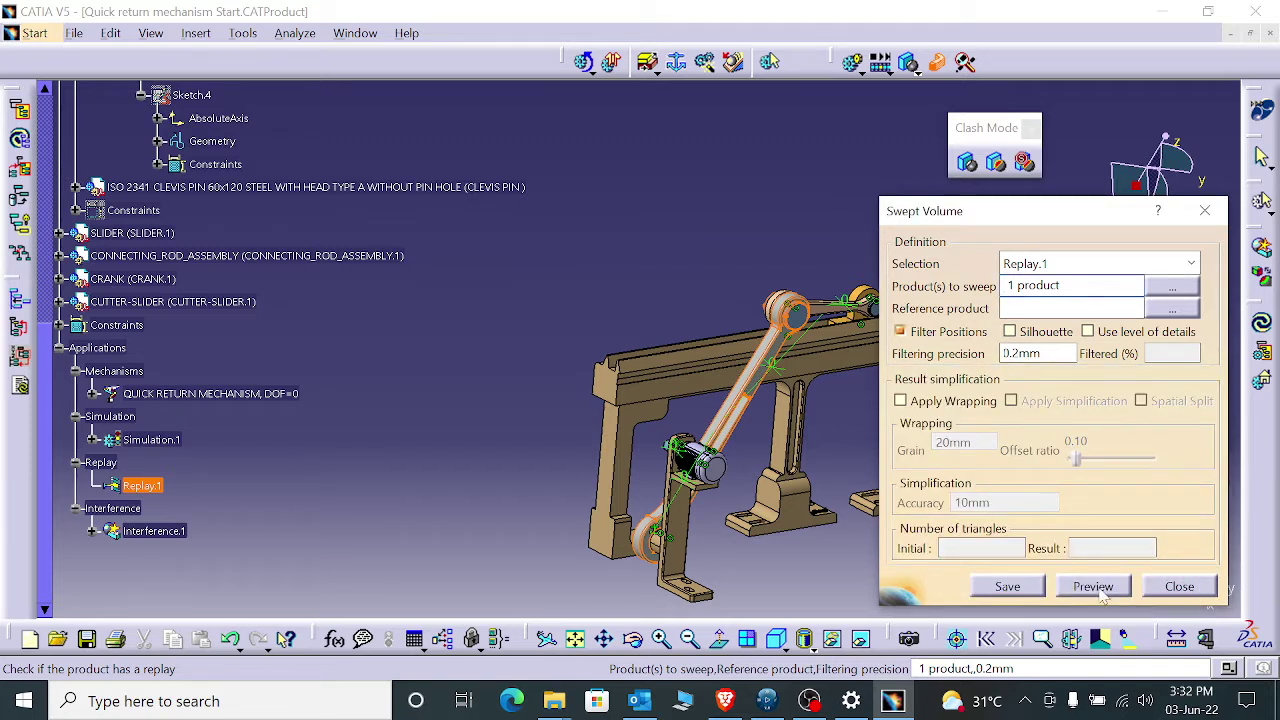
pyautogui.click(1095, 587)
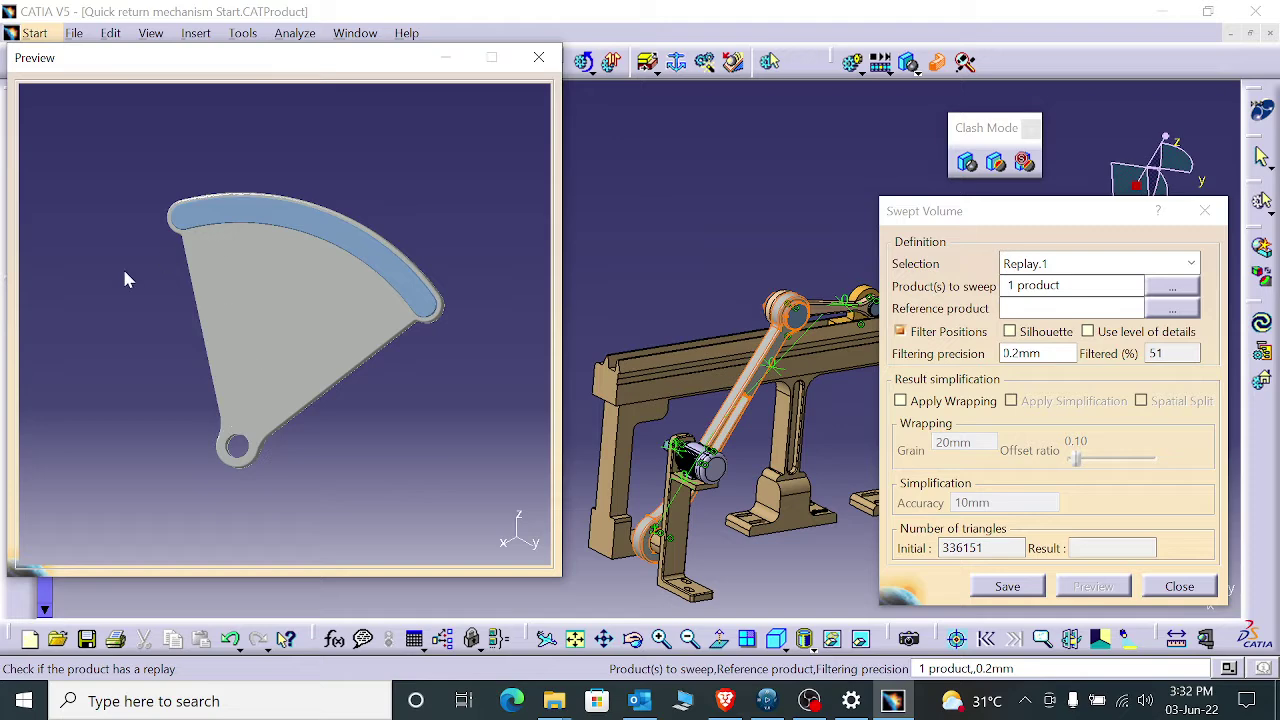
pyautogui.moveTo(124, 280); pyautogui.dragTo(406, 280, button='middle')
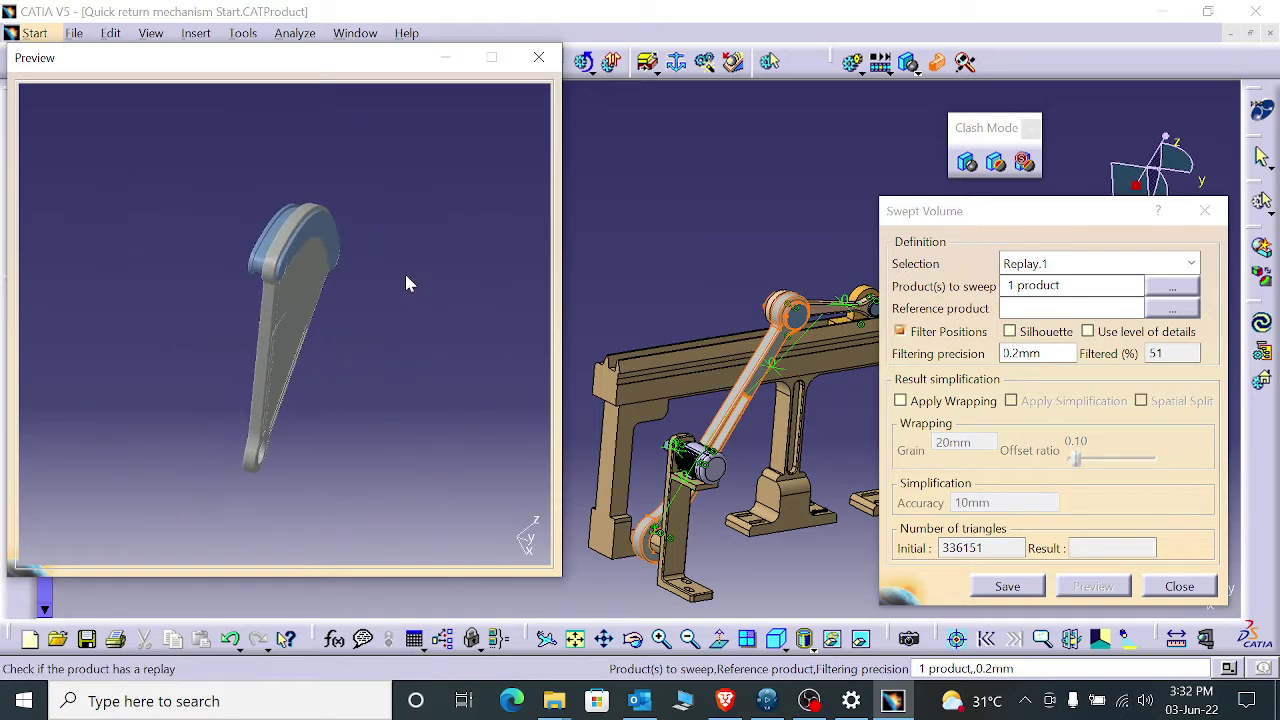
# - Save the swept volume to the Desktop as SLOTTED_LEVER_ASSEMBLY.1_SWEPTVOLUME in model format, and close the preview and Swept Volume
pyautogui.click(1016, 588)
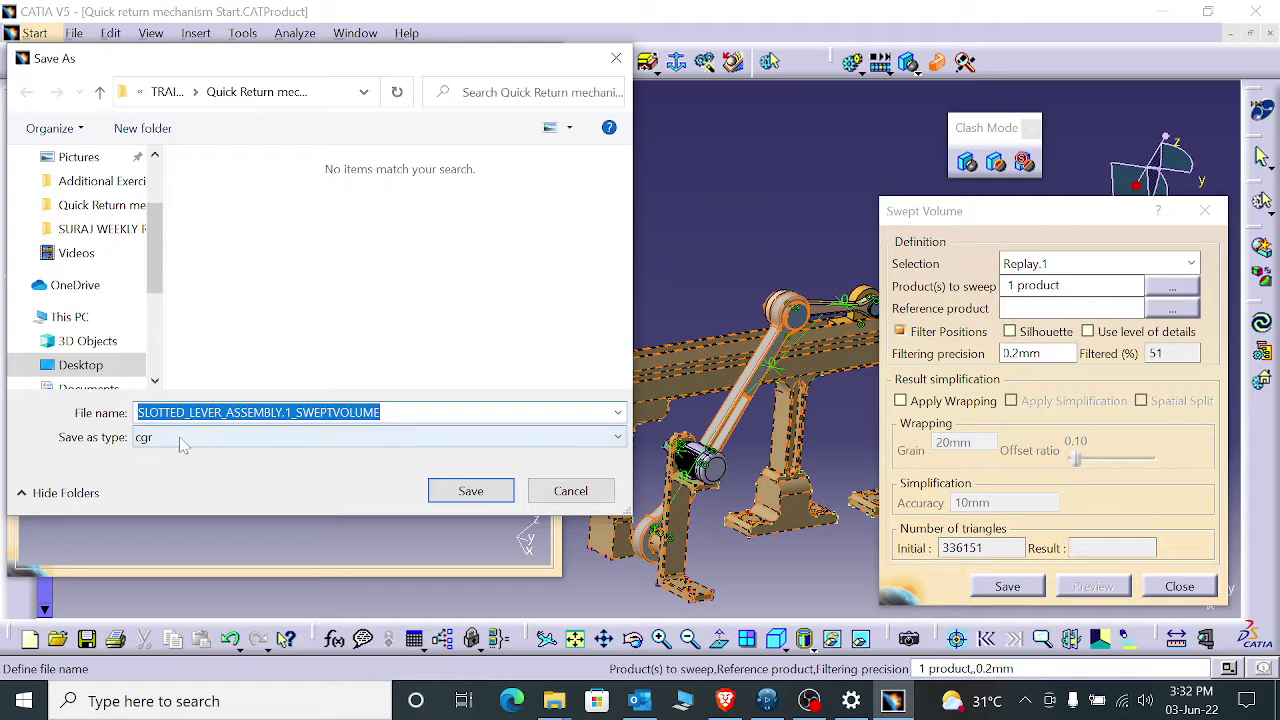
pyautogui.click(184, 440)
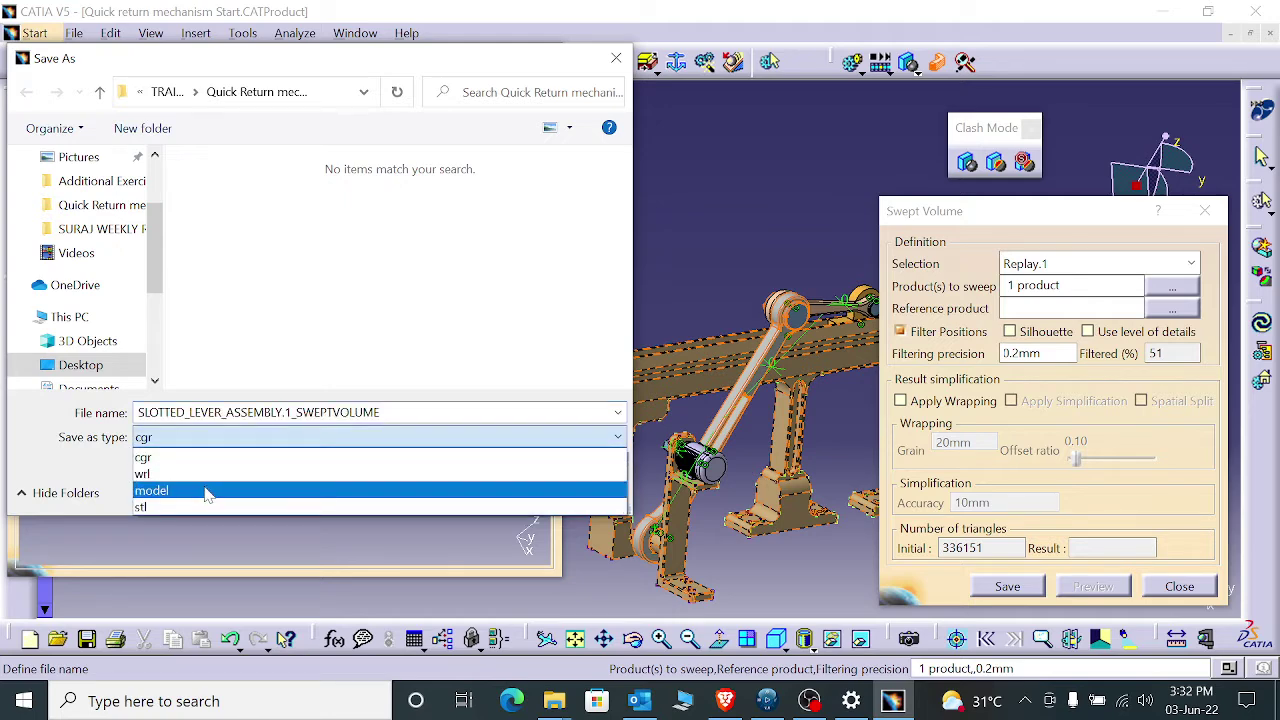
pyautogui.click(205, 490)
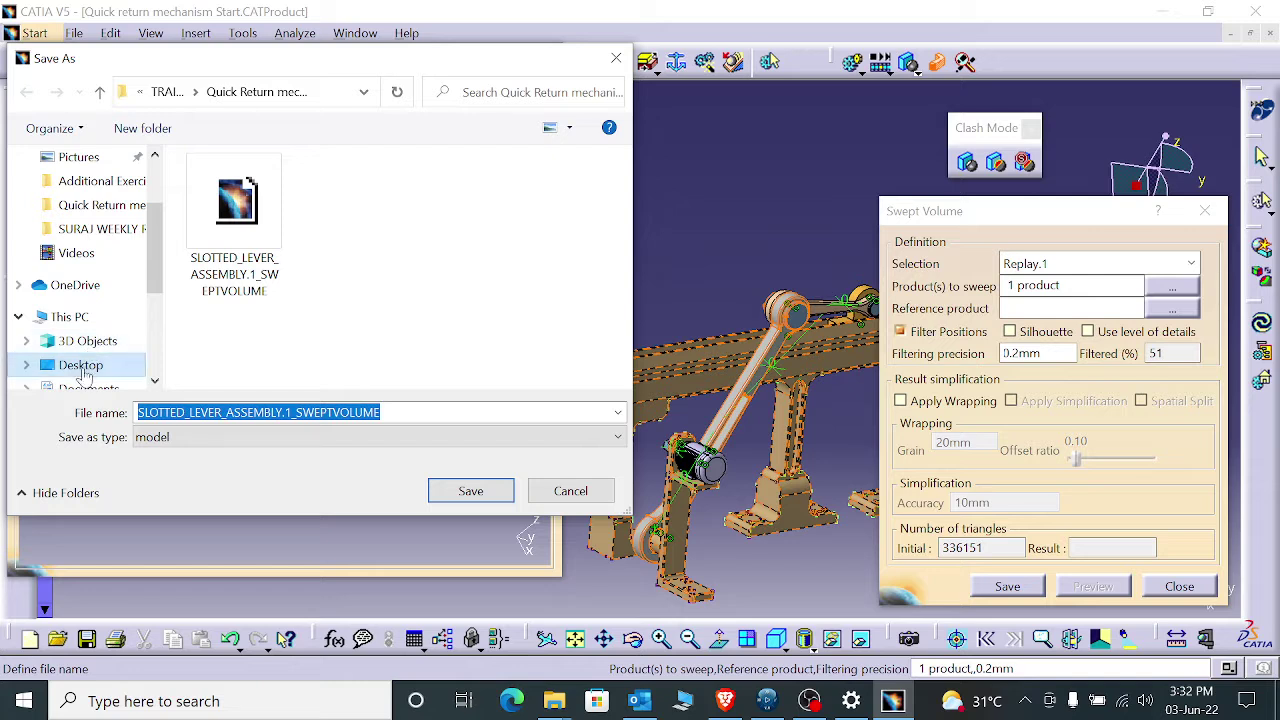
pyautogui.click(82, 367)
pyautogui.click(453, 490)
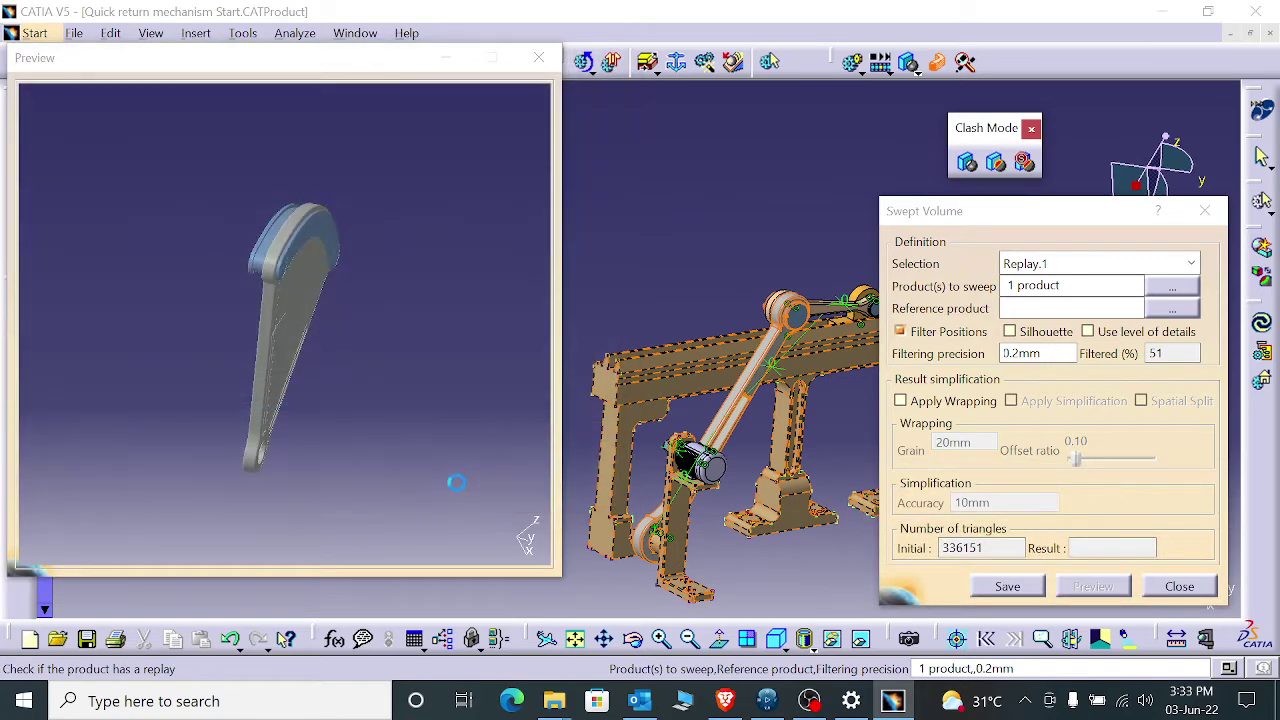
pyautogui.click(538, 57)
pyautogui.click(1178, 586)
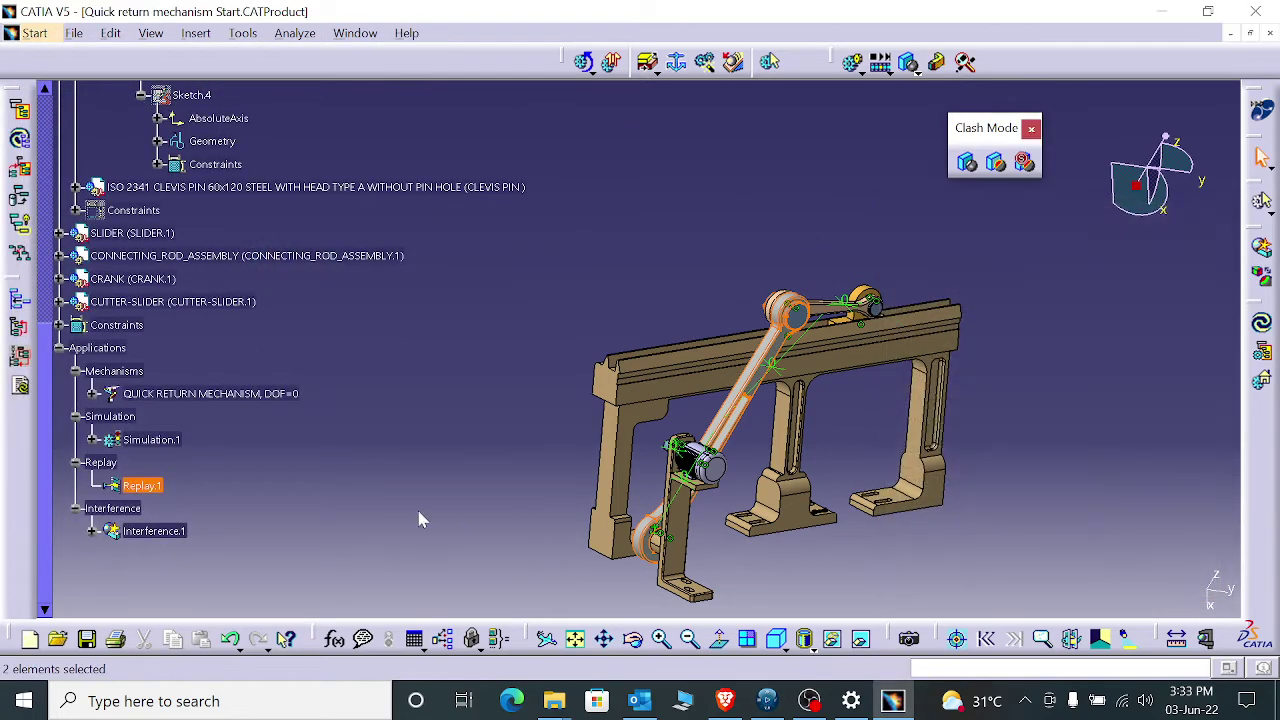
# - Insert the existing SLOTTED_LEVER_ASSEMBLY.1_SWEPTVOLUME file from the Desktop as a component of QuickReturn_Mechanism
pyautogui.scroll(7, 120, 240)
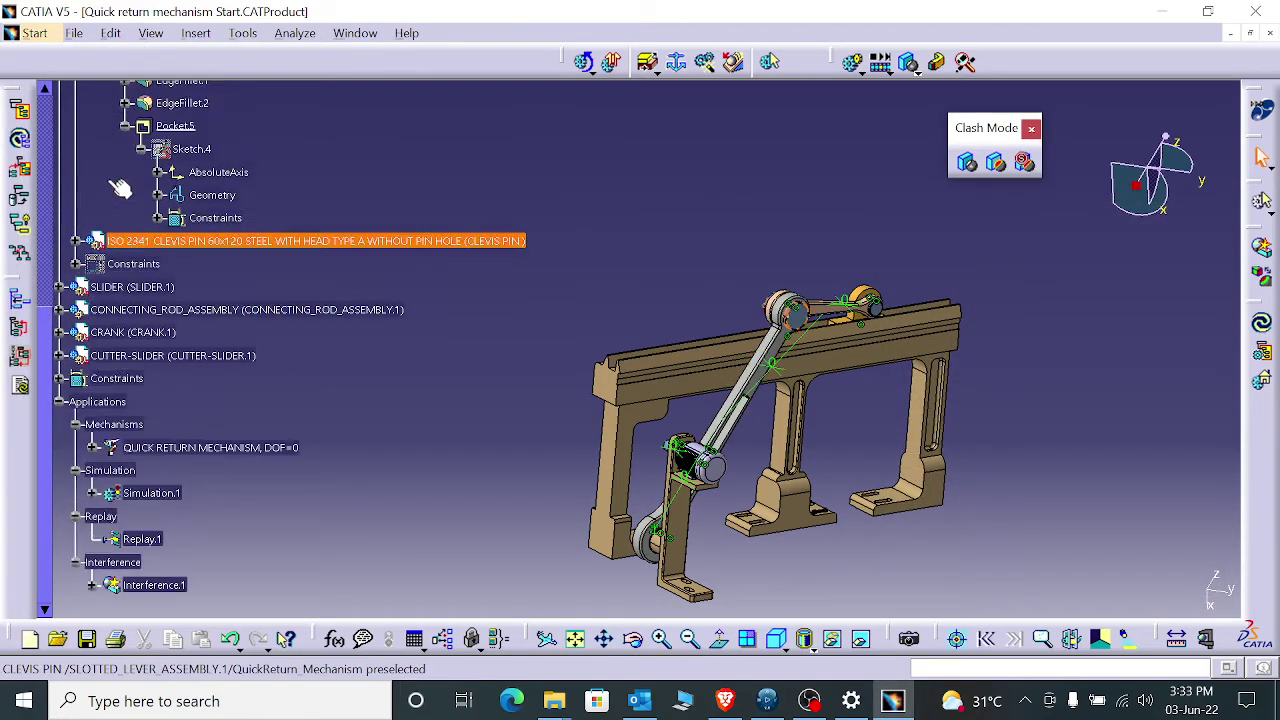
pyautogui.rightClick(150, 145)
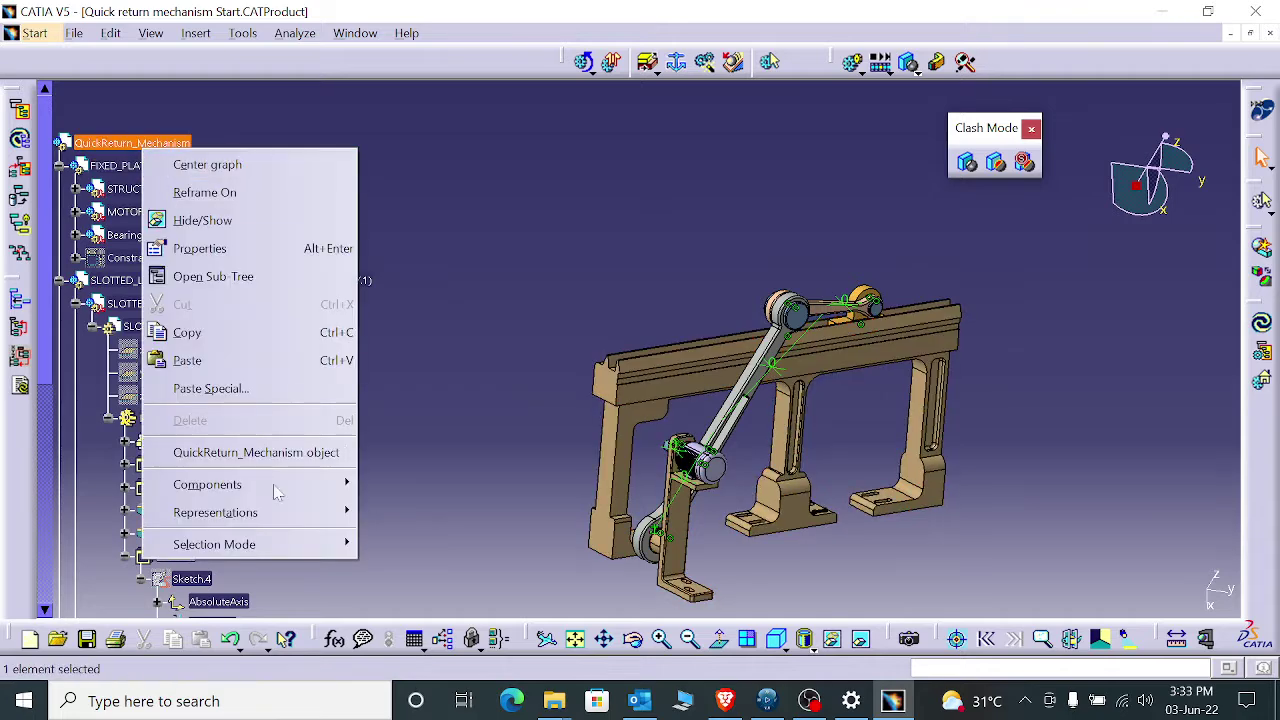
pyautogui.click(389, 458)
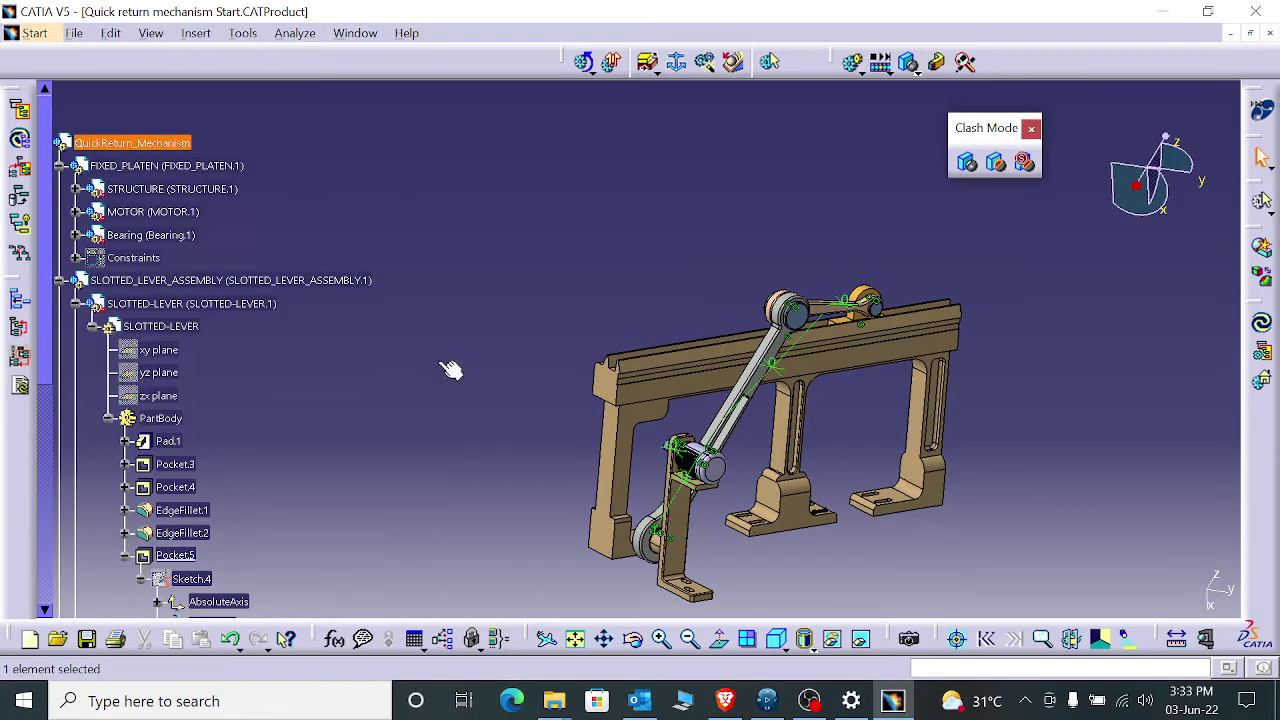
pyautogui.rightClick(165, 147)
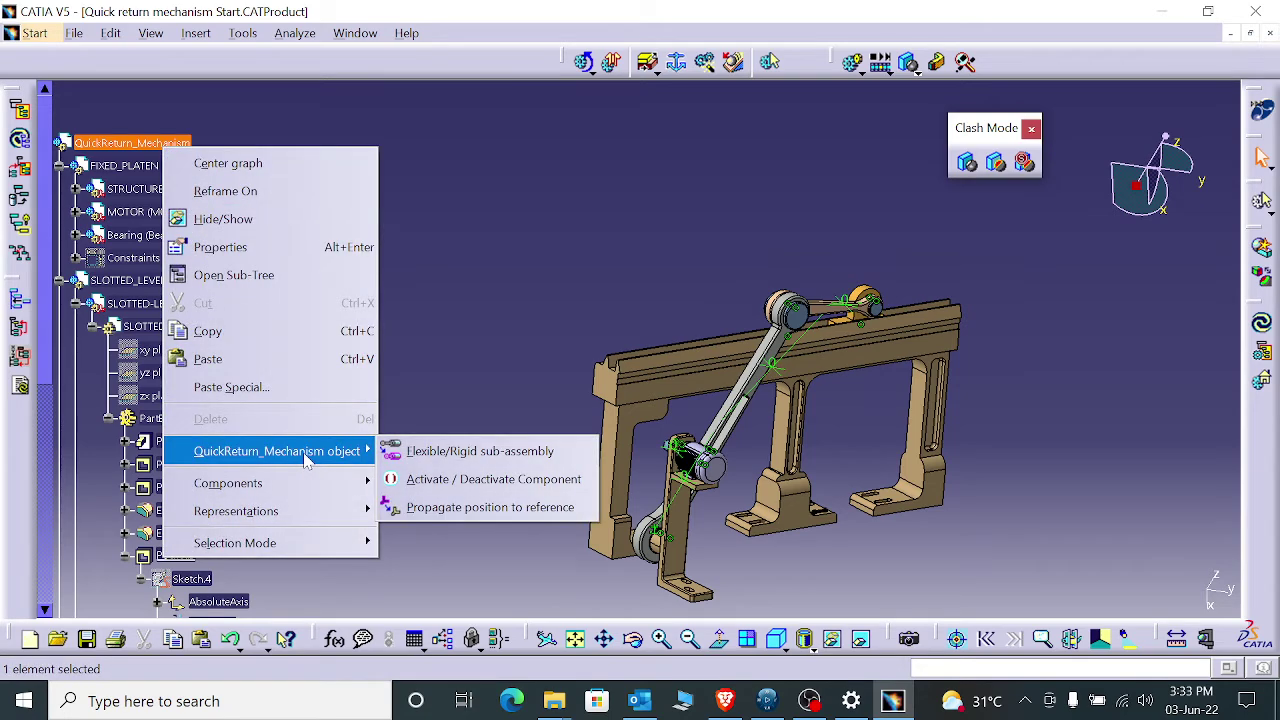
pyautogui.moveTo(306, 482)
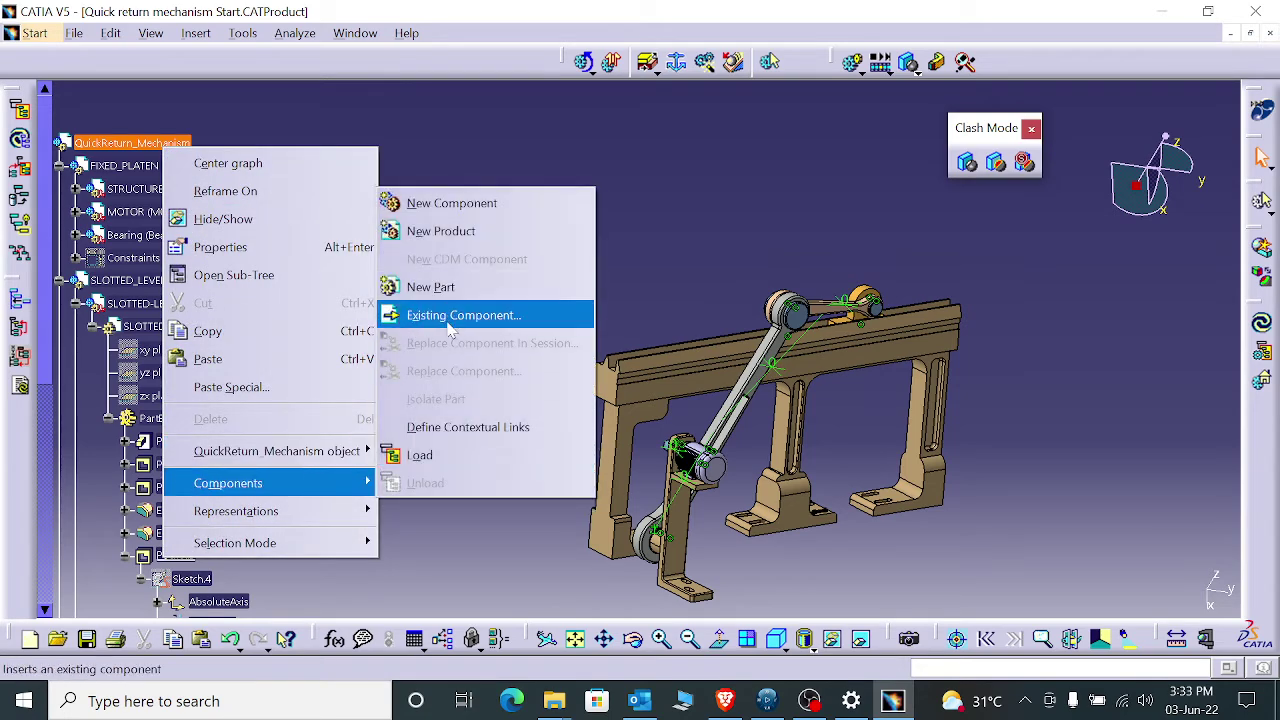
pyautogui.click(450, 315)
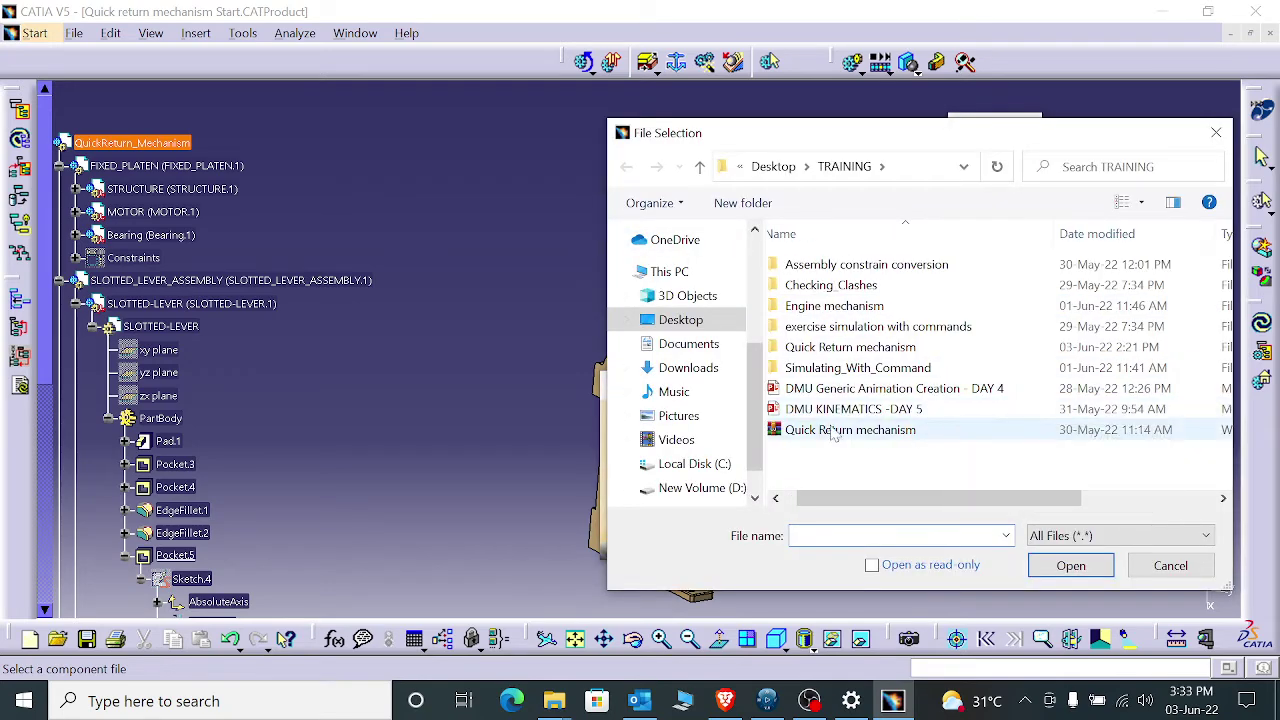
pyautogui.click(690, 322)
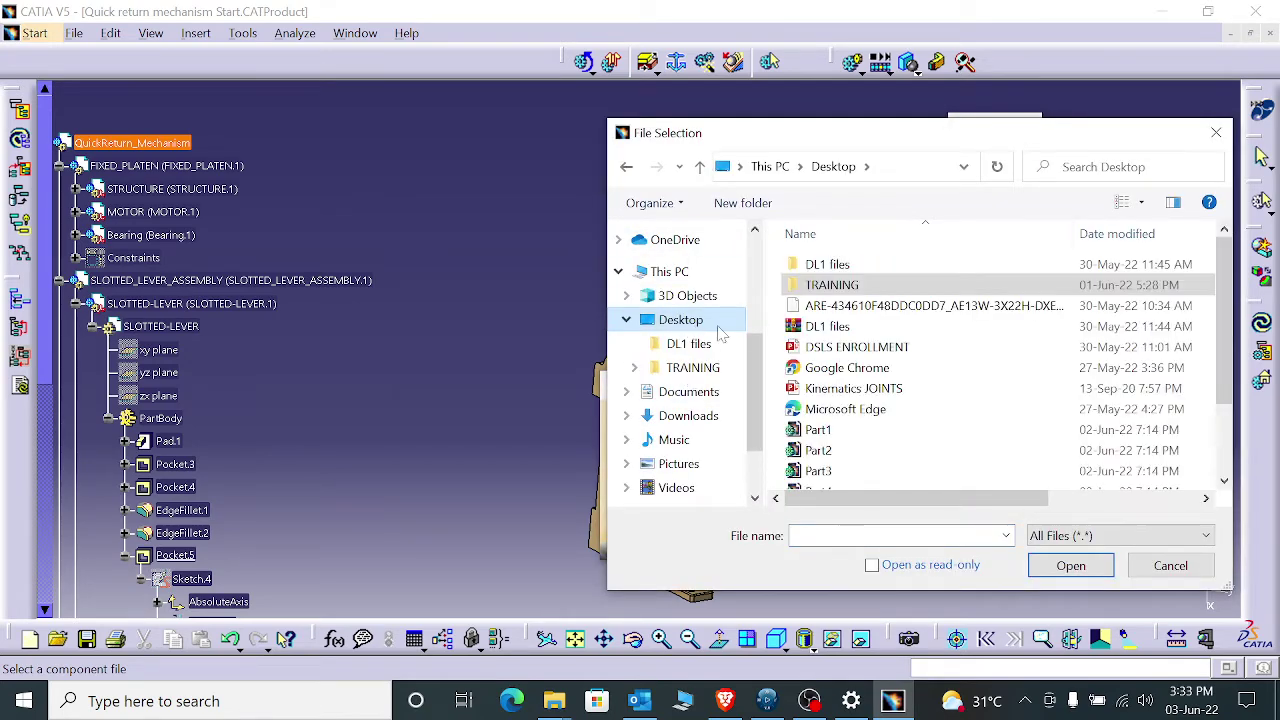
pyautogui.scroll(-3, 880, 363)
pyautogui.click(852, 418)
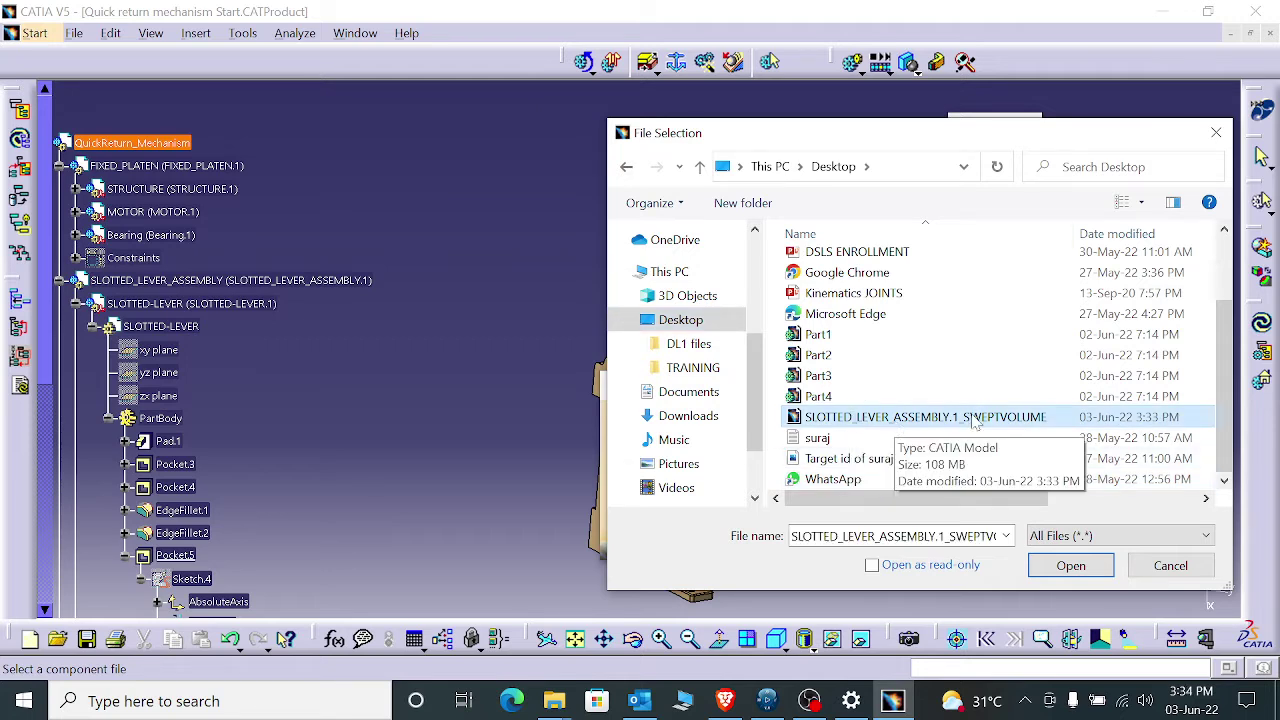
pyautogui.click(1068, 566)
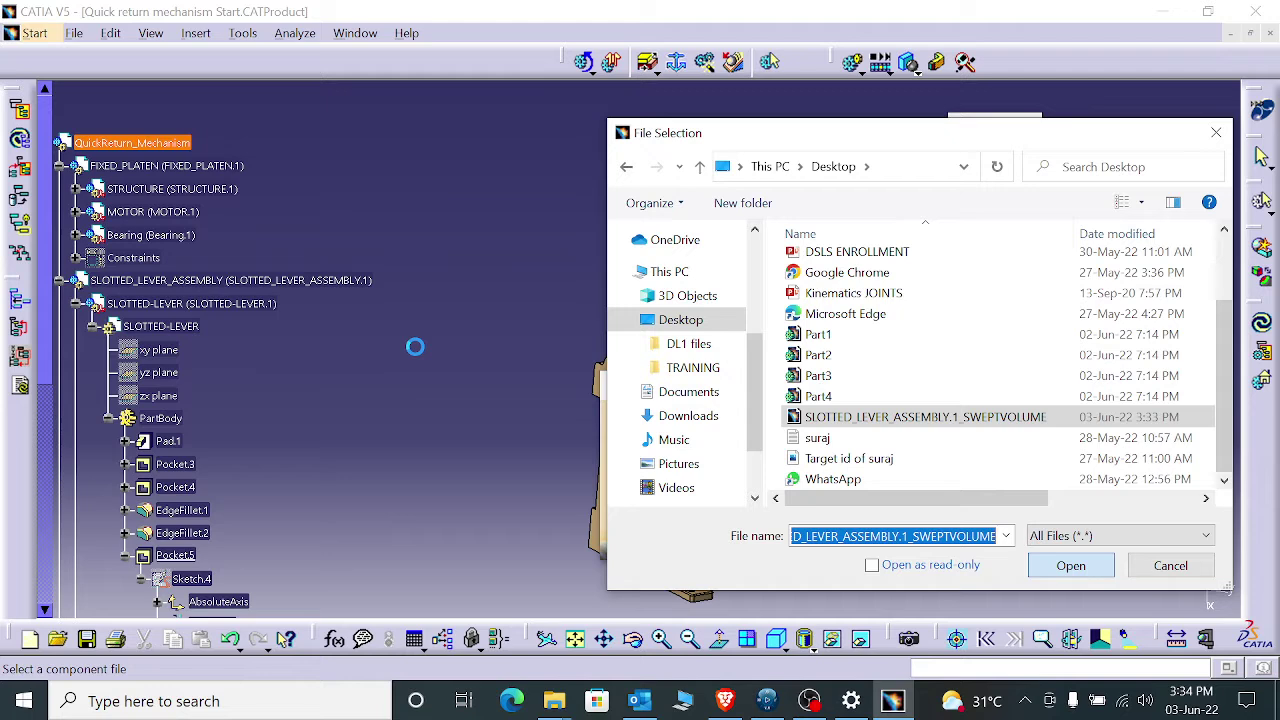
pyautogui.click(1070, 566)
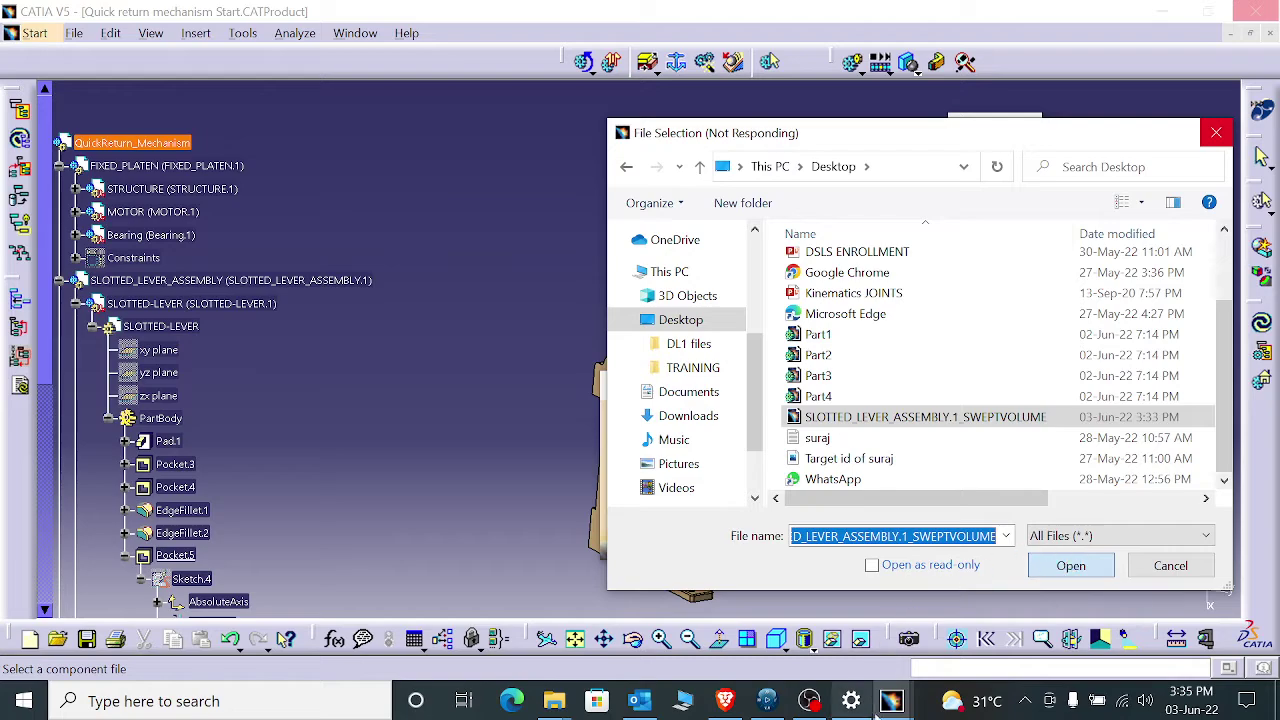
pyautogui.moveTo(810, 705)
pyautogui.click(831, 618)
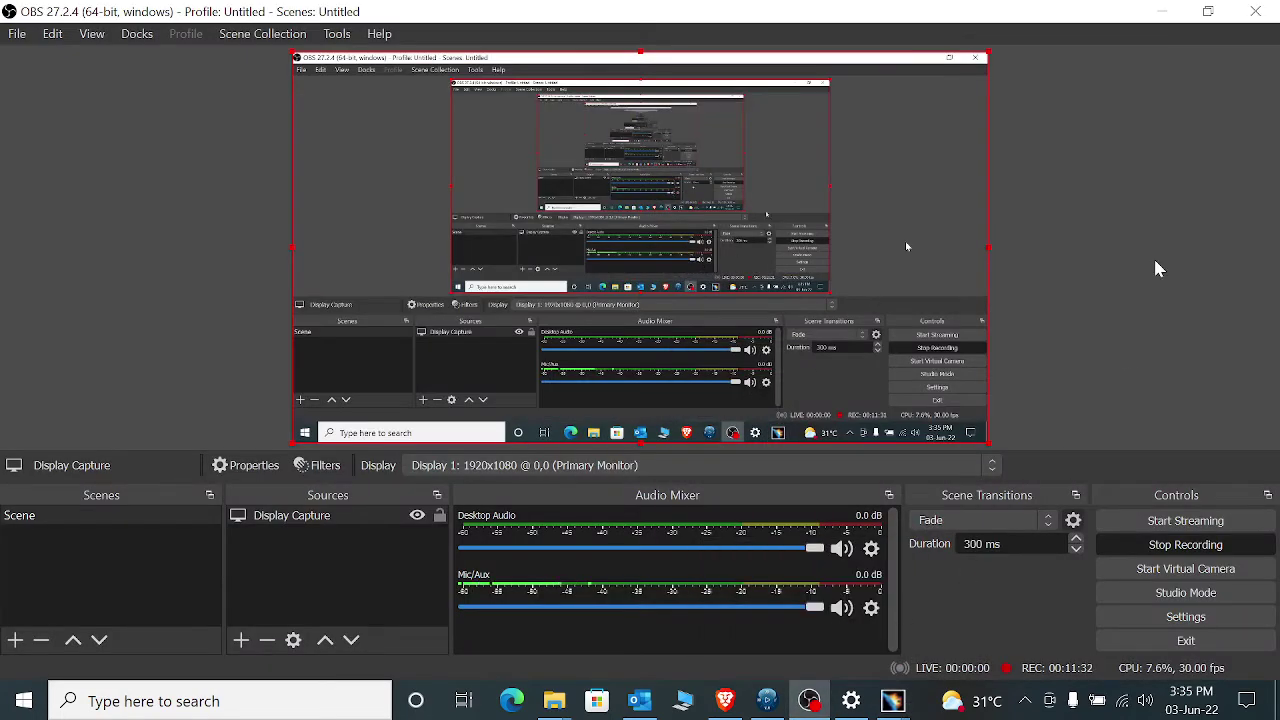
pyautogui.click(1161, 11)
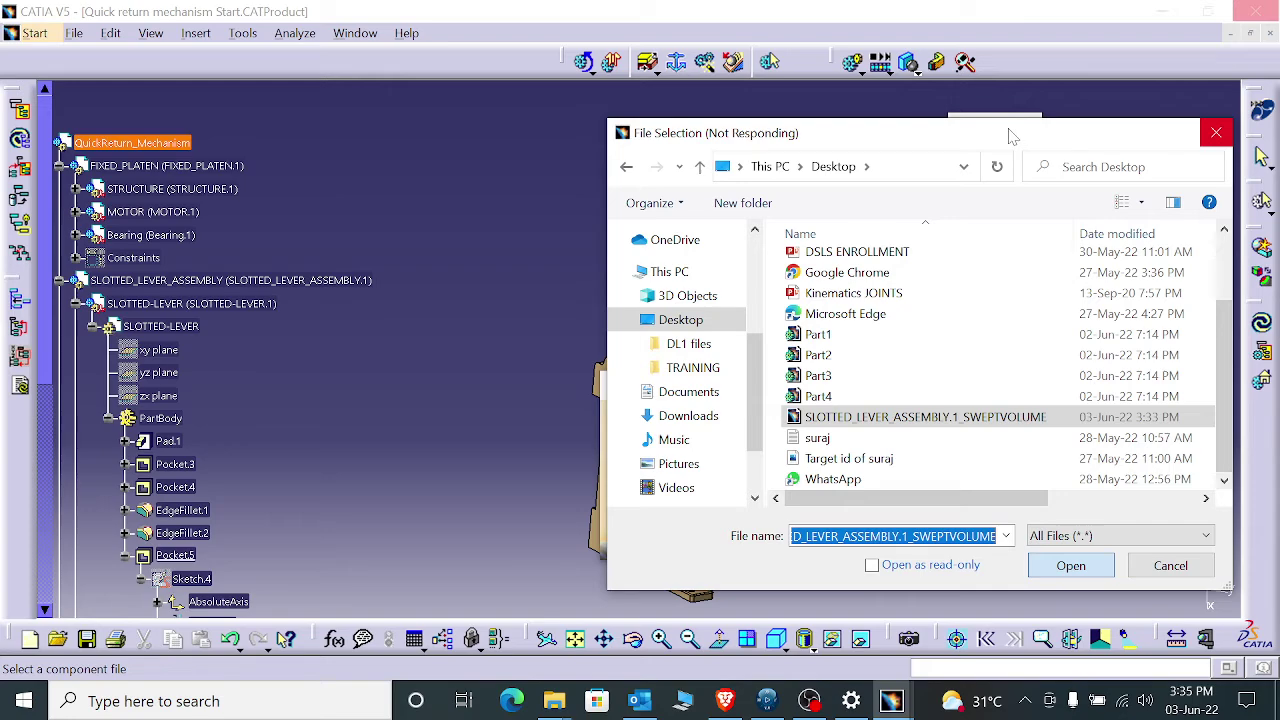
pyautogui.moveTo(1006, 129); pyautogui.dragTo(376, 160)
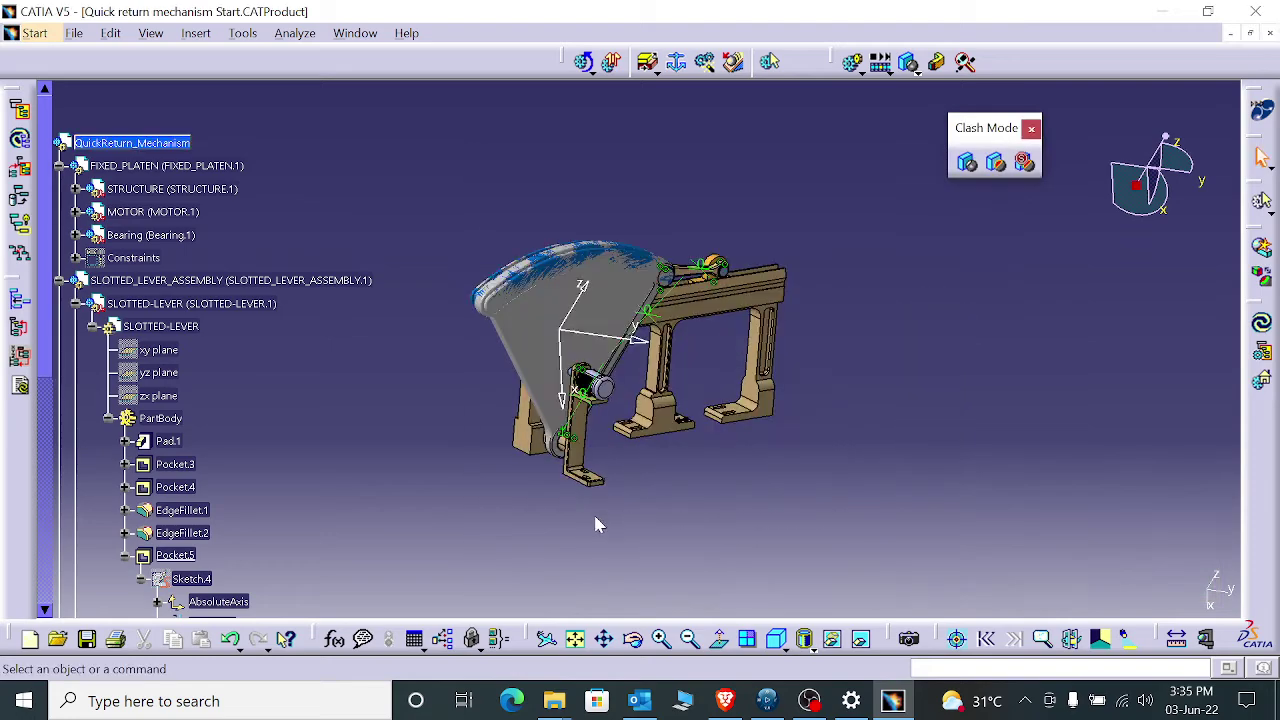
# - Collapse SLOTTED_LEVER_ASSEMBLY.1 in the tree and hide the inserted swept volume component
pyautogui.moveTo(648, 496); pyautogui.dragTo(762, 422, button='middle')
pyautogui.moveTo(762, 422); pyautogui.dragTo(1090, 515, button='middle')
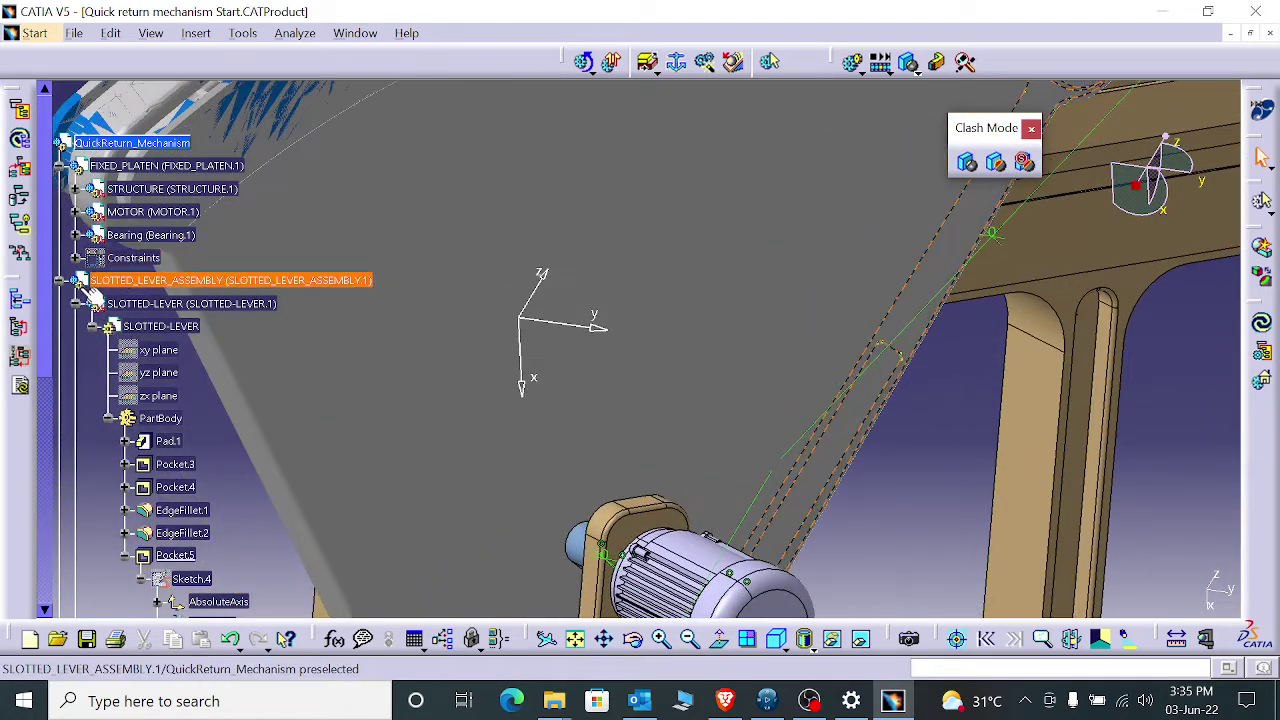
pyautogui.click(58, 280)
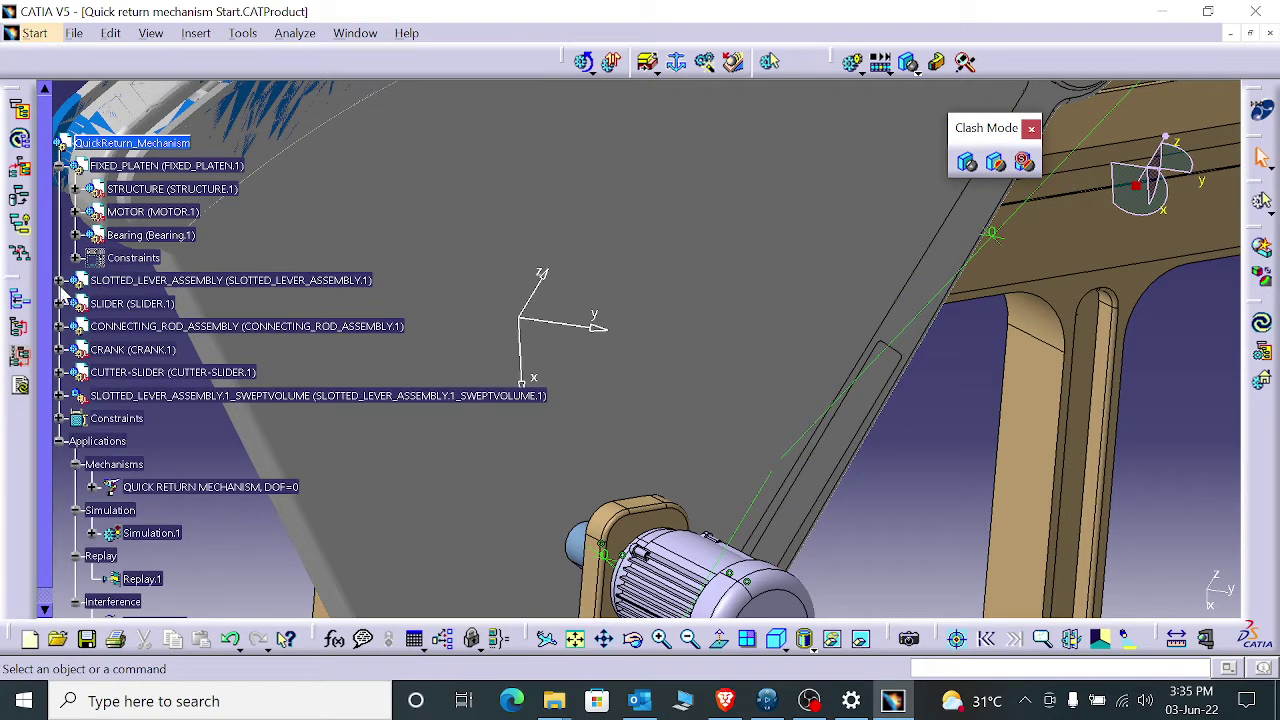
pyautogui.rightClick(175, 396)
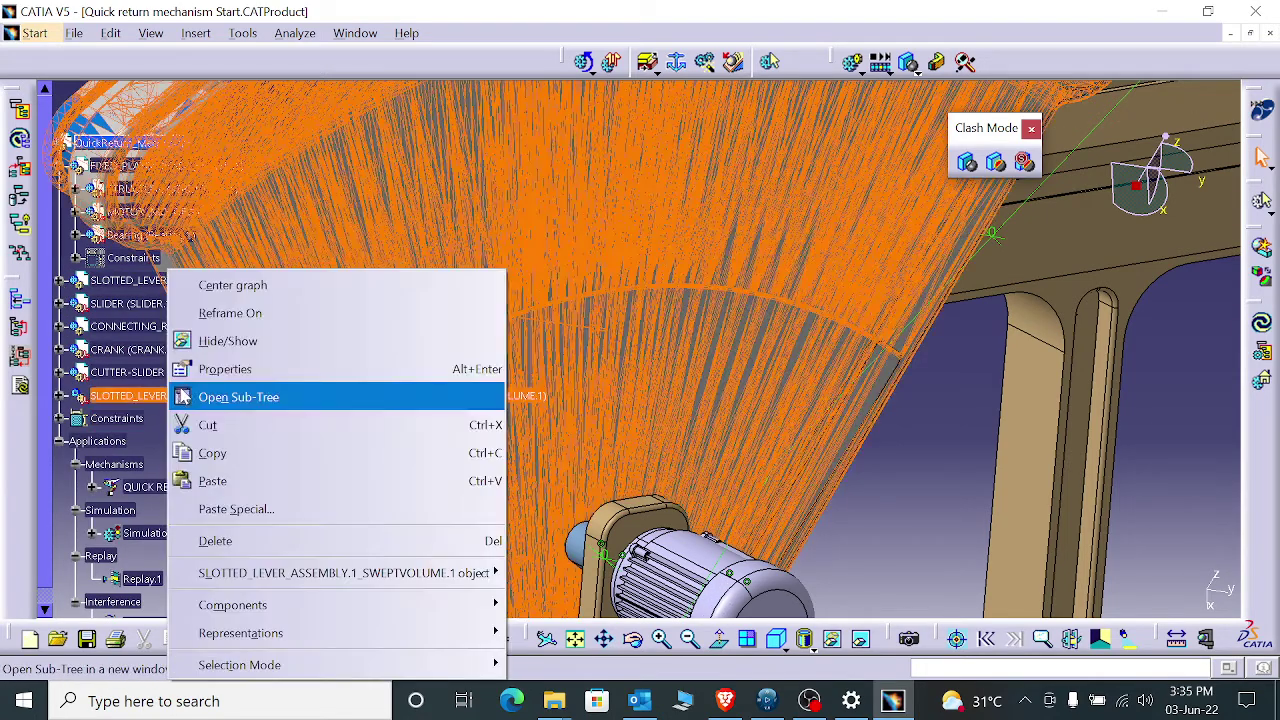
pyautogui.click(228, 341)
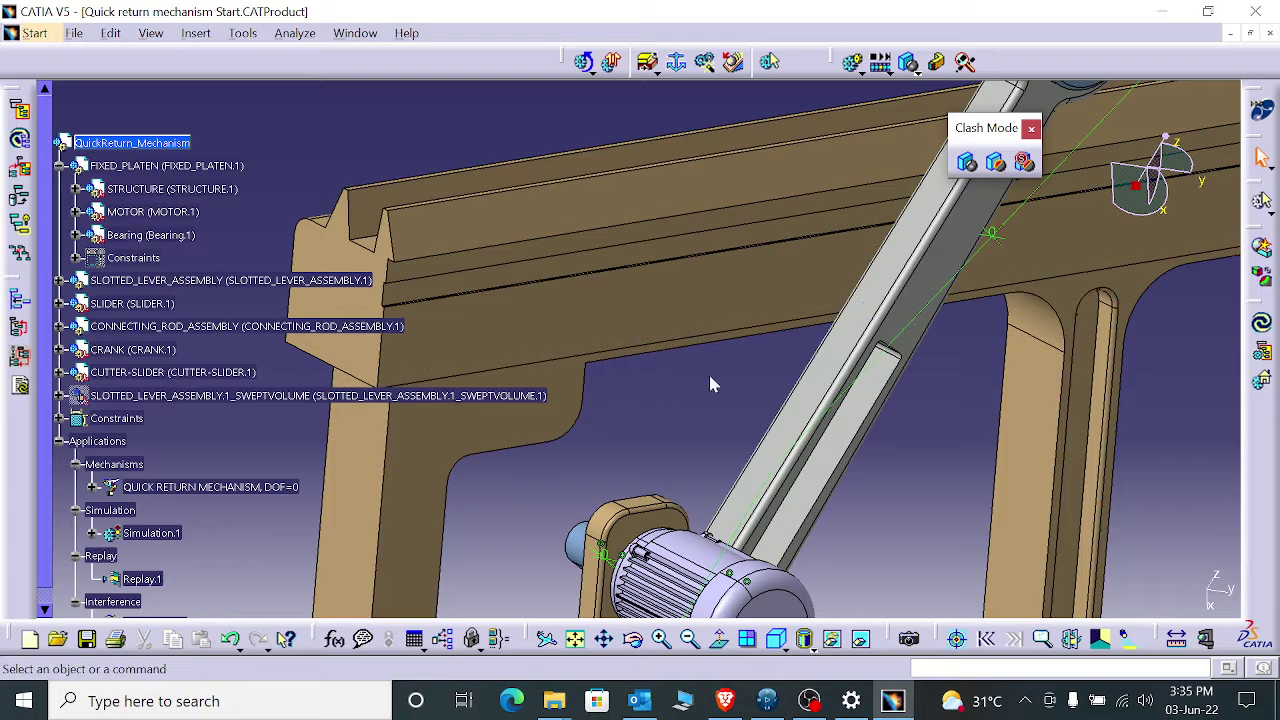
# - Show the SLOTTED_LEVER_ASSEMBLY.1_SWEPTVOLUME component again over the mechanism
pyautogui.moveTo(712, 400); pyautogui.dragTo(720, 455, button='middle')
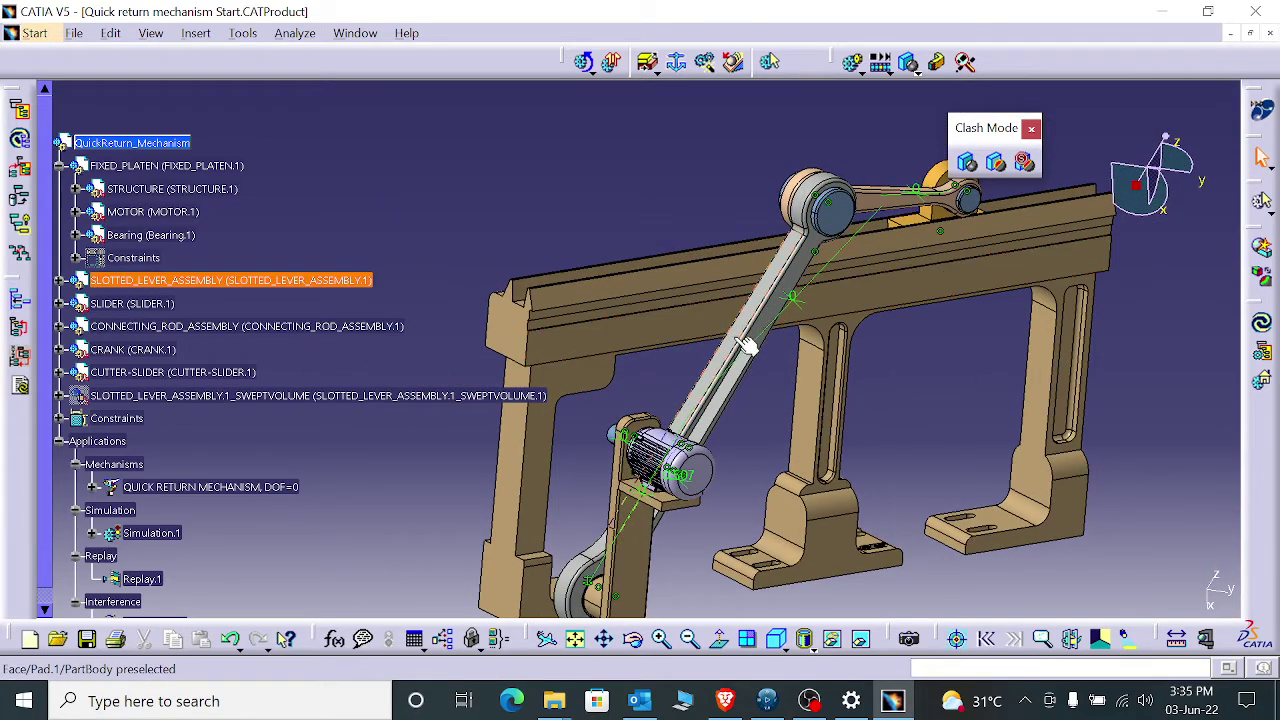
pyautogui.rightClick(190, 396)
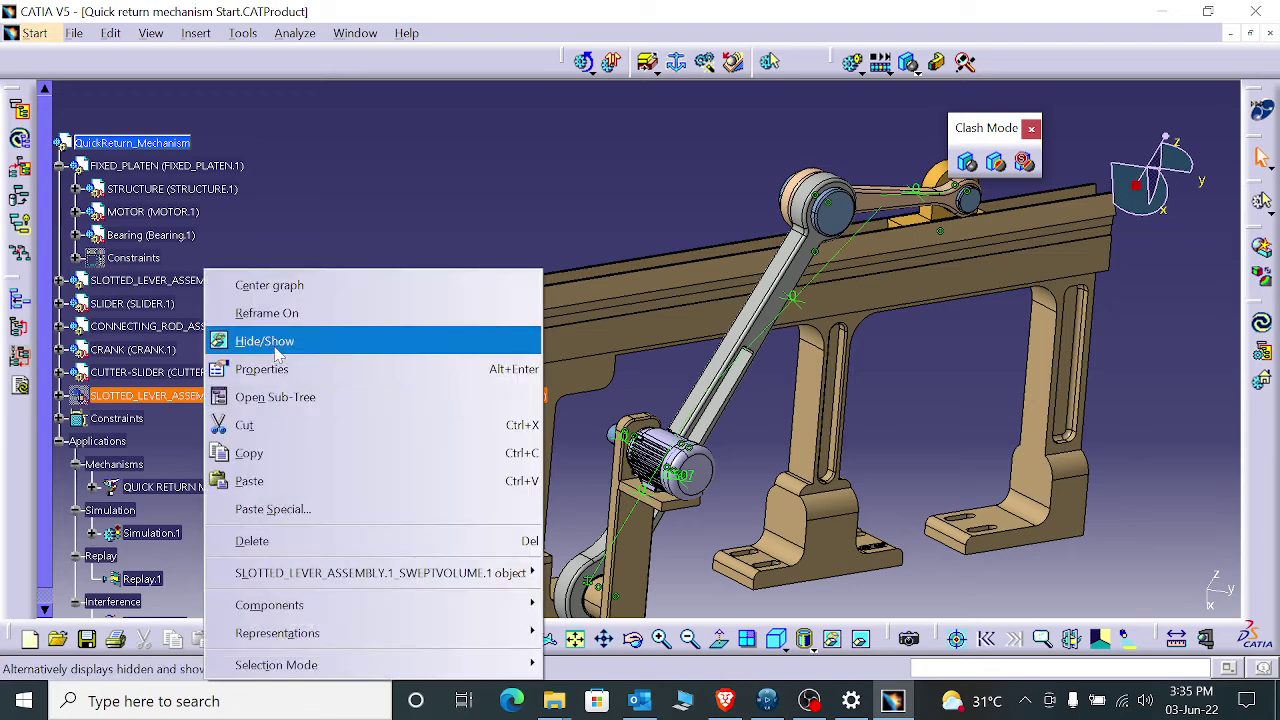
pyautogui.click(245, 340)
pyautogui.moveTo(791, 358); pyautogui.dragTo(823, 387, button='middle')
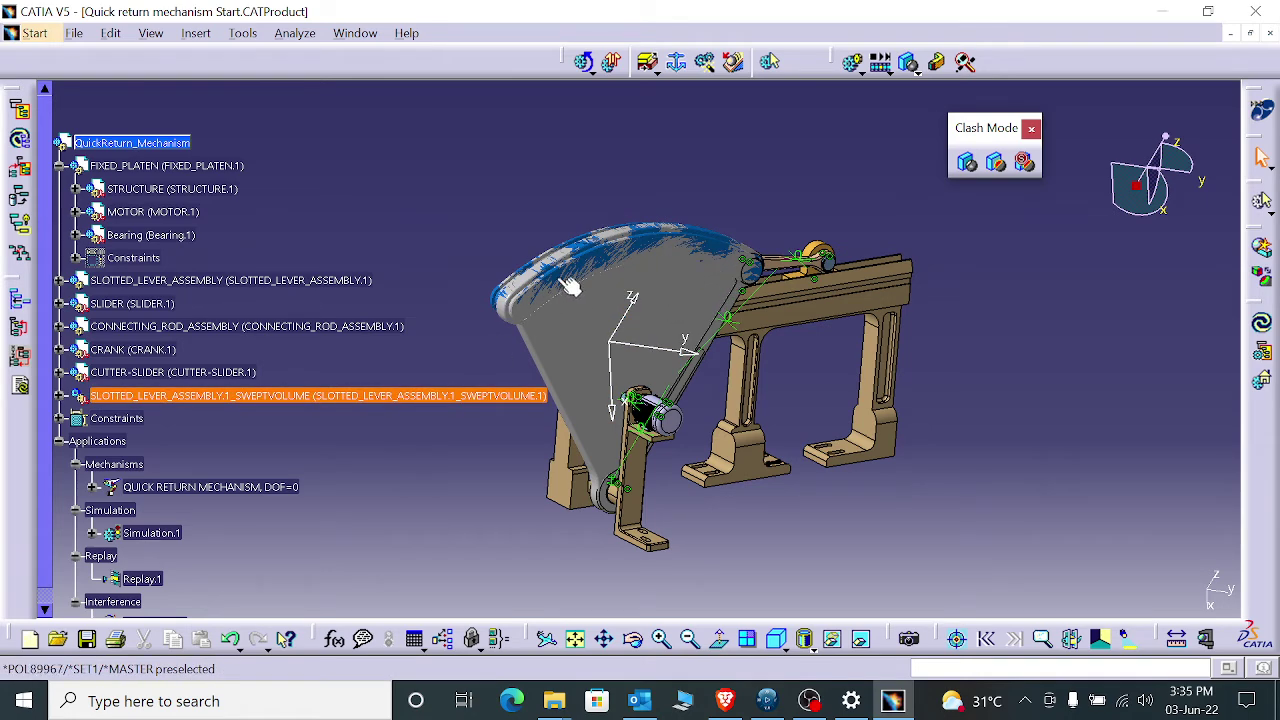
# - Measure the minimum distance between the fixed structure's end face and the swept volume's side surface, keeping the measure
pyautogui.moveTo(523, 512); pyautogui.dragTo(714, 503, button='middle')
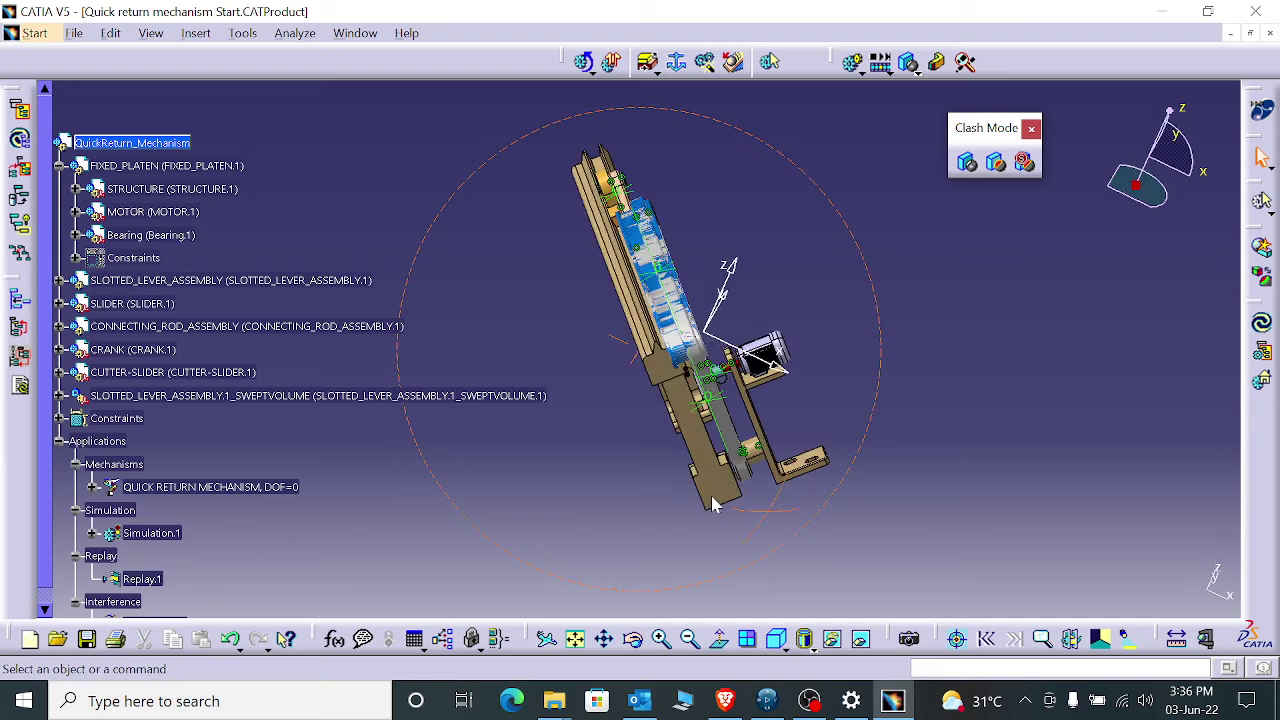
pyautogui.moveTo(690, 546); pyautogui.dragTo(753, 565, button='middle')
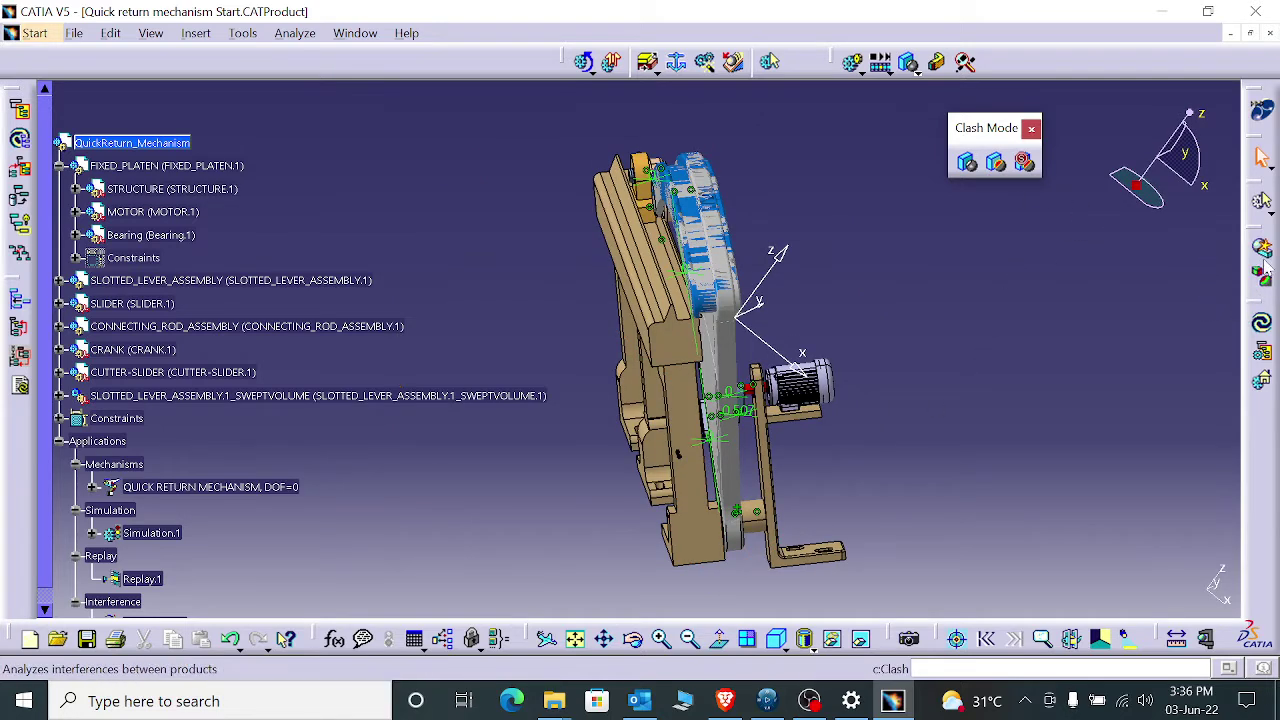
pyautogui.click(1177, 638)
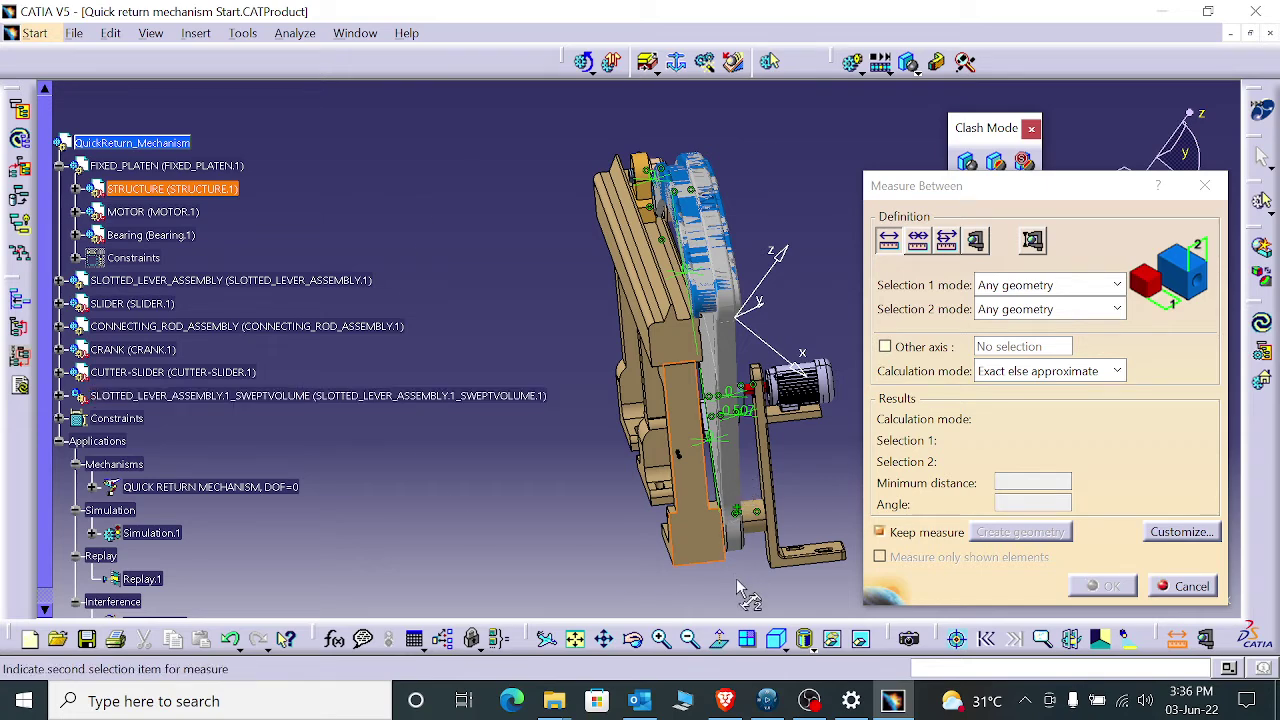
pyautogui.click(661, 638)
pyautogui.moveTo(539, 393); pyautogui.dragTo(383, 266, button='middle')
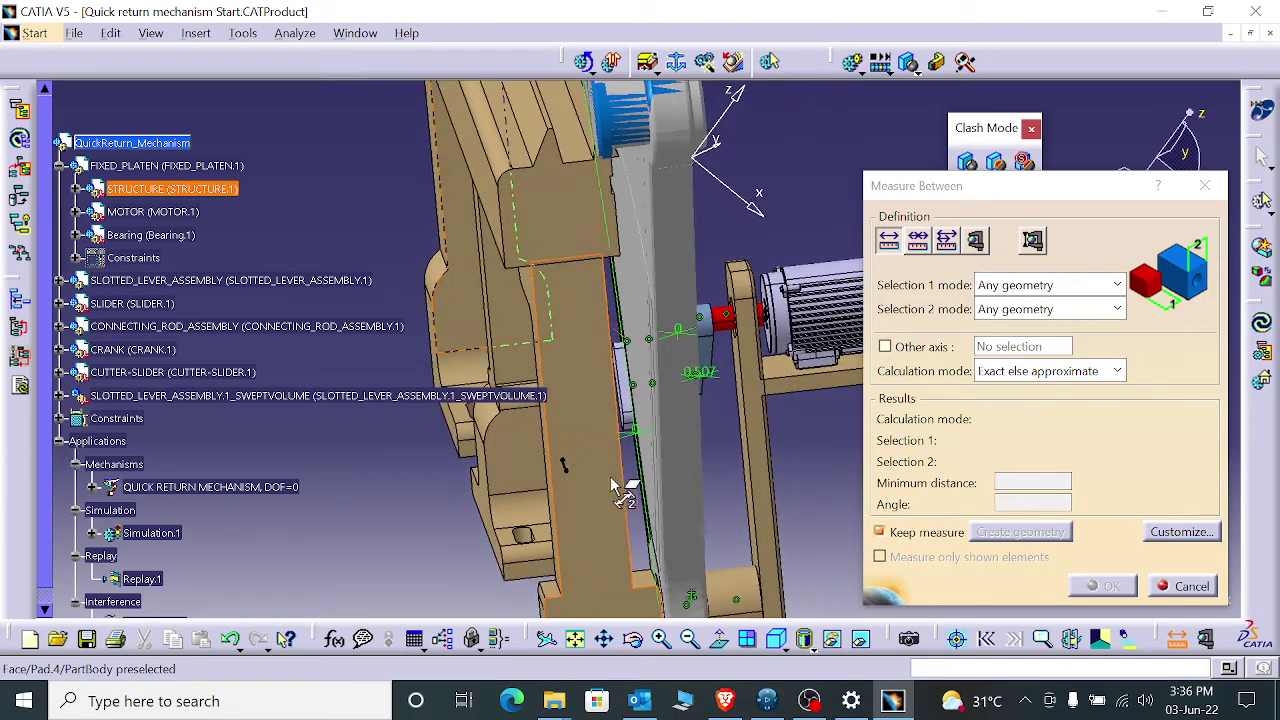
pyautogui.click(673, 506)
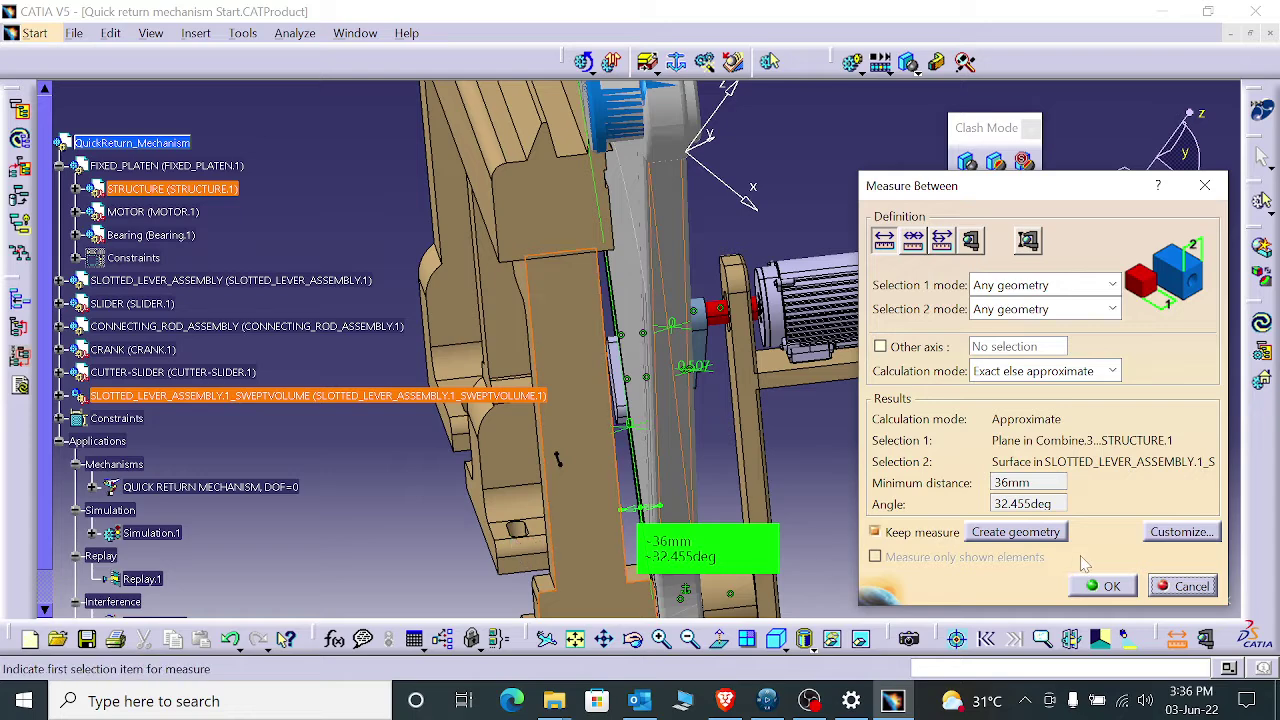
pyautogui.click(1100, 587)
# - Hide the SLOTTED_LEVER_ASSEMBLY.1_SWEPTVOLUME component so only the original mechanism parts are displayed
pyautogui.moveTo(906, 449); pyautogui.dragTo(936, 522, button='middle')
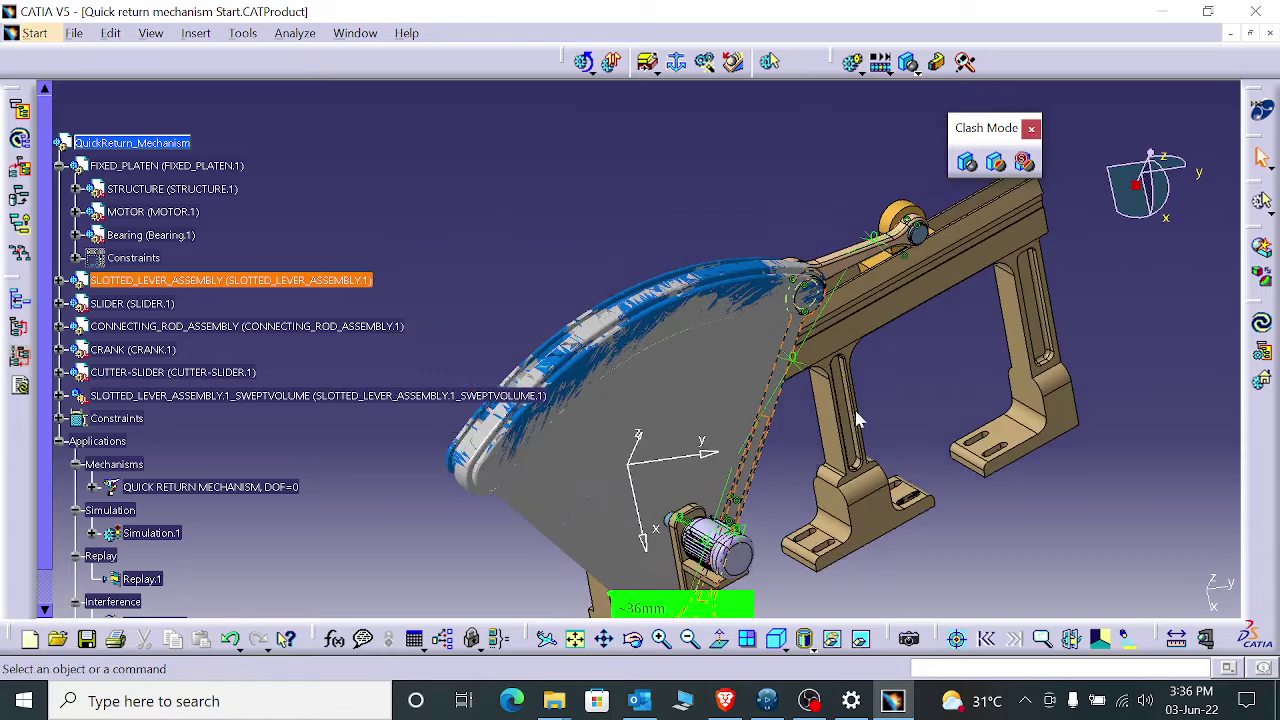
pyautogui.scroll(-2, 217, 453)
pyautogui.scroll(-1, 220, 461)
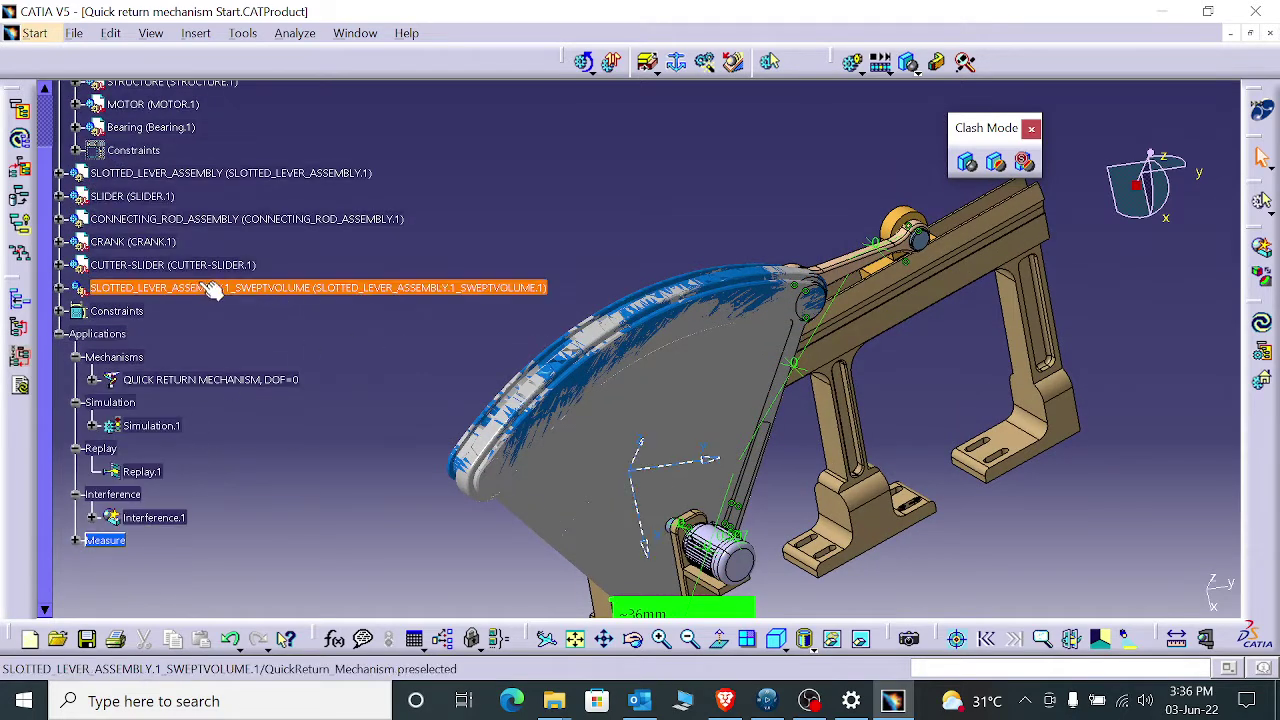
pyautogui.rightClick(300, 319)
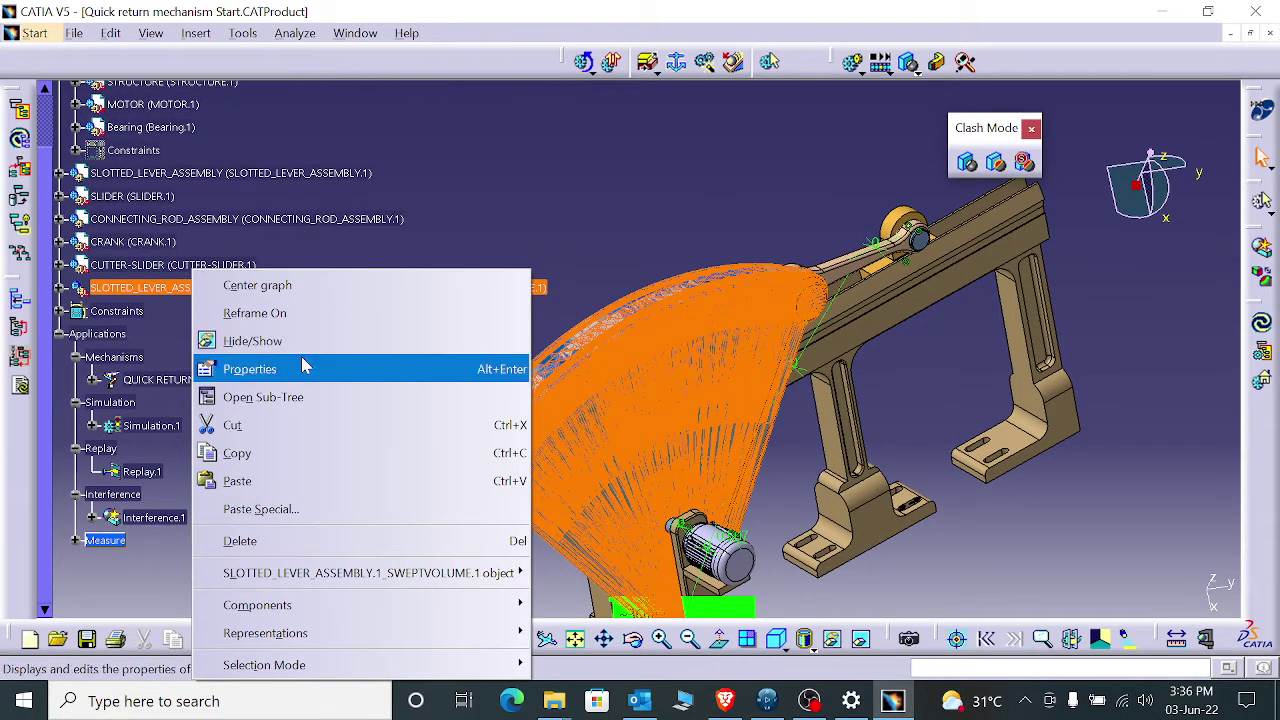
pyautogui.click(306, 340)
pyautogui.moveTo(433, 390); pyautogui.dragTo(509, 486, button='middle')
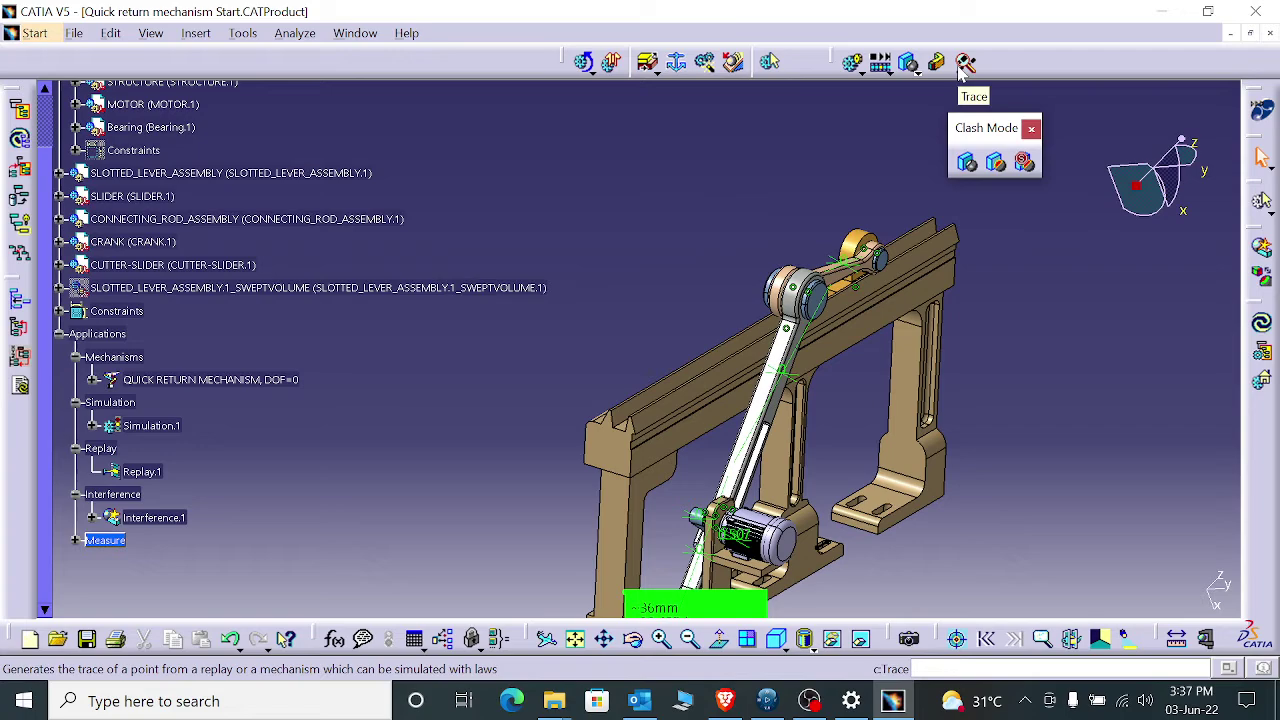
pyautogui.scroll(5, 240, 330)
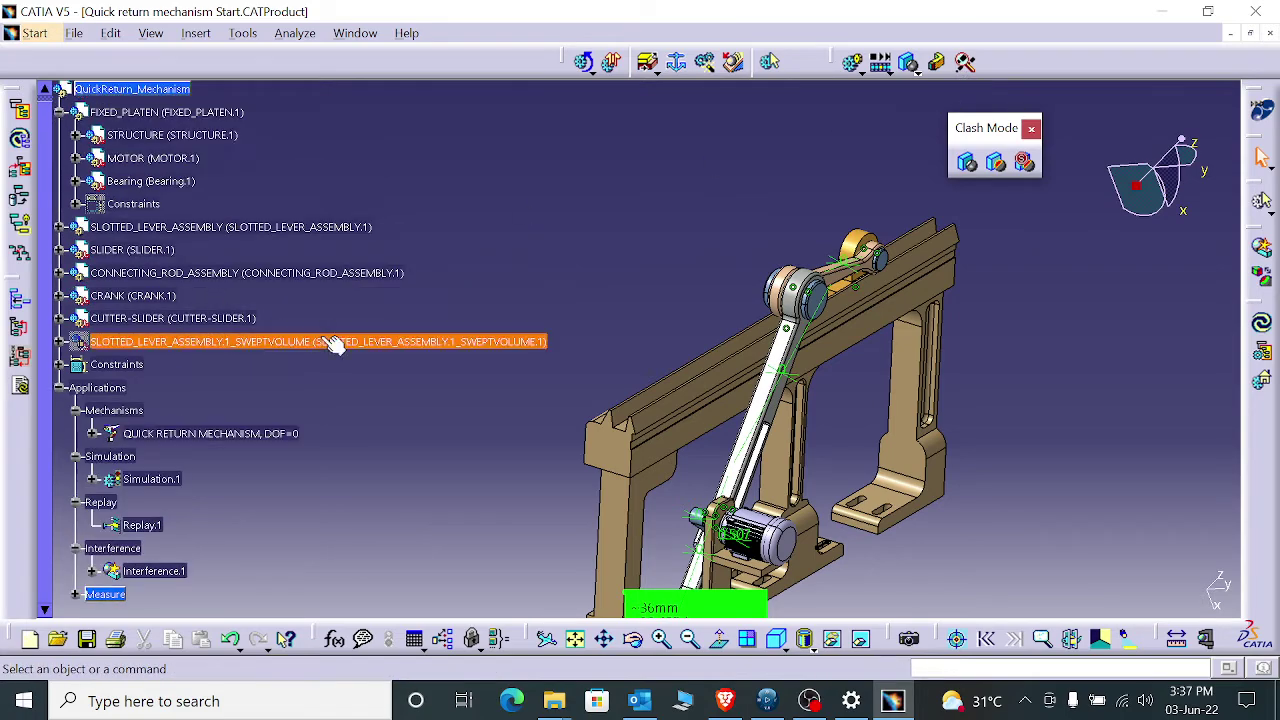
pyautogui.moveTo(848, 408); pyautogui.dragTo(909, 343, button='middle')
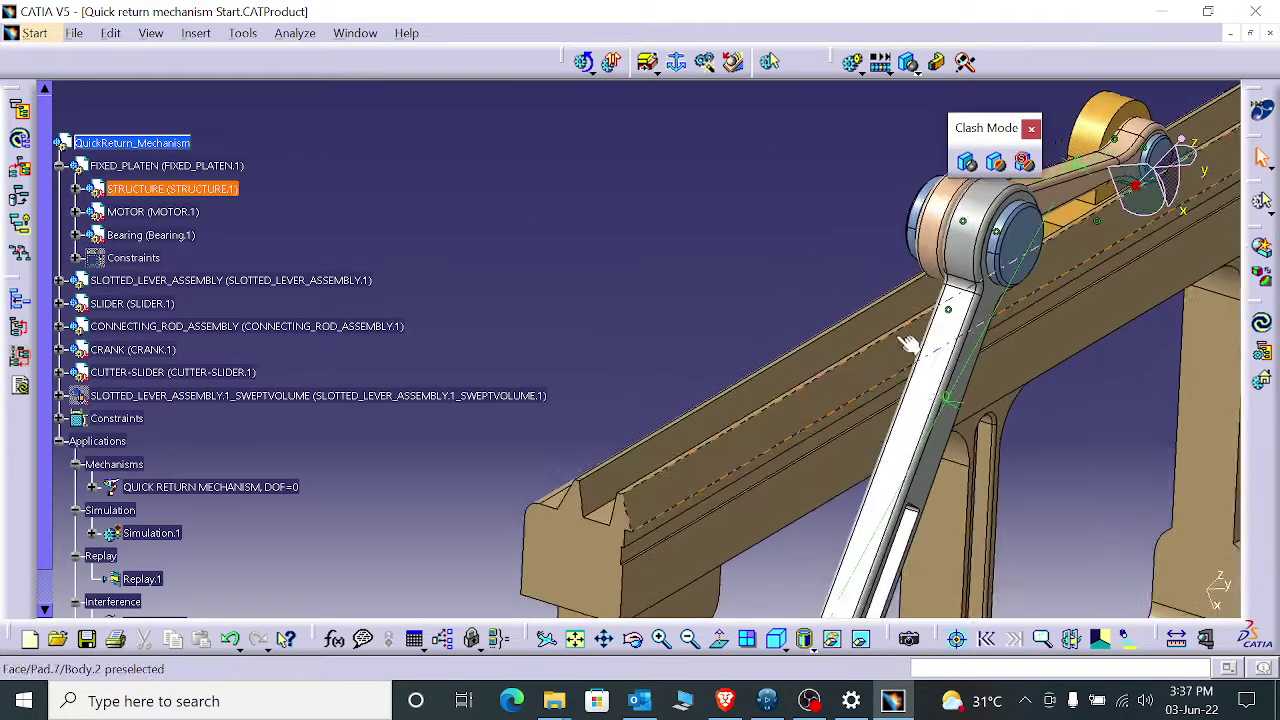
pyautogui.moveTo(960, 385); pyautogui.dragTo(695, 420, button='middle')
pyautogui.moveTo(640, 345); pyautogui.dragTo(580, 370, button='middle')
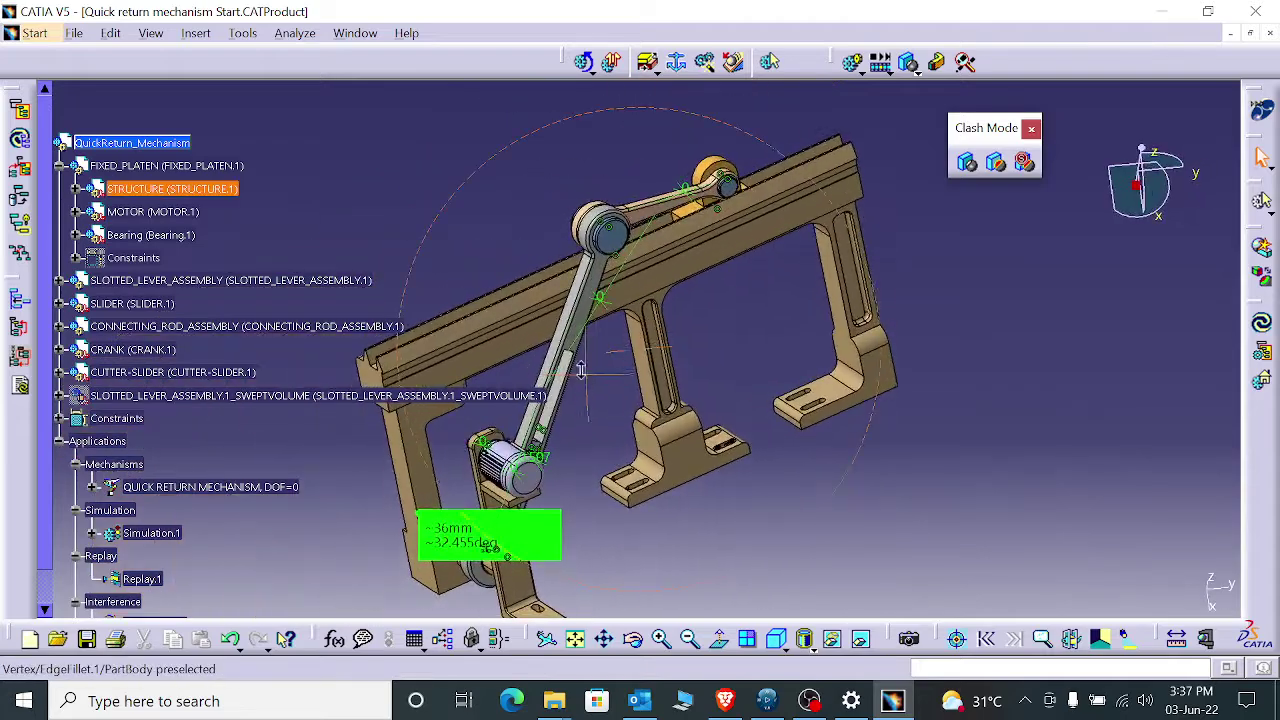
pyautogui.moveTo(651, 325); pyautogui.dragTo(720, 250, button='middle')
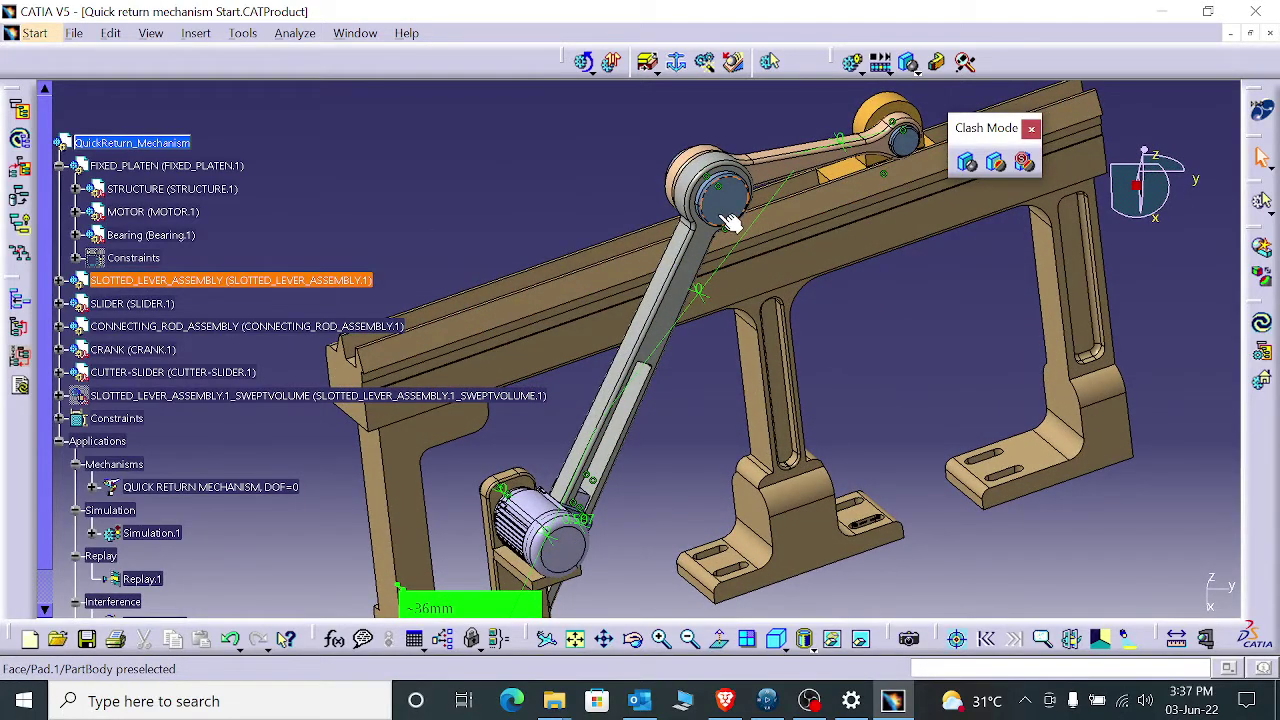
pyautogui.moveTo(837, 313); pyautogui.dragTo(736, 310, button='middle')
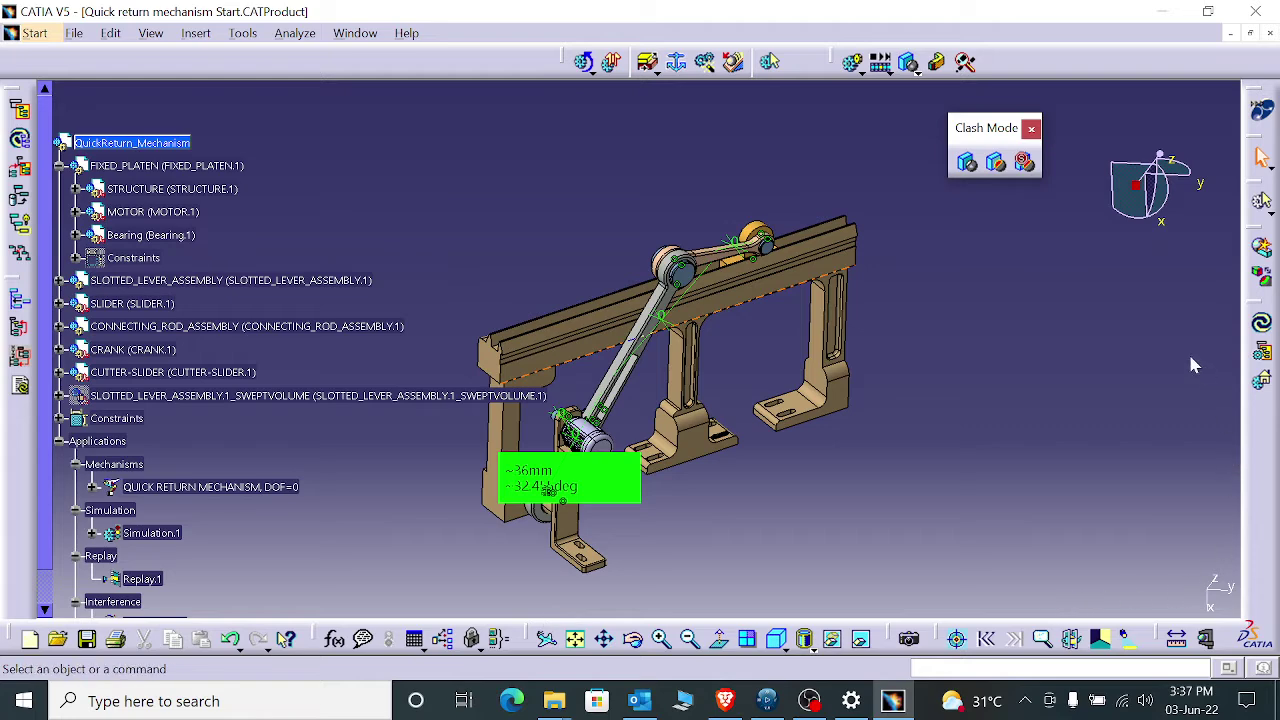
pyautogui.rightClick(1268, 440)
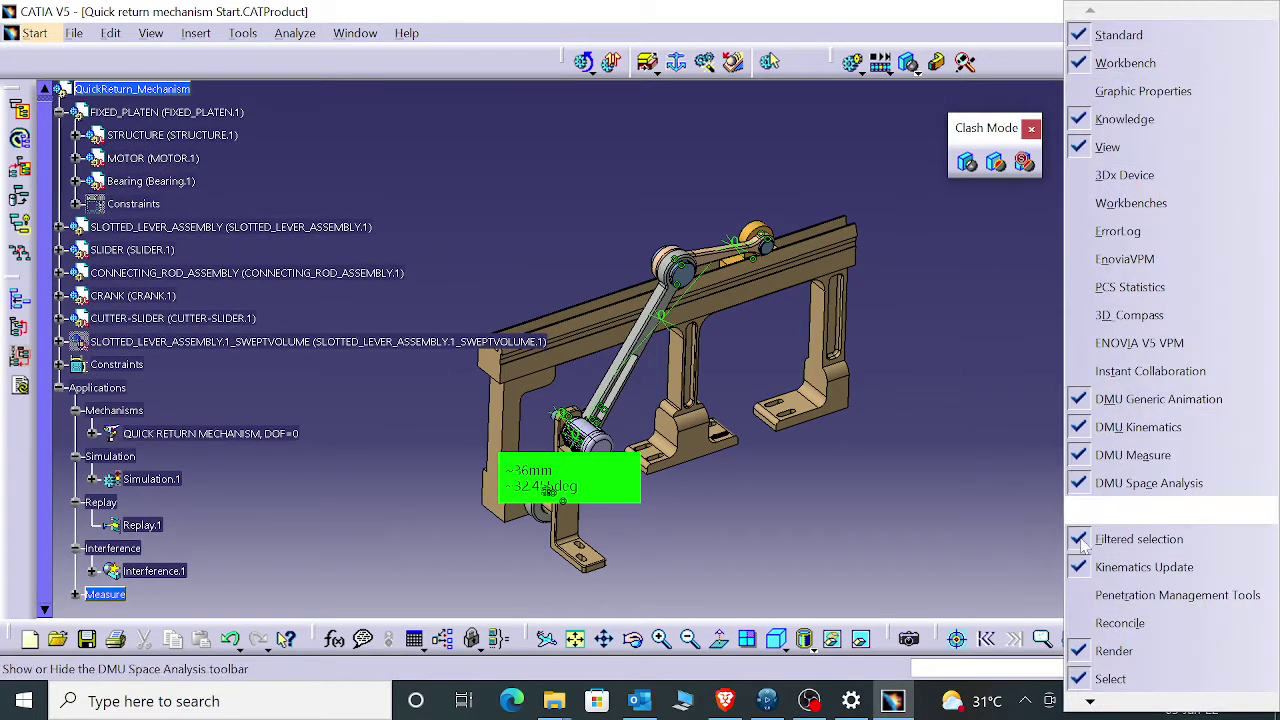
pyautogui.moveTo(1087, 706)
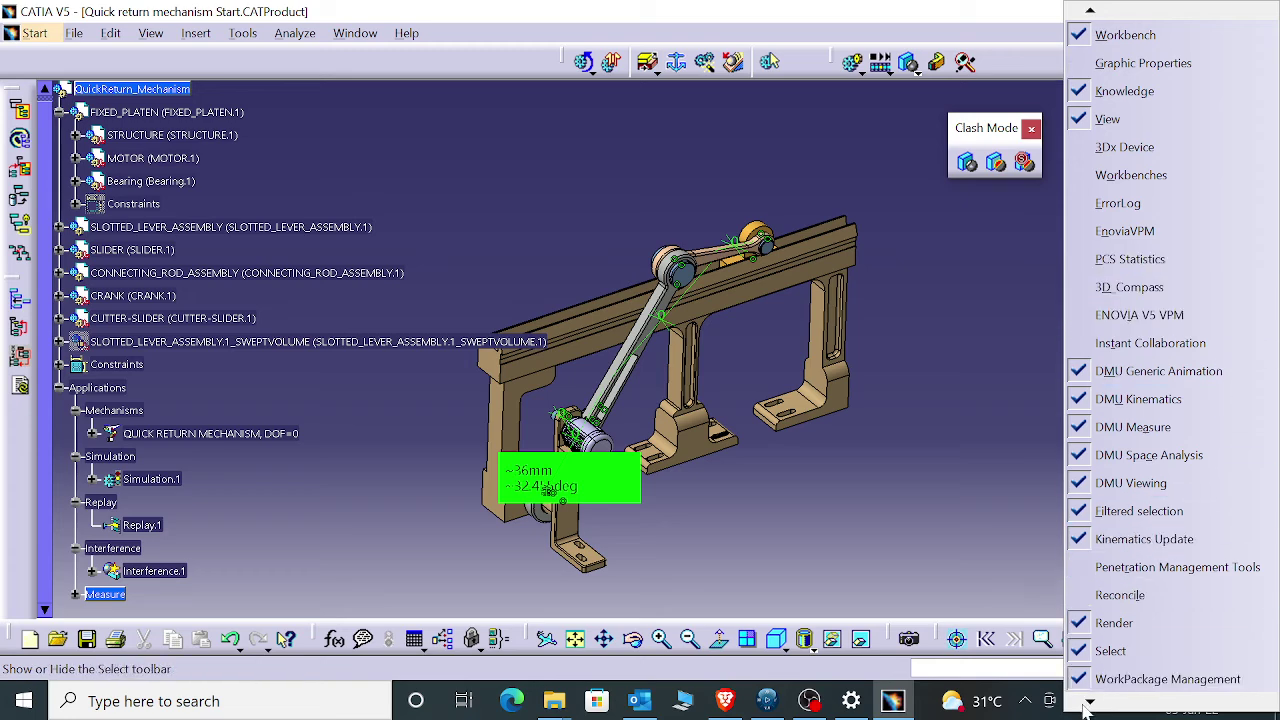
pyautogui.click(727, 187)
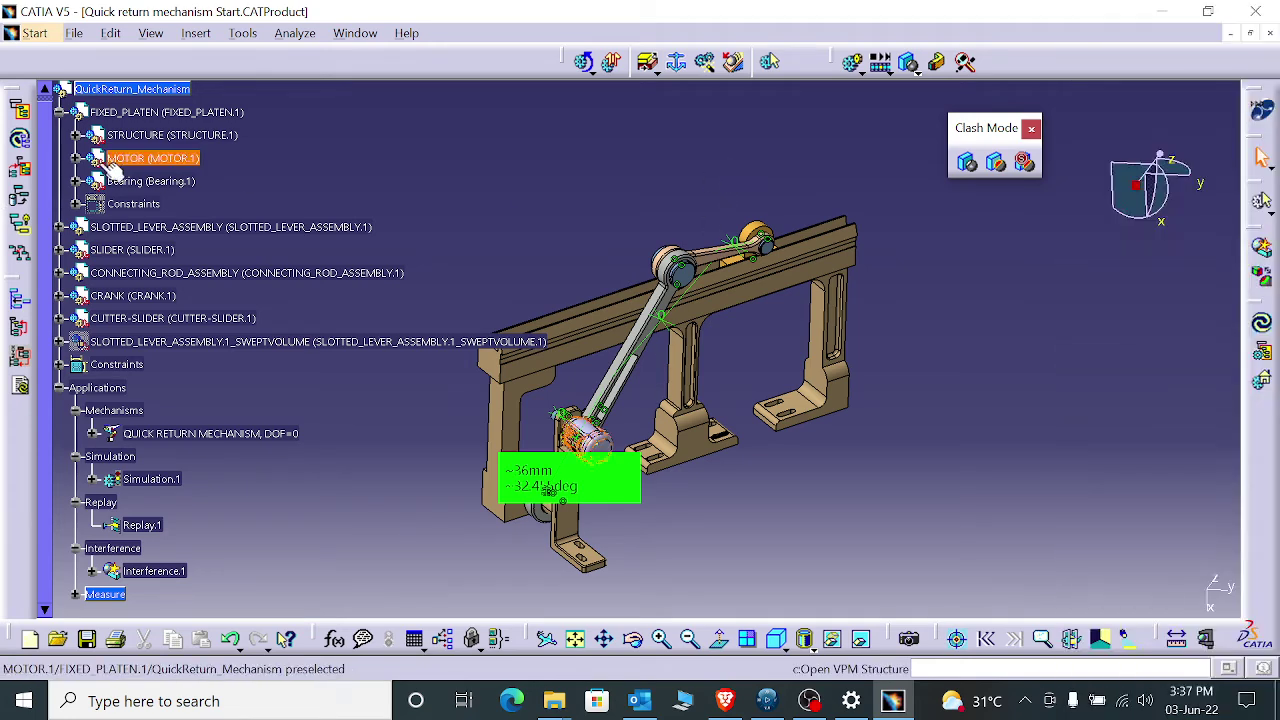
# - Activate the clevis pin at the slotted lever's upper end and create an on-plane point on its end face at H 0 mm, V 0 mm
pyautogui.doubleClick(680, 274)
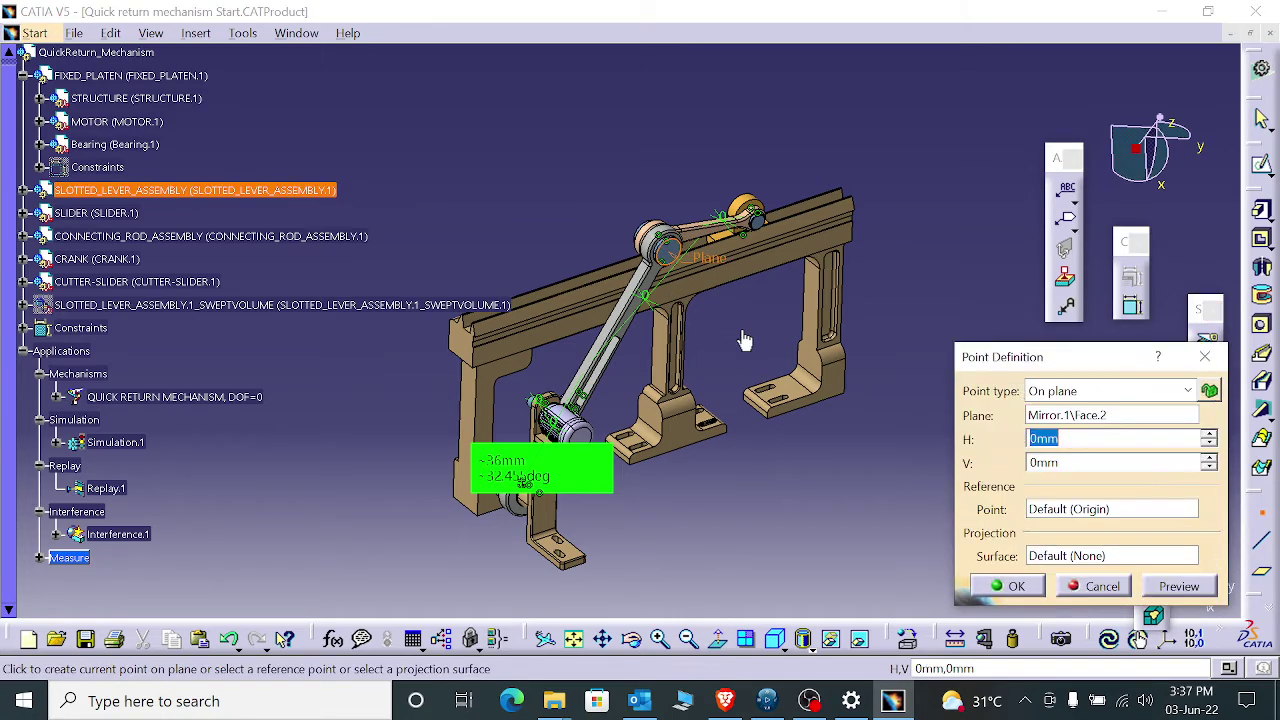
pyautogui.moveTo(740, 332); pyautogui.dragTo(740, 377, button='middle')
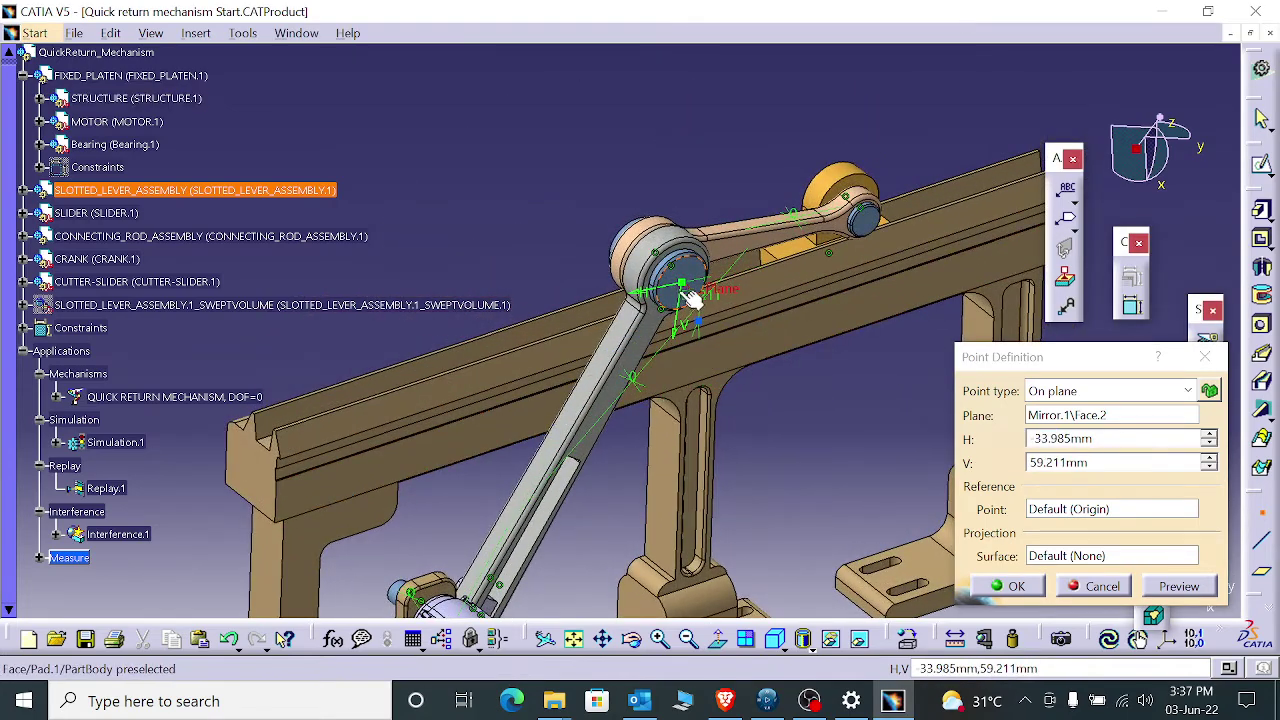
pyautogui.moveTo(1103, 439); pyautogui.dragTo(931, 457)
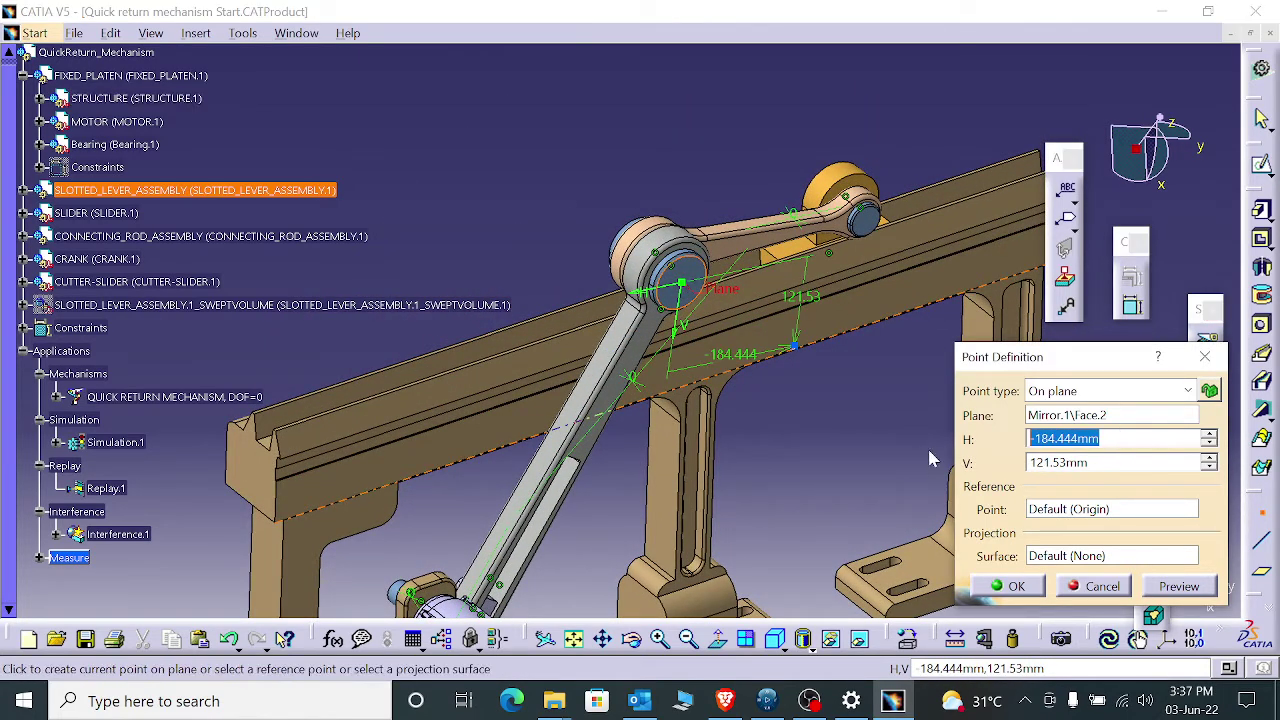
pyautogui.write('0')
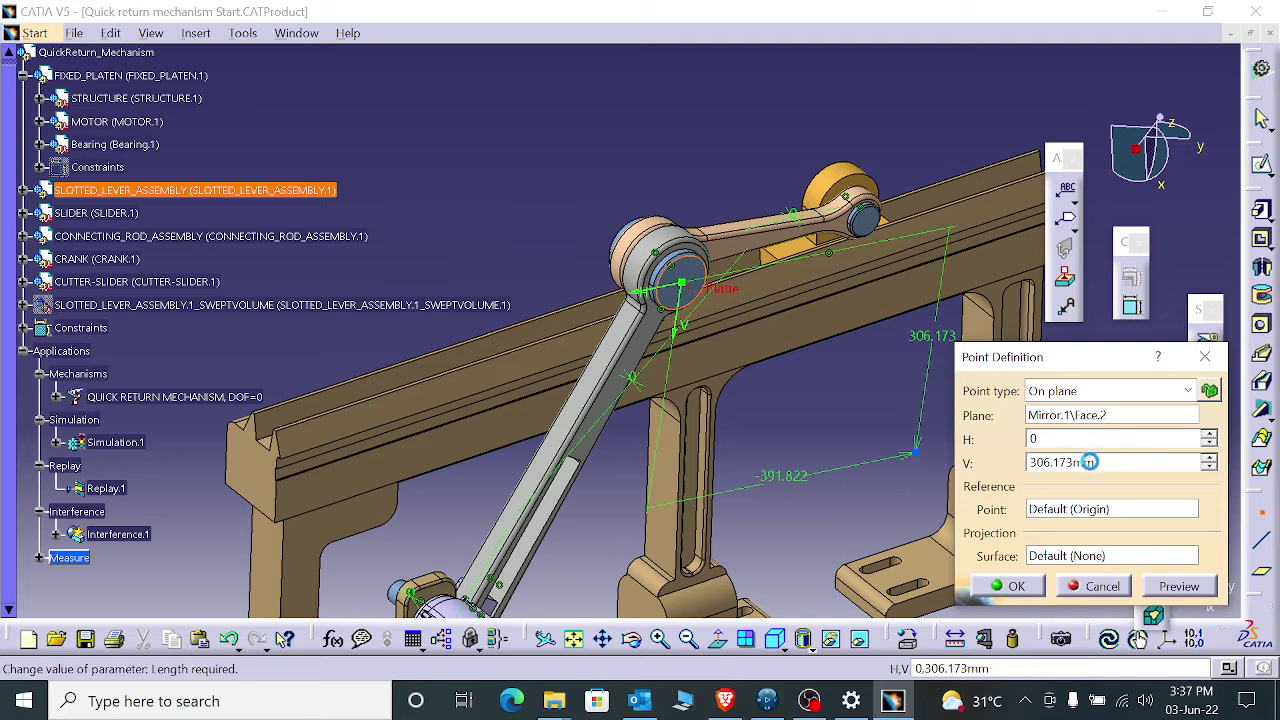
pyautogui.moveTo(1090, 462); pyautogui.dragTo(1030, 462)
pyautogui.write('0')
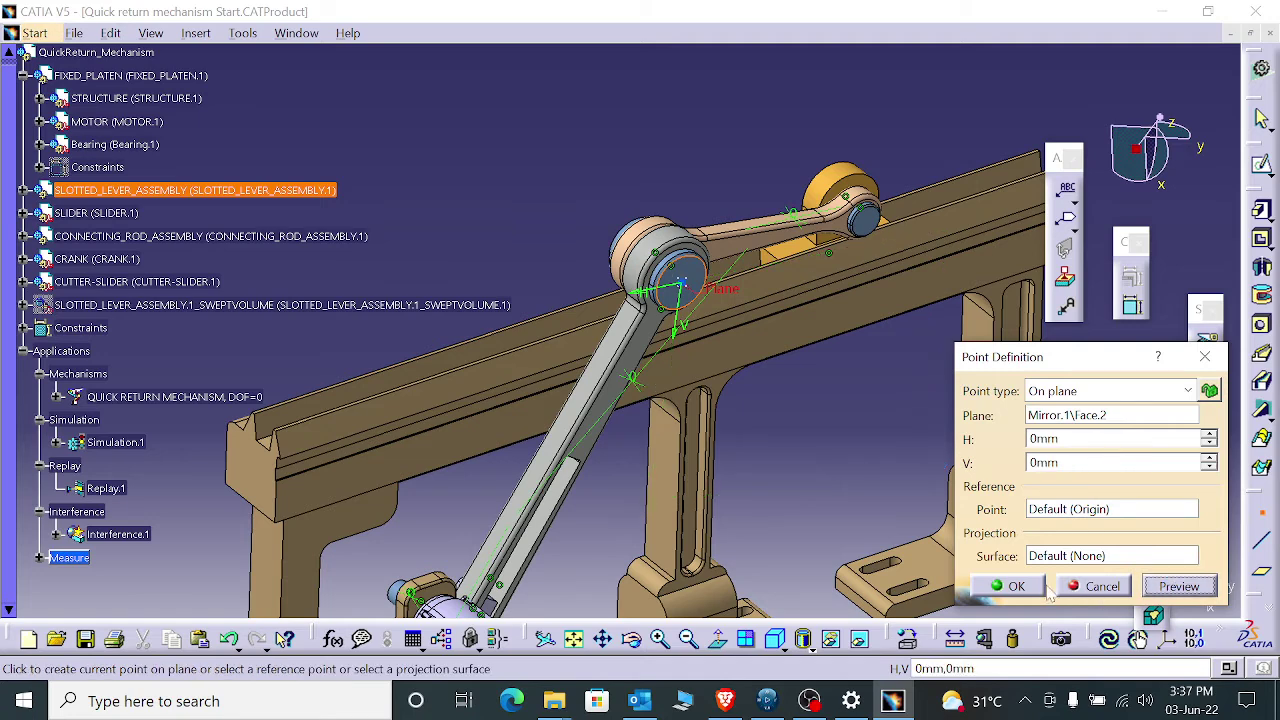
pyautogui.click(1012, 584)
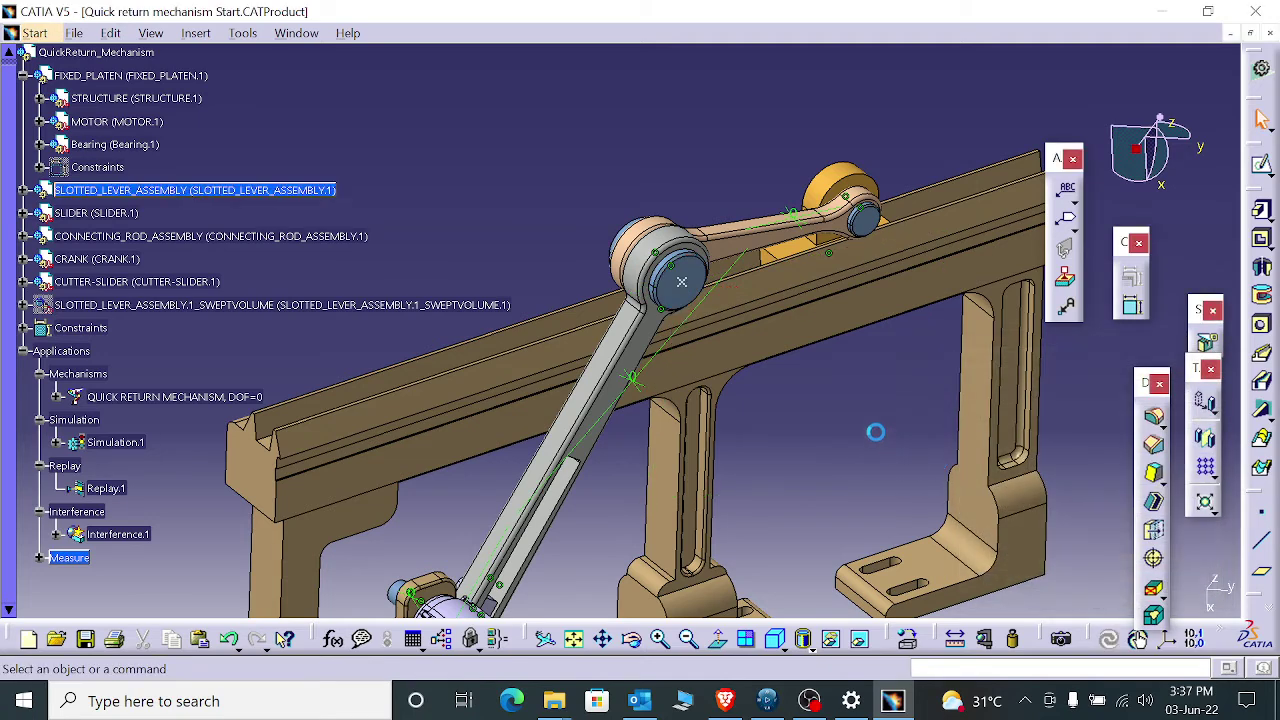
# - Start a line from the pin's new centre point and set its type to Point-Direction
pyautogui.click(1261, 540)
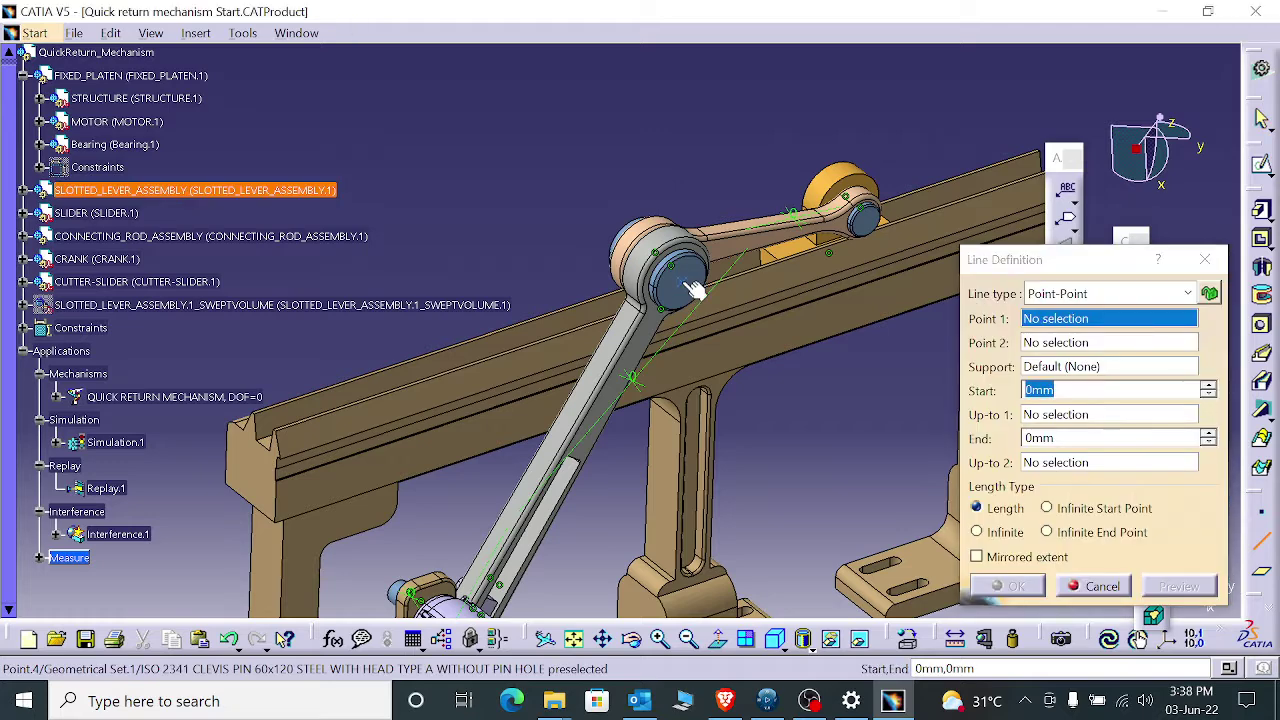
pyautogui.click(681, 283)
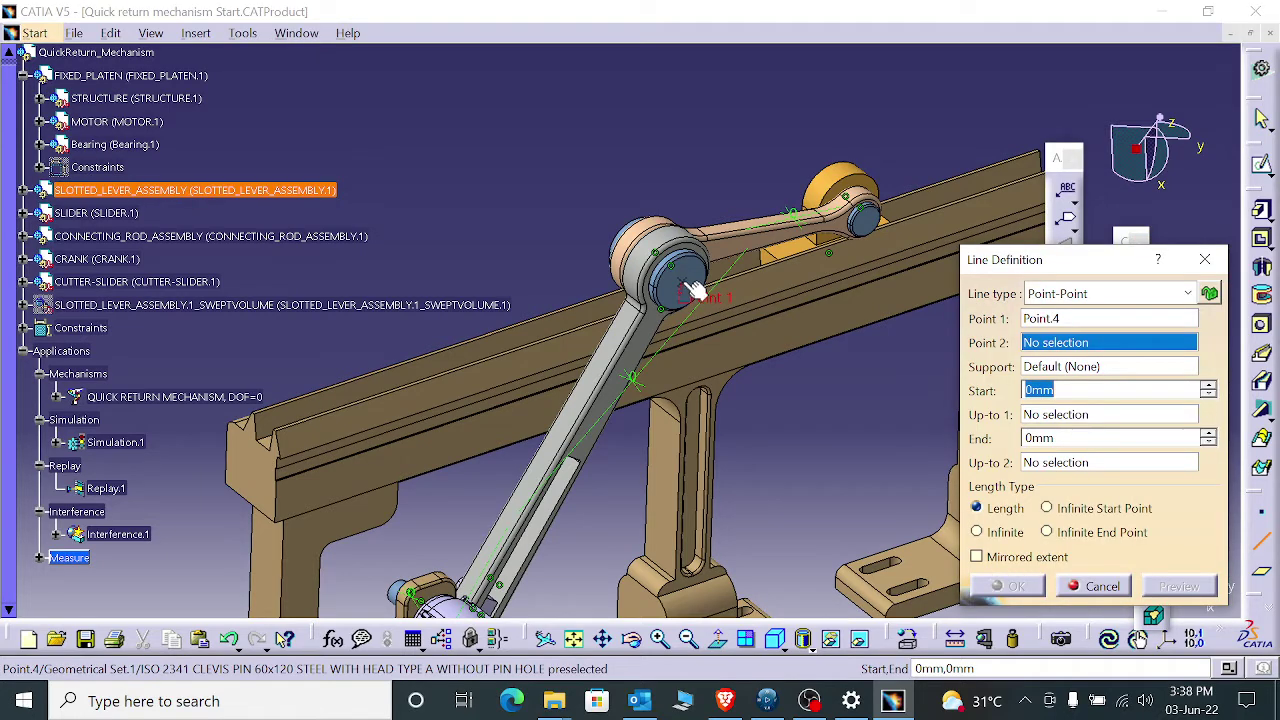
pyautogui.rightClick(1055, 342)
pyautogui.click(1078, 296)
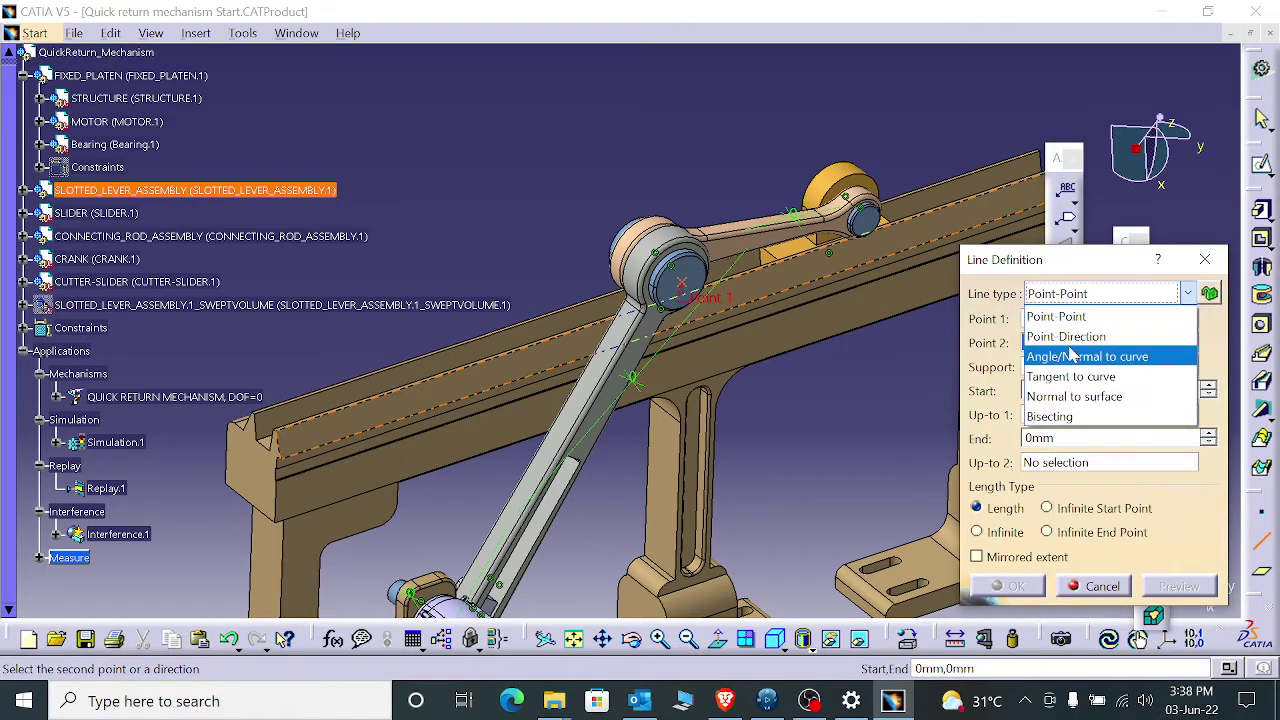
pyautogui.click(1067, 337)
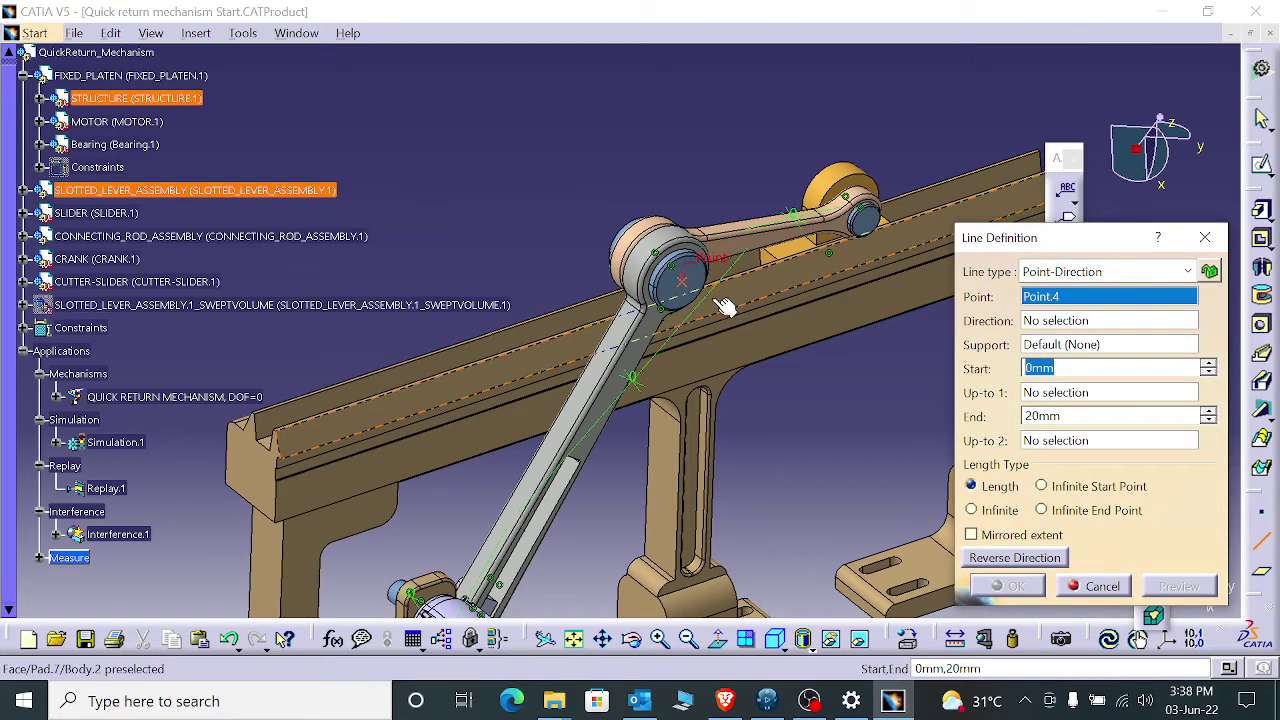
# - Try the Y Component and the Z Component as the line's direction
pyautogui.rightClick(1060, 322)
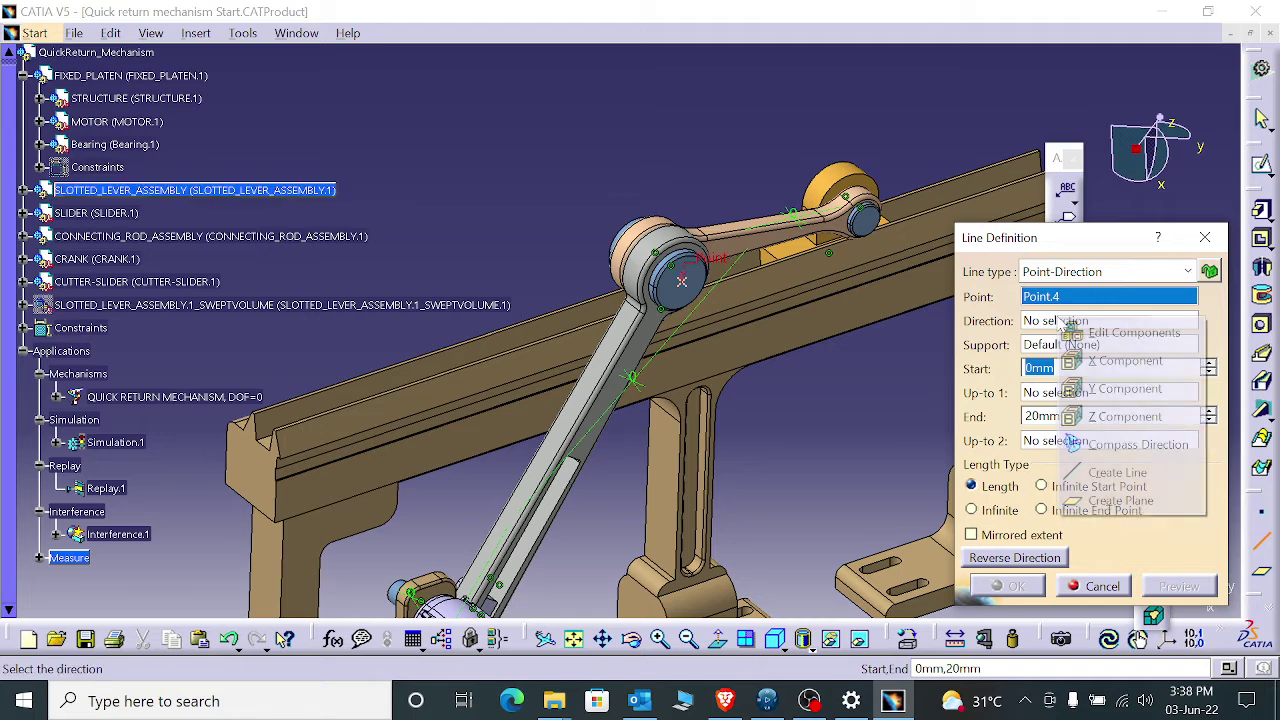
pyautogui.click(1118, 389)
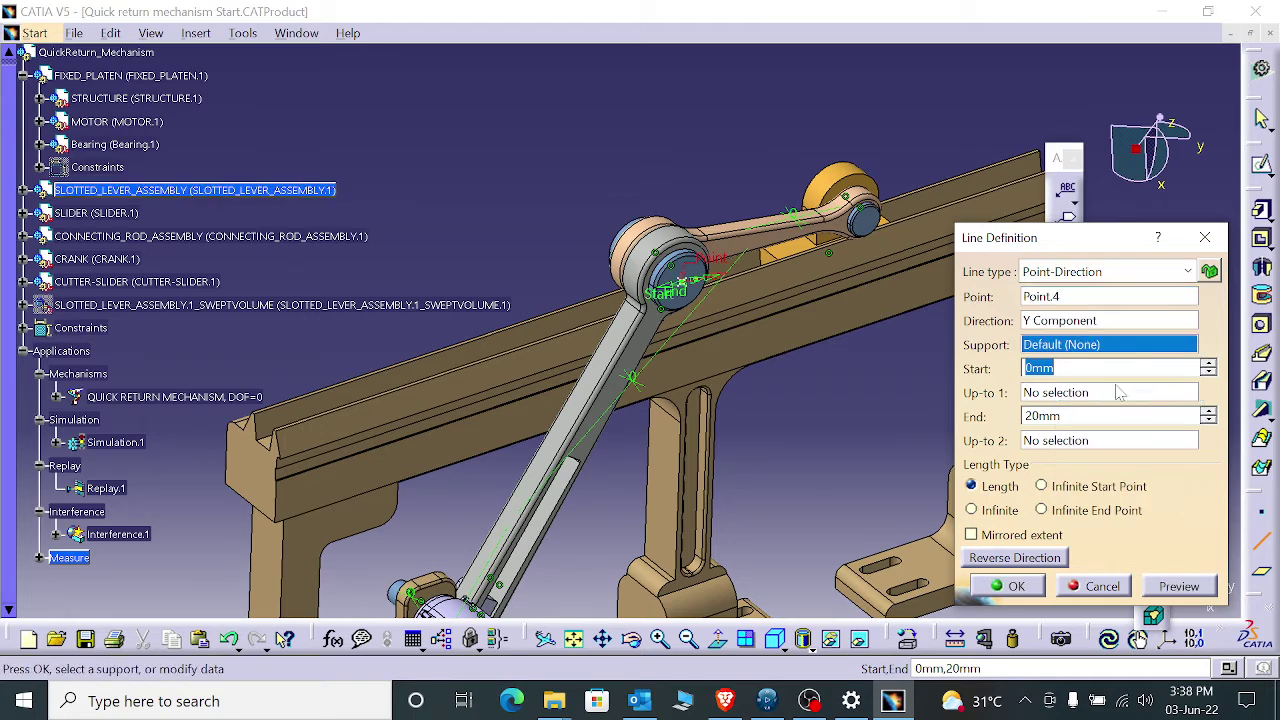
pyautogui.rightClick(1081, 330)
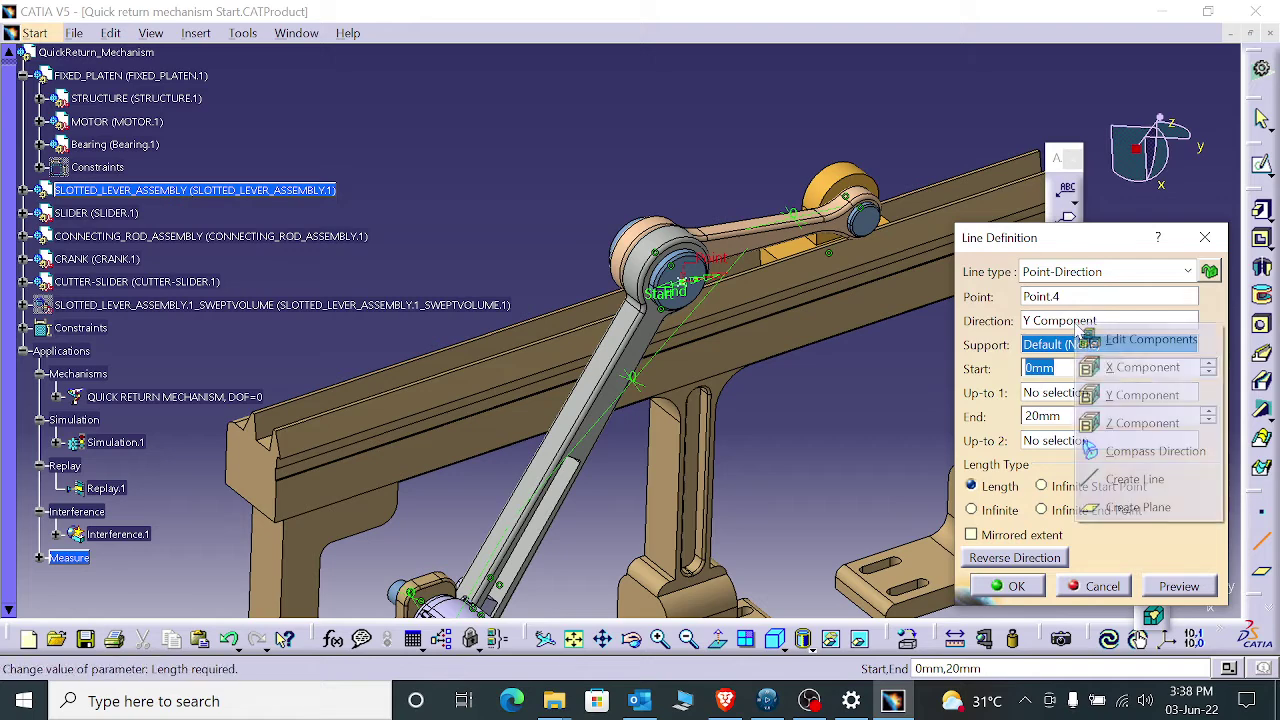
pyautogui.click(1108, 422)
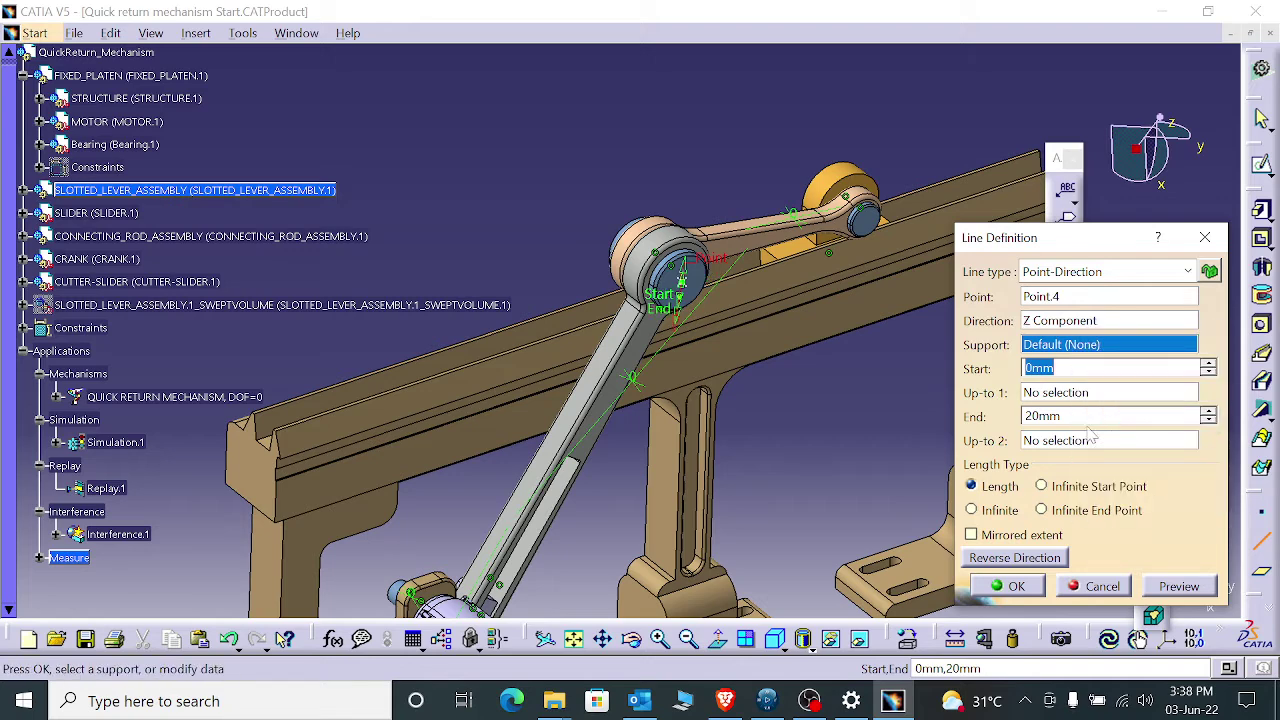
# - Set the line's direction to X Component and create it from 0 mm to 20 mm
pyautogui.rightClick(1060, 322)
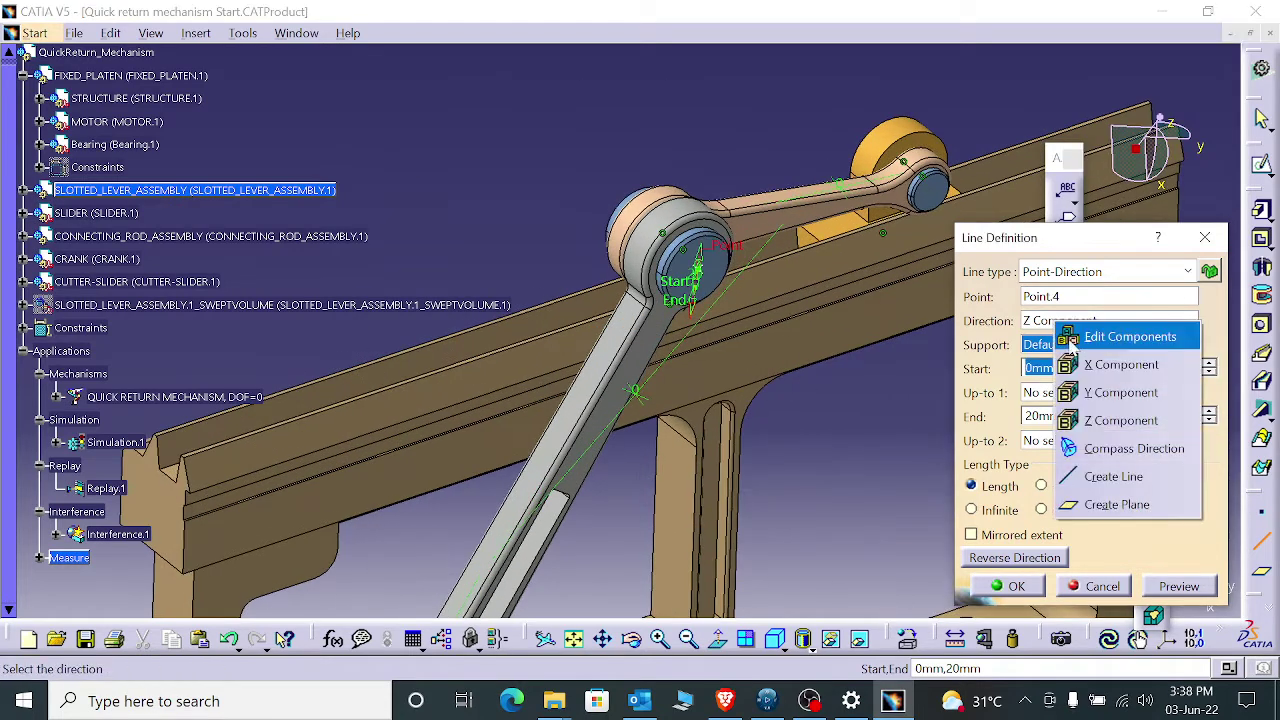
pyautogui.click(1088, 369)
pyautogui.moveTo(763, 380); pyautogui.dragTo(790, 420, button='middle')
pyautogui.click(1178, 588)
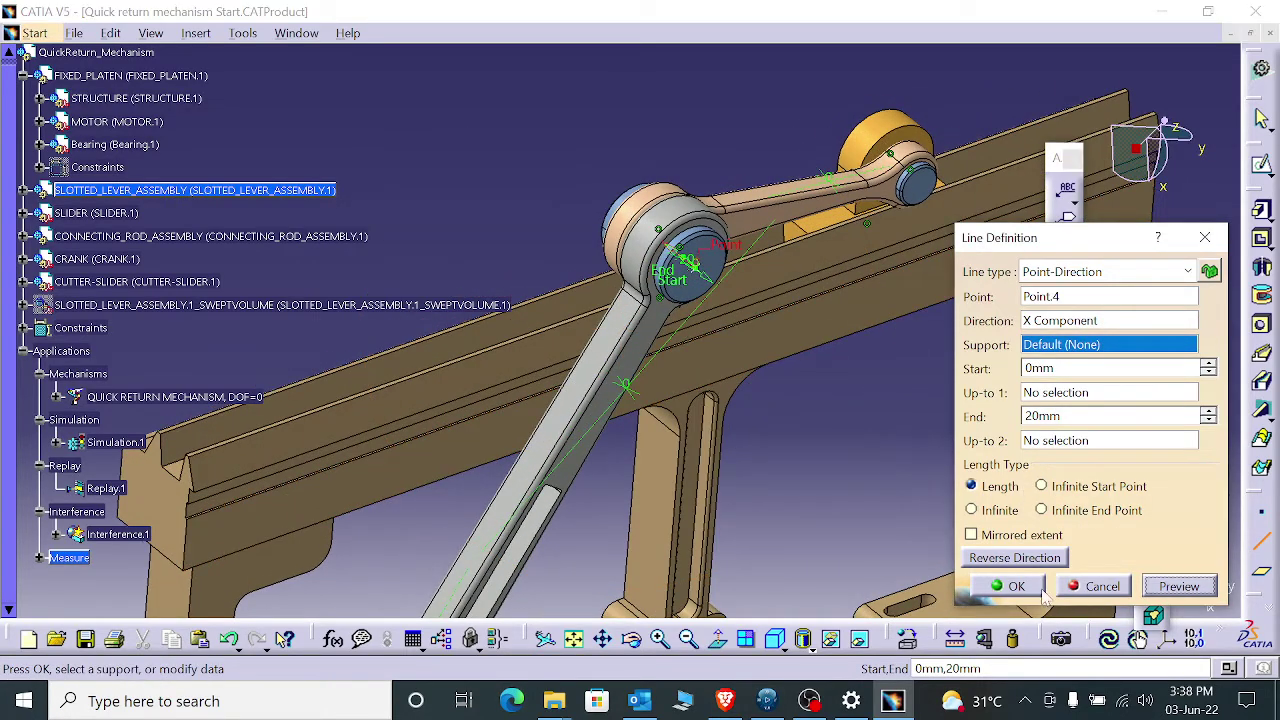
pyautogui.click(1020, 587)
# - Reactivate the top-level QuickReturn_Mechanism product to return to the kinematics tools
pyautogui.moveTo(821, 450); pyautogui.dragTo(726, 402, button='middle')
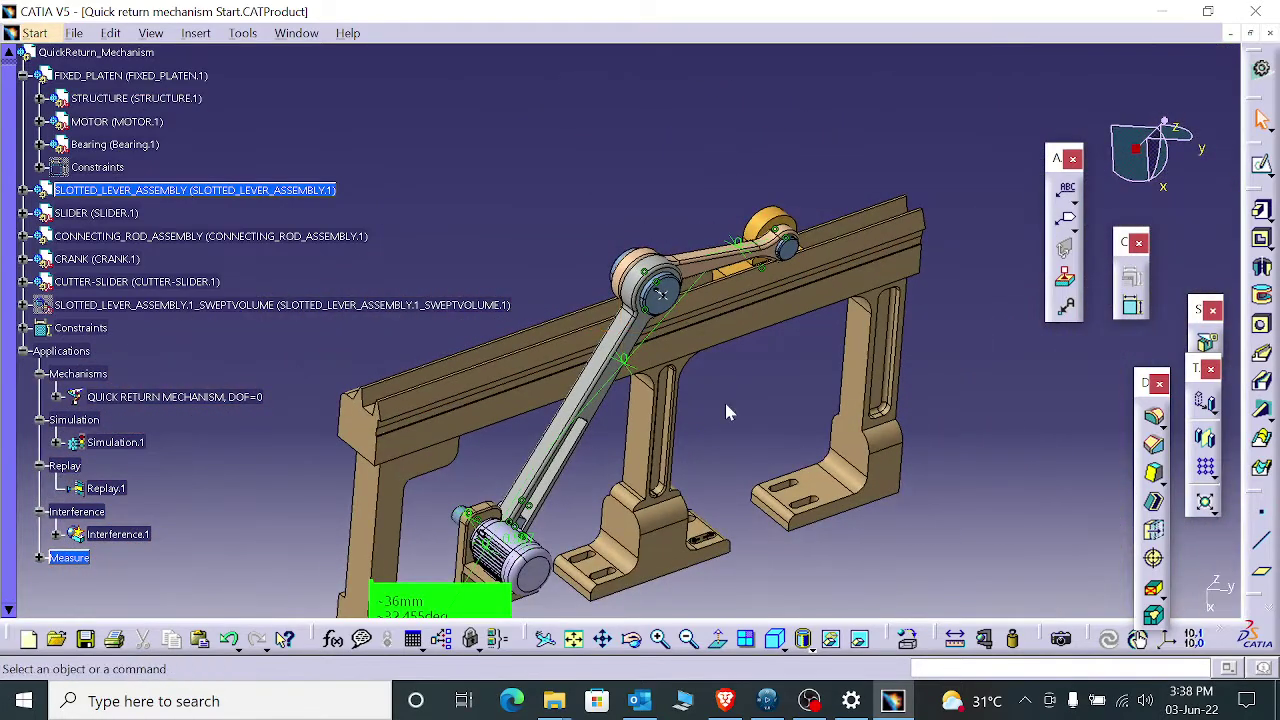
pyautogui.scroll(-2, 203, 367)
pyautogui.scroll(5, 203, 367)
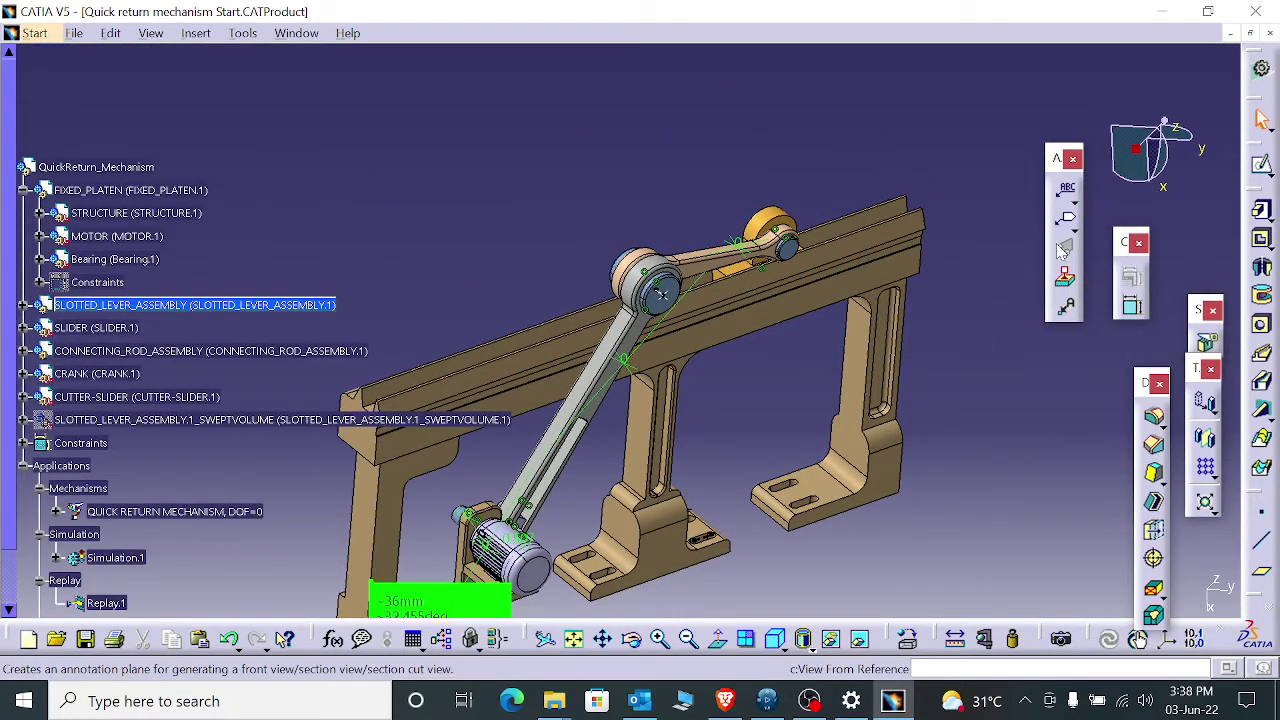
pyautogui.doubleClick(63, 166)
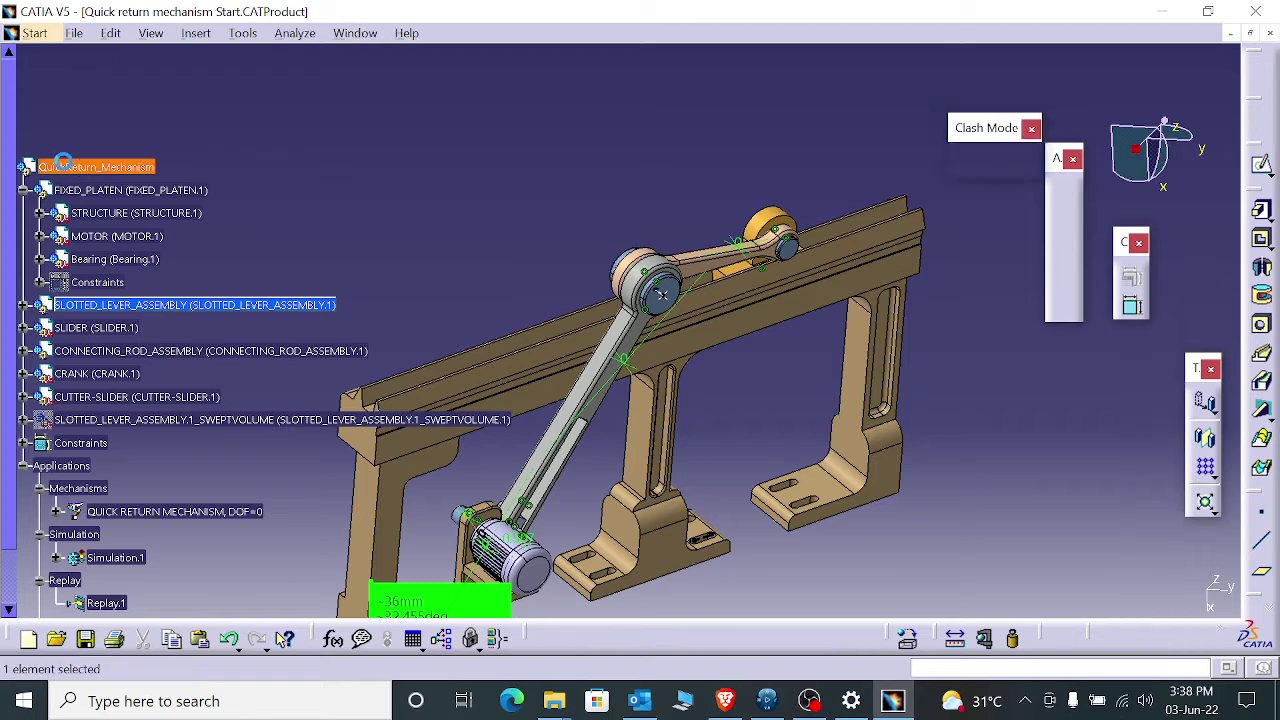
pyautogui.scroll(-2, 213, 228)
pyautogui.scroll(1, 213, 228)
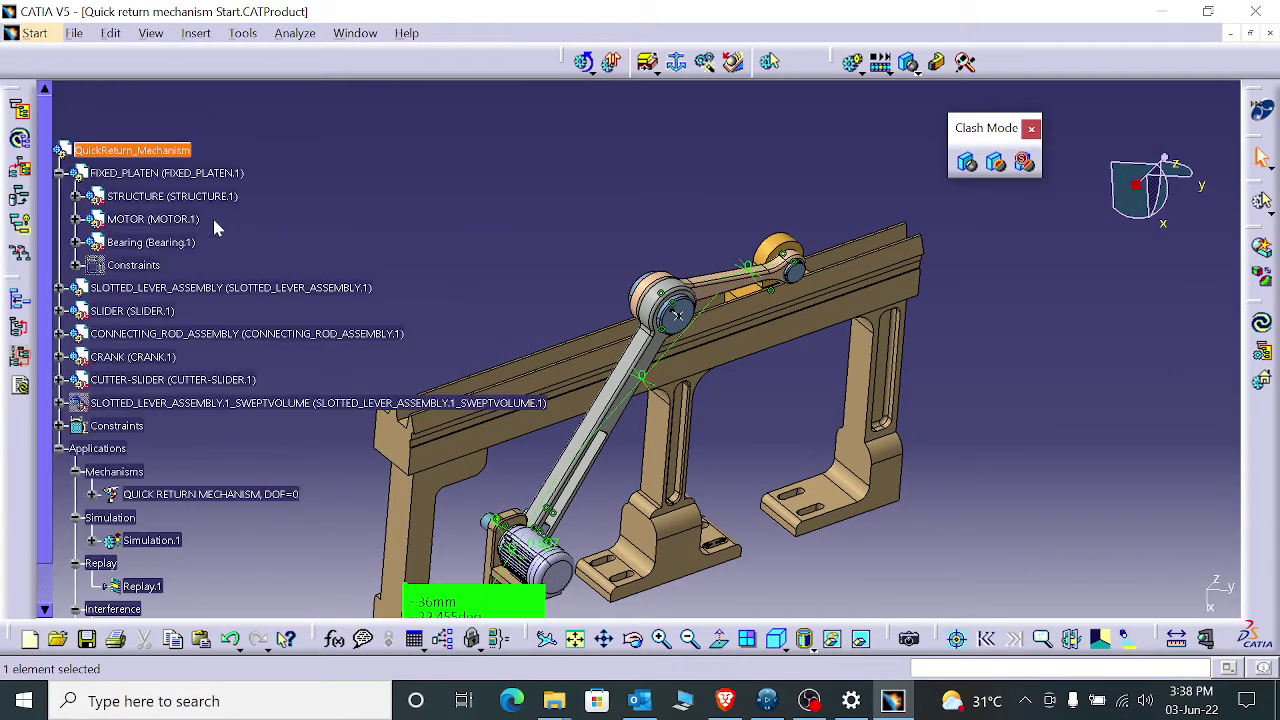
# - Trace out the pin's point and line over Replay.1, with QuickReturn_Mechanism as reference product and a new part as destination
pyautogui.click(966, 62)
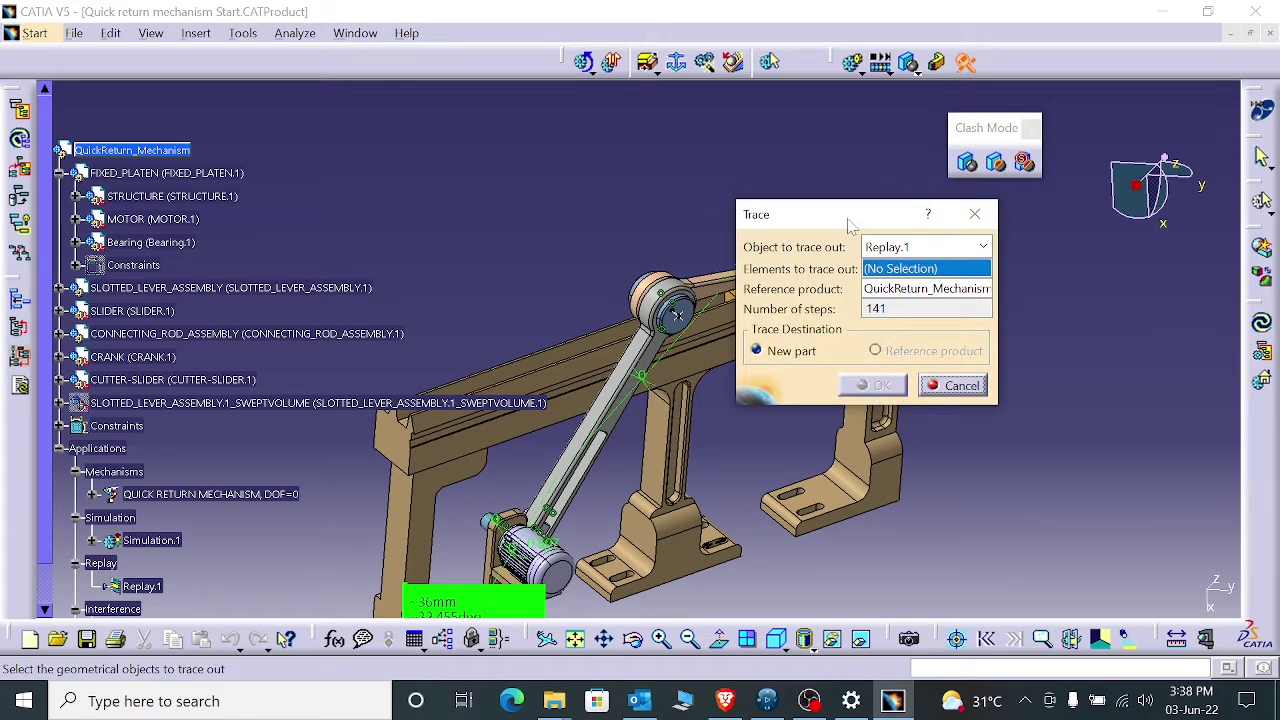
pyautogui.moveTo(848, 224)
pyautogui.mouseDown()
pyautogui.moveTo(970, 222)
pyautogui.moveTo(1021, 256)
pyautogui.mouseUp()
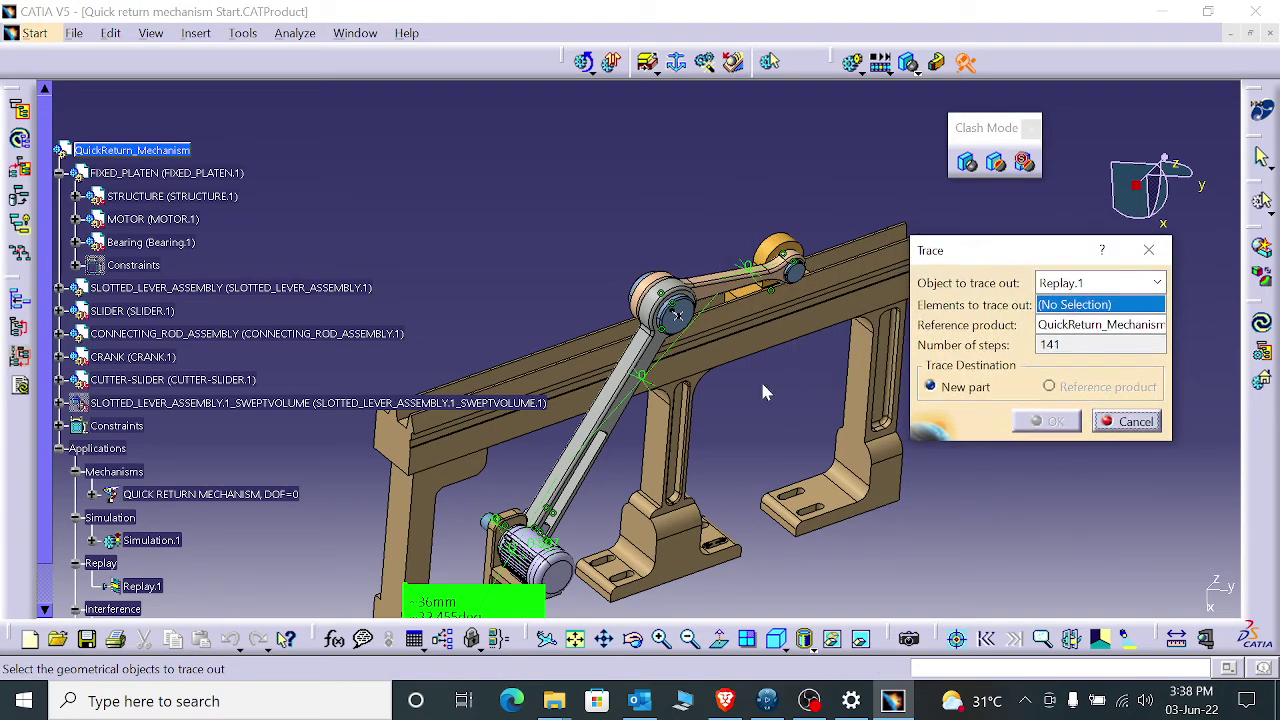
pyautogui.moveTo(762, 384); pyautogui.dragTo(770, 337, button='middle')
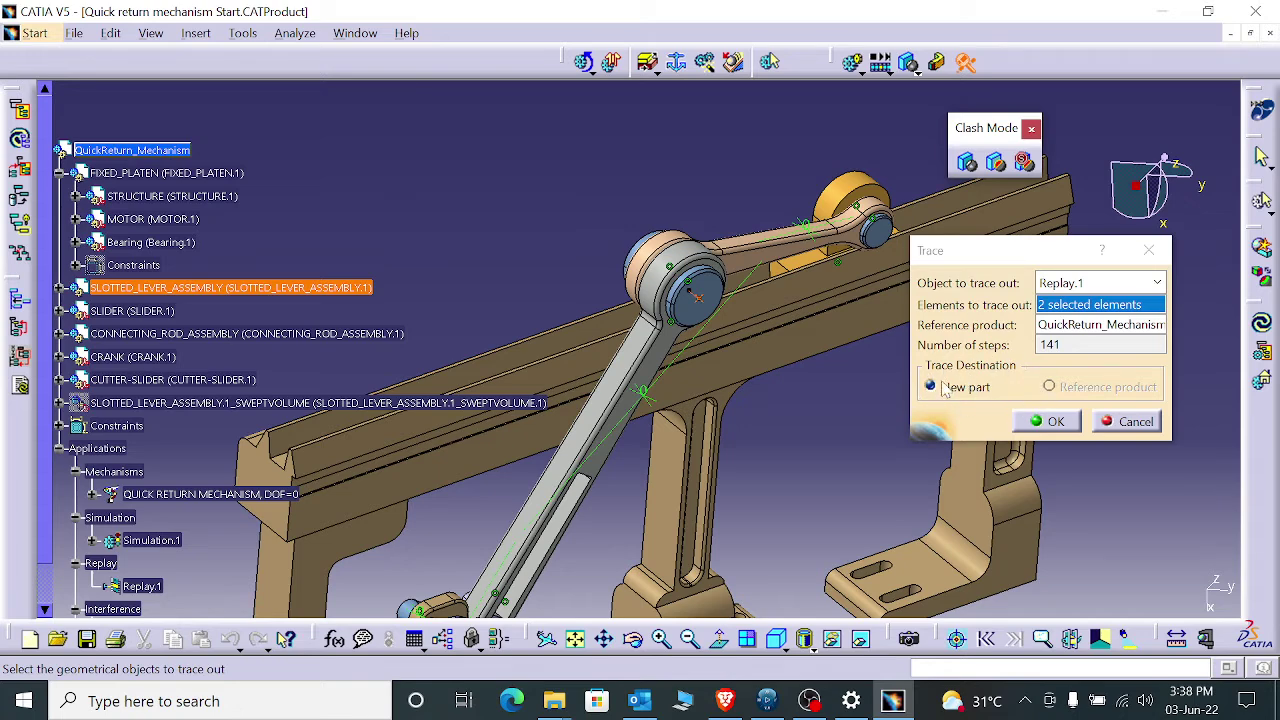
pyautogui.click(1047, 422)
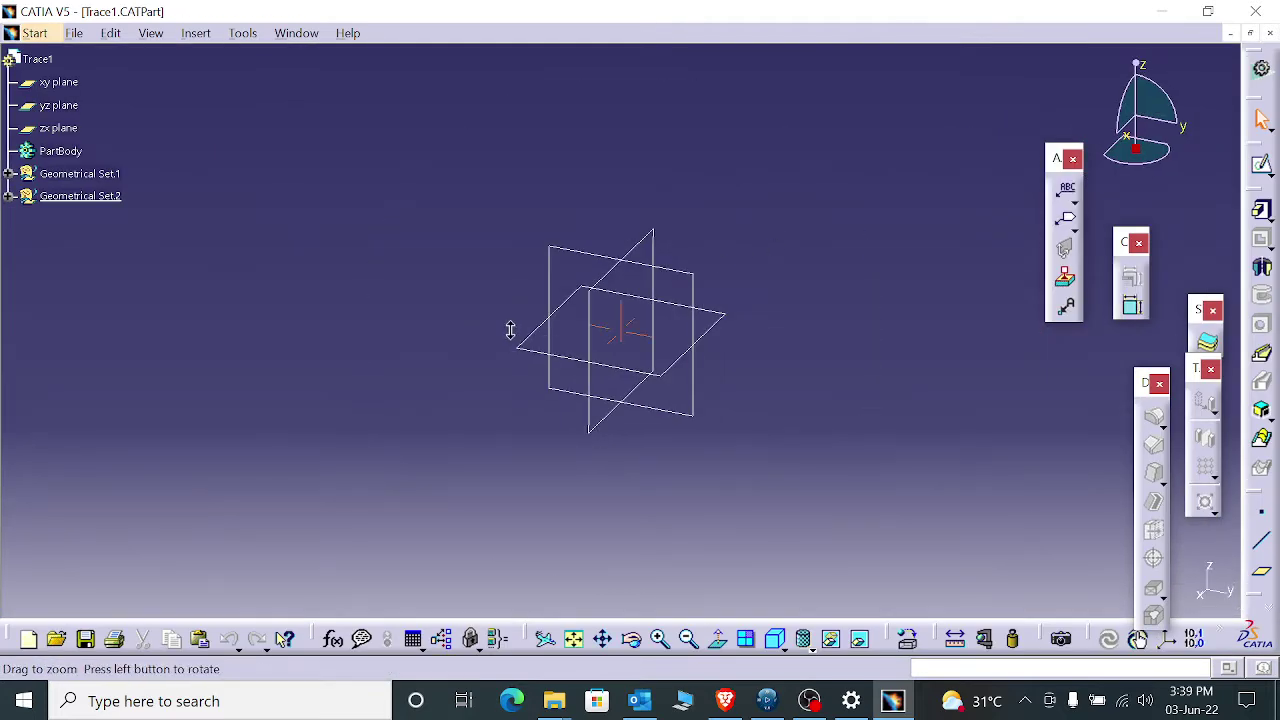
# - Look over the traced path of points and lines, and save the part as Trace1.CATPart
pyautogui.moveTo(527, 367)
pyautogui.mouseDown(button='middle')
pyautogui.moveTo(531, 349)
pyautogui.moveTo(474, 346)
pyautogui.moveTo(415, 380)
pyautogui.moveTo(420, 354)
pyautogui.moveTo(457, 366)
pyautogui.moveTo(526, 443)
pyautogui.moveTo(778, 183)
pyautogui.moveTo(814, 306)
pyautogui.moveTo(823, 297)
pyautogui.moveTo(775, 153)
pyautogui.moveTo(771, 229)
pyautogui.moveTo(706, 289)
pyautogui.moveTo(714, 246)
pyautogui.moveTo(740, 264)
pyautogui.moveTo(425, 232)
pyautogui.mouseUp(button='middle')
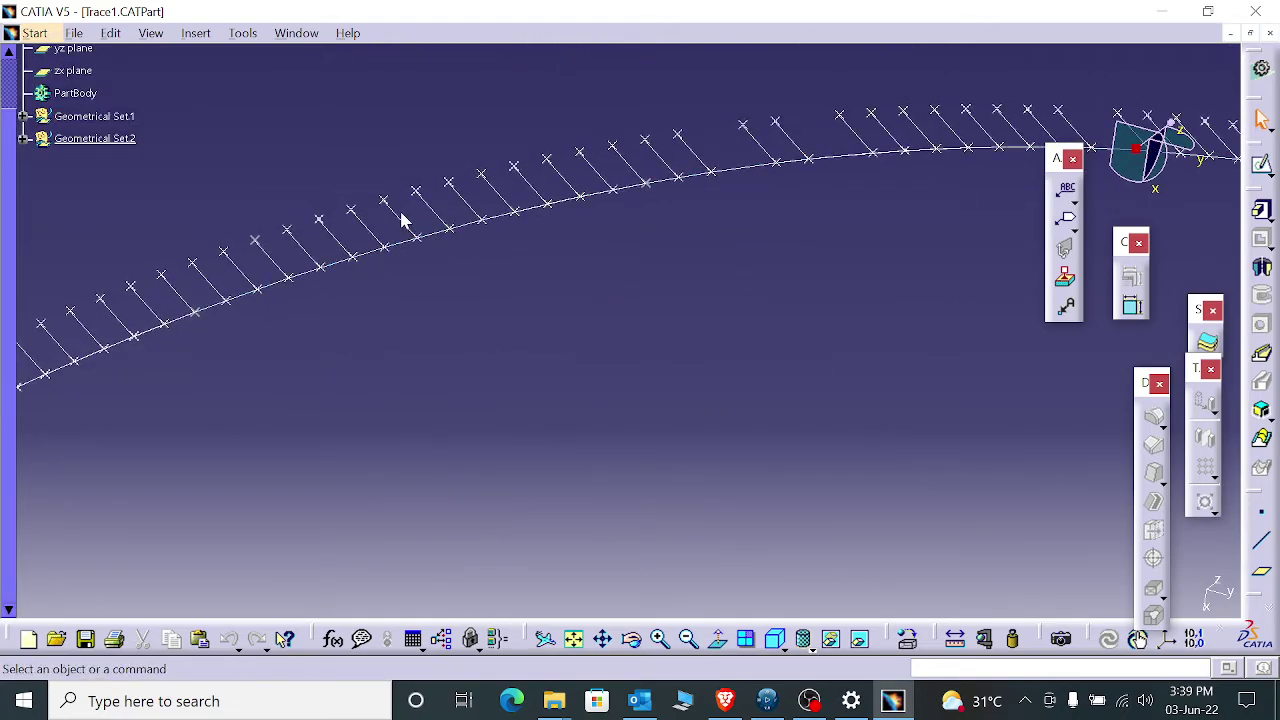
pyautogui.moveTo(640, 250)
pyautogui.mouseDown(button='middle')
pyautogui.moveTo(634, 286)
pyautogui.moveTo(985, 325)
pyautogui.mouseUp(button='middle')
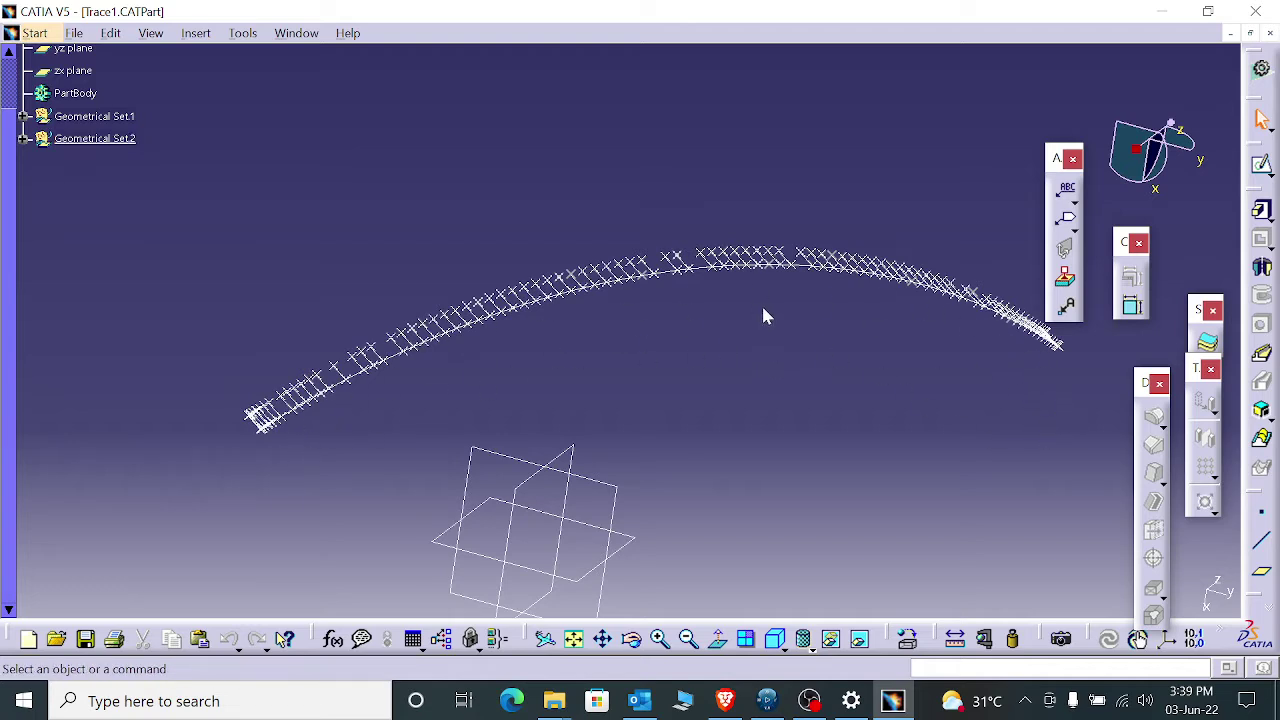
pyautogui.scroll(3, 91, 97)
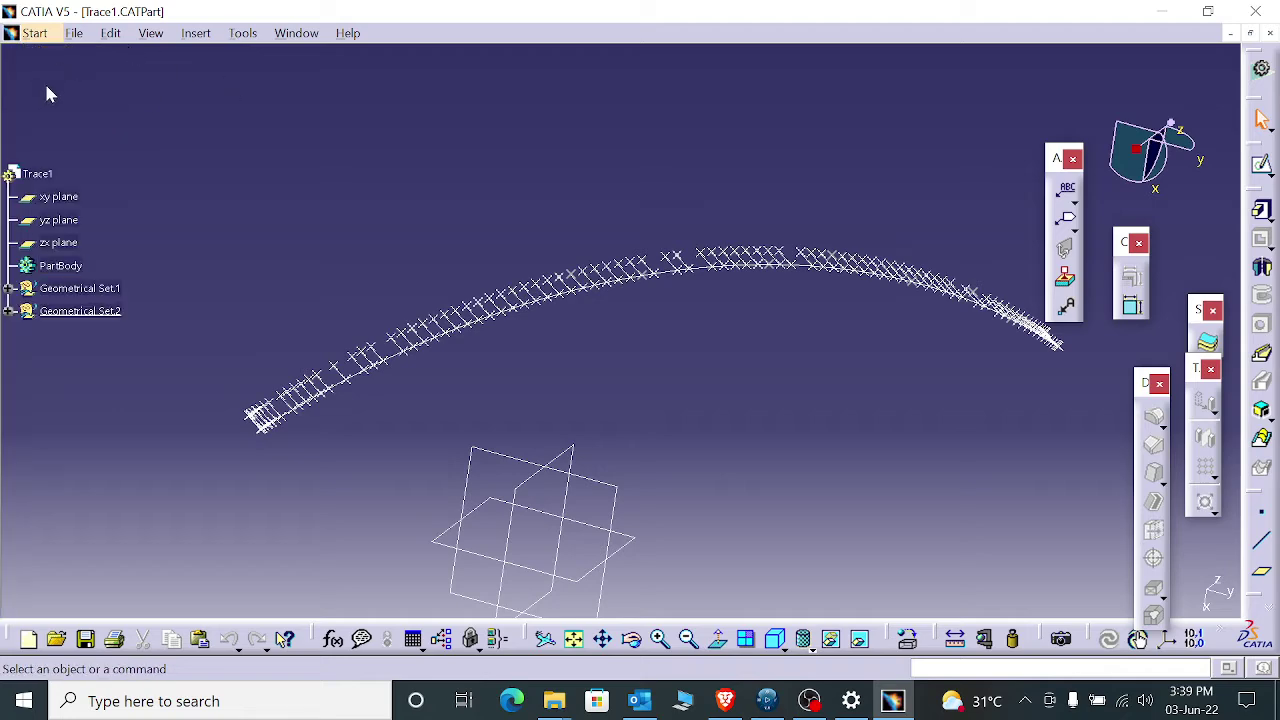
pyautogui.click(74, 36)
pyautogui.click(130, 200)
pyautogui.click(297, 33)
pyautogui.click(343, 200)
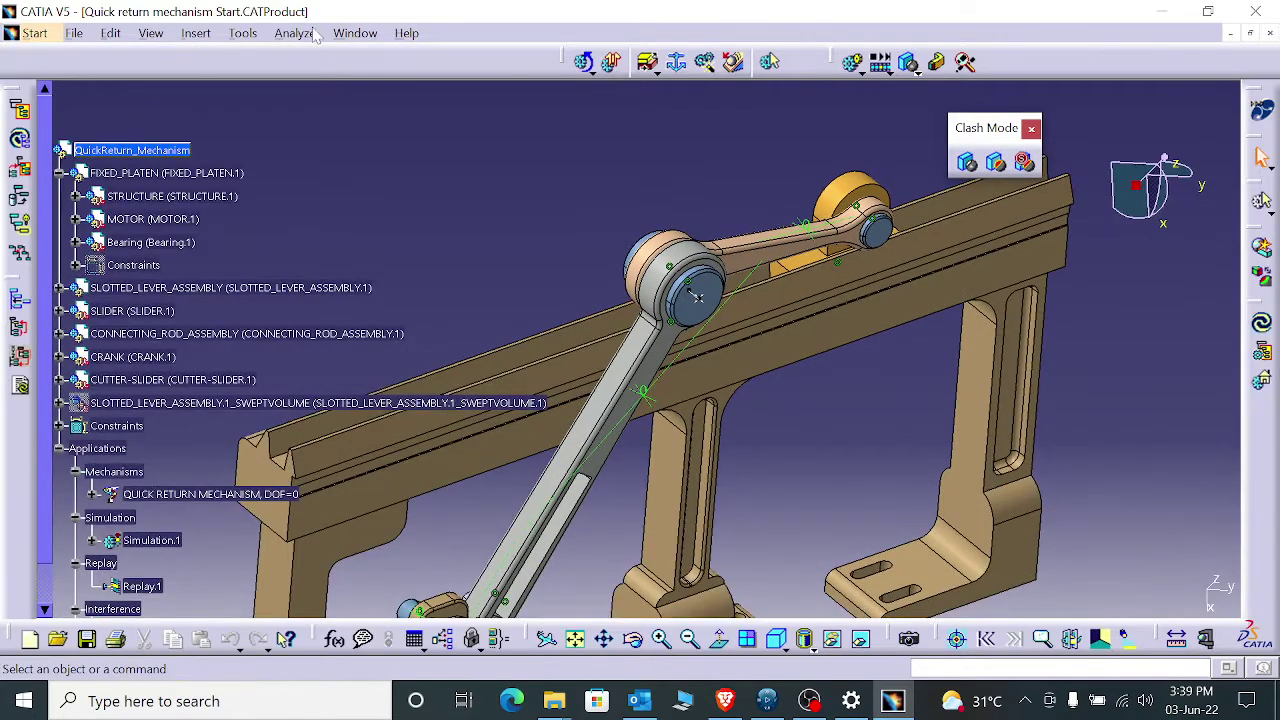
pyautogui.click(353, 33)
pyautogui.click(410, 257)
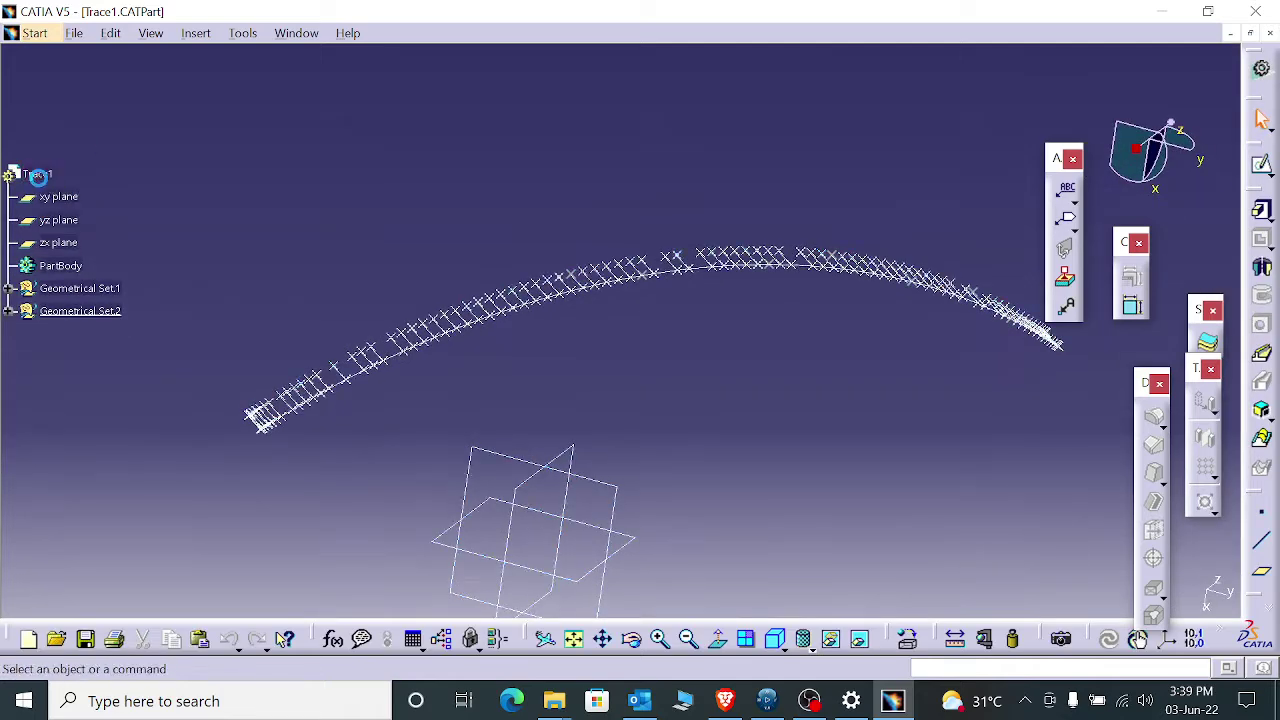
# - Copy the Trace1 part and paste it into the QuickReturn_Mechanism product in the Quick return mechanism Start.CATProduct window
pyautogui.rightClick(38, 176)
pyautogui.click(140, 413)
pyautogui.click(296, 33)
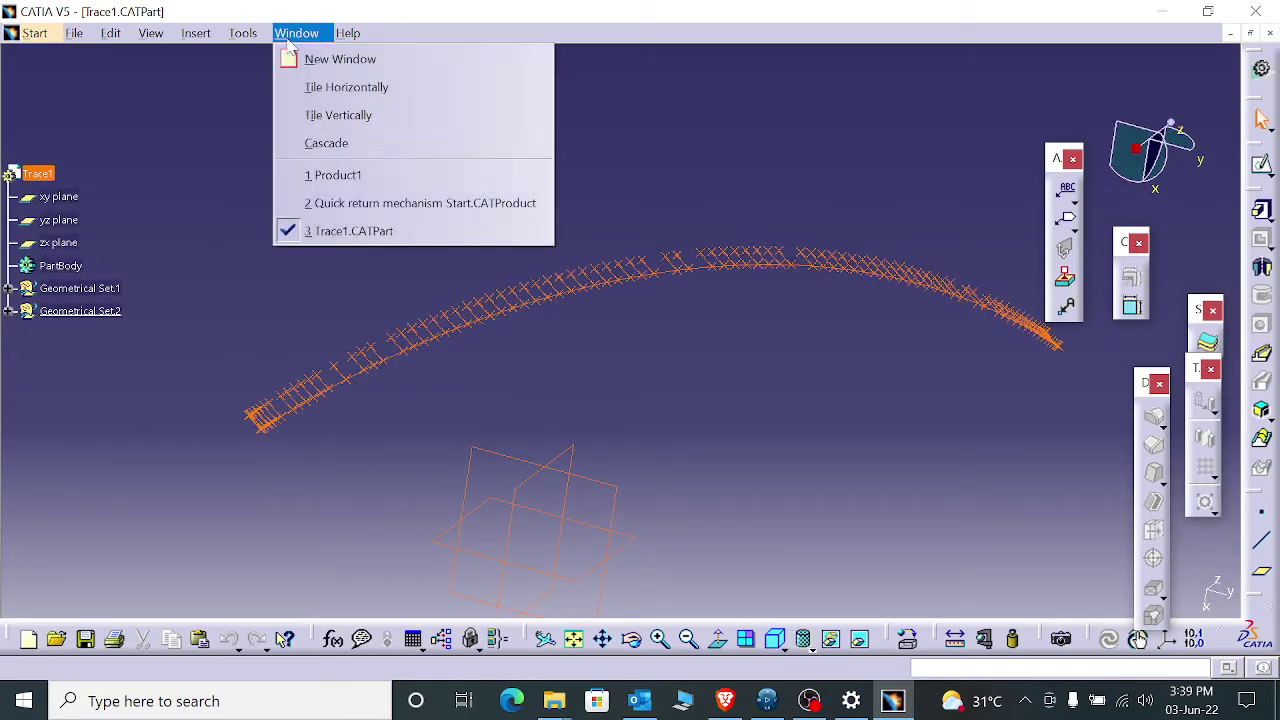
pyautogui.click(341, 205)
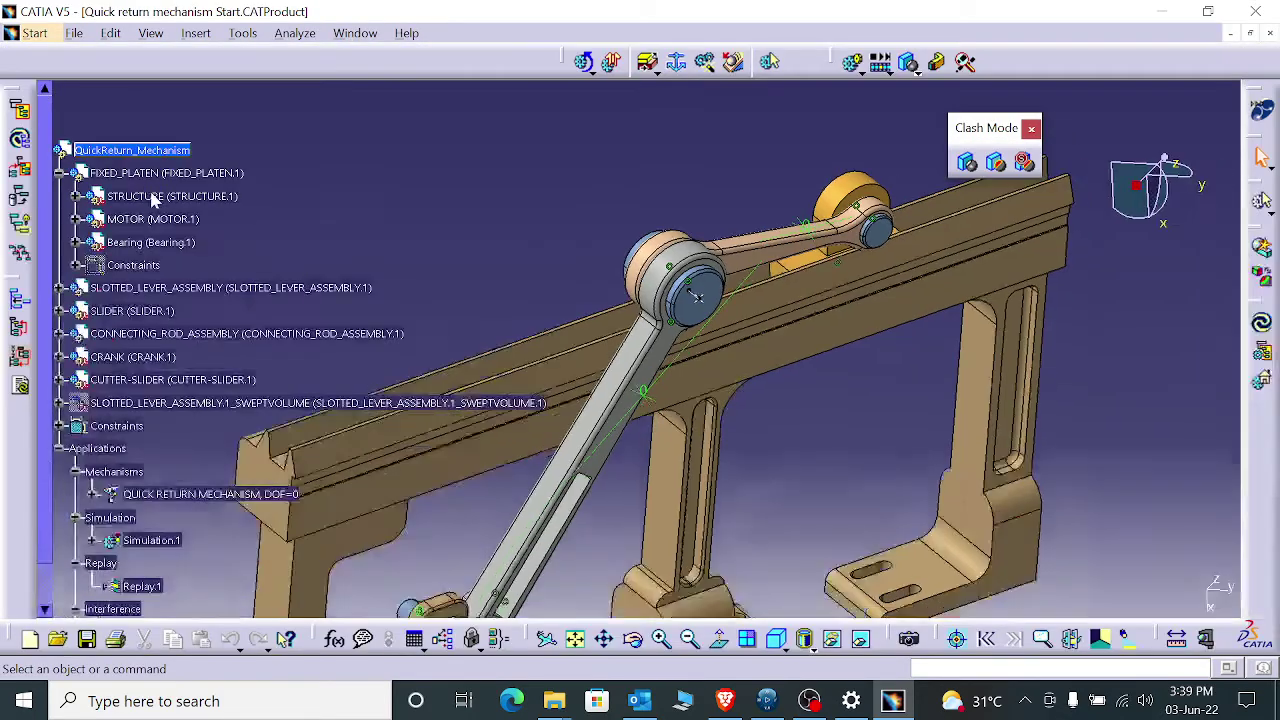
pyautogui.rightClick(150, 150)
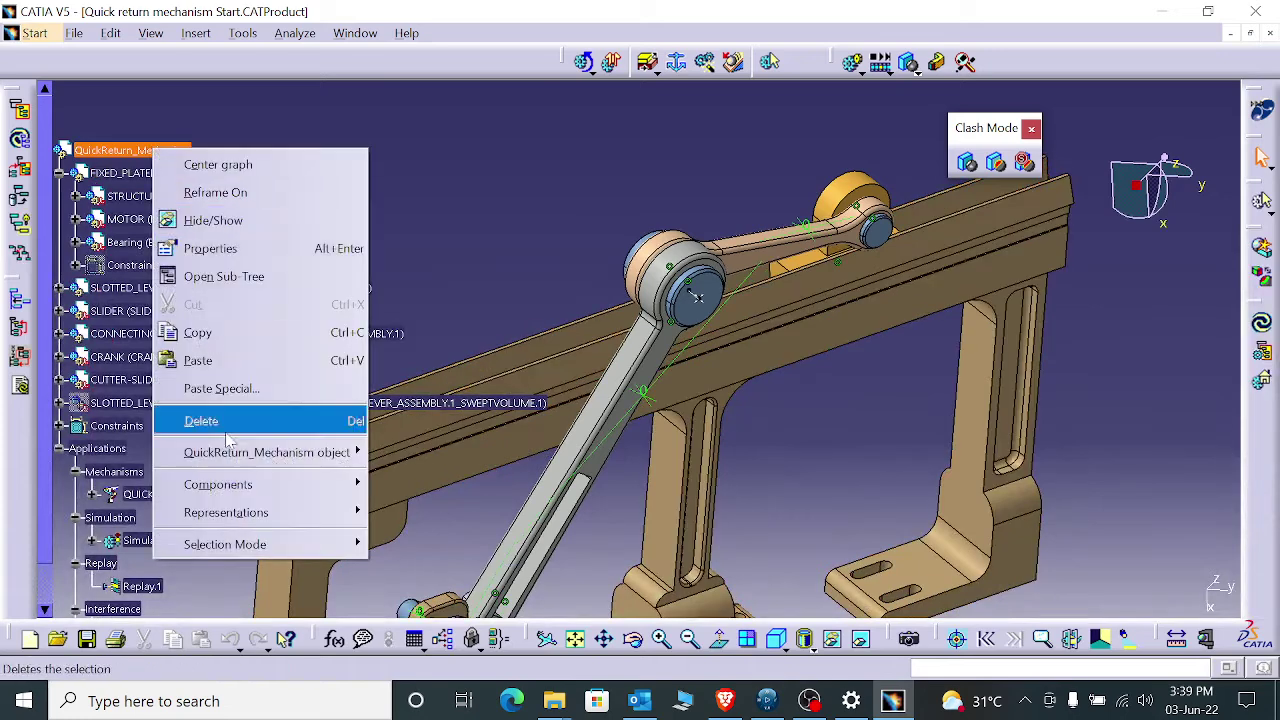
pyautogui.click(244, 360)
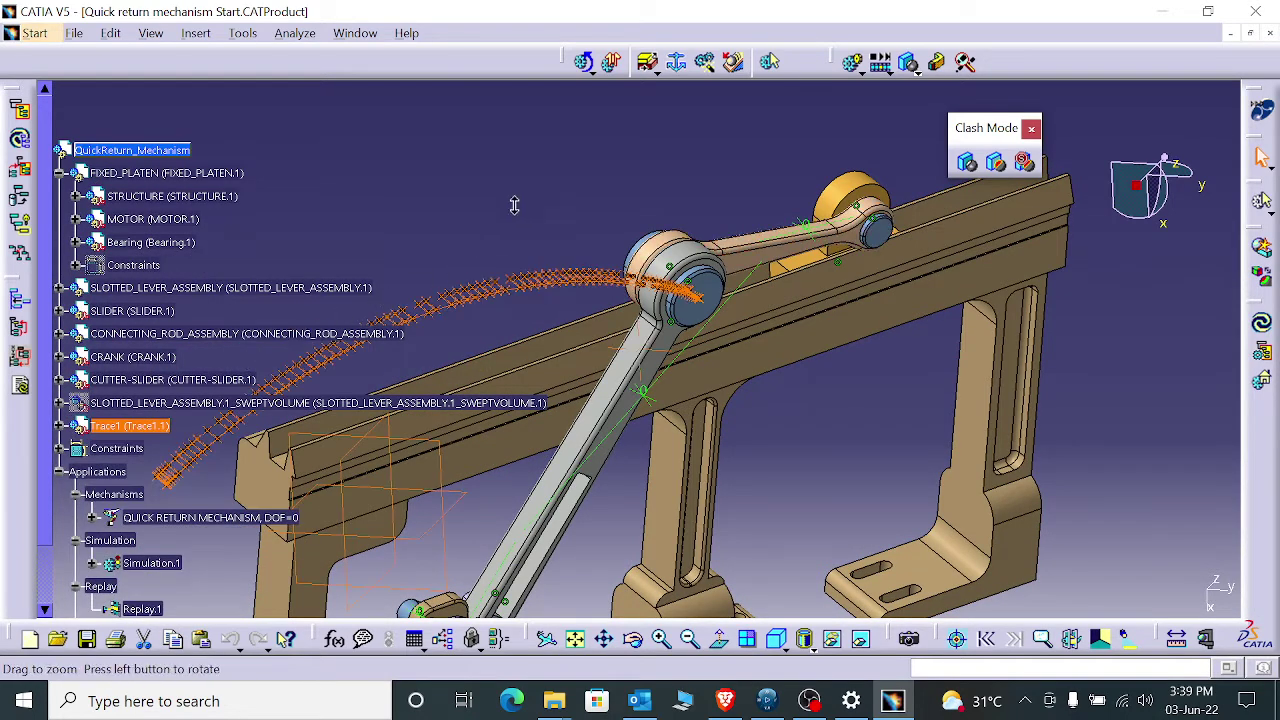
pyautogui.moveTo(514, 205); pyautogui.dragTo(606, 248, button='middle')
pyautogui.moveTo(880, 233); pyautogui.dragTo(873, 268, button='middle')
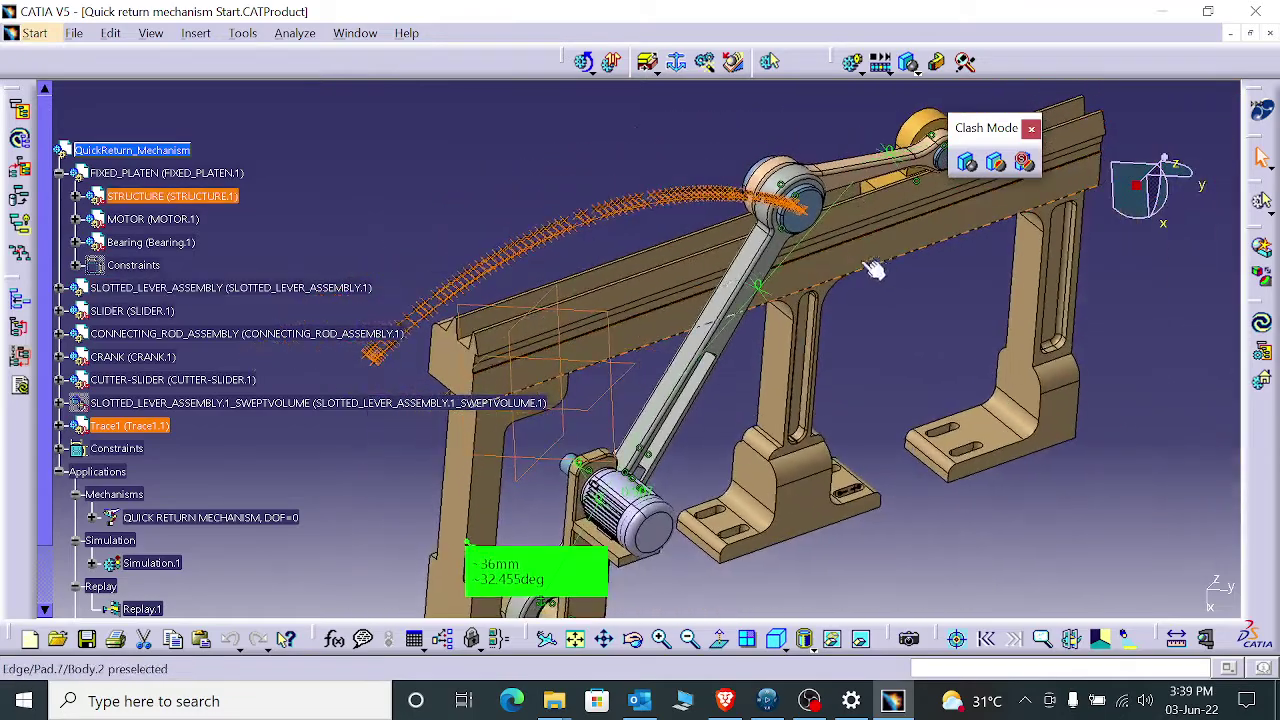
pyautogui.click(537, 165)
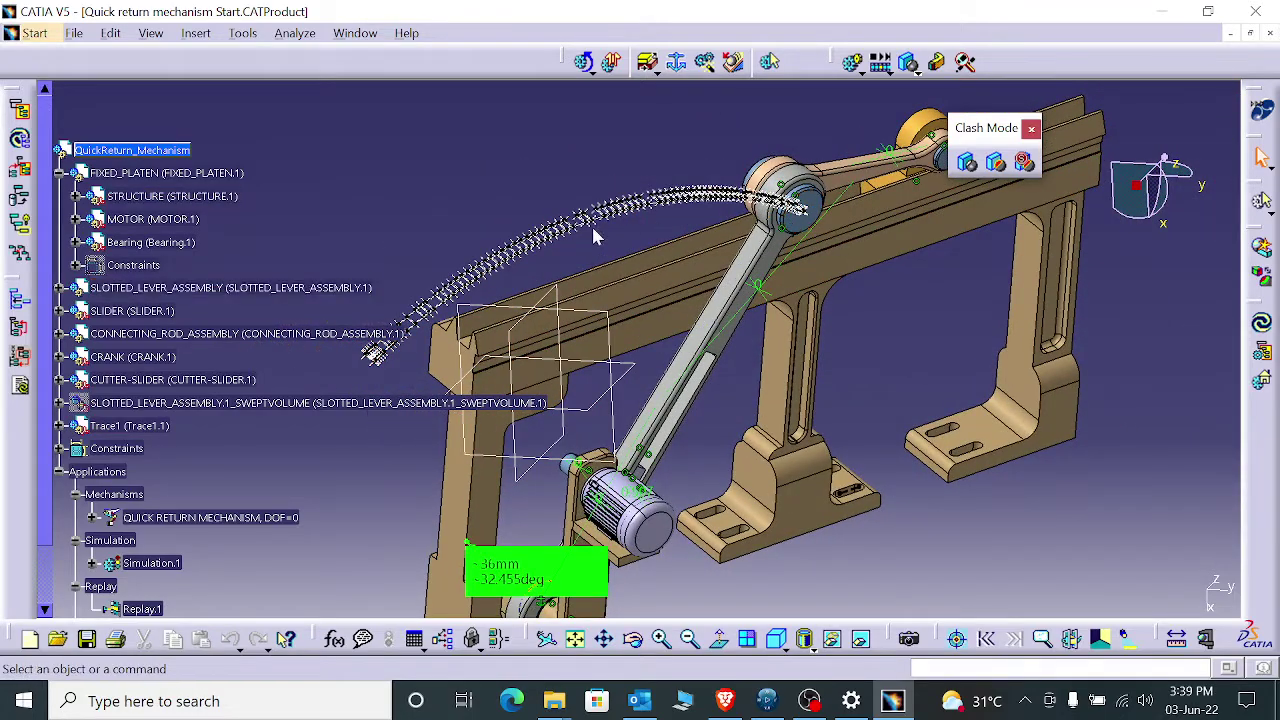
pyautogui.moveTo(640, 292); pyautogui.dragTo(653, 368, button='middle')
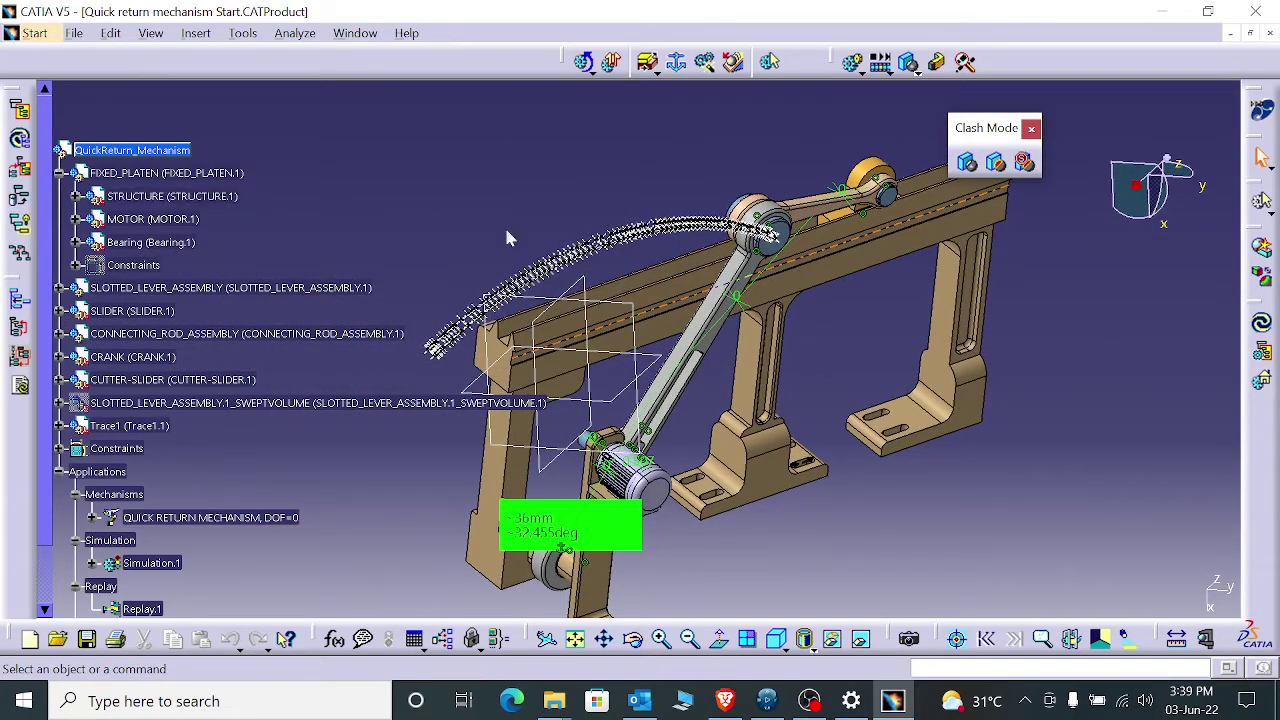
# - Hide the three reference planes of the inserted Trace1 part
pyautogui.rightClick(580, 303)
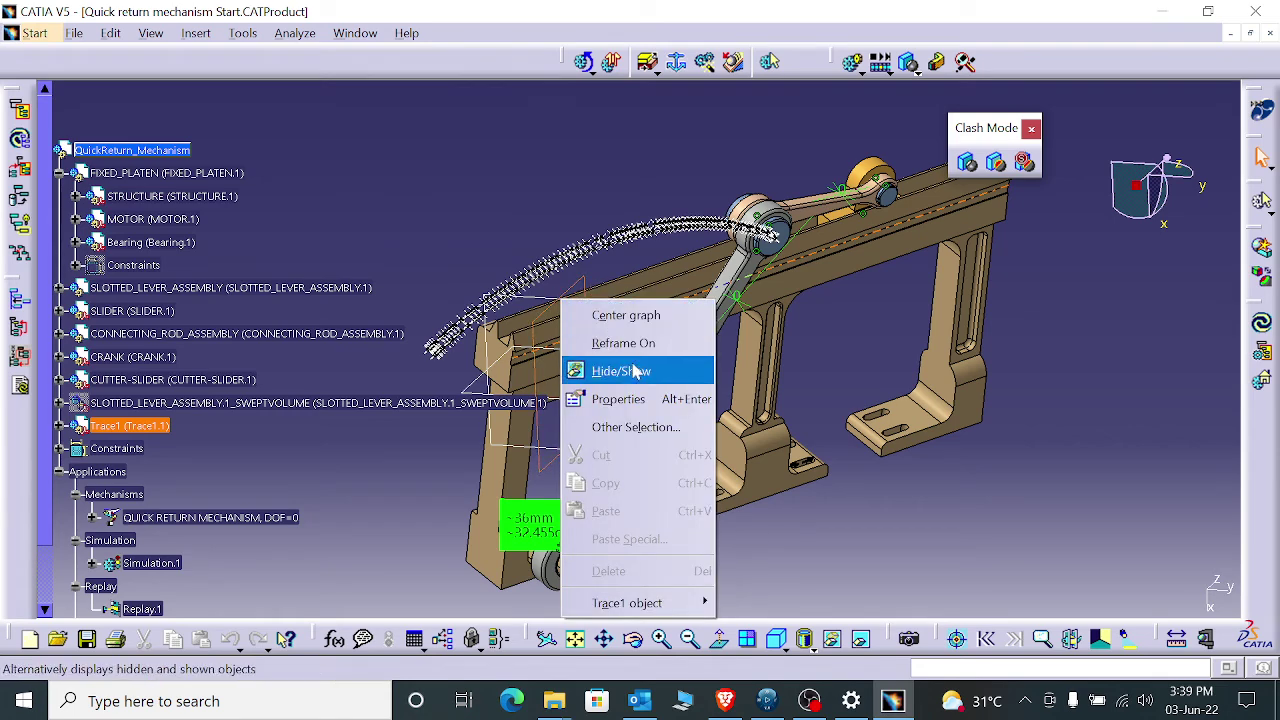
pyautogui.click(590, 369)
pyautogui.rightClick(628, 306)
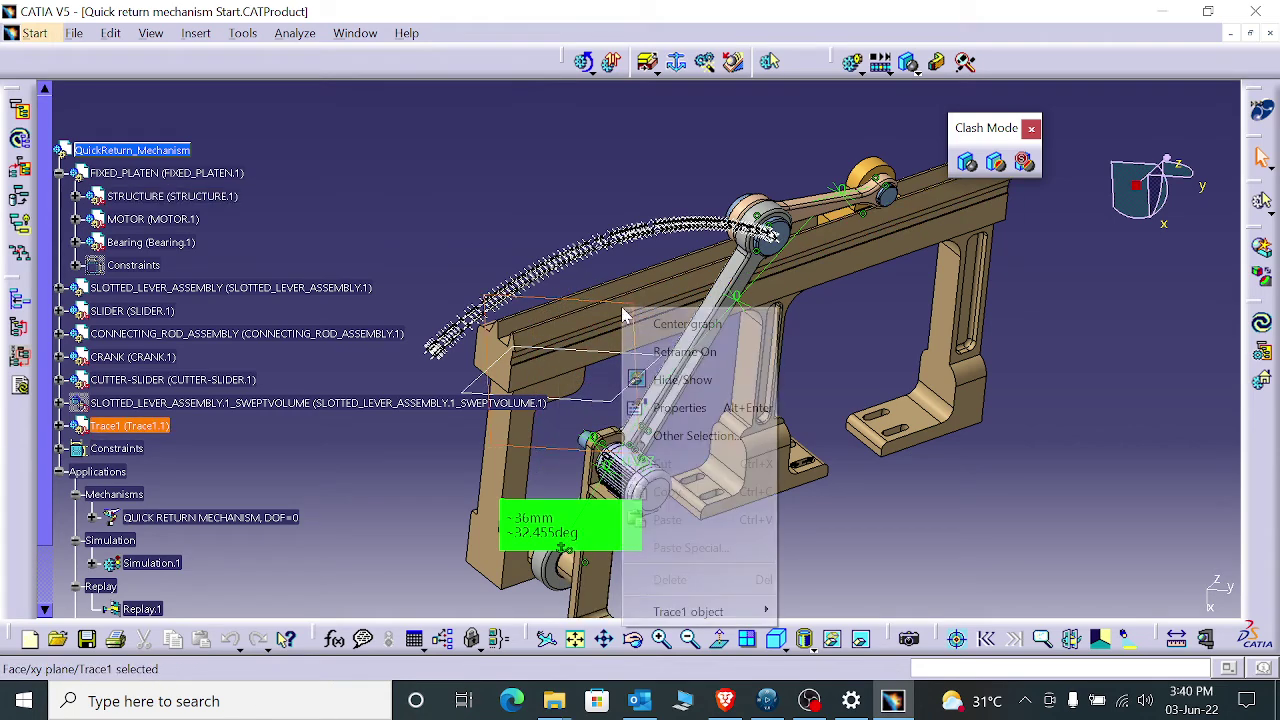
pyautogui.click(663, 384)
pyautogui.rightClick(647, 361)
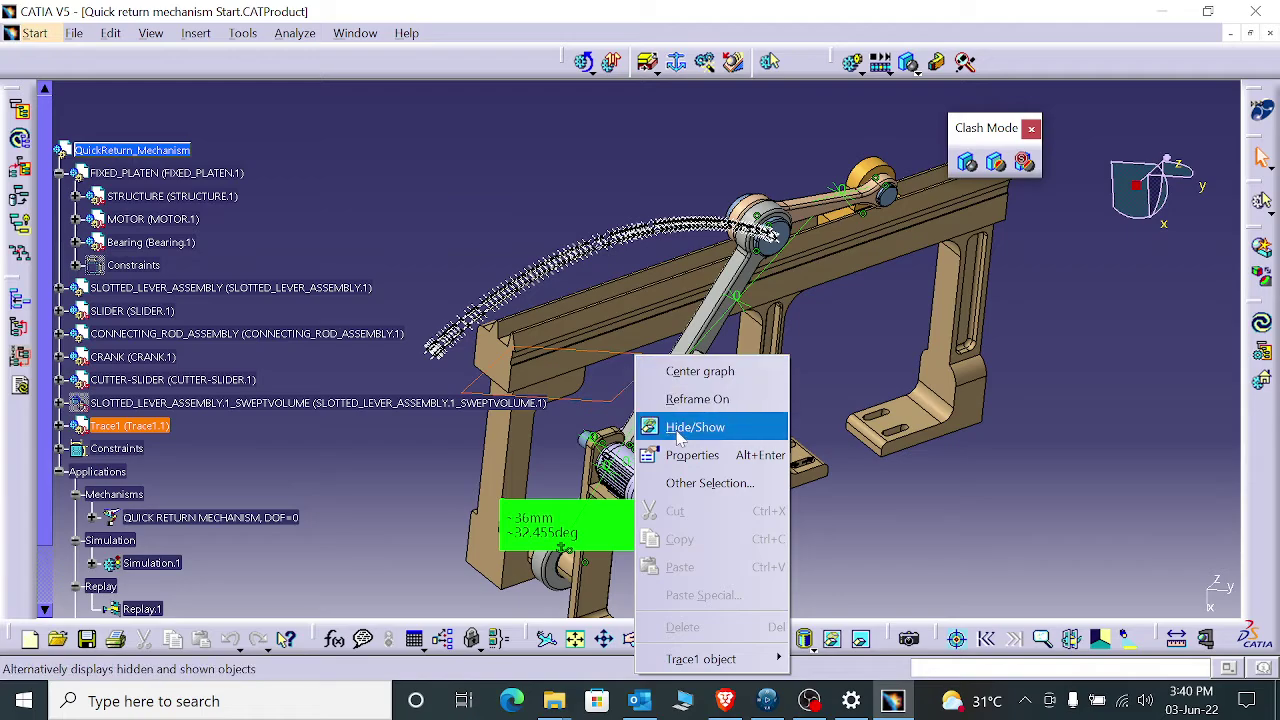
pyautogui.click(688, 423)
# - Activate the SLIDER part and create a point on its outer flat face at about H 1.7 mm, V -28.6 mm
pyautogui.moveTo(708, 373); pyautogui.dragTo(715, 445, button='middle')
pyautogui.moveTo(737, 394); pyautogui.dragTo(659, 457, button='middle')
pyautogui.moveTo(747, 358); pyautogui.dragTo(611, 400, button='middle')
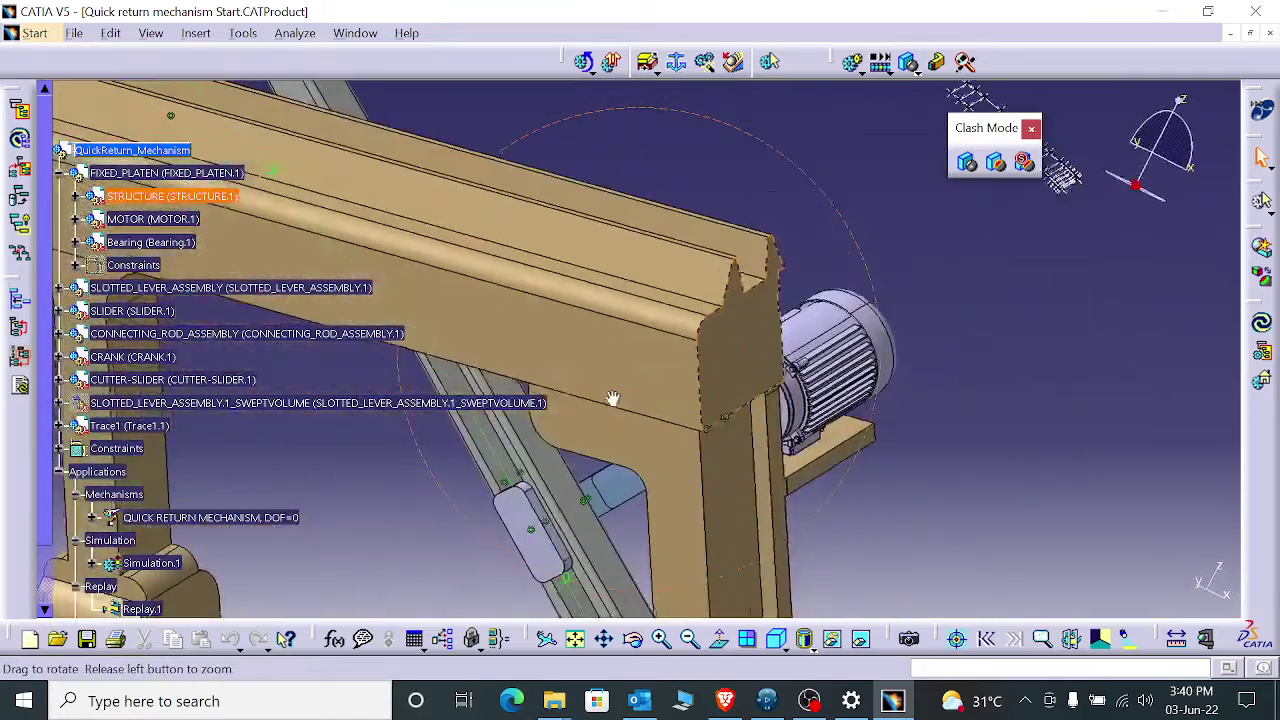
pyautogui.moveTo(517, 477); pyautogui.dragTo(567, 318, button='middle')
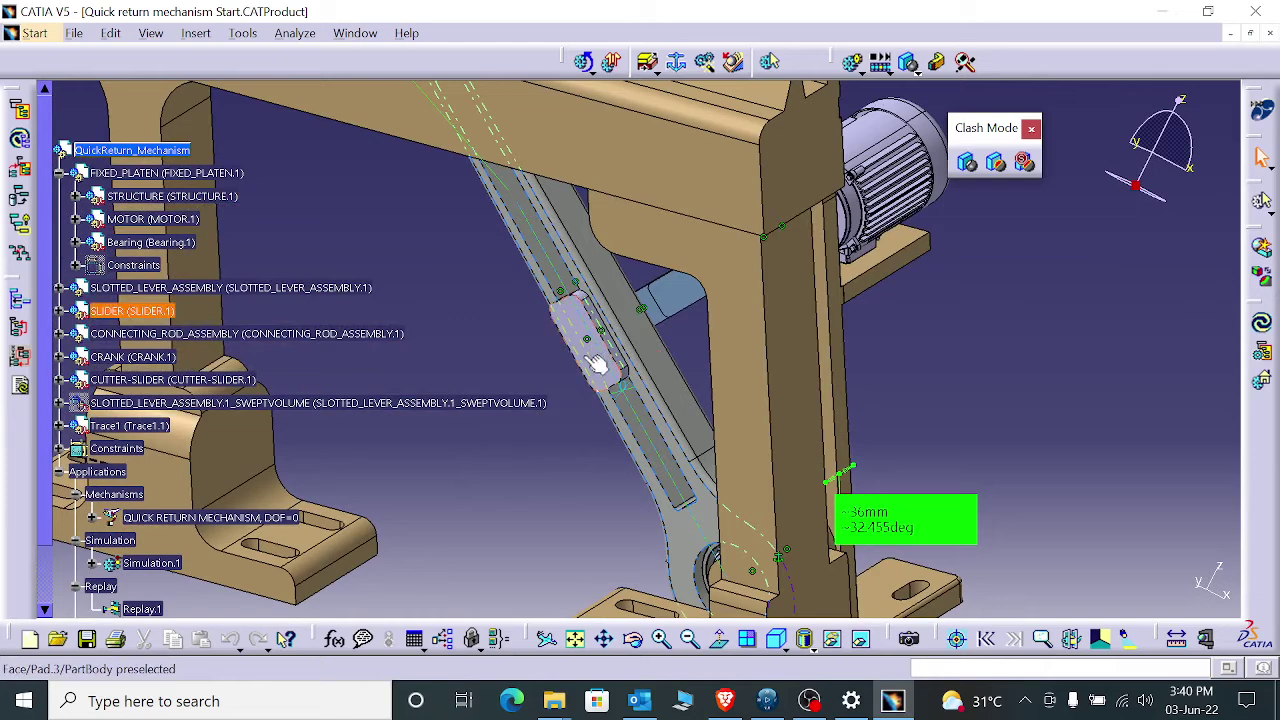
pyautogui.moveTo(562, 392); pyautogui.dragTo(547, 387, button='middle')
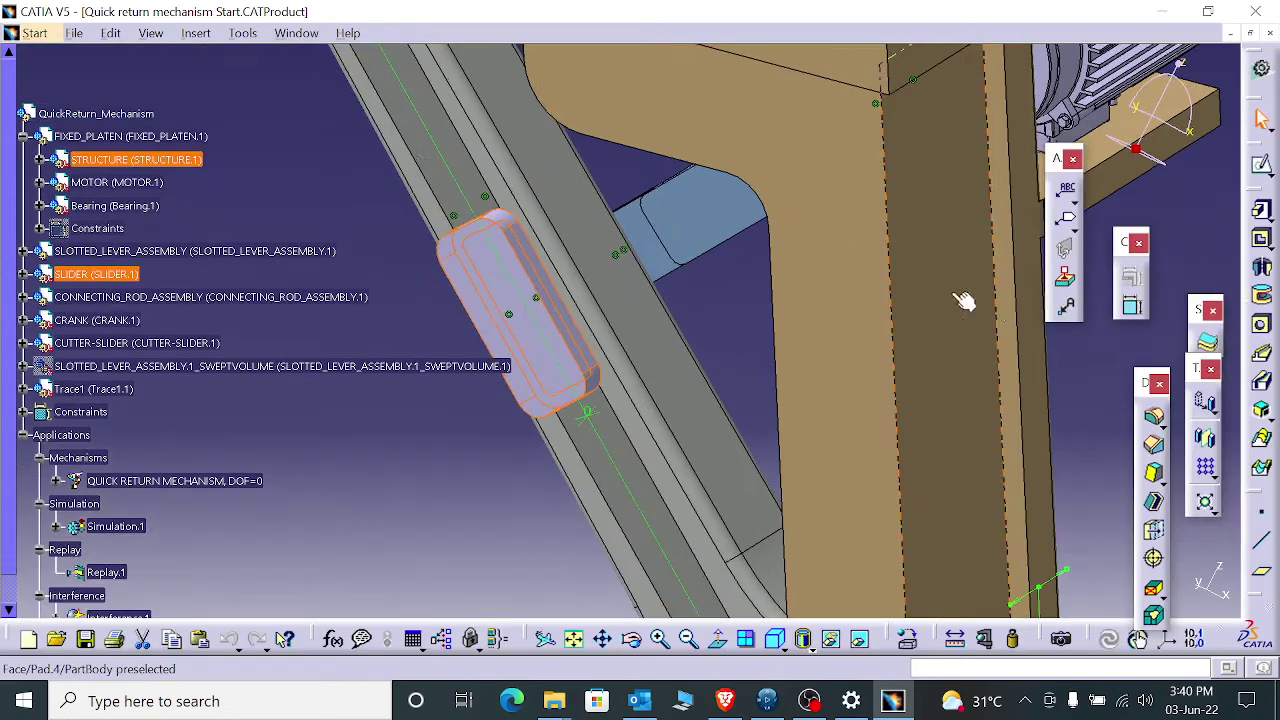
pyautogui.click(1261, 512)
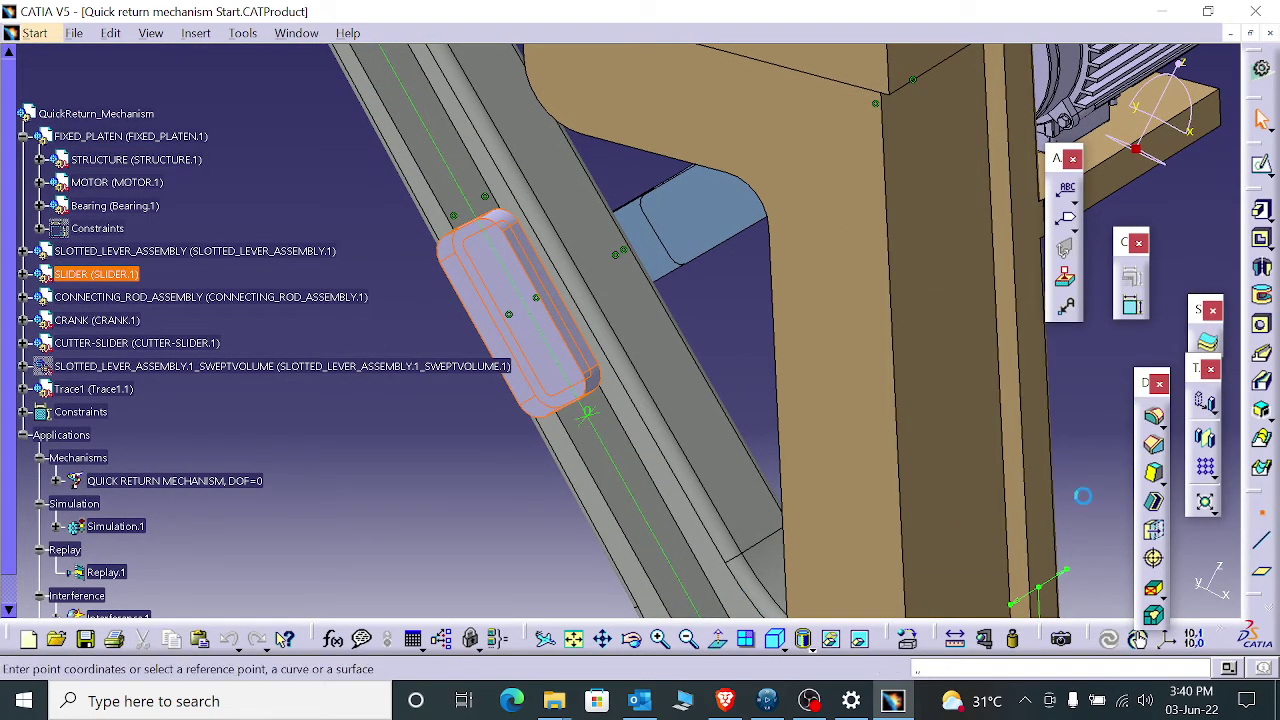
pyautogui.click(518, 320)
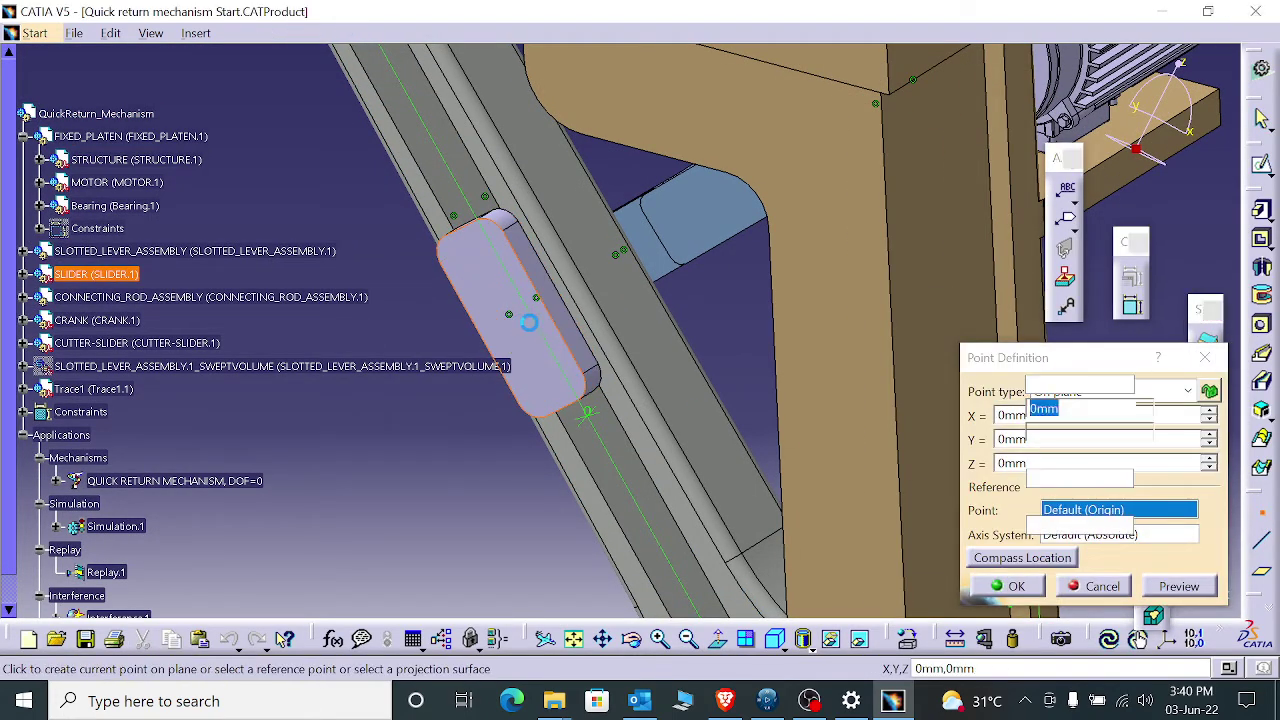
pyautogui.click(540, 355)
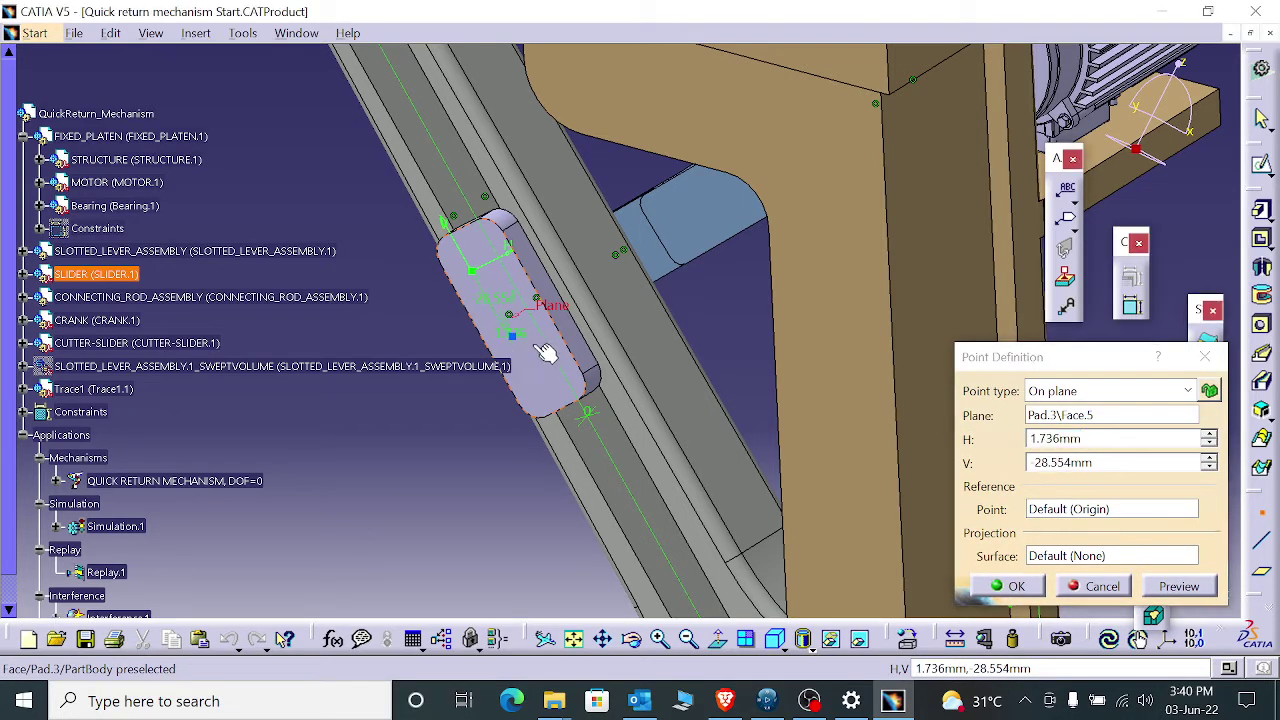
pyautogui.click(1010, 586)
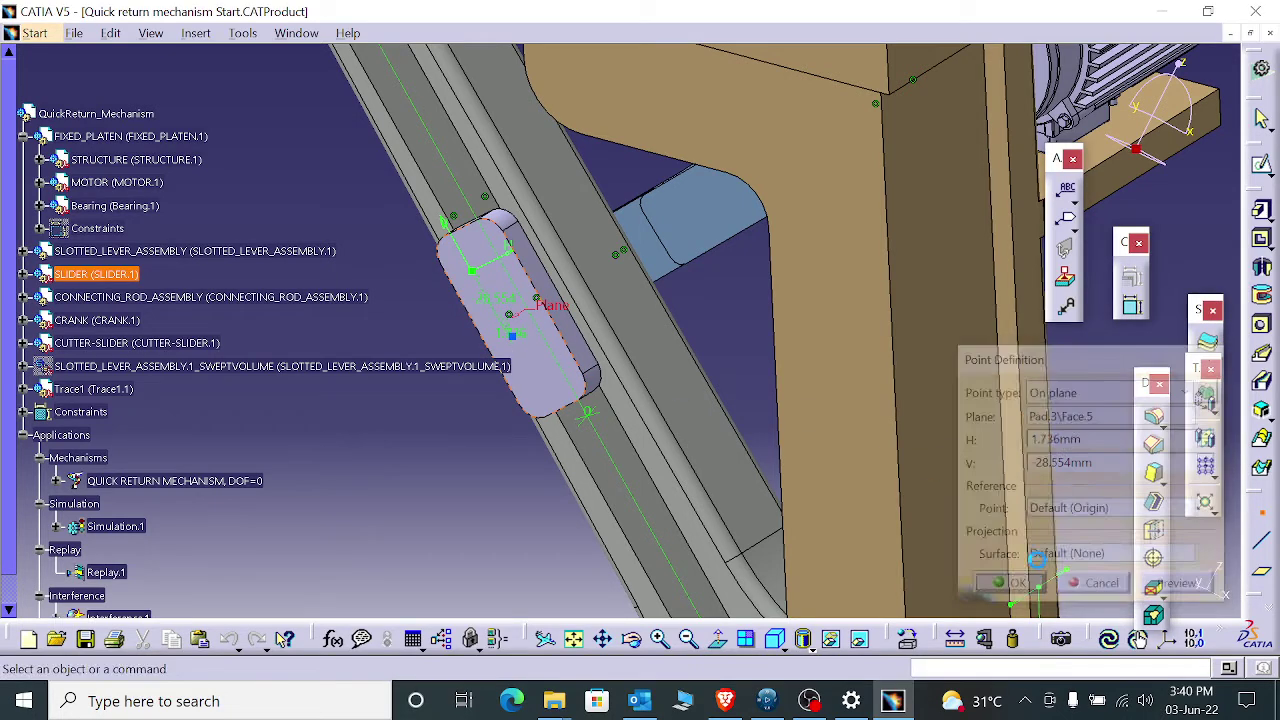
# - Create a Point-Direction line through the slider's new point along the X Component, from -16 mm to 29 mm
pyautogui.click(1261, 540)
pyautogui.click(525, 343)
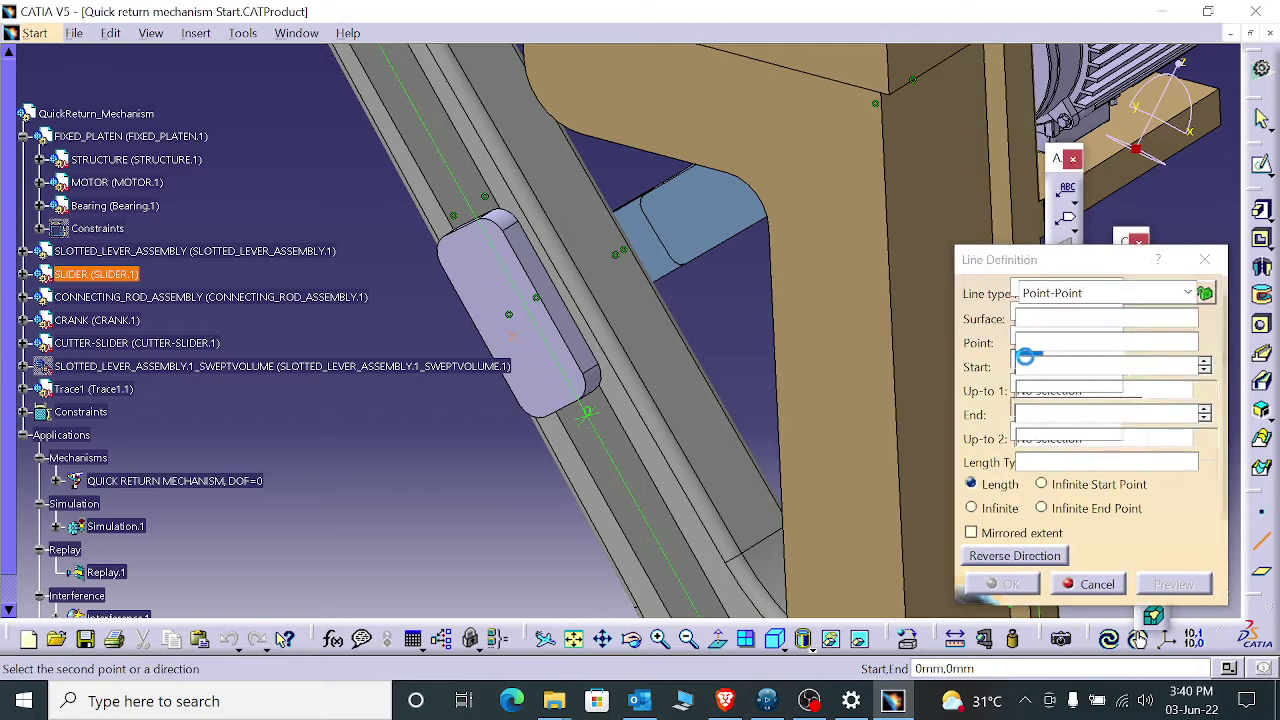
pyautogui.click(1100, 294)
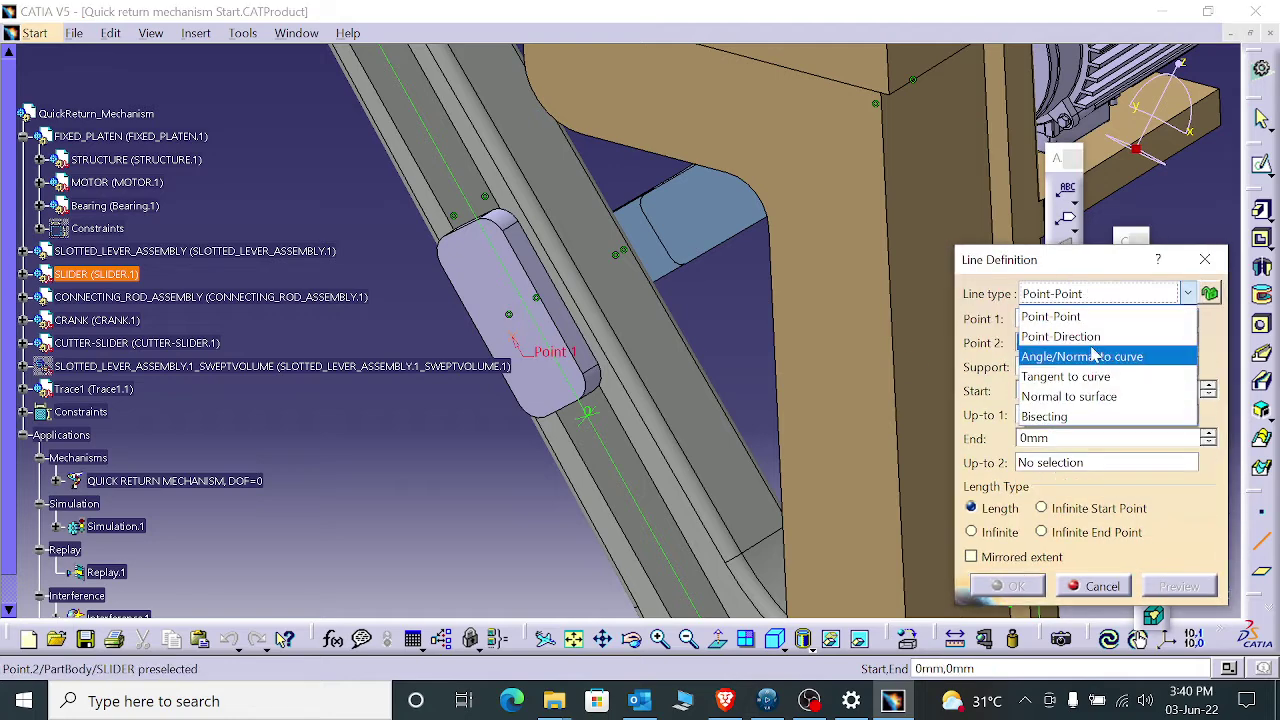
pyautogui.click(1065, 331)
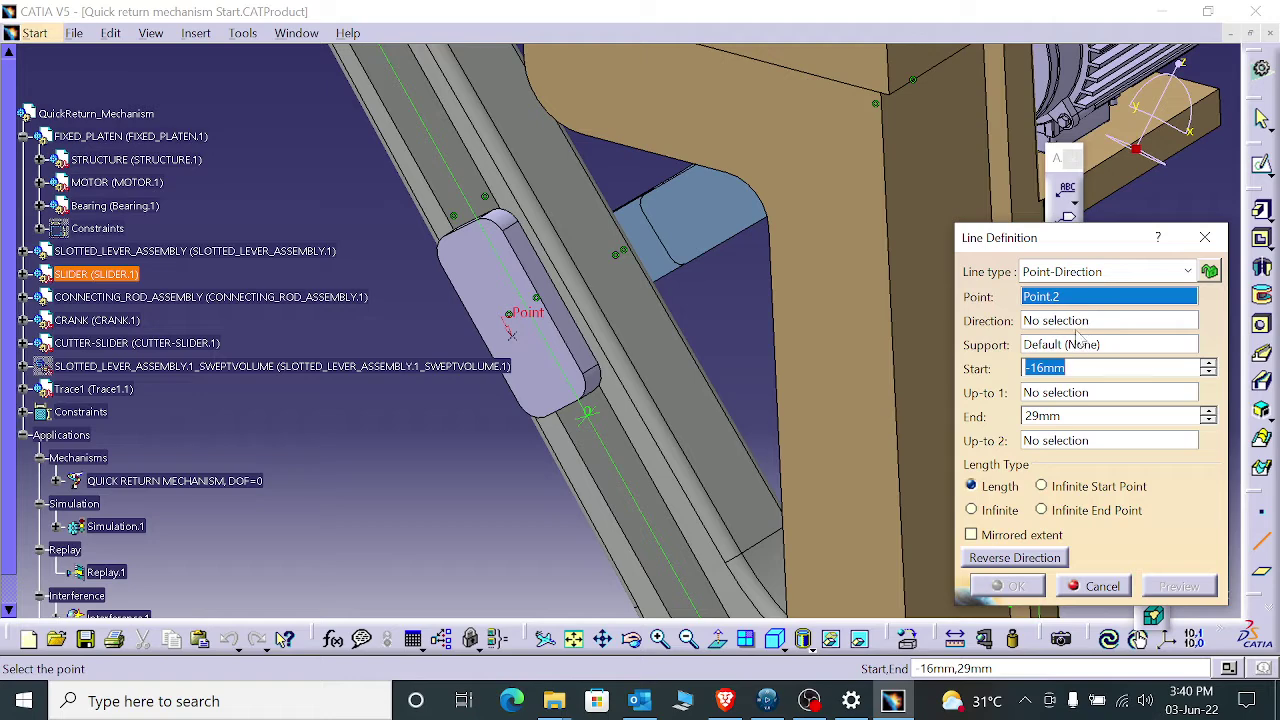
pyautogui.rightClick(1078, 334)
pyautogui.click(1120, 416)
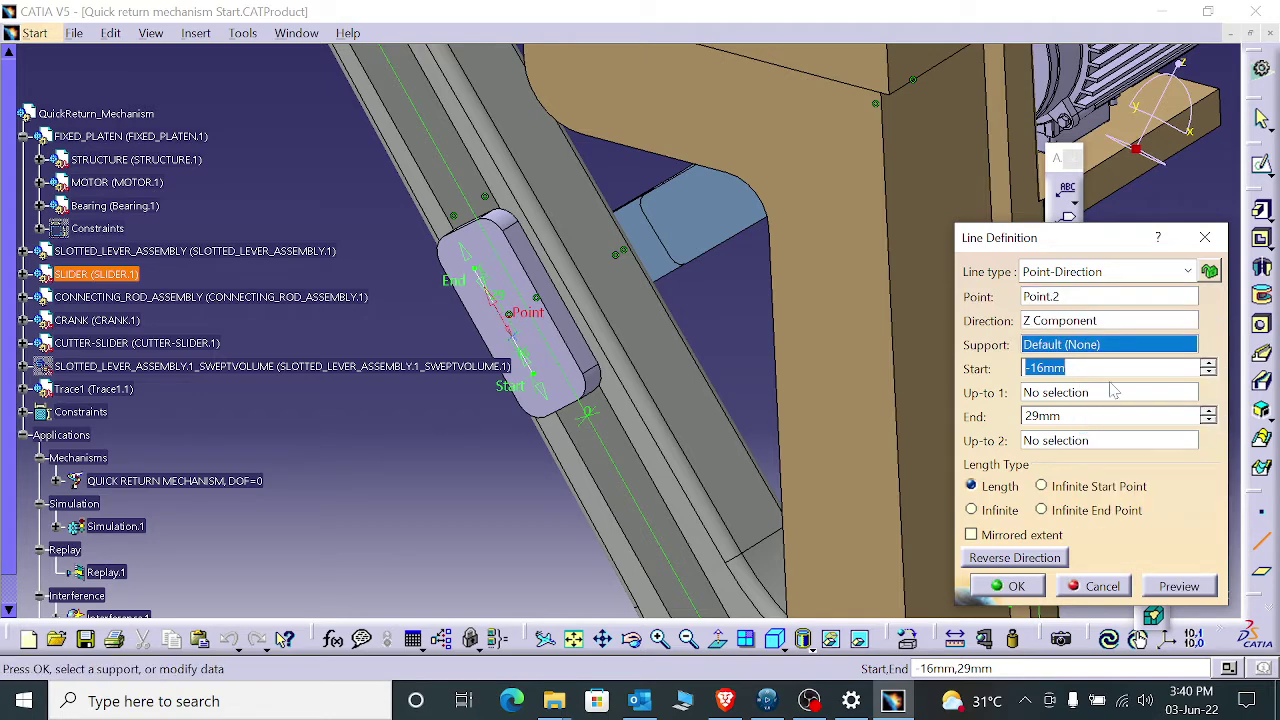
pyautogui.rightClick(1062, 322)
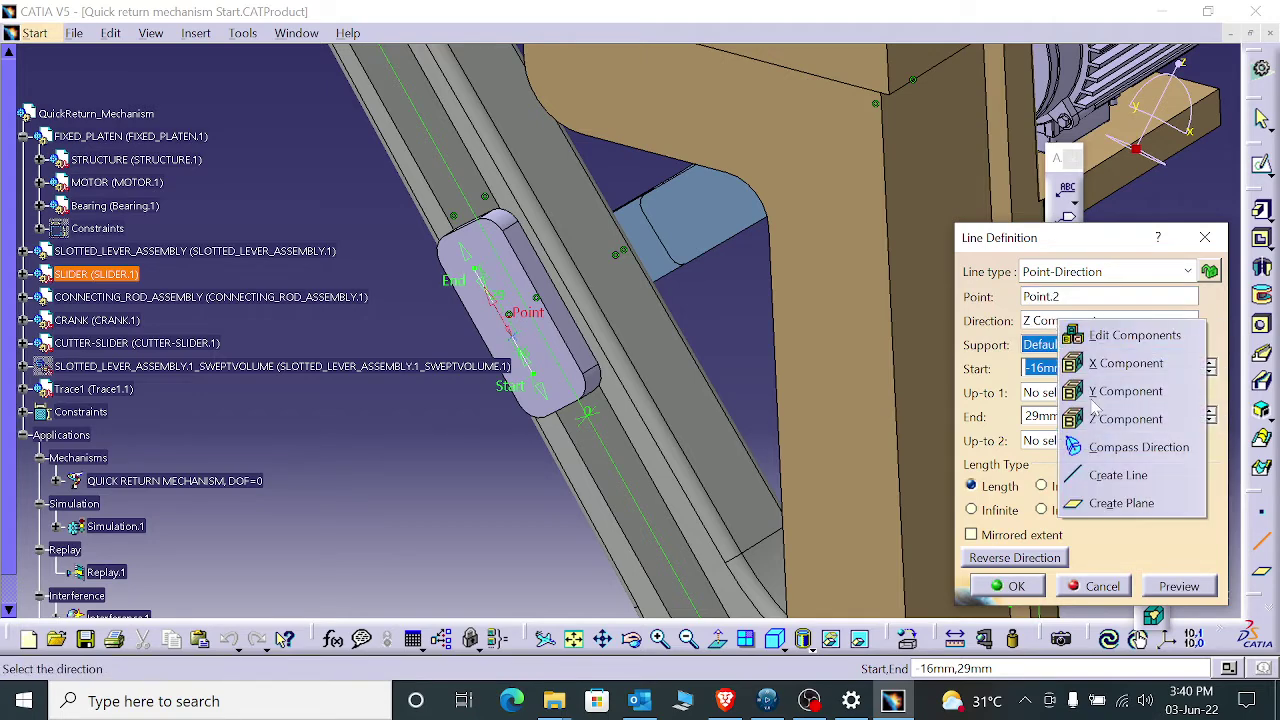
pyautogui.click(1100, 358)
pyautogui.click(1185, 587)
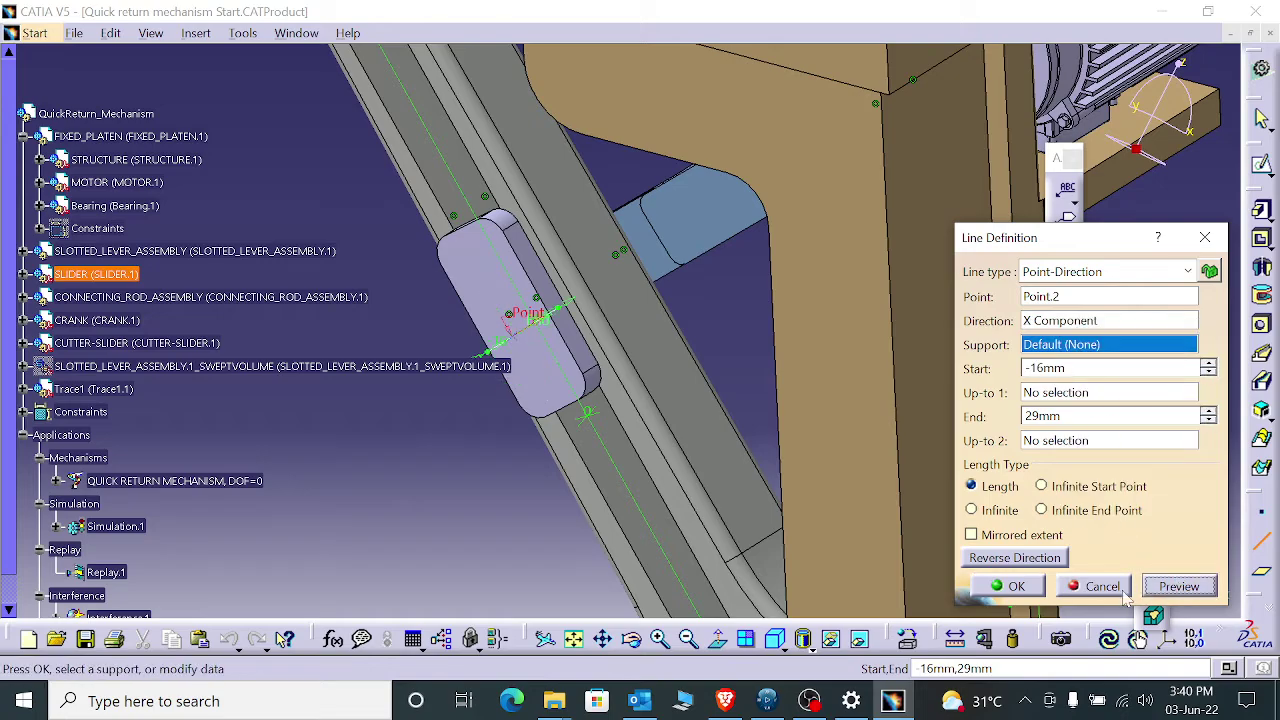
pyautogui.click(1030, 595)
# - Reactivate QuickReturn_Mechanism and trace out the slider's point and line over Replay.1, with a new part as destination
pyautogui.moveTo(747, 370); pyautogui.dragTo(975, 197, button='middle')
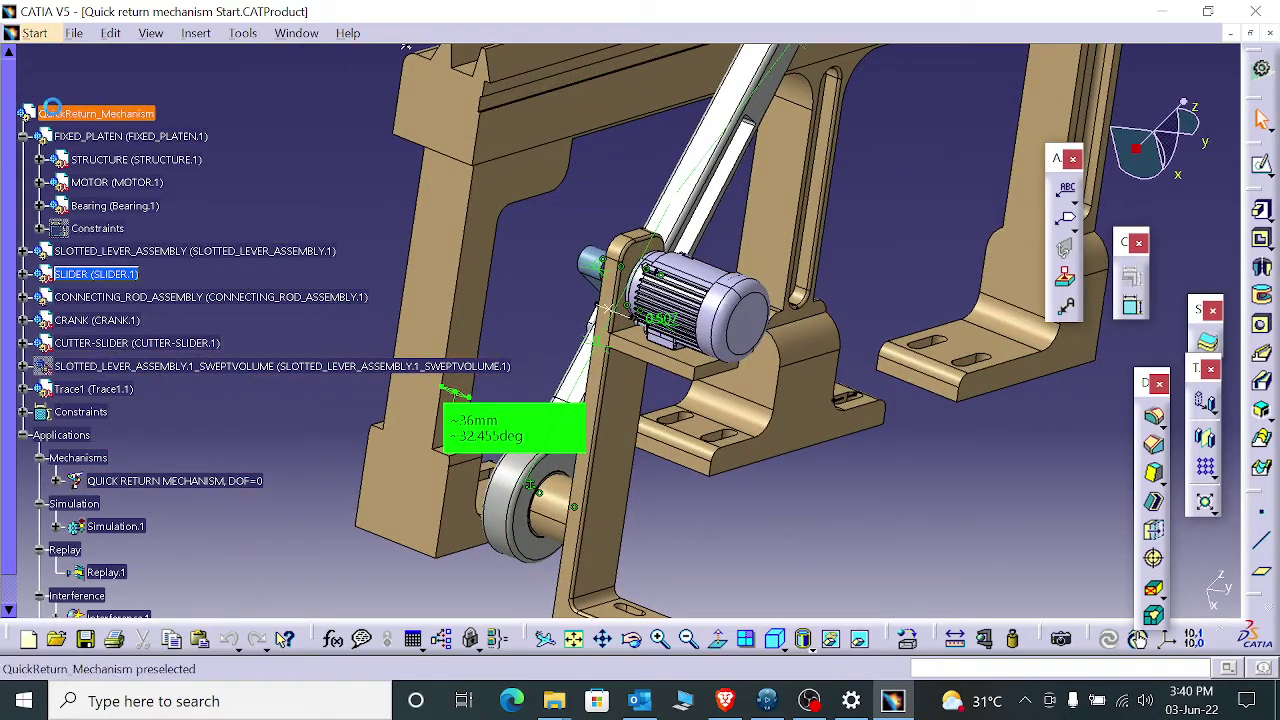
pyautogui.doubleClick(52, 107)
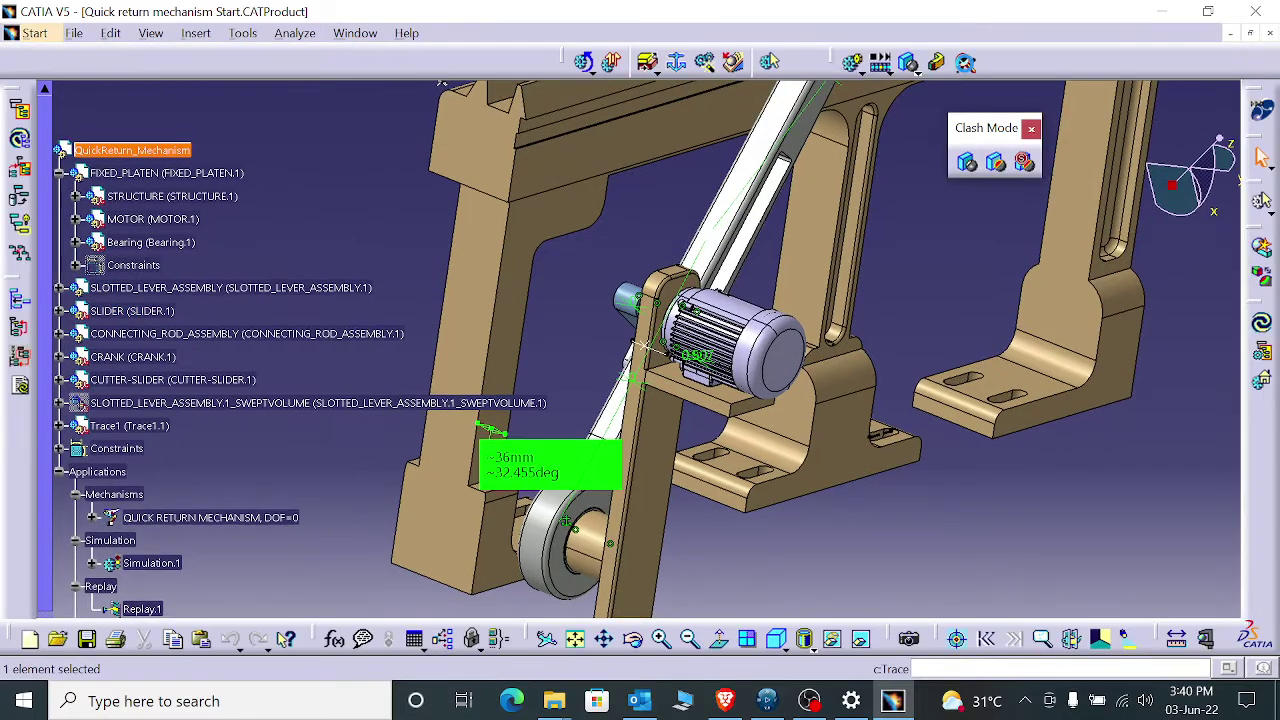
pyautogui.click(965, 62)
pyautogui.moveTo(574, 323); pyautogui.dragTo(615, 300, button='middle')
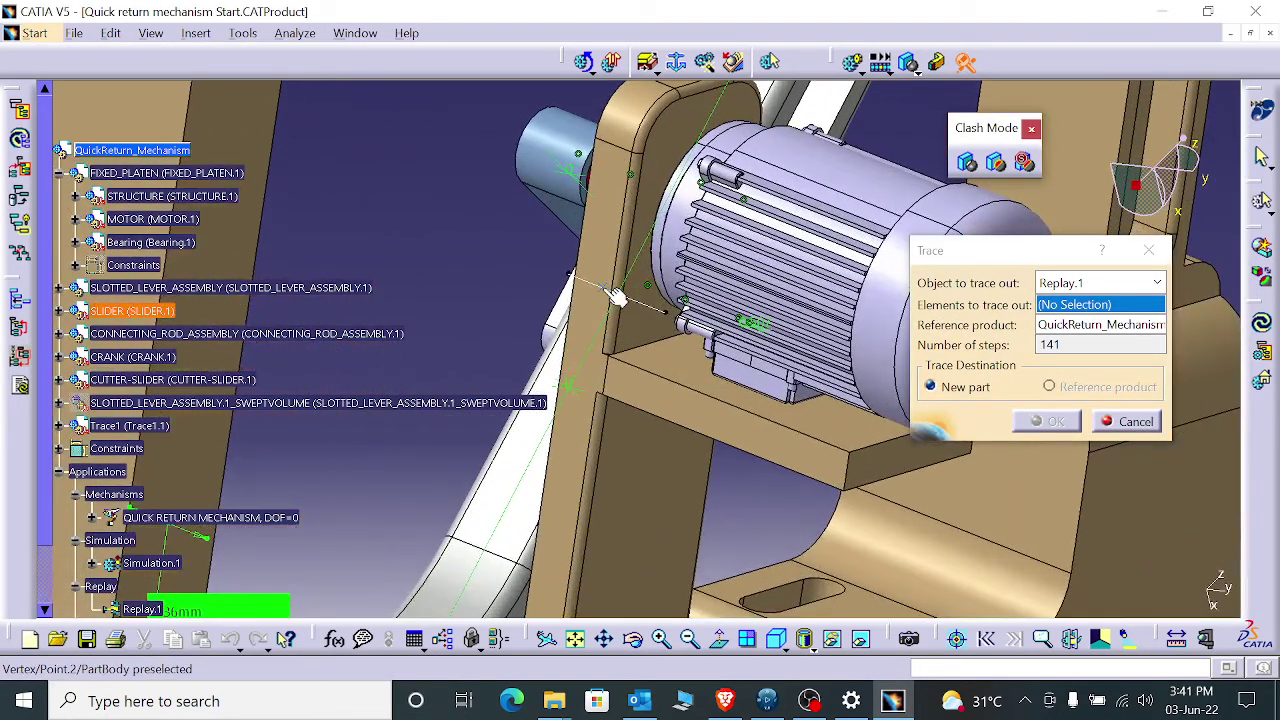
pyautogui.click(615, 297)
pyautogui.click(665, 311)
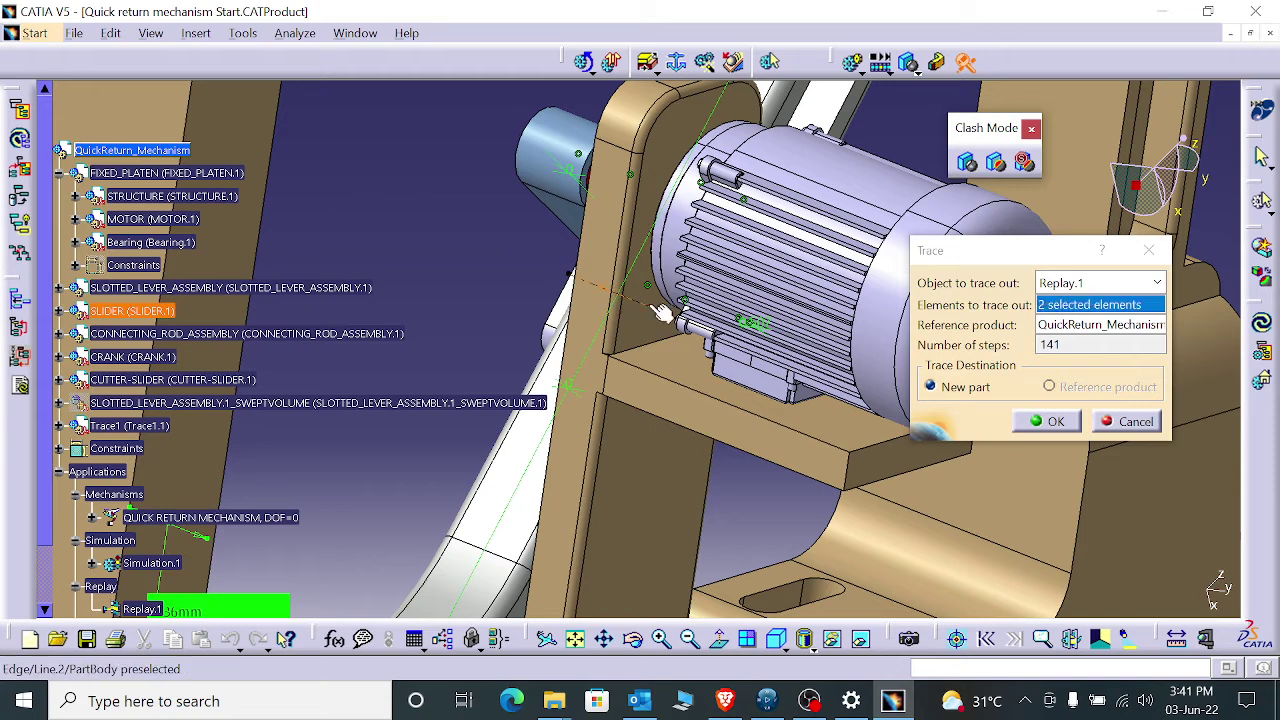
pyautogui.click(1051, 428)
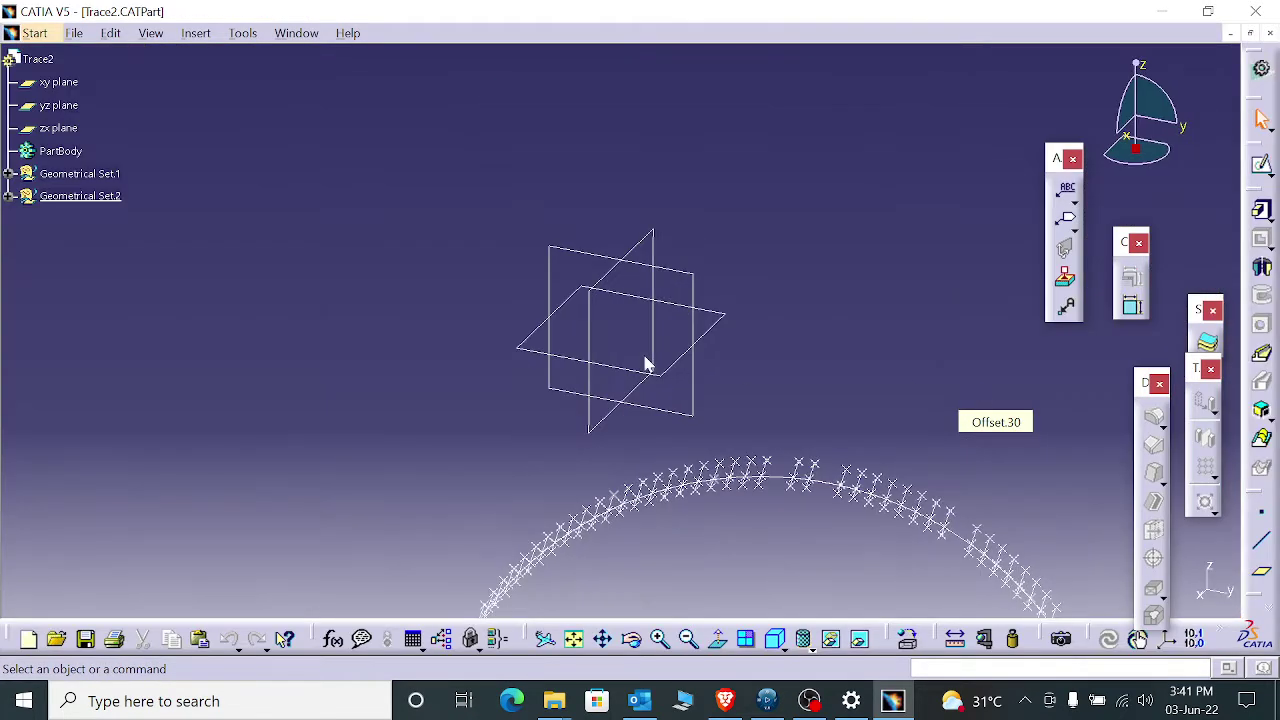
# - Look over the slider's traced path, expand Geometrical Set.2 and copy the Trace2 part
pyautogui.moveTo(645, 365)
pyautogui.mouseDown(button='middle')
pyautogui.moveTo(546, 374)
pyautogui.moveTo(604, 535)
pyautogui.moveTo(590, 485)
pyautogui.moveTo(680, 520)
pyautogui.moveTo(686, 591)
pyautogui.moveTo(600, 514)
pyautogui.mouseUp(button='middle')
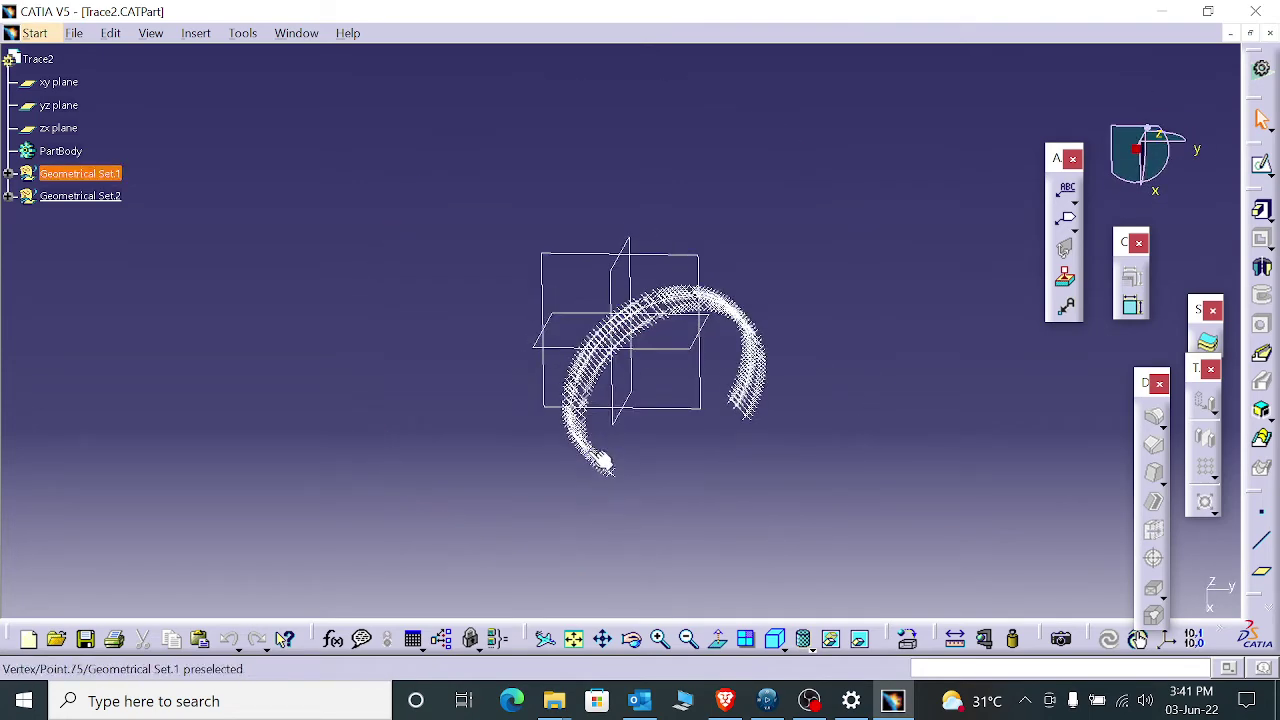
pyautogui.click(7, 197)
pyautogui.scroll(3, 86, 244)
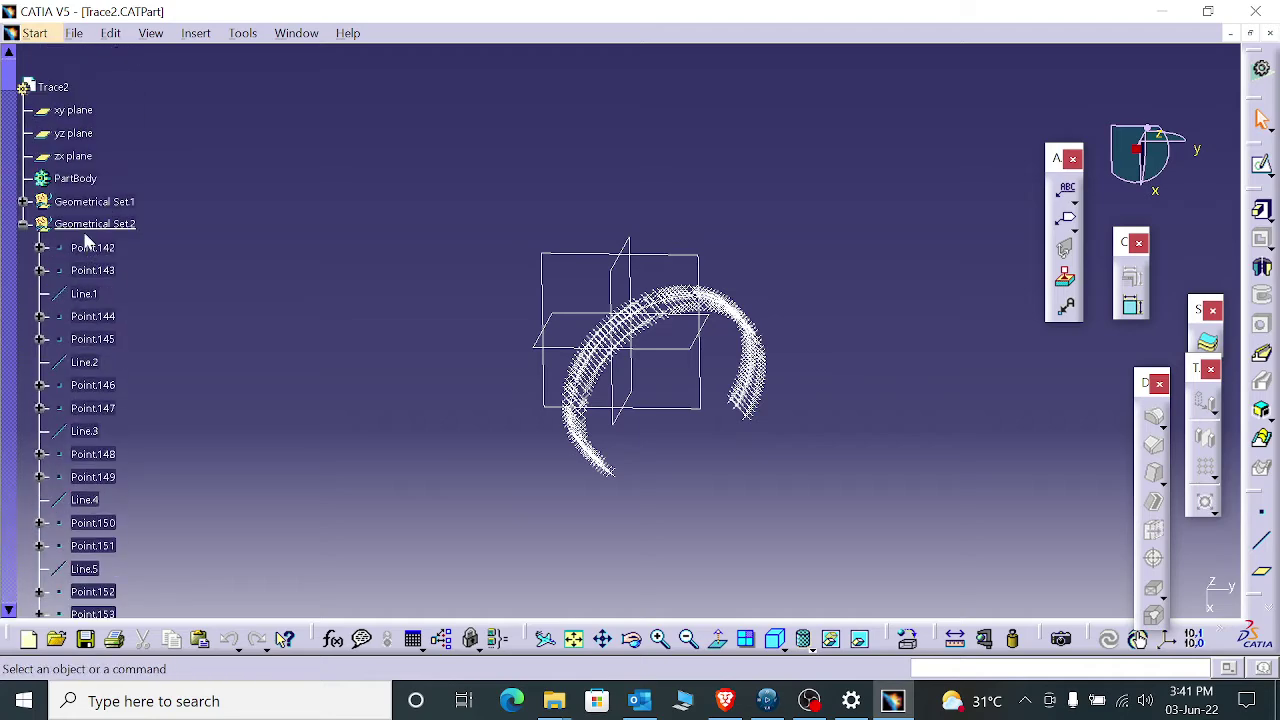
pyautogui.rightClick(58, 89)
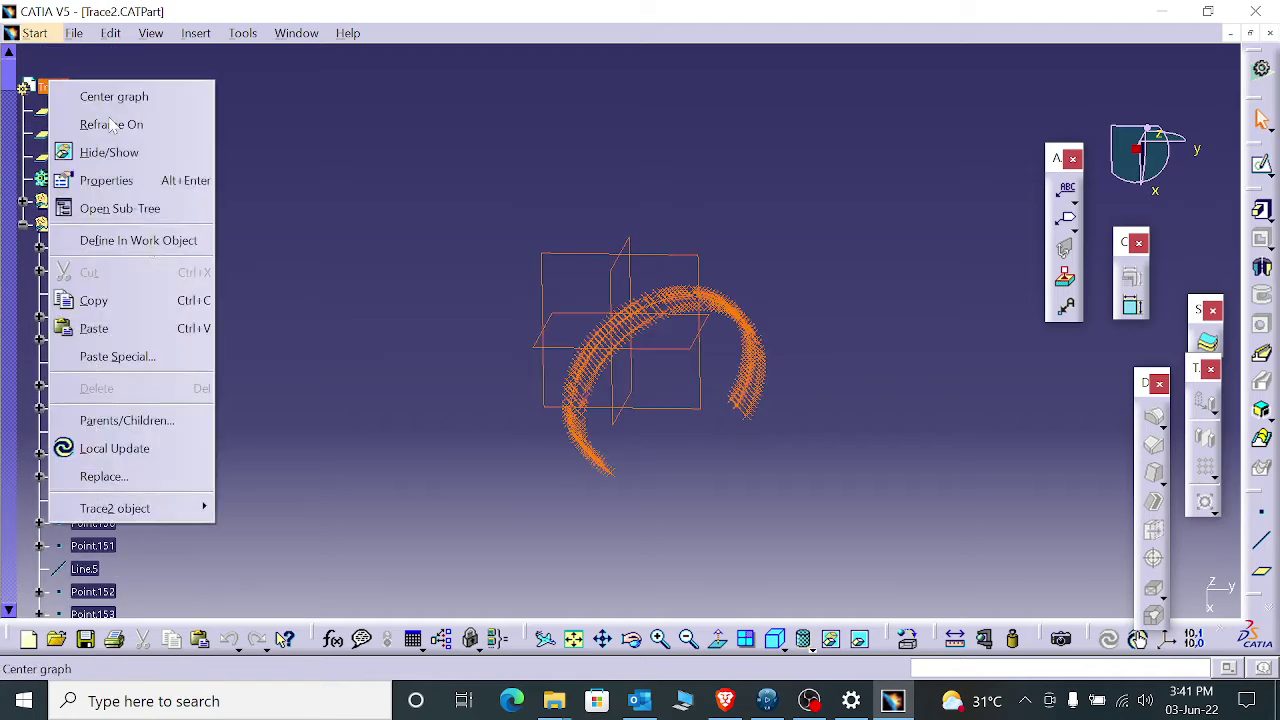
pyautogui.click(133, 309)
# - Paste the copied Trace2 part into the QuickReturn_Mechanism product and view the slider's path on the mechanism
pyautogui.click(297, 33)
pyautogui.click(361, 200)
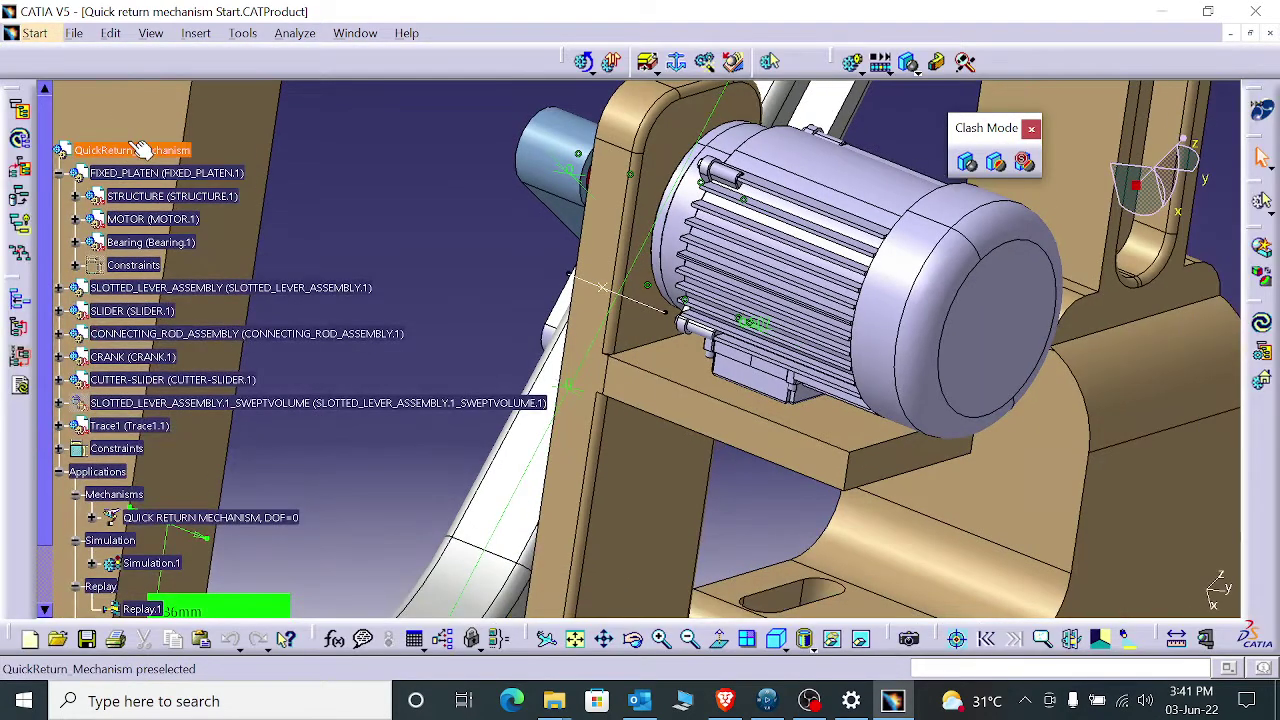
pyautogui.rightClick(125, 150)
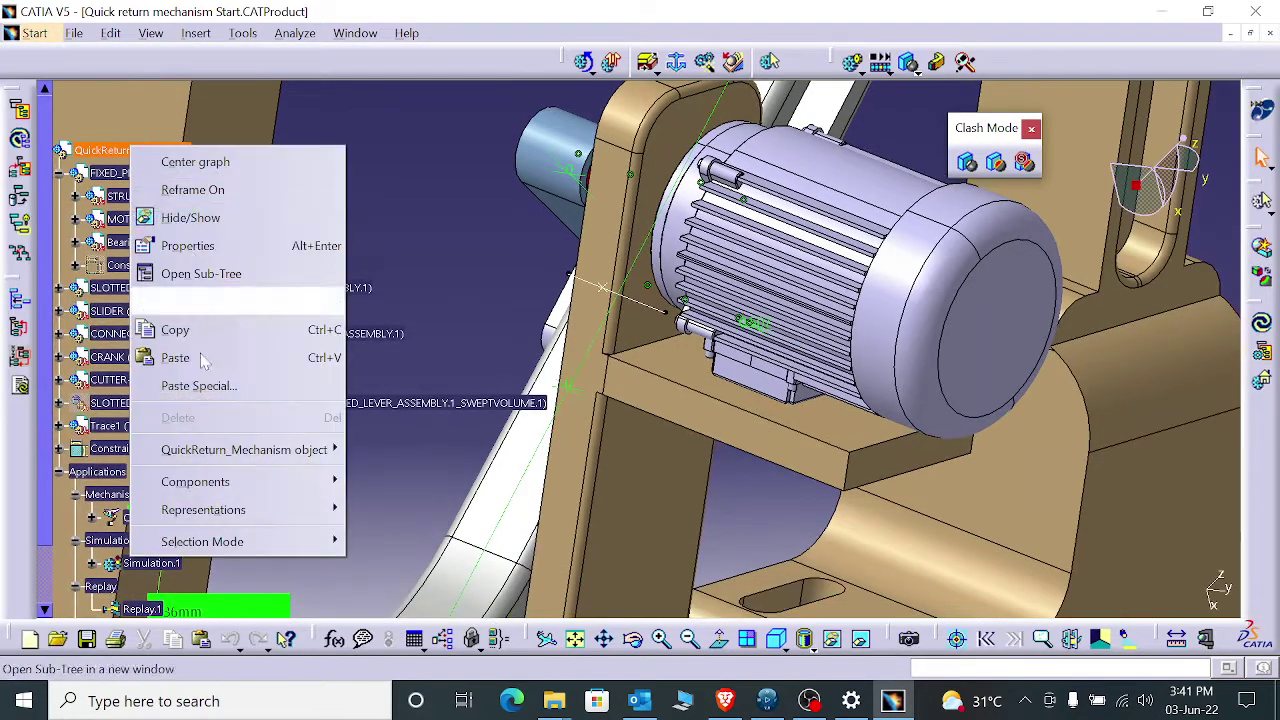
pyautogui.click(227, 360)
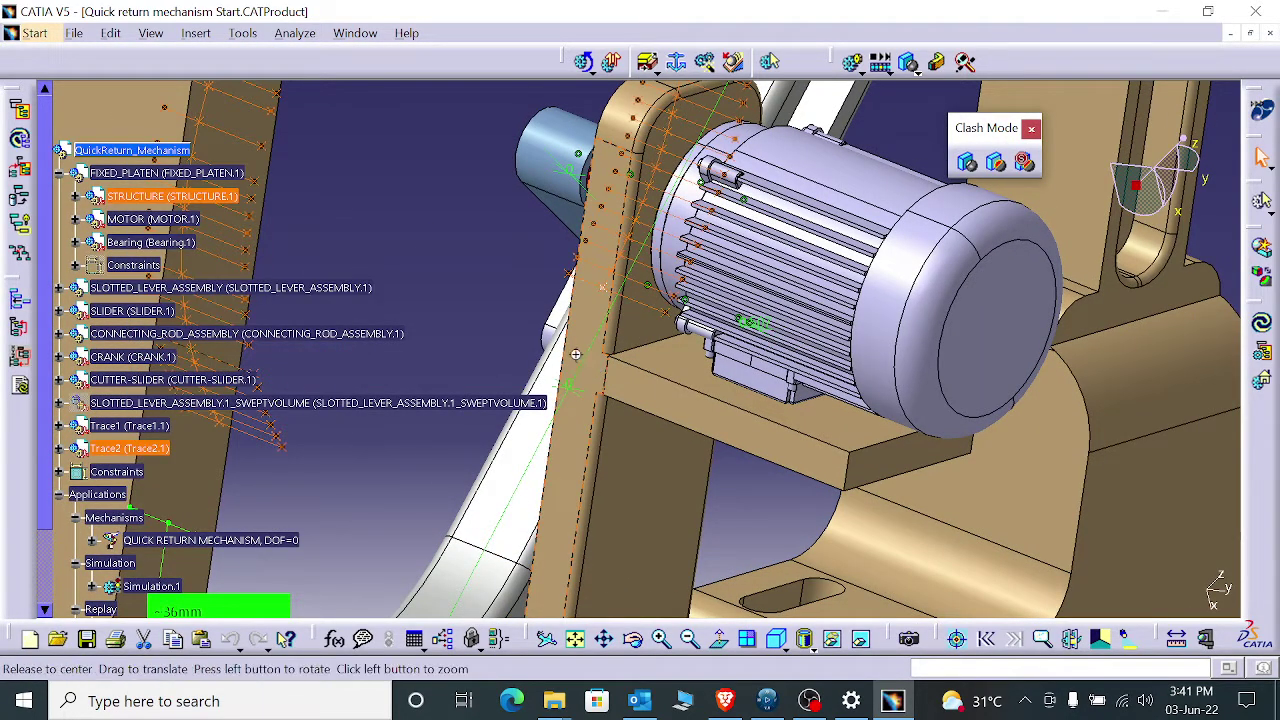
pyautogui.moveTo(575, 354); pyautogui.dragTo(585, 435, button='middle')
pyautogui.moveTo(720, 258); pyautogui.dragTo(590, 325, button='middle')
pyautogui.scroll(-3, 122, 445)
pyautogui.scroll(-2, 121, 444)
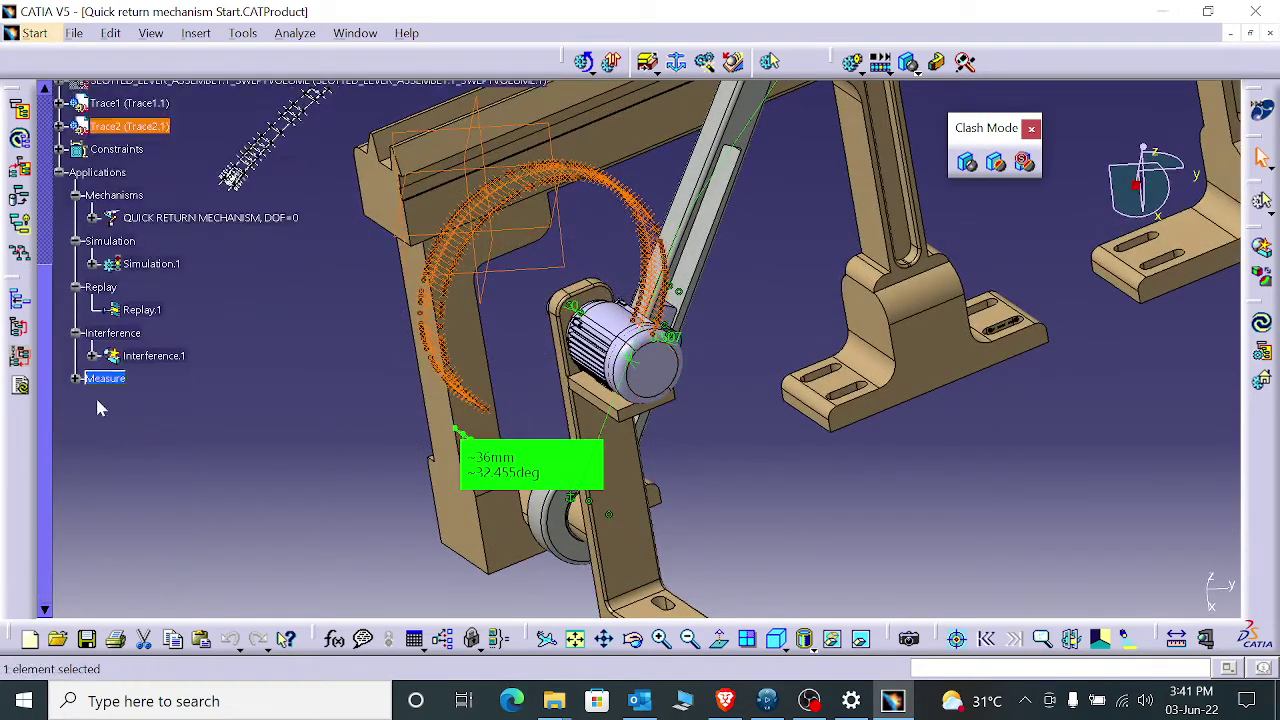
# - Expand the Measure branch, open Replay.1 with its loop mode changed, and open the analysis selection for the replay
pyautogui.click(75, 378)
pyautogui.click(138, 309)
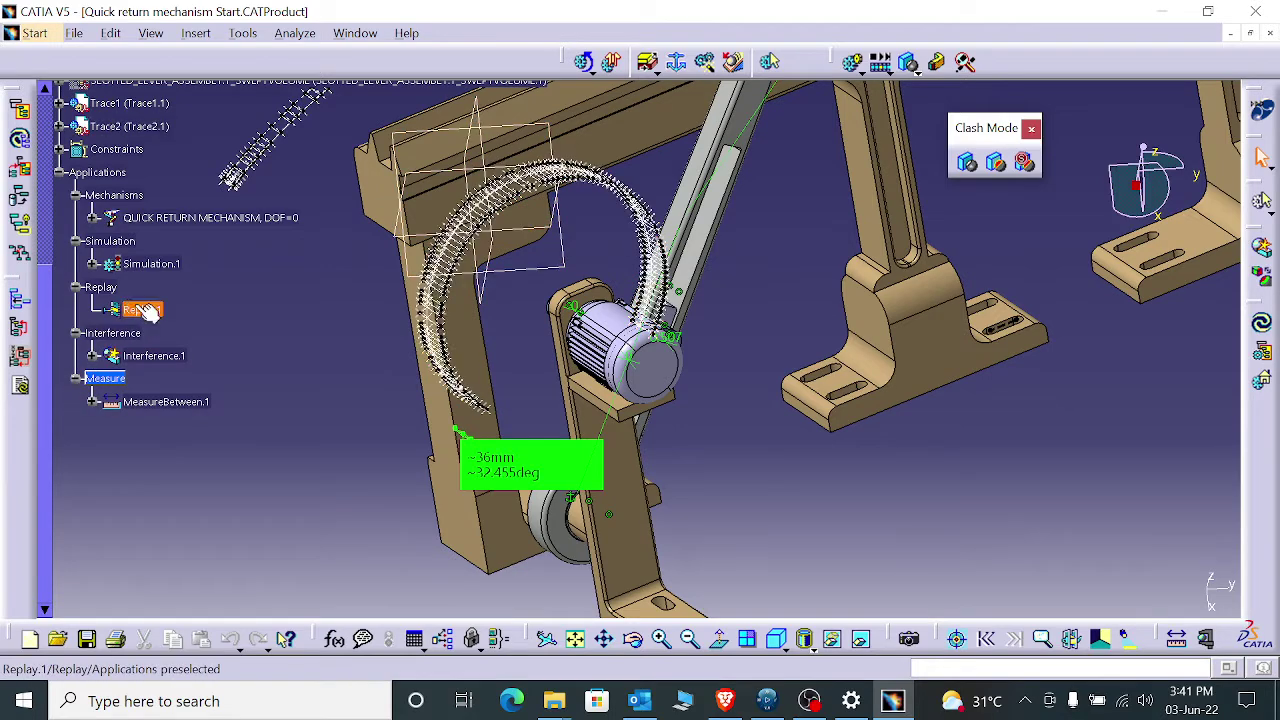
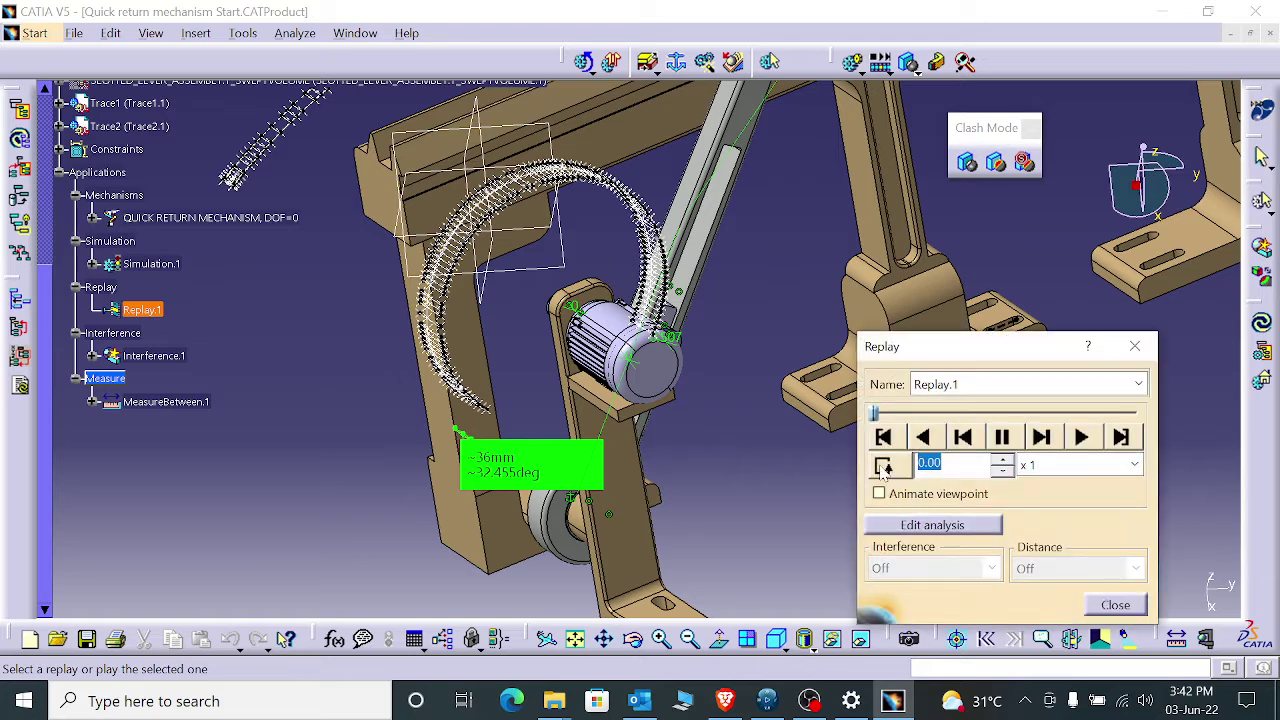
pyautogui.click(884, 466)
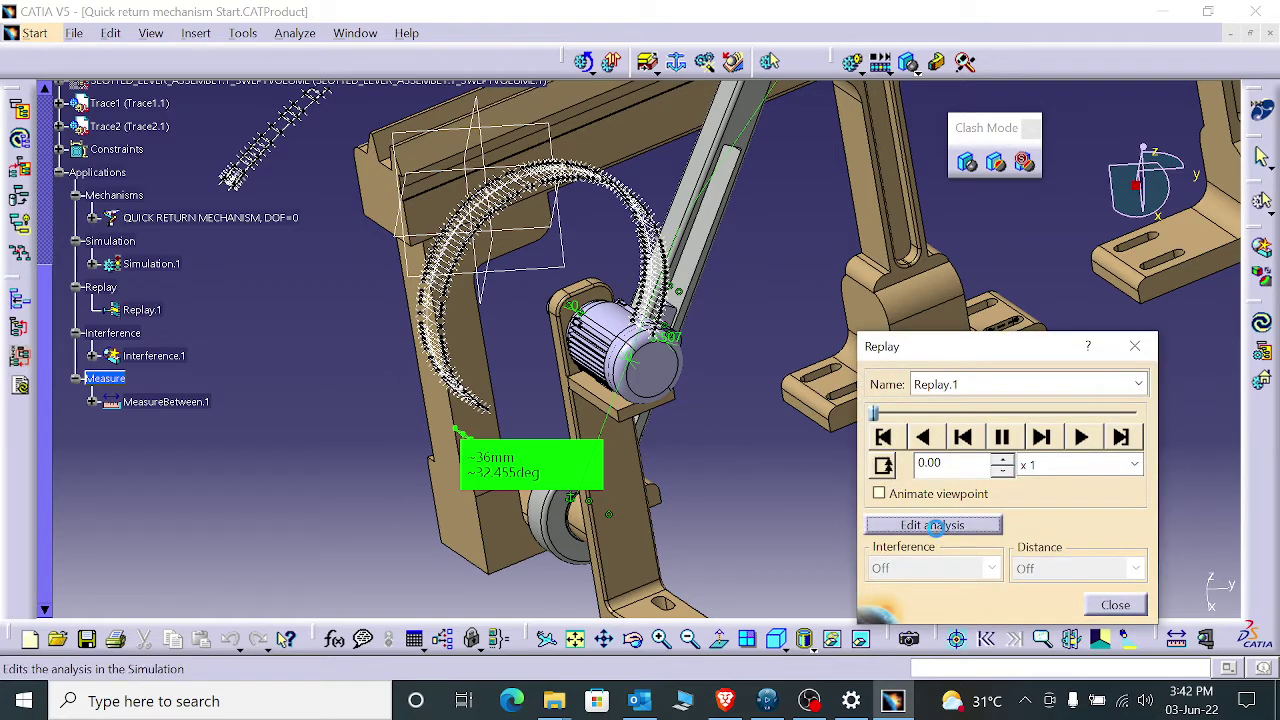
pyautogui.click(940, 525)
pyautogui.click(1133, 551)
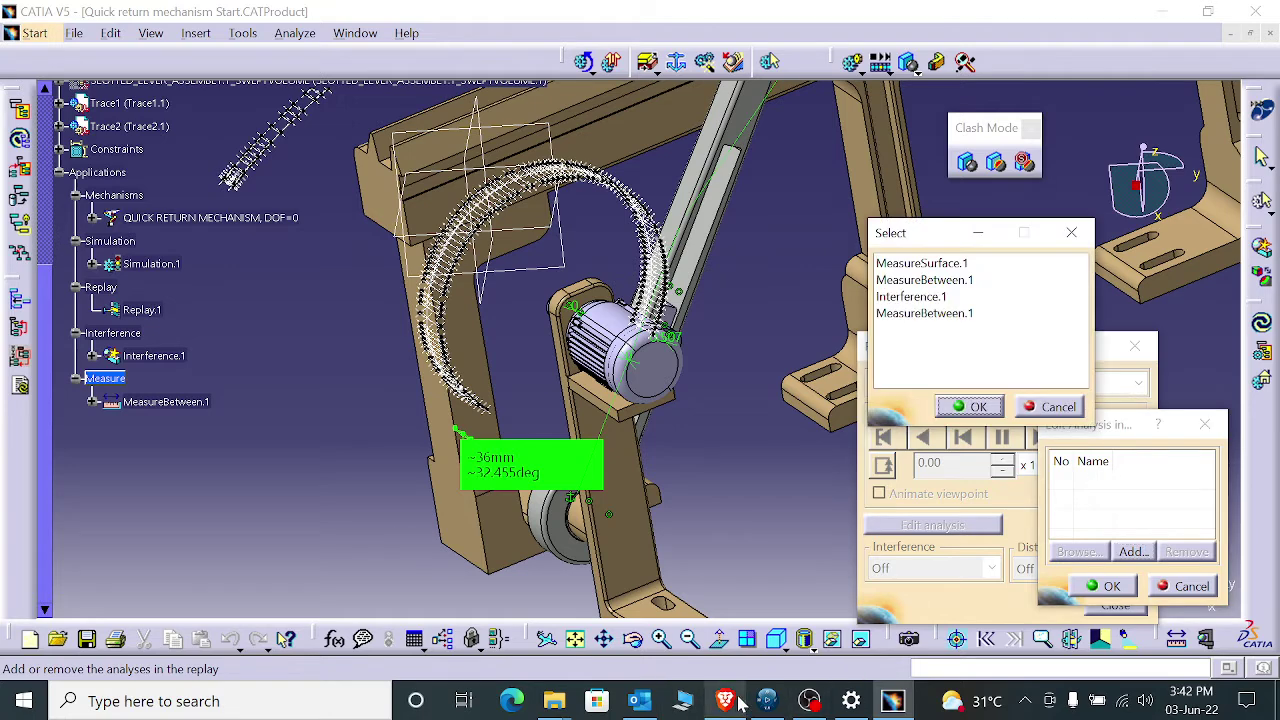
# - Add Interference.1 and the last listed MeasureBetween.1 to the analyses of Replay.1
pyautogui.click(935, 264)
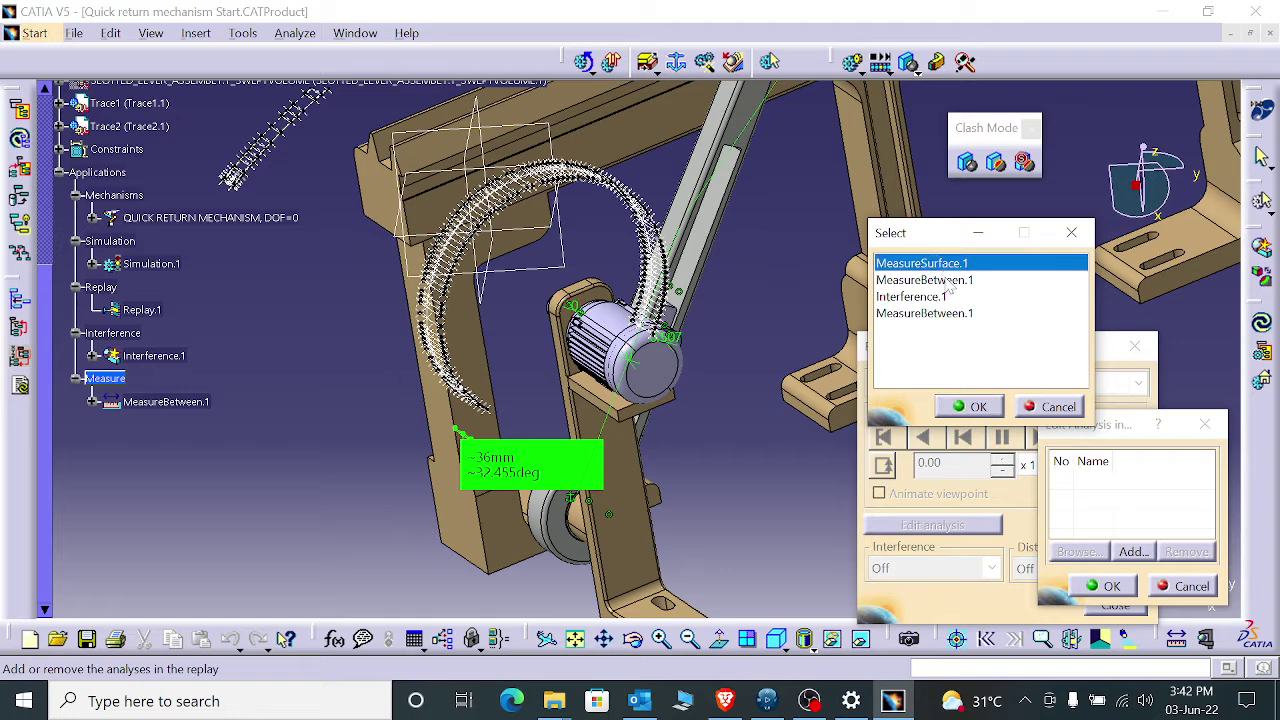
pyautogui.click(948, 282)
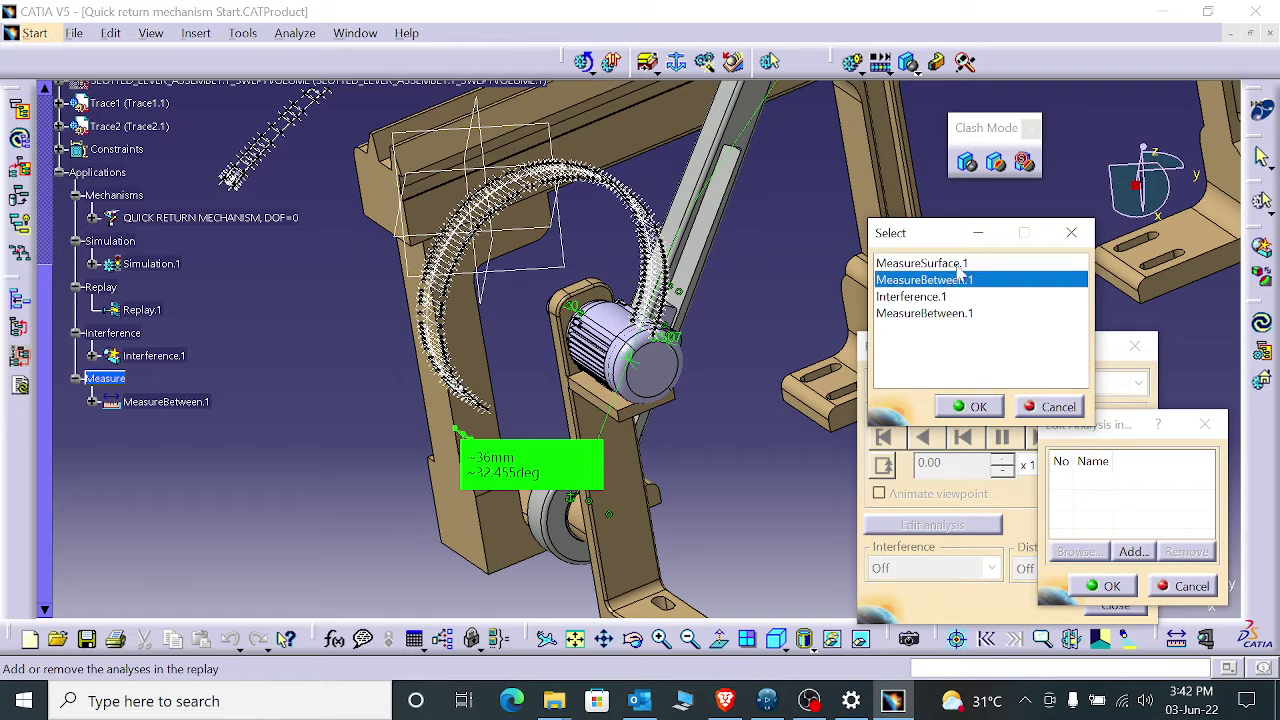
pyautogui.click(960, 264)
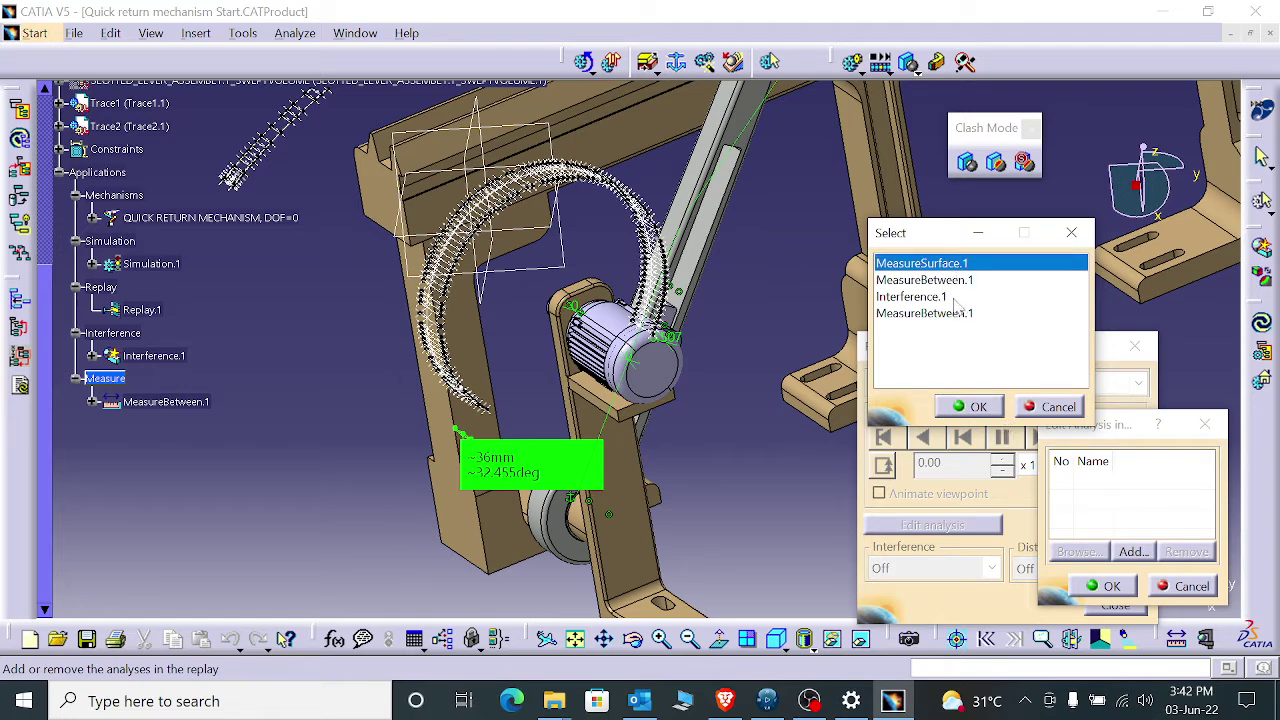
pyautogui.click(956, 300)
pyautogui.click(955, 265)
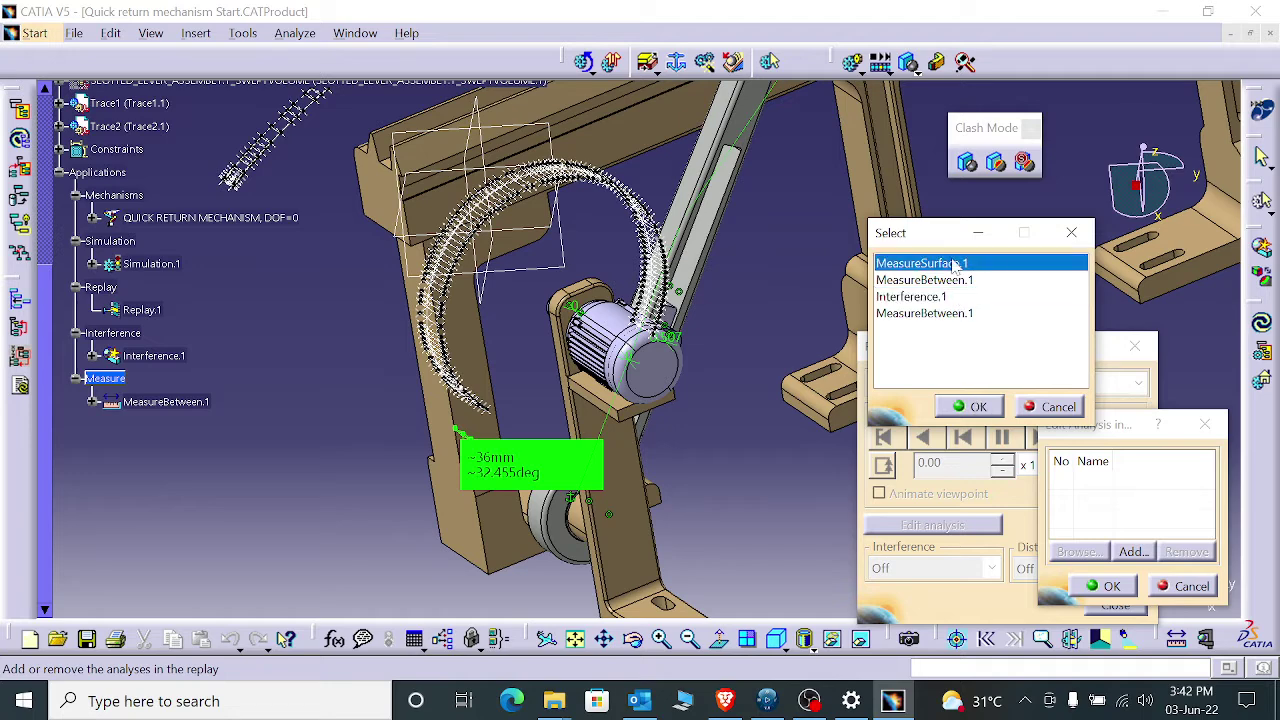
pyautogui.click(952, 314)
pyautogui.click(952, 264)
pyautogui.click(942, 297)
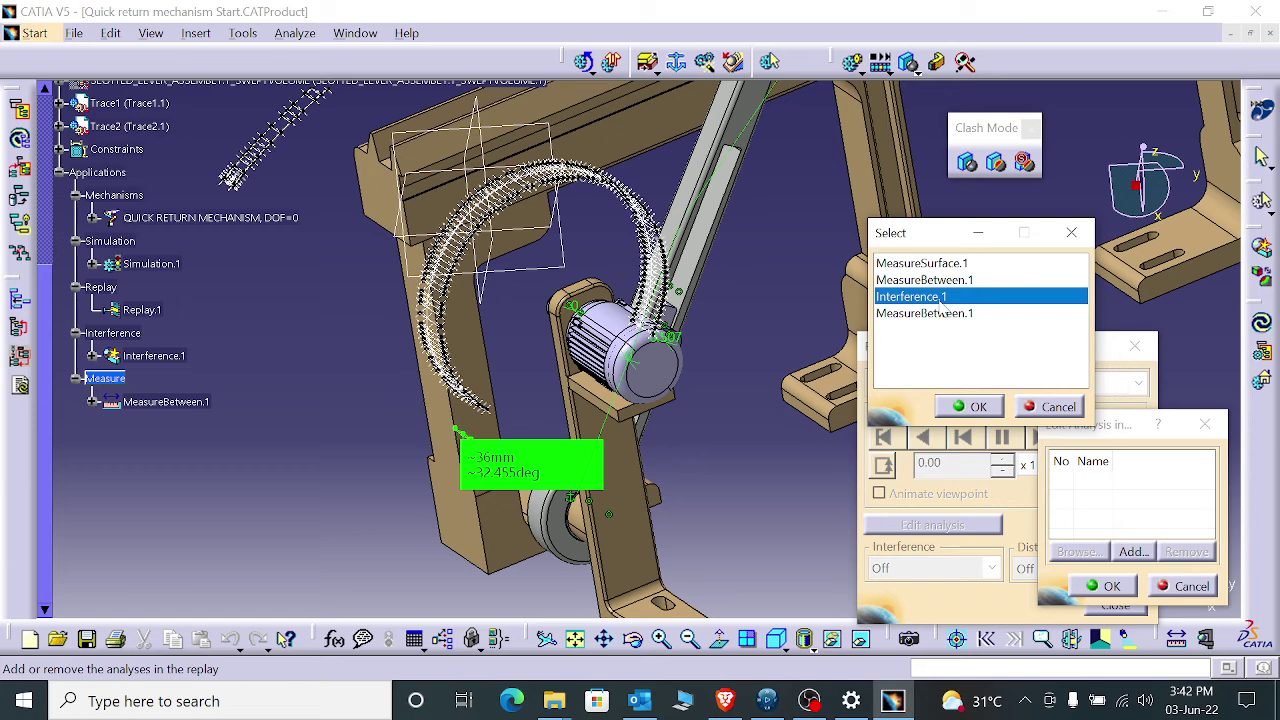
pyautogui.click(977, 407)
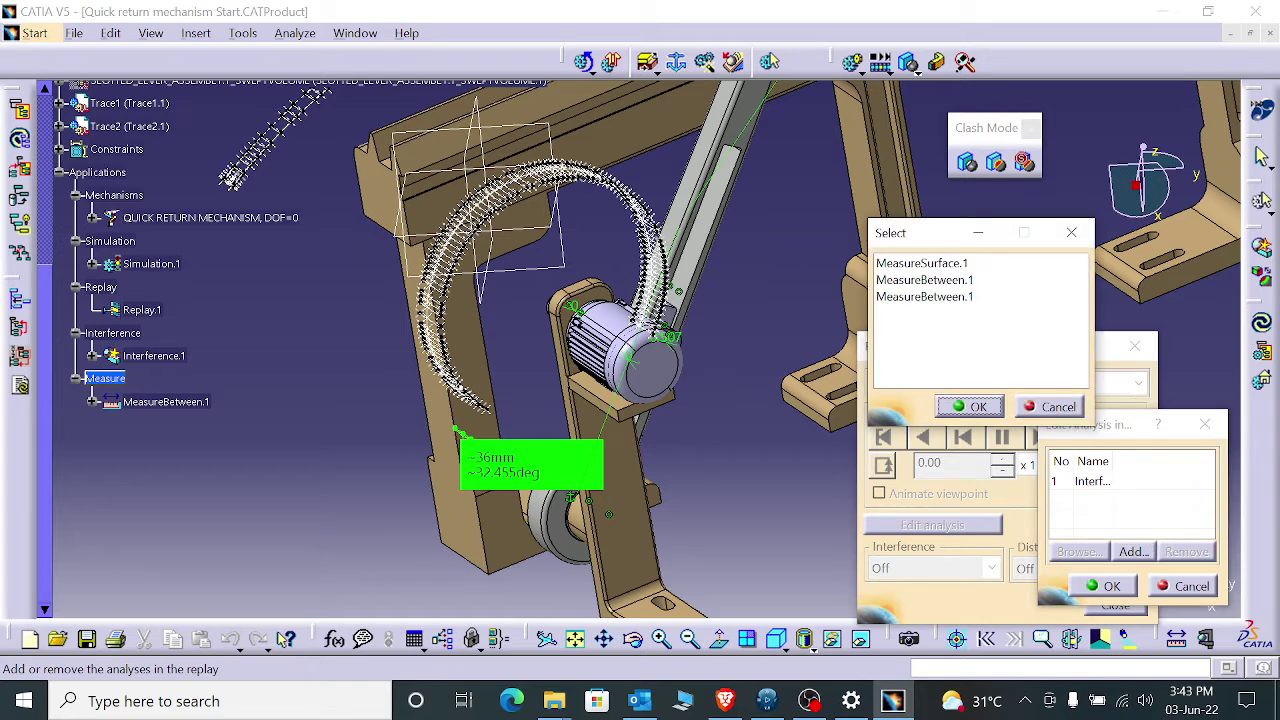
pyautogui.click(951, 297)
pyautogui.click(995, 409)
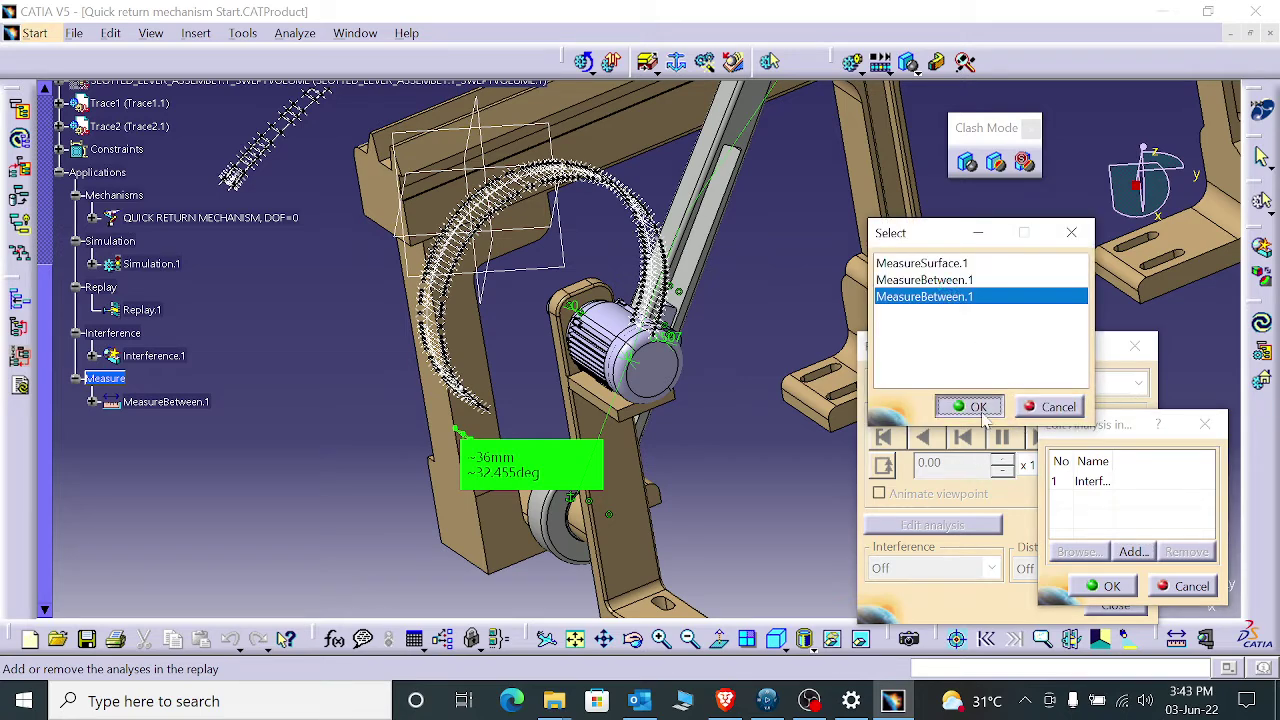
pyautogui.click(1113, 587)
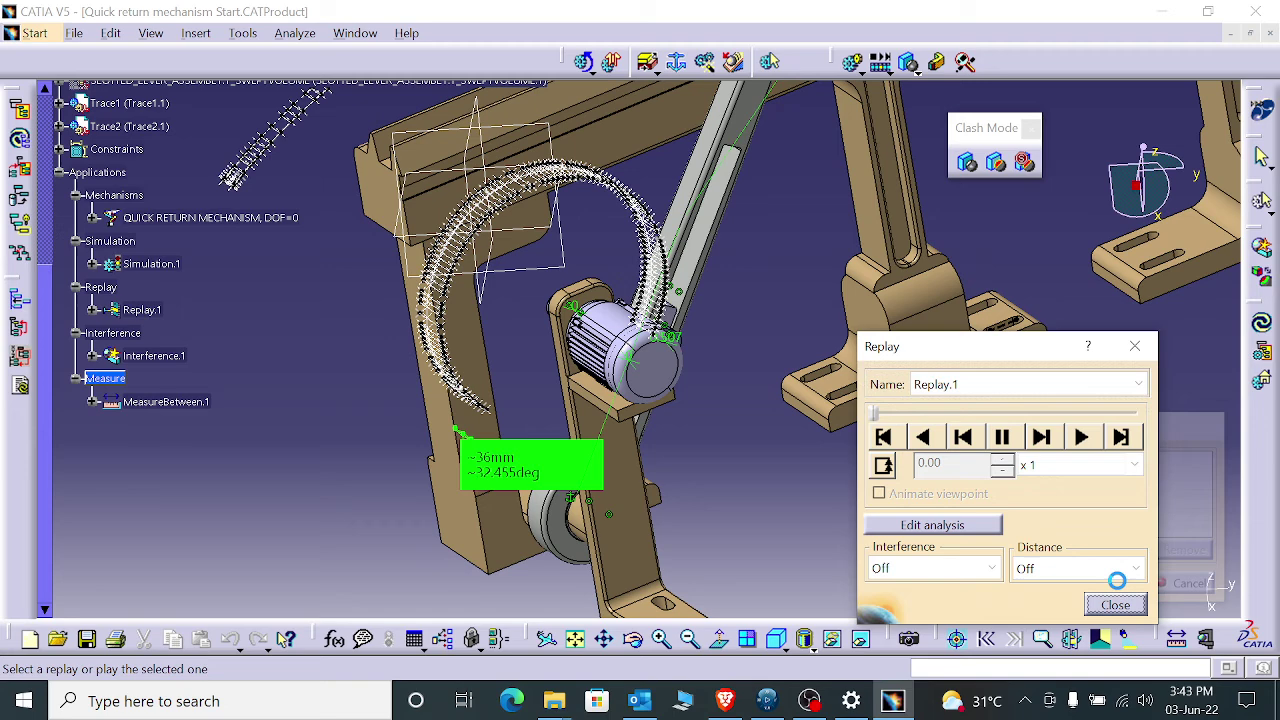
# - Set the replay's interference analysis to Stop and its distance analysis to On
pyautogui.click(962, 568)
pyautogui.click(948, 631)
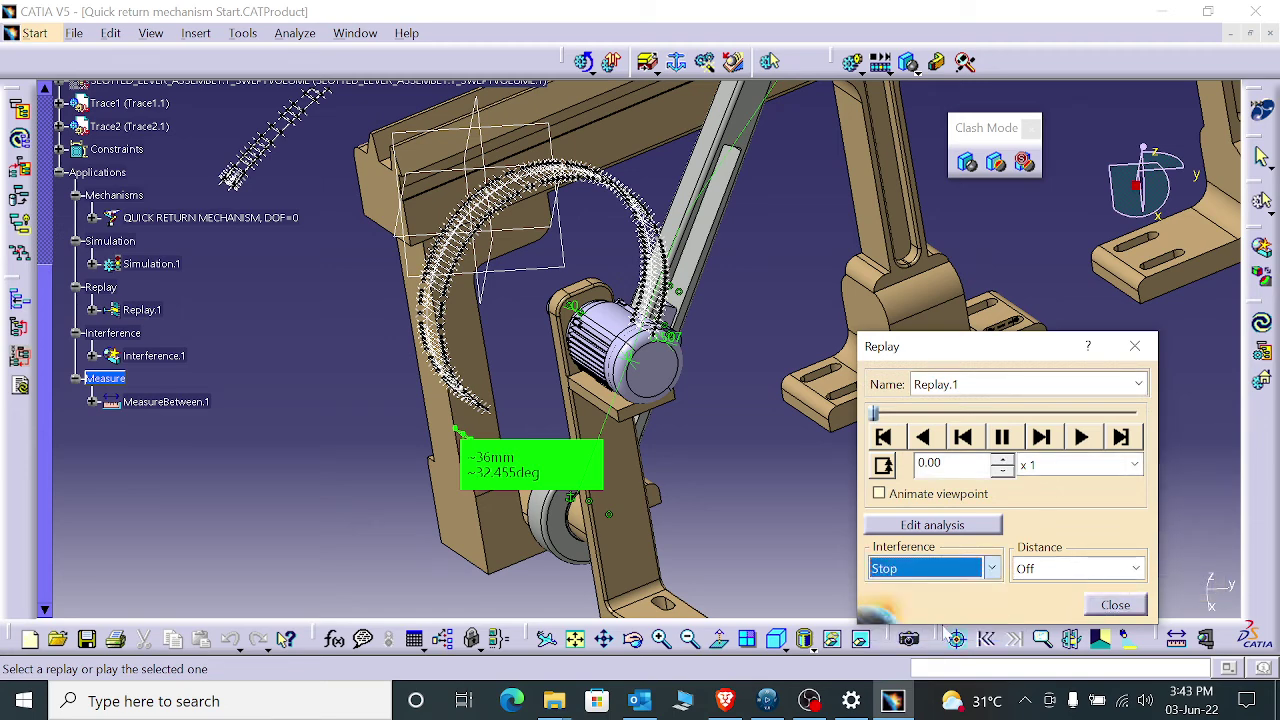
pyautogui.click(958, 570)
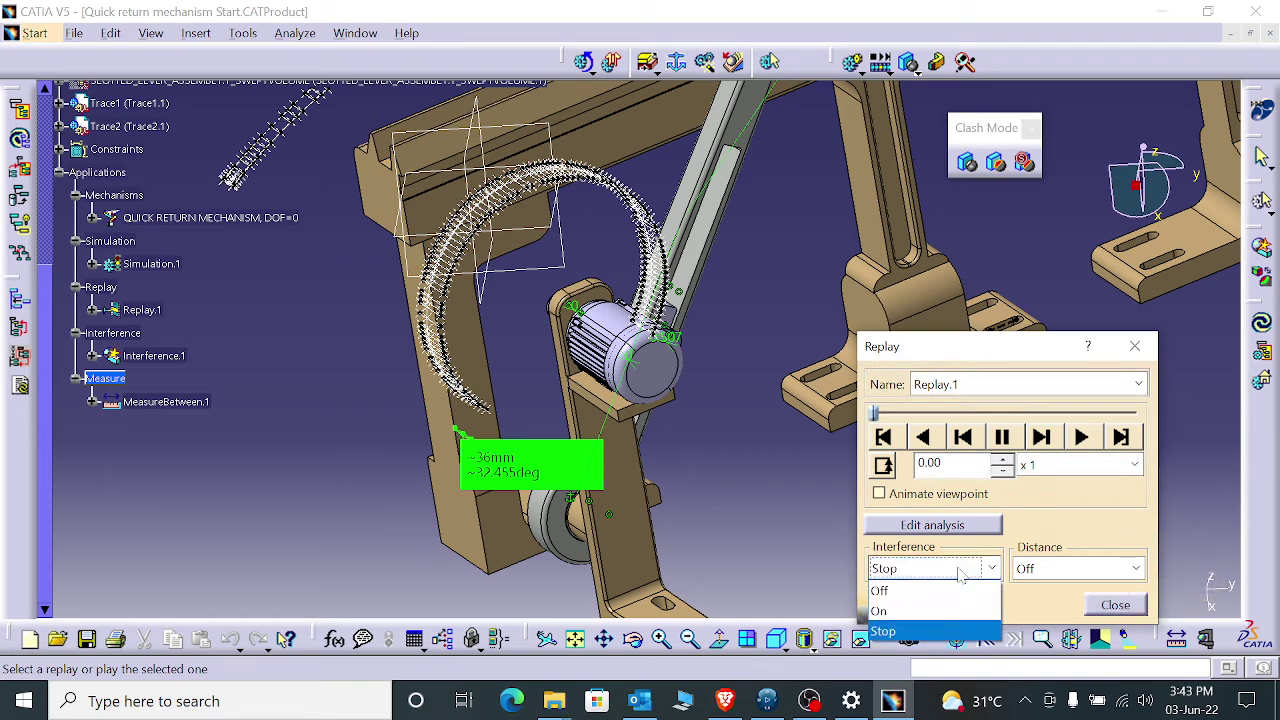
pyautogui.click(1050, 575)
pyautogui.click(1050, 570)
pyautogui.click(1062, 612)
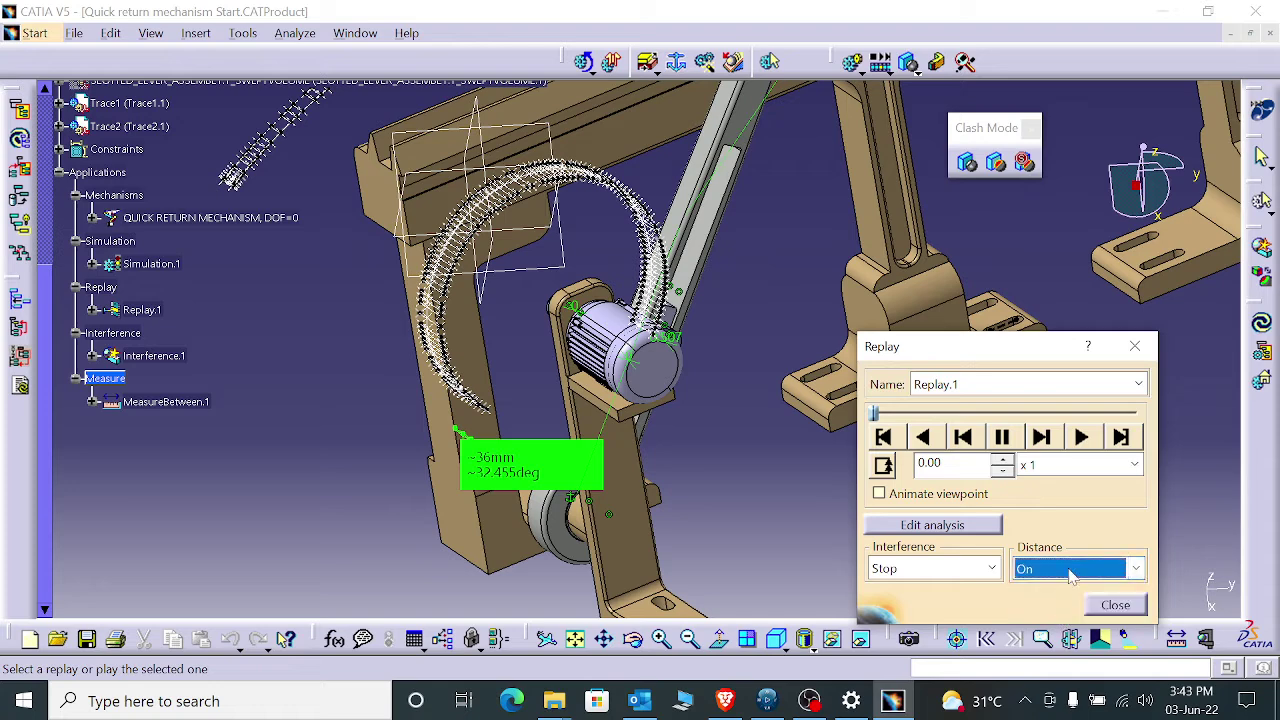
# - Set the replay's interference analysis to Off and play Replay.1 to watch the mechanism move with distance analysis on
pyautogui.click(975, 570)
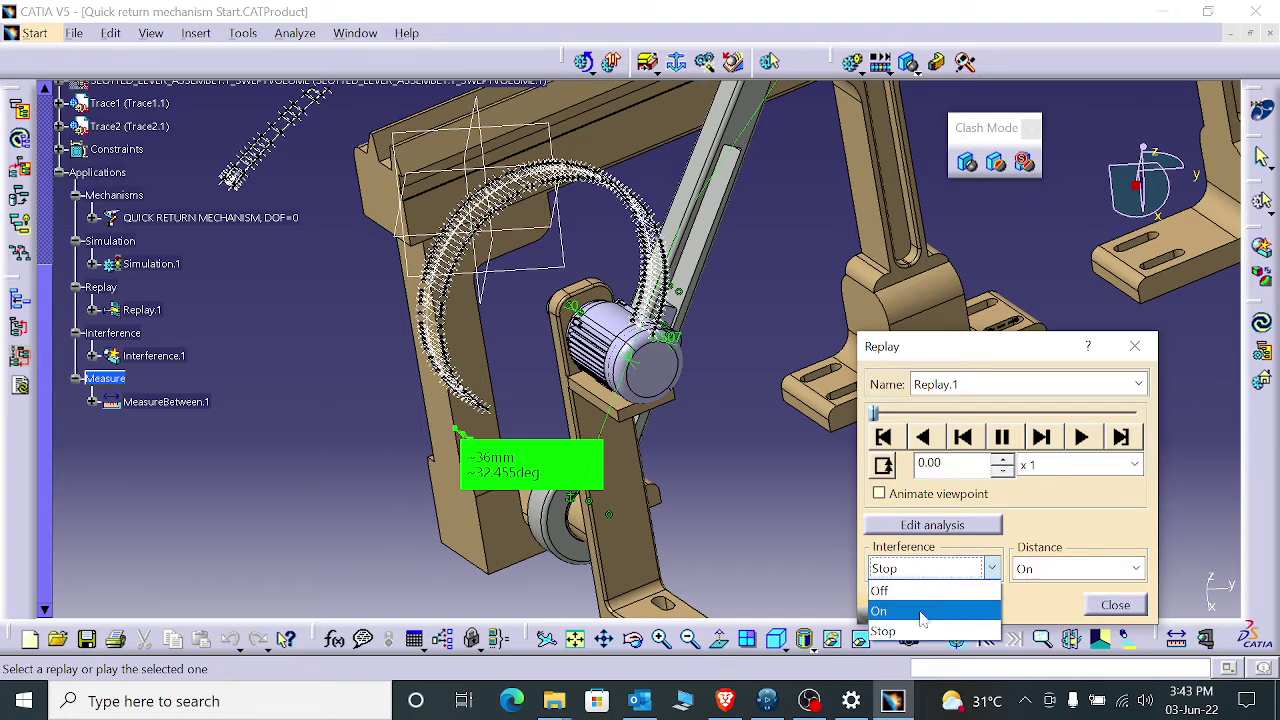
pyautogui.click(935, 591)
pyautogui.click(935, 572)
pyautogui.click(897, 591)
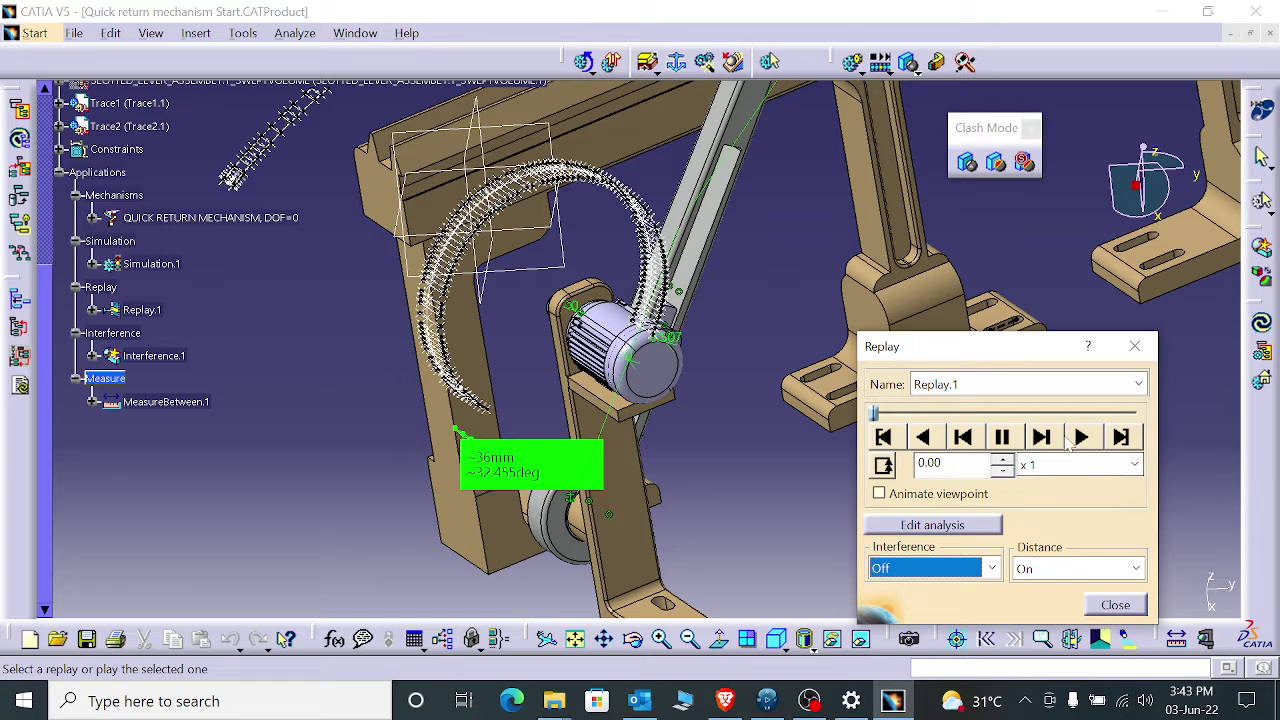
pyautogui.click(1077, 440)
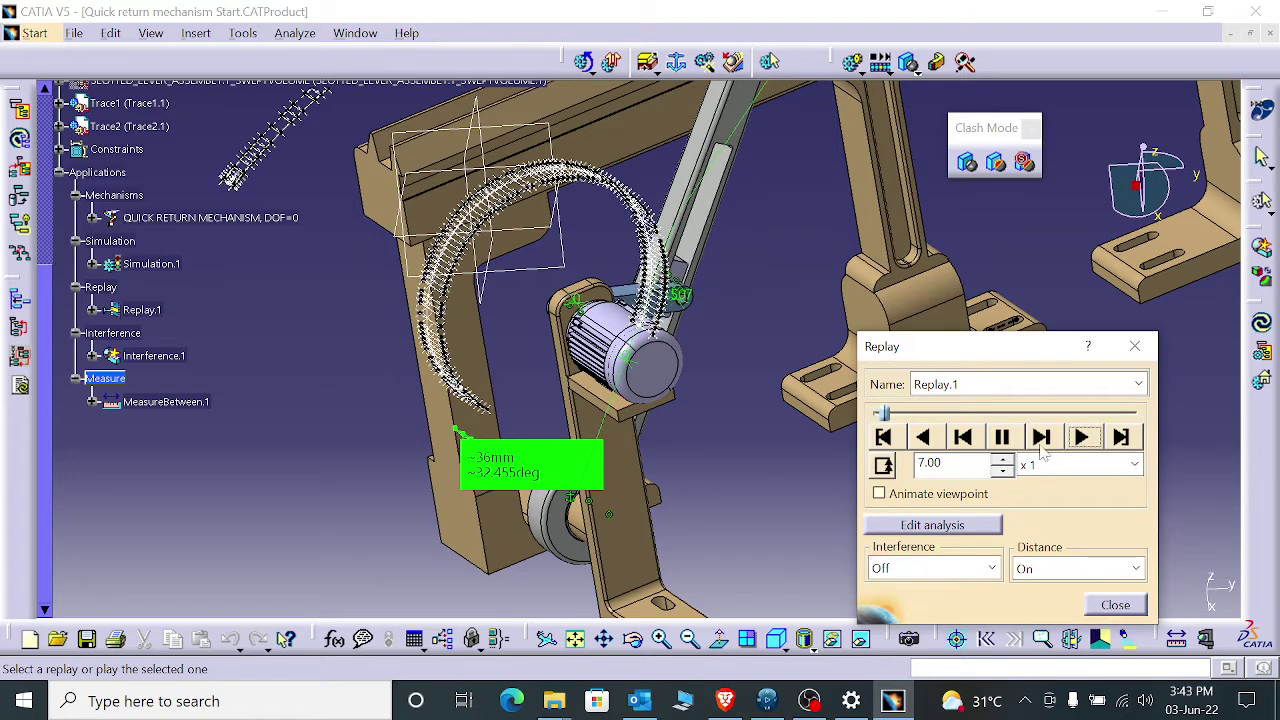
pyautogui.moveTo(771, 364); pyautogui.dragTo(660, 379, button='middle')
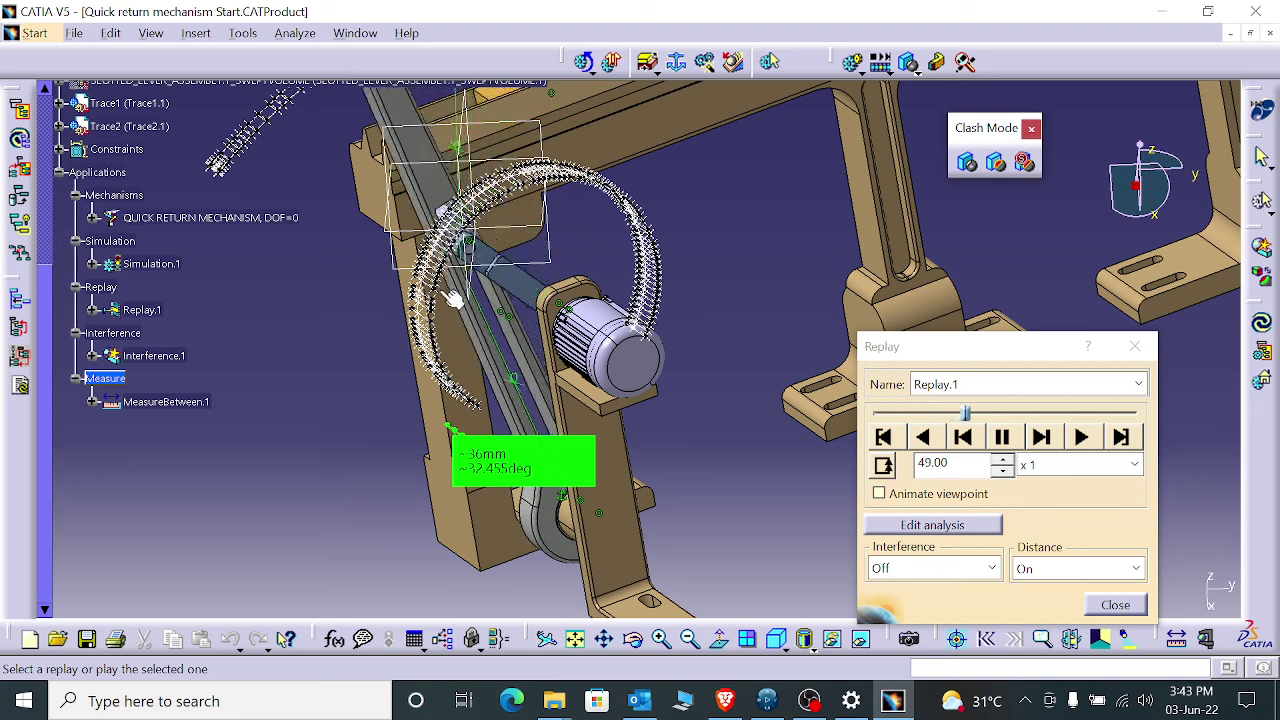
pyautogui.scroll(3, 188, 328)
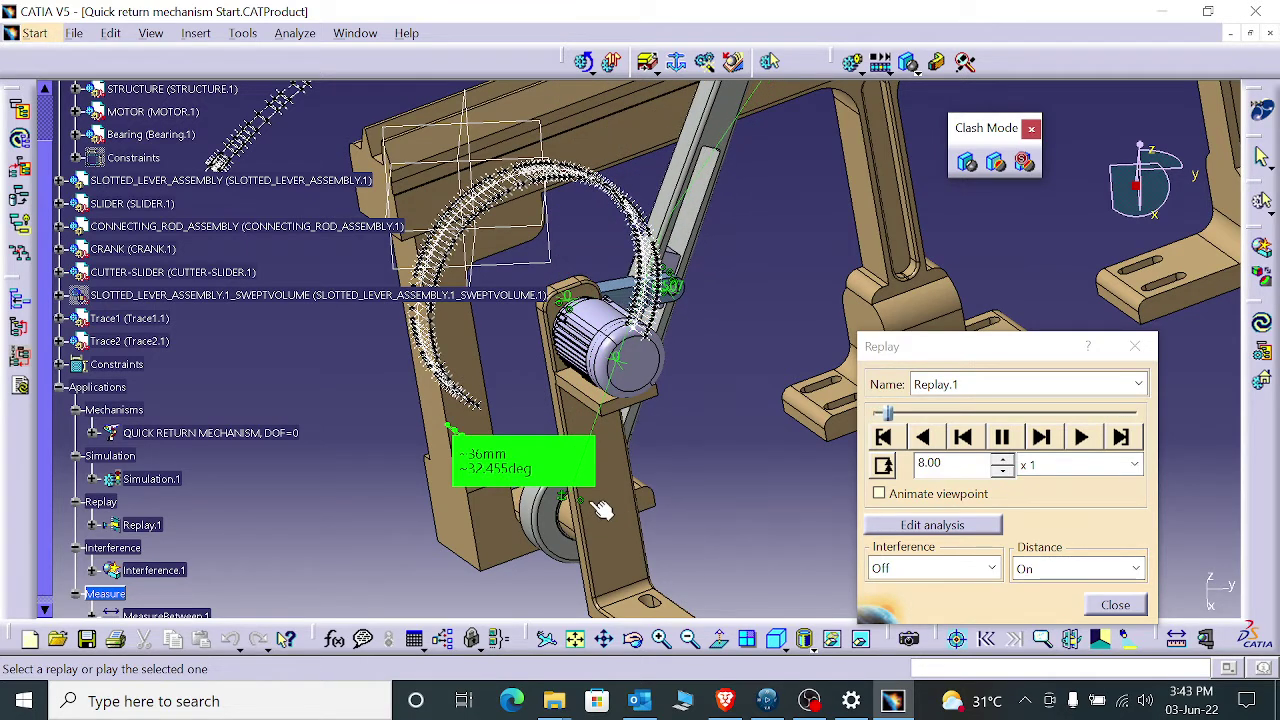
# - Set the replay's distance analysis to Off, view the whole moving mechanism and close the replay
pyautogui.click(885, 568)
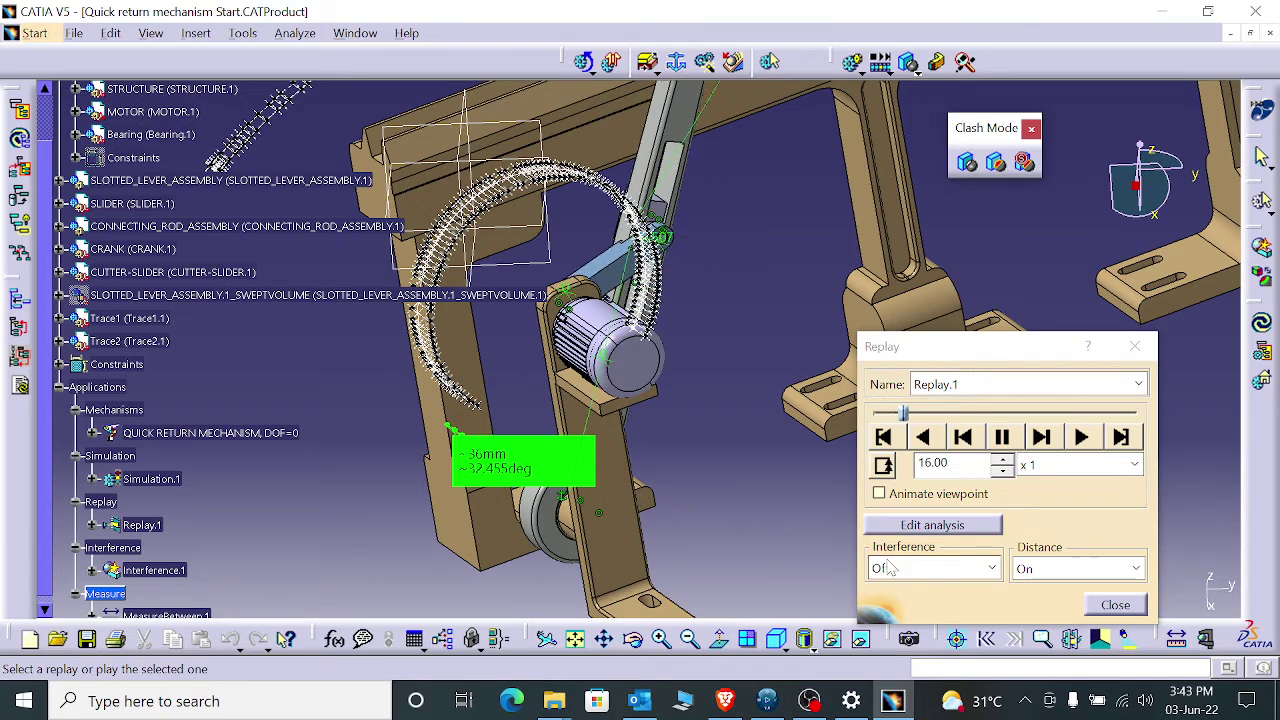
pyautogui.click(1058, 570)
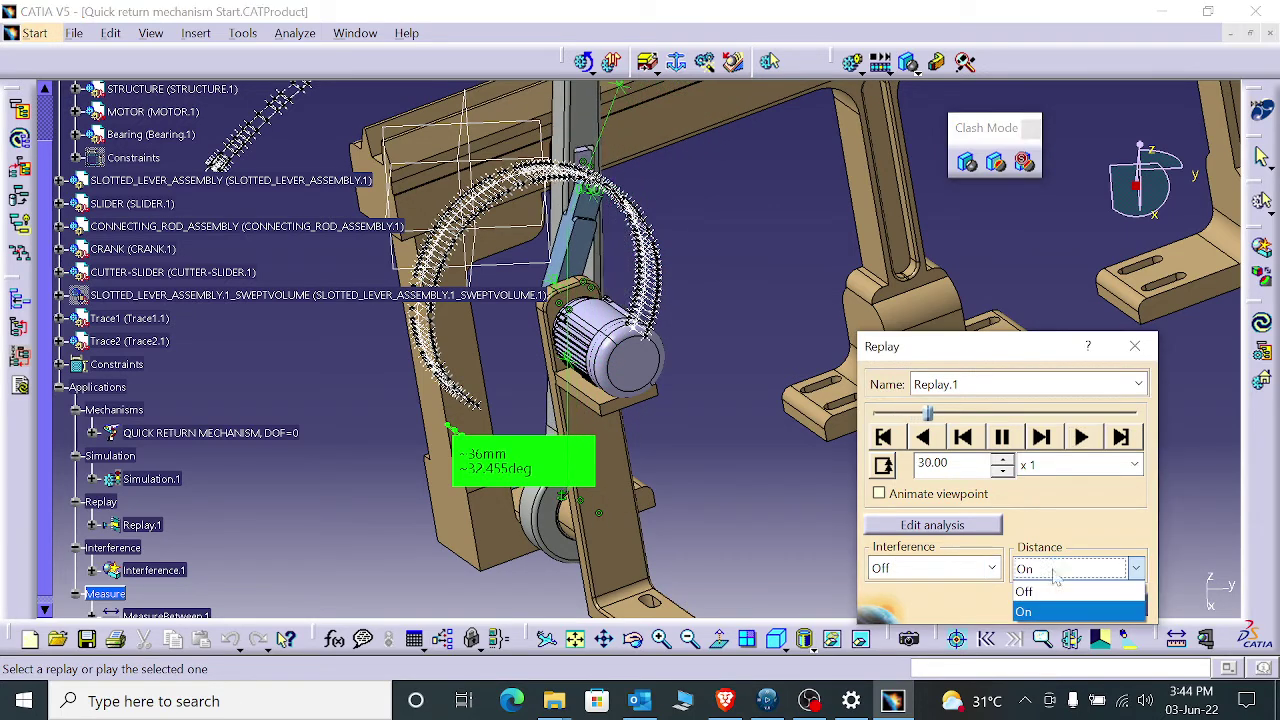
pyautogui.click(1049, 588)
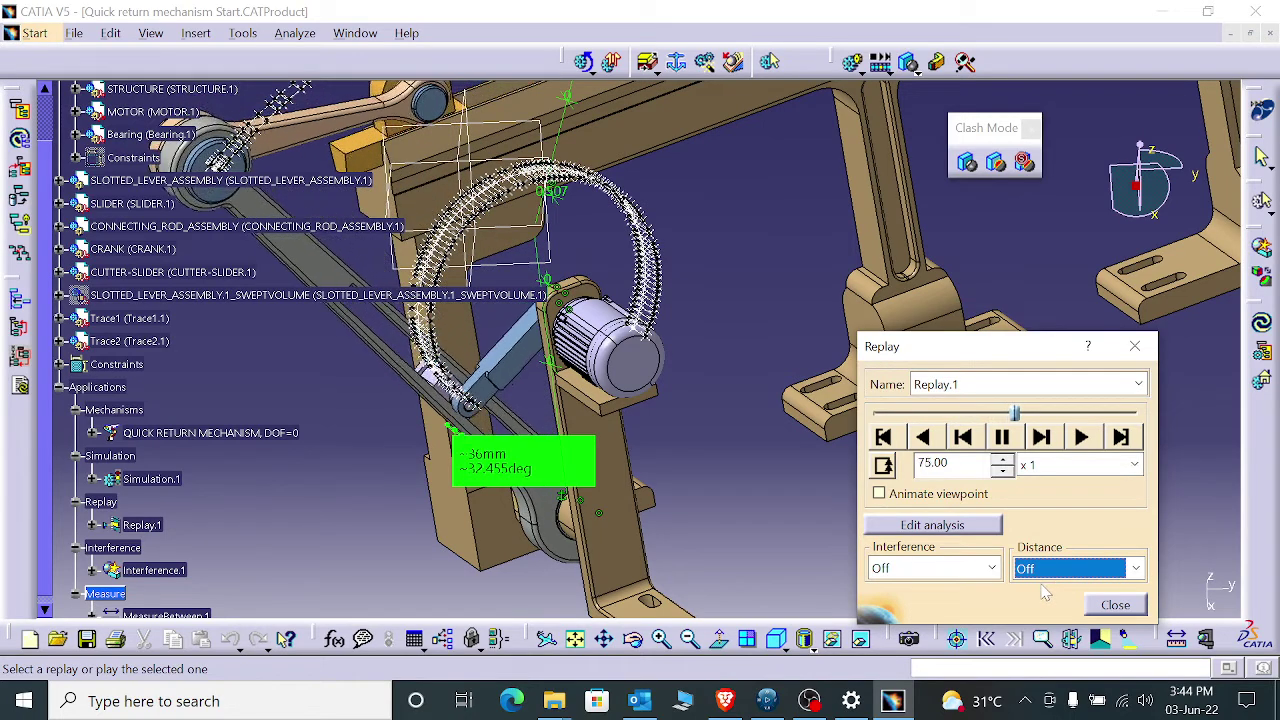
pyautogui.moveTo(600, 420); pyautogui.dragTo(686, 423, button='middle')
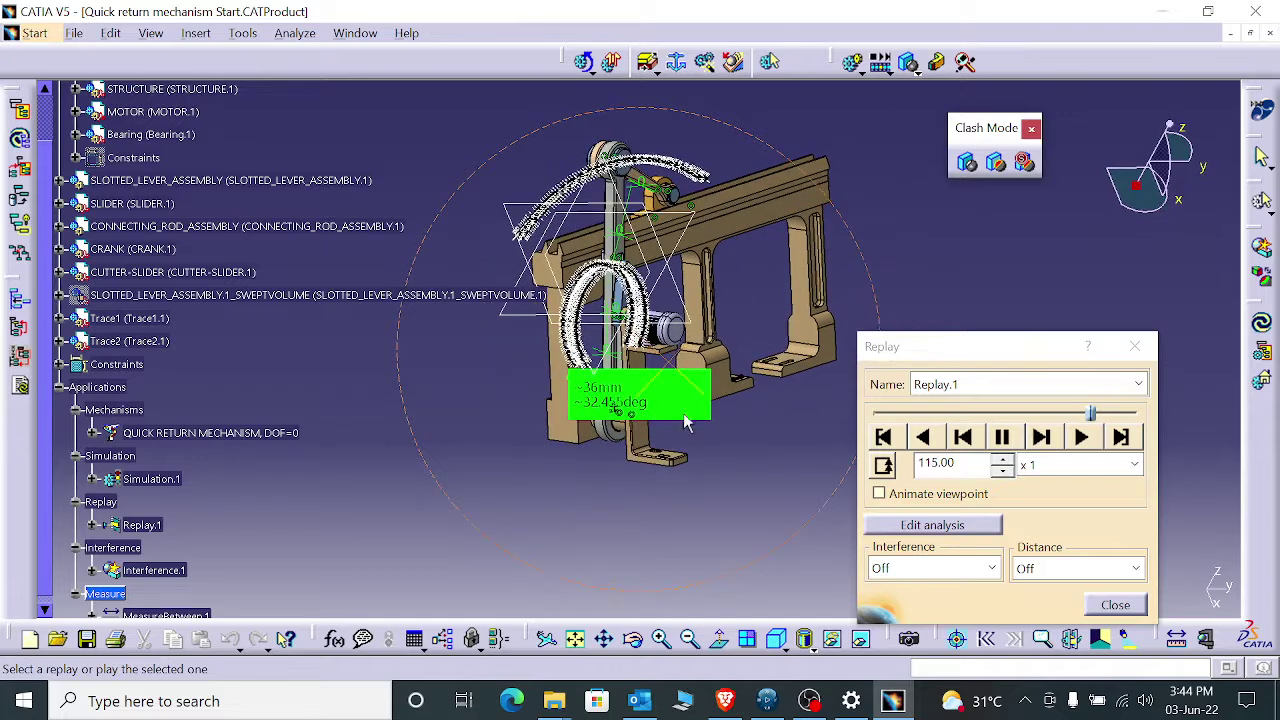
pyautogui.click(1115, 605)
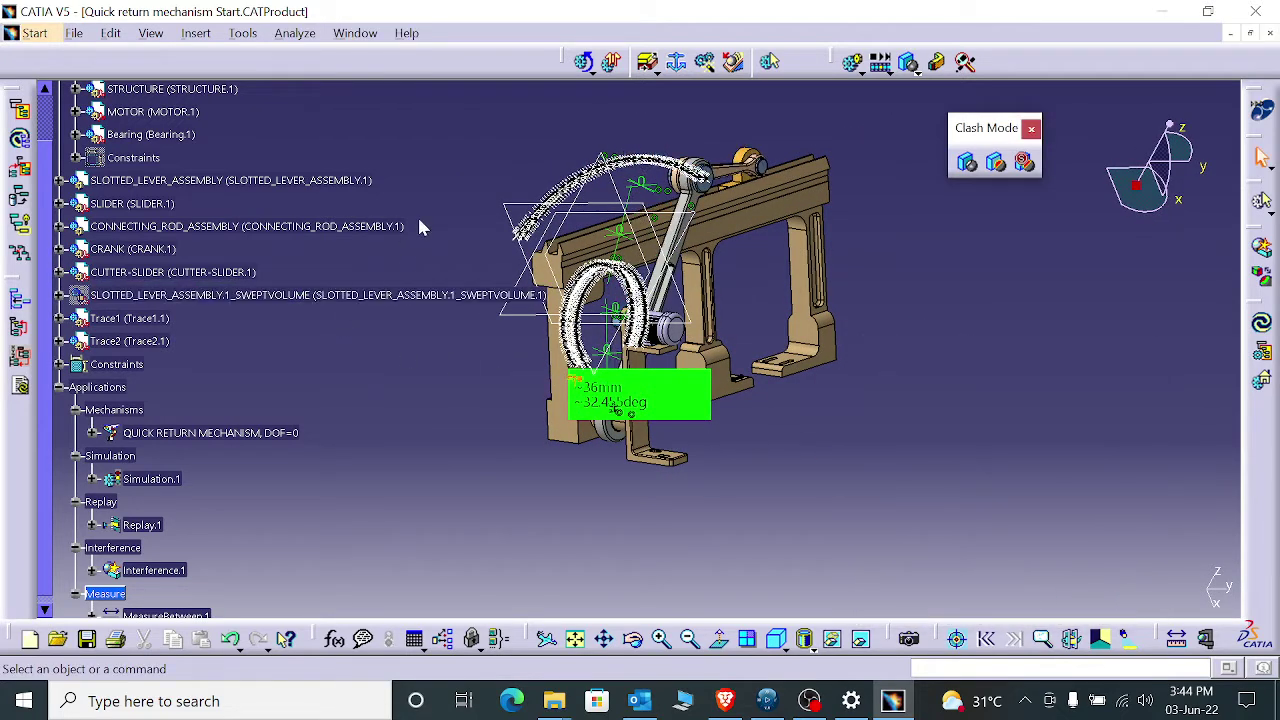
# - Start the simulation player, choose Simulation.1 and play the mechanism's motion forward
pyautogui.moveTo(795, 187)
pyautogui.mouseDown(button='middle')
pyautogui.moveTo(785, 170)
pyautogui.moveTo(817, 200)
pyautogui.mouseUp(button='middle')
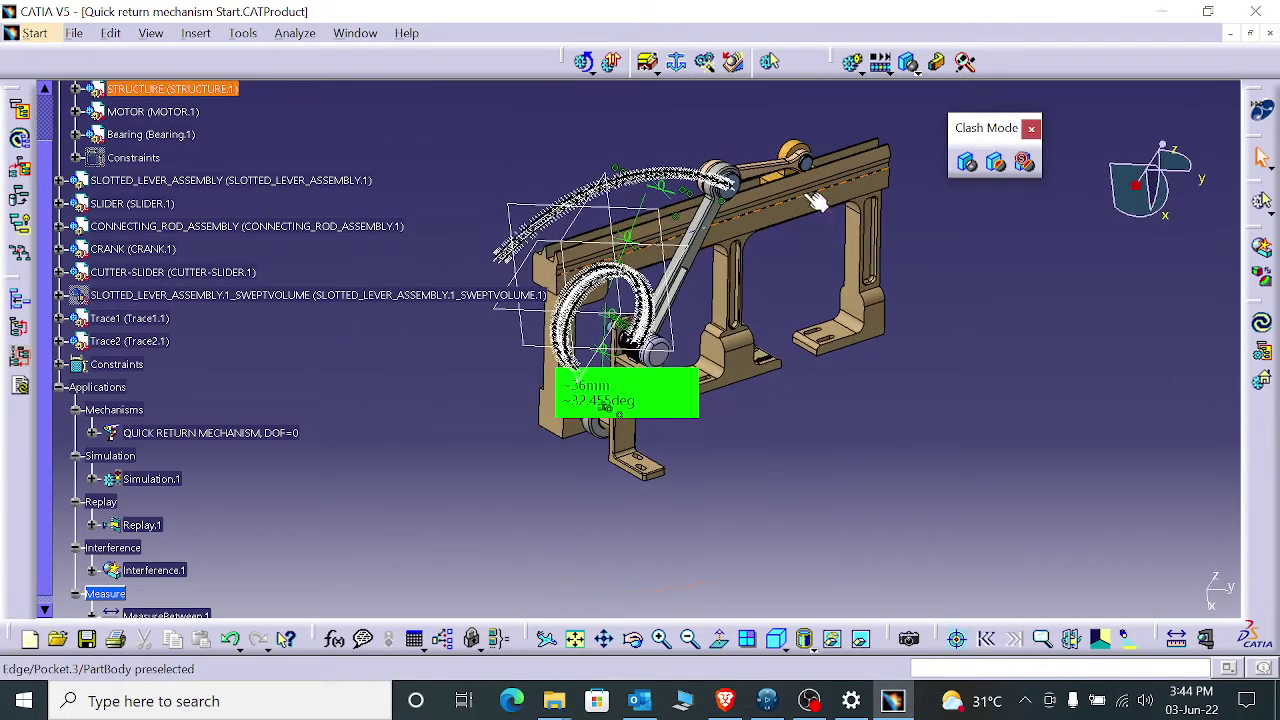
pyautogui.scroll(-3, 303, 354)
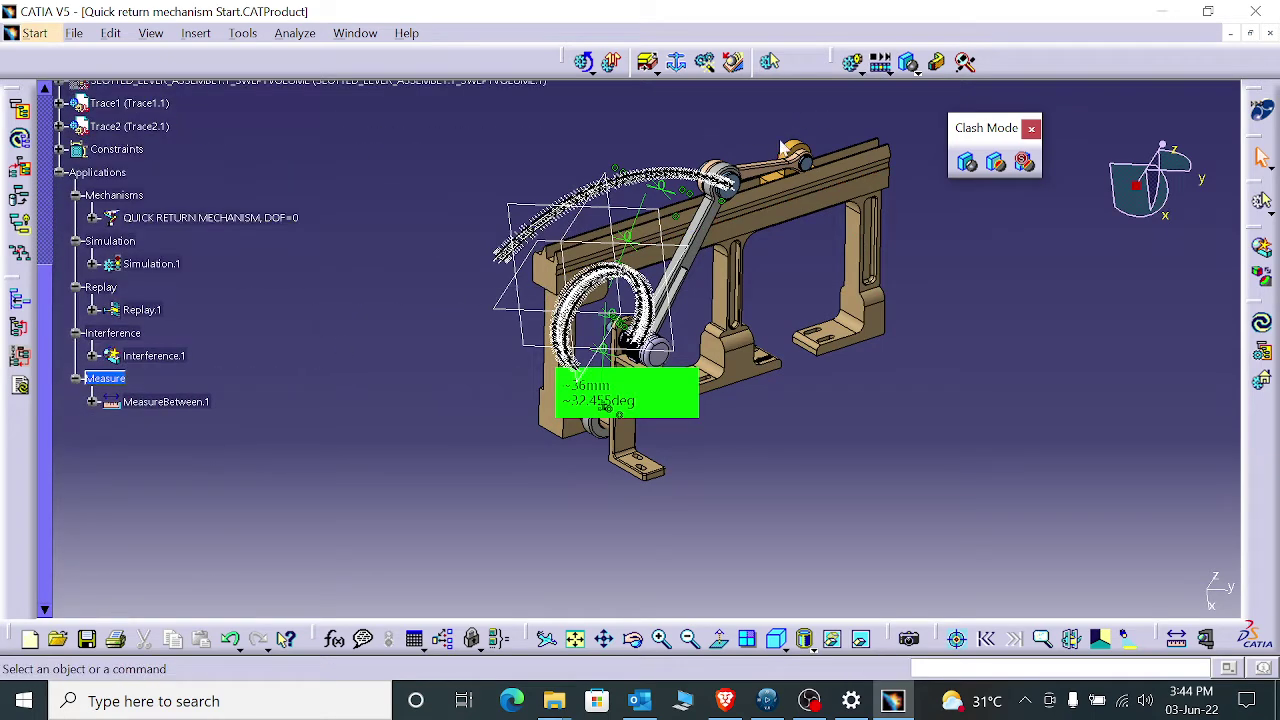
pyautogui.click(880, 62)
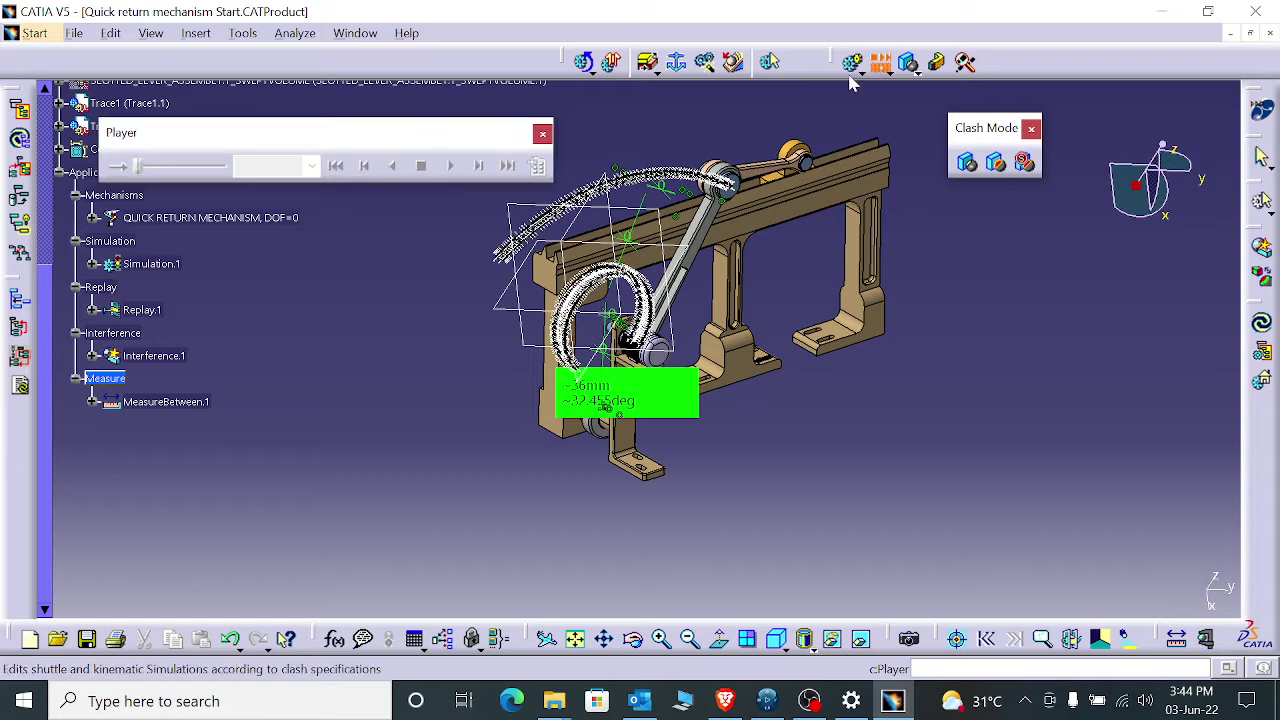
pyautogui.scroll(2, 211, 266)
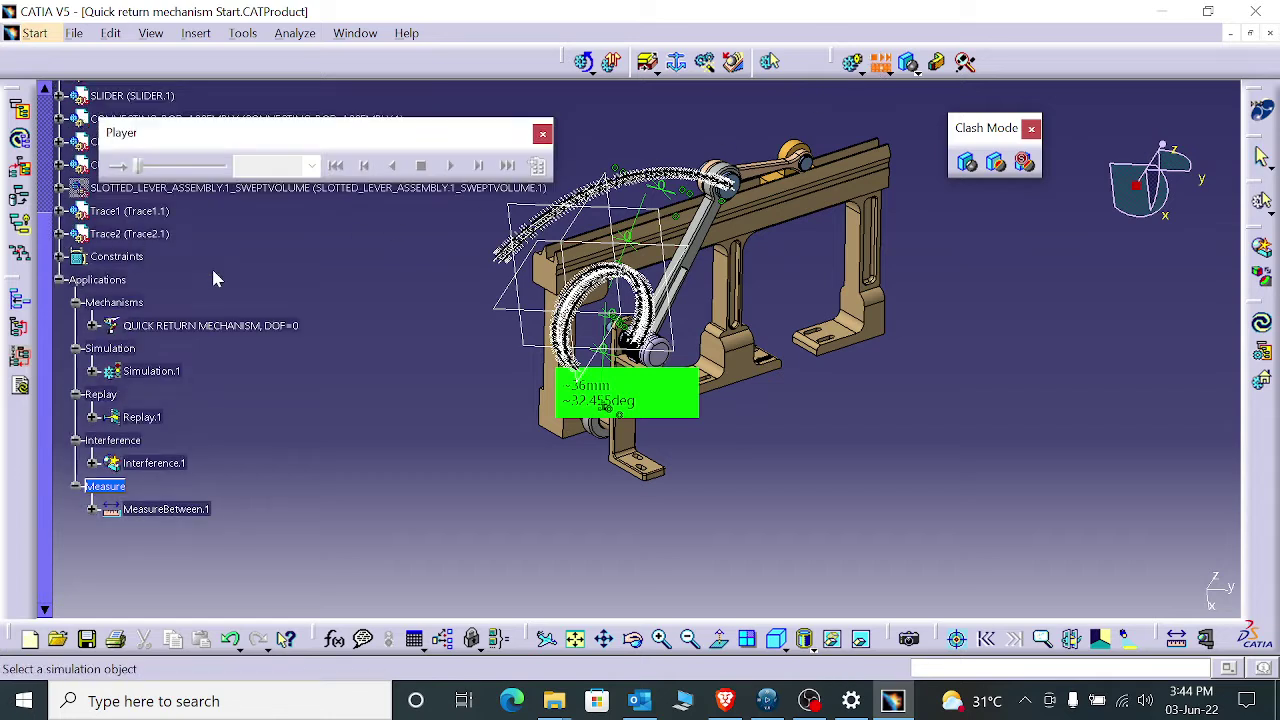
pyautogui.click(148, 372)
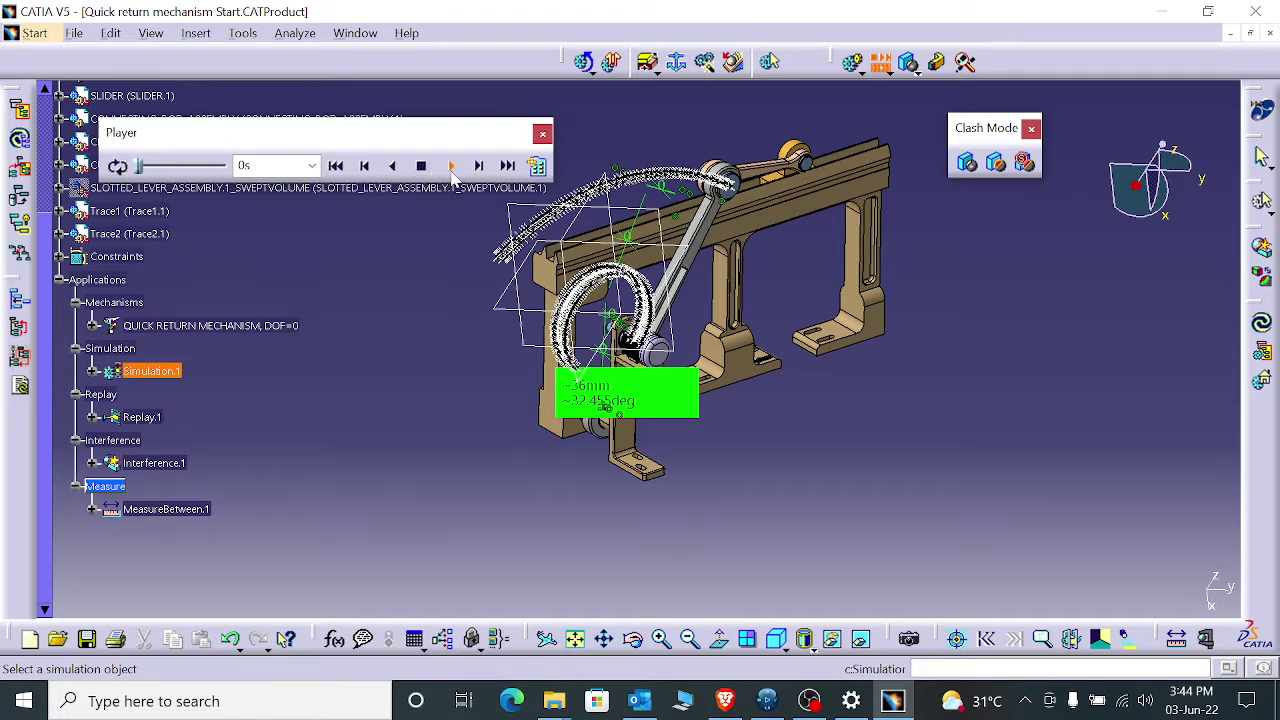
pyautogui.click(451, 168)
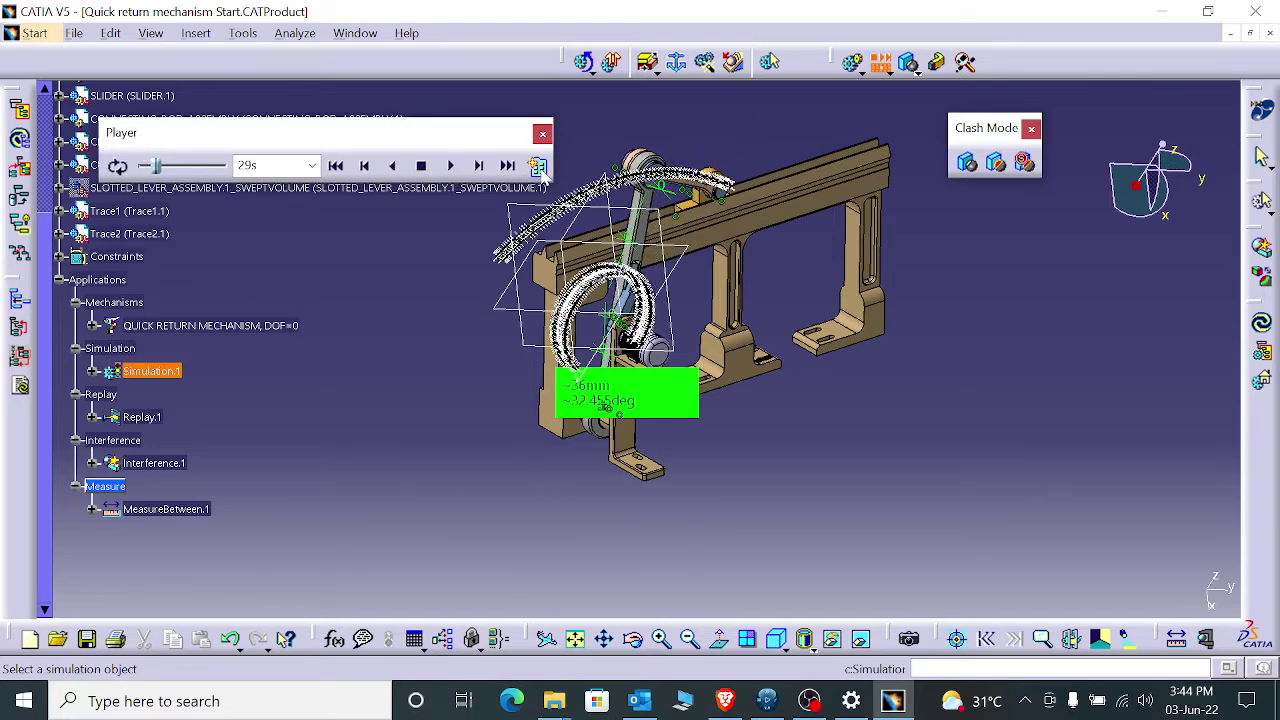
# - Look over the player parameters and the available sampling step values, keeping 1s, and close them
pyautogui.click(538, 166)
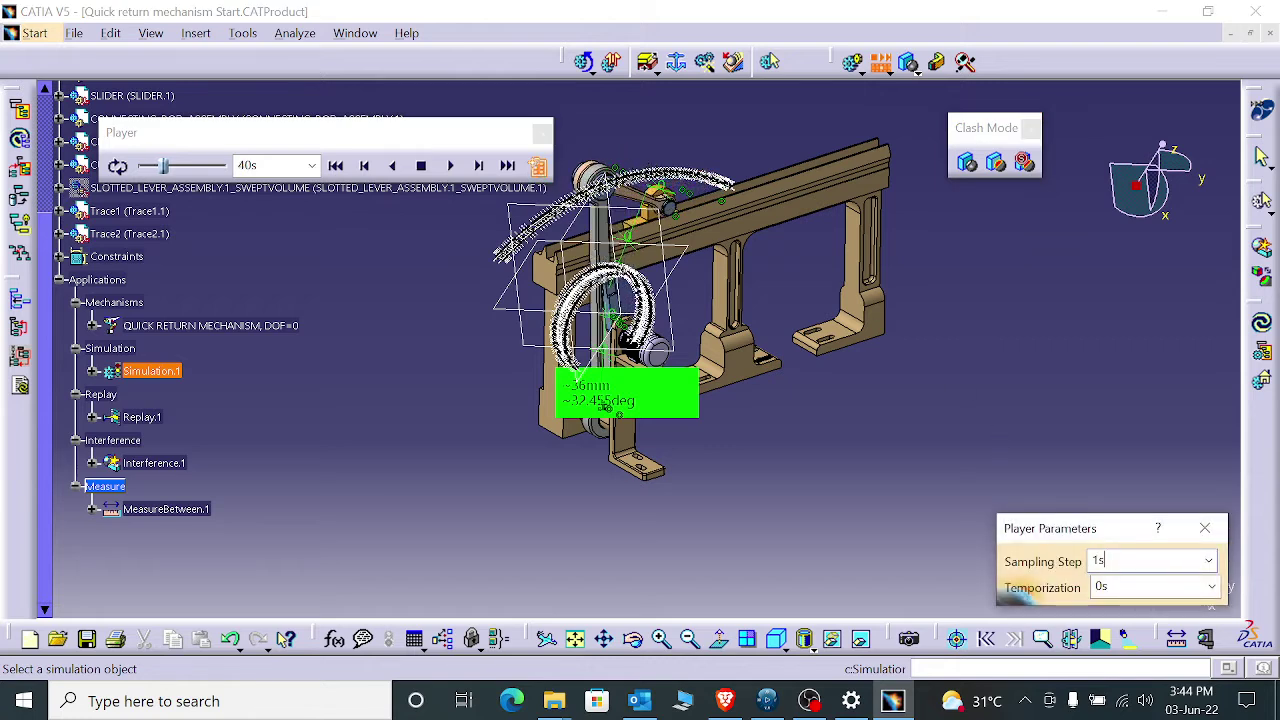
pyautogui.click(1105, 560)
pyautogui.click(1103, 690)
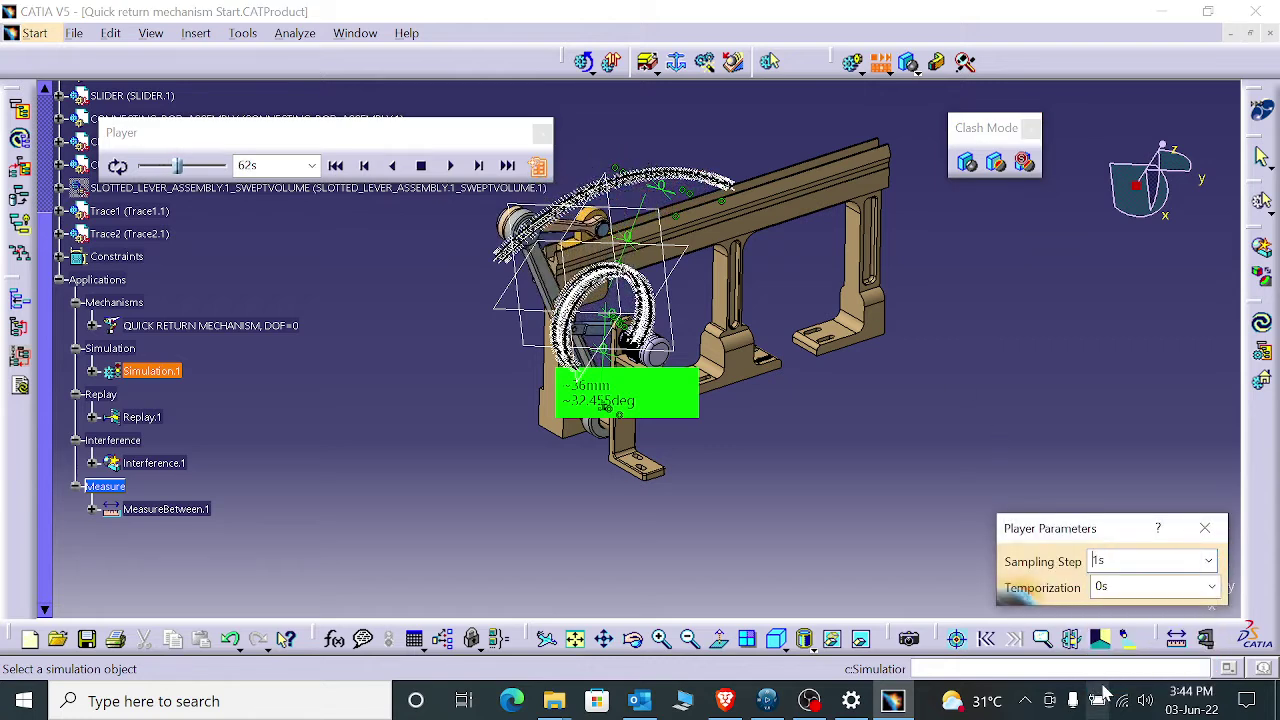
pyautogui.click(1150, 560)
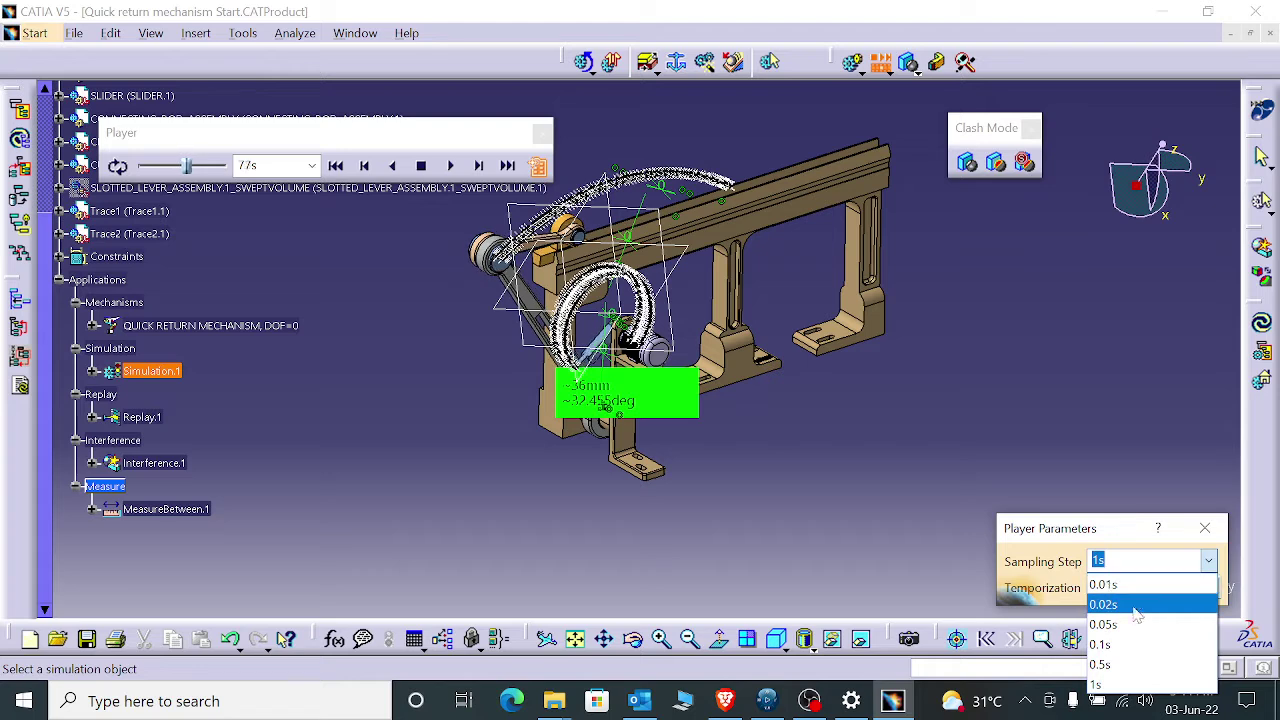
pyautogui.click(1208, 560)
pyautogui.click(1205, 528)
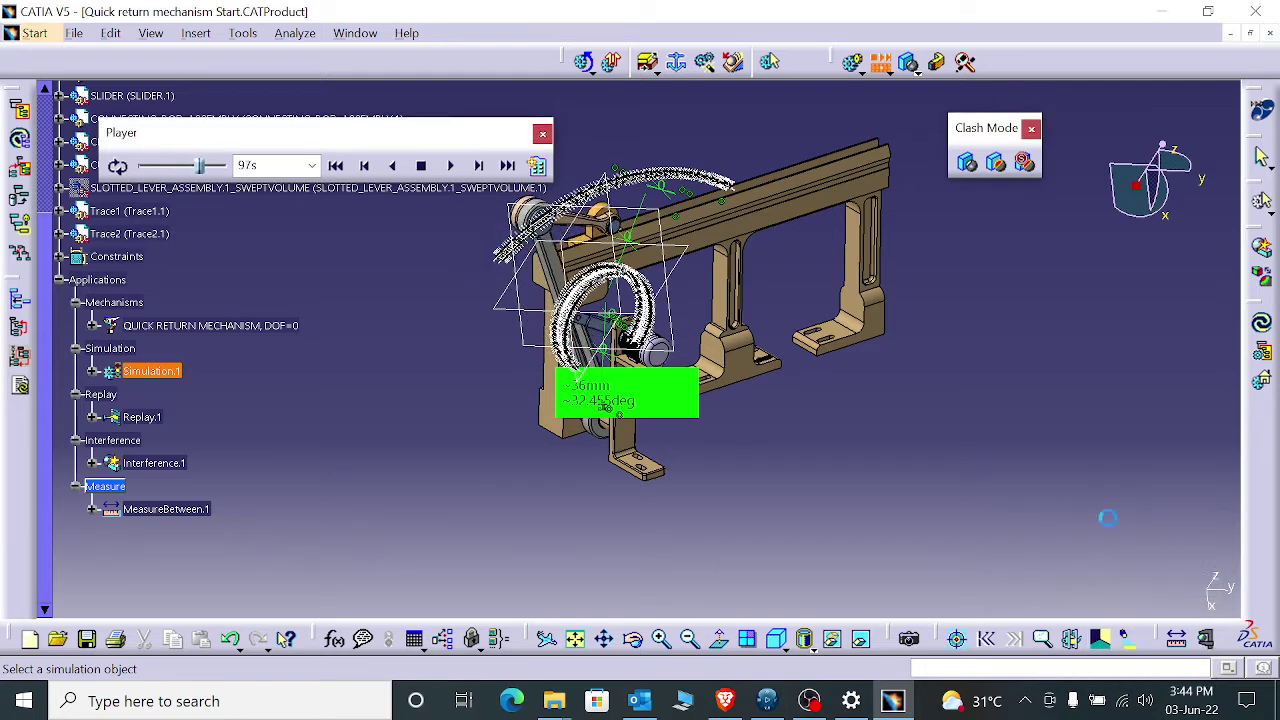
# - Close the simulation player for Simulation.1
pyautogui.click(543, 134)
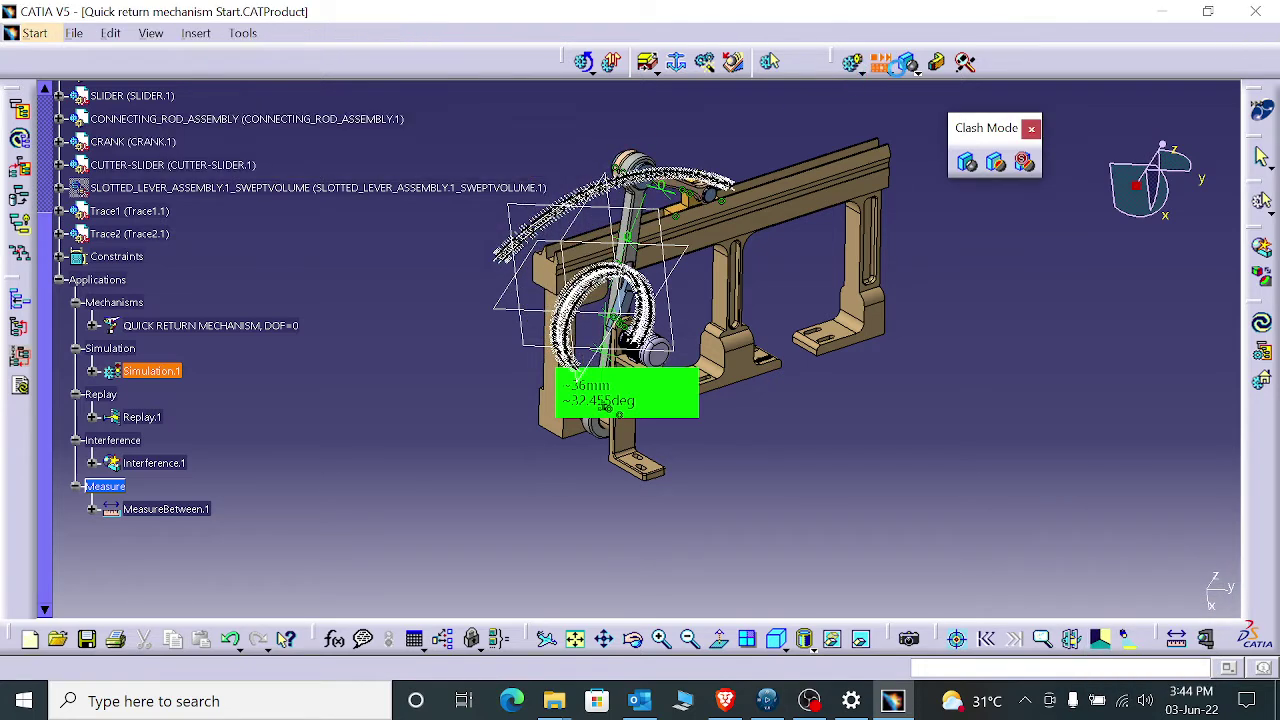
pyautogui.click(890, 72)
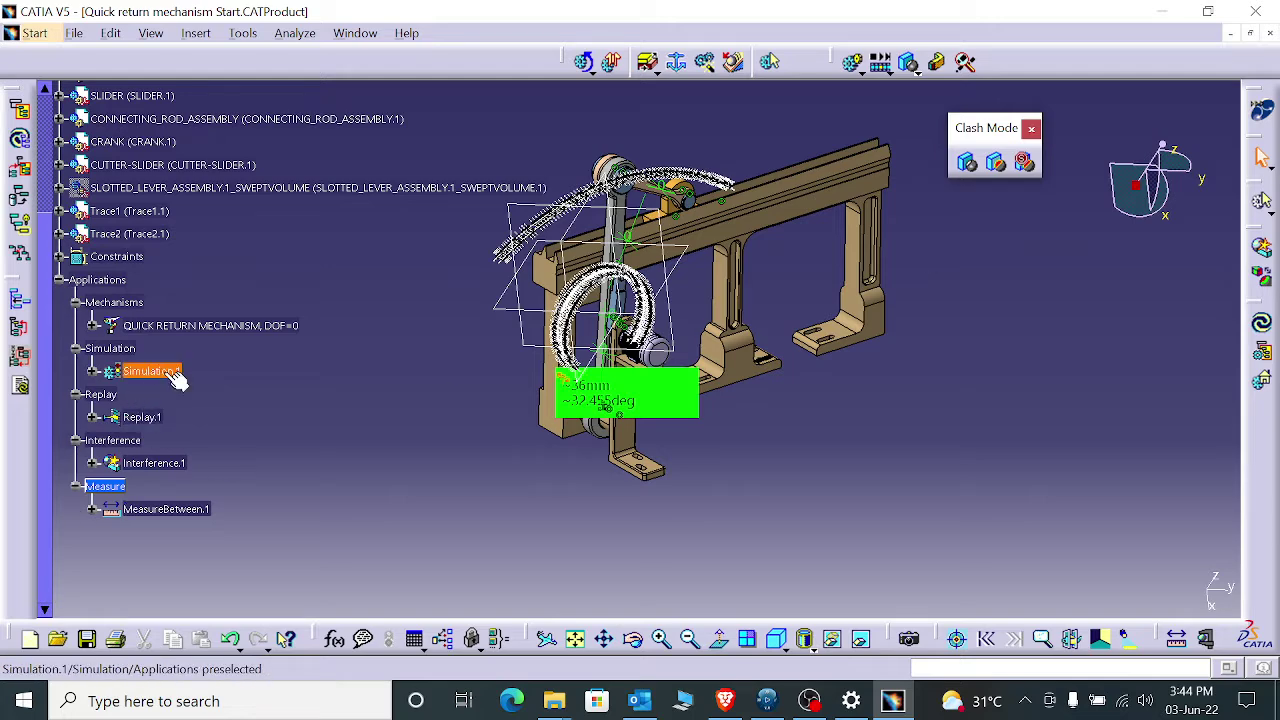
pyautogui.moveTo(524, 383); pyautogui.dragTo(524, 383, button='middle')
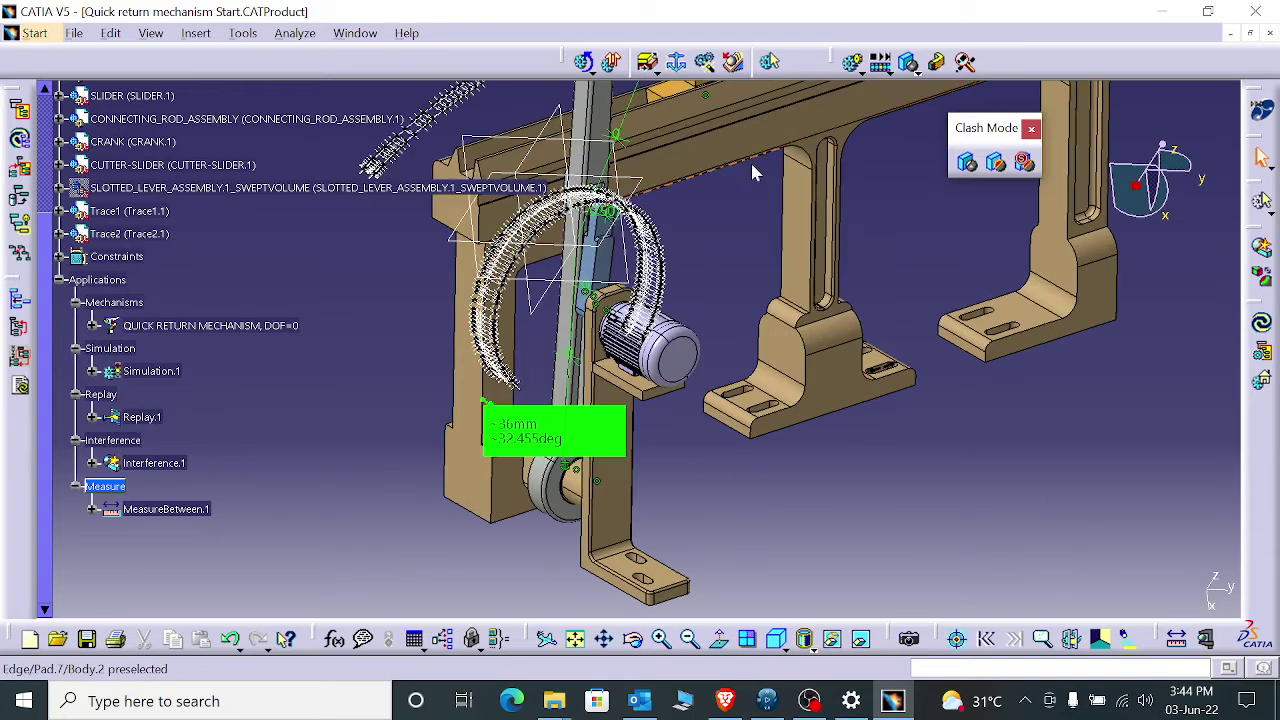
# - Start a new simulation and choose QUICK RETURN MECHANISM as its simulation object
pyautogui.click(858, 73)
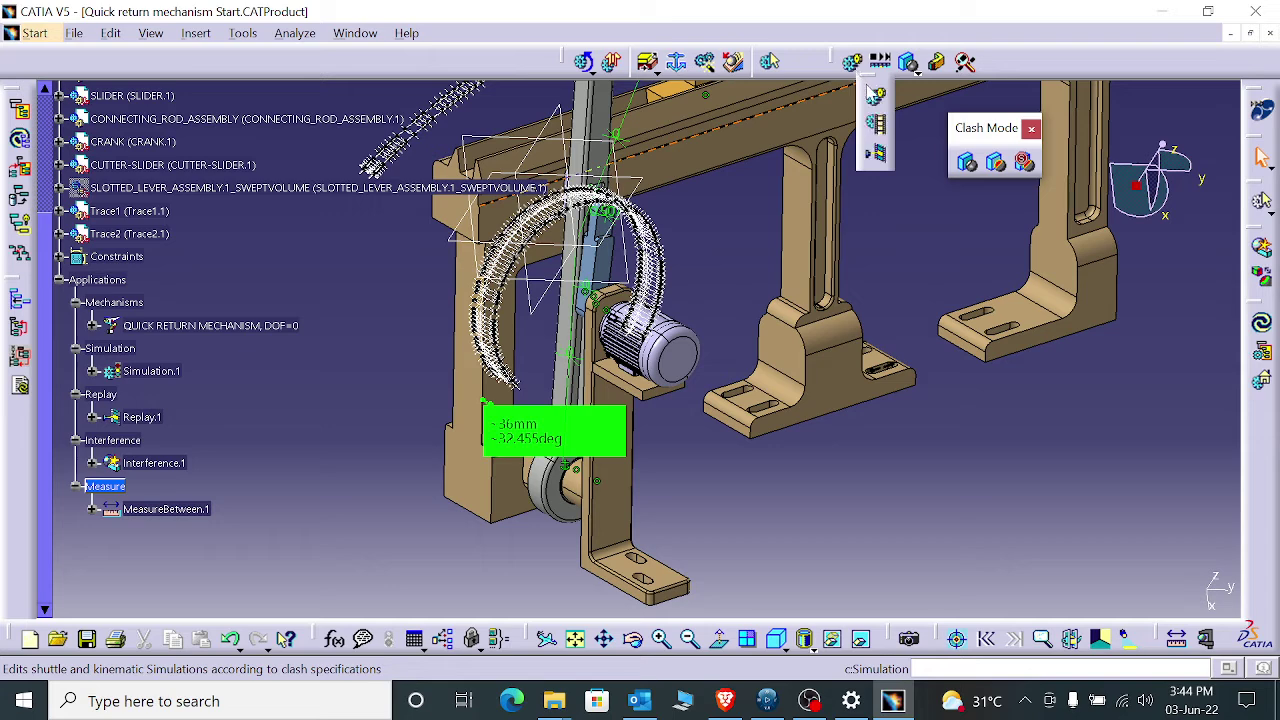
pyautogui.click(874, 95)
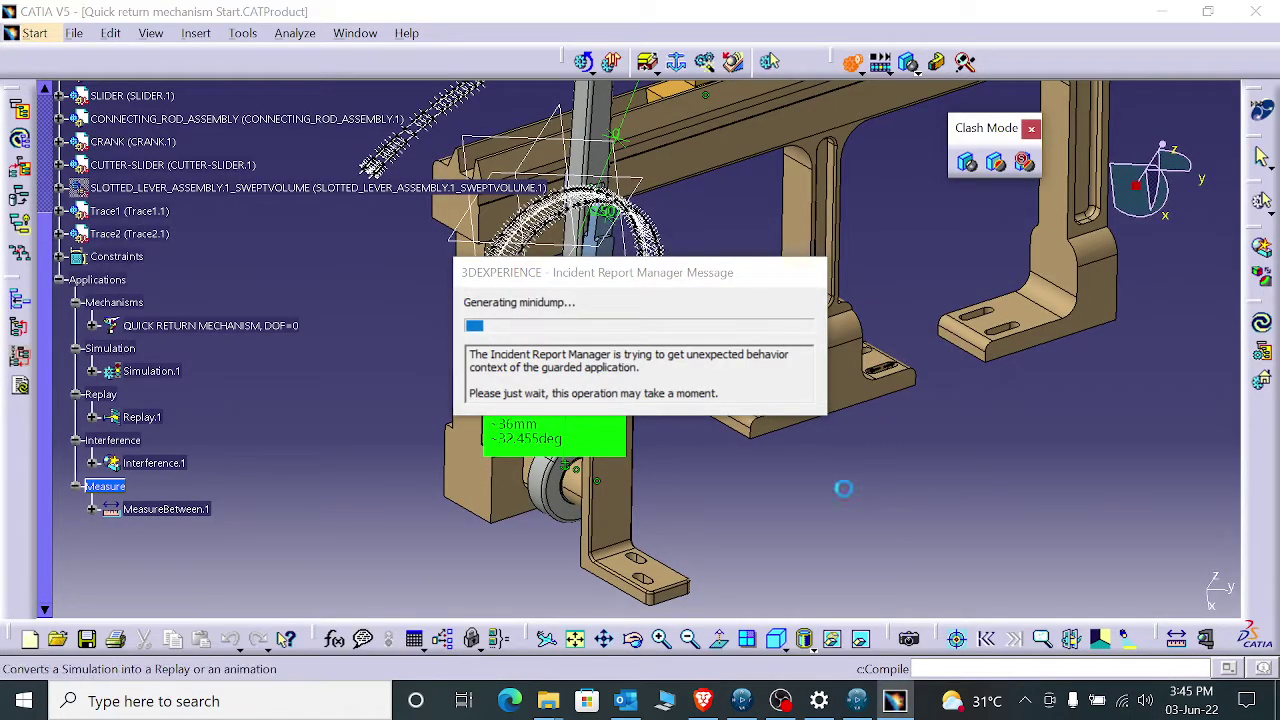
pyautogui.click(953, 397)
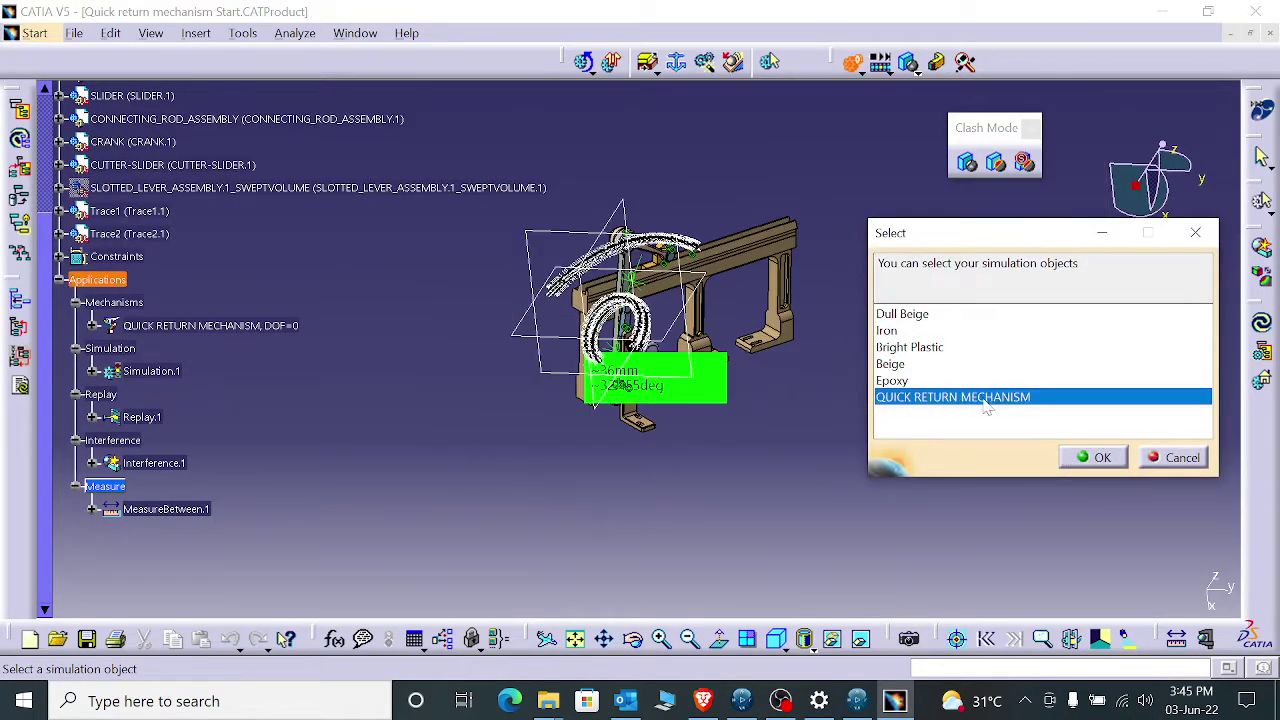
pyautogui.click(1097, 462)
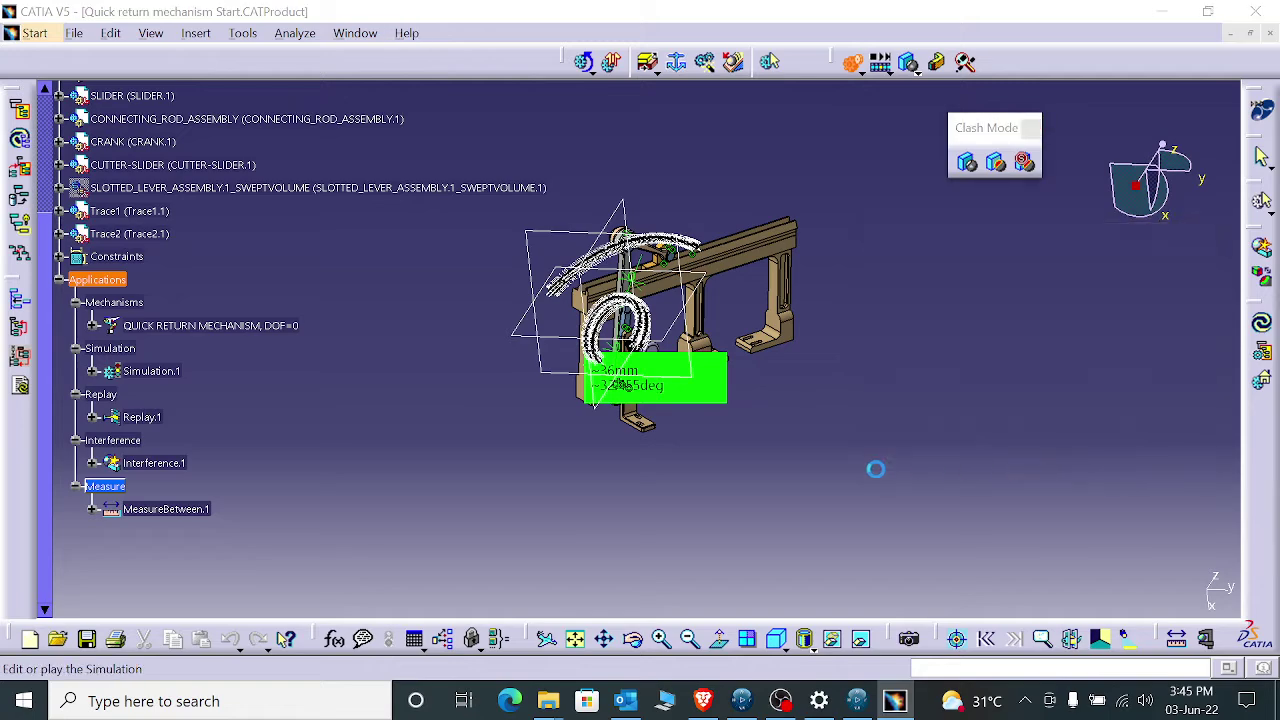
# - Move the mechanism's Command.1 to -260 in the kinematics simulation and confirm Simulation.2
pyautogui.moveTo(785, 415)
pyautogui.mouseDown(button='middle')
pyautogui.moveTo(796, 382)
pyautogui.moveTo(703, 455)
pyautogui.mouseUp(button='middle')
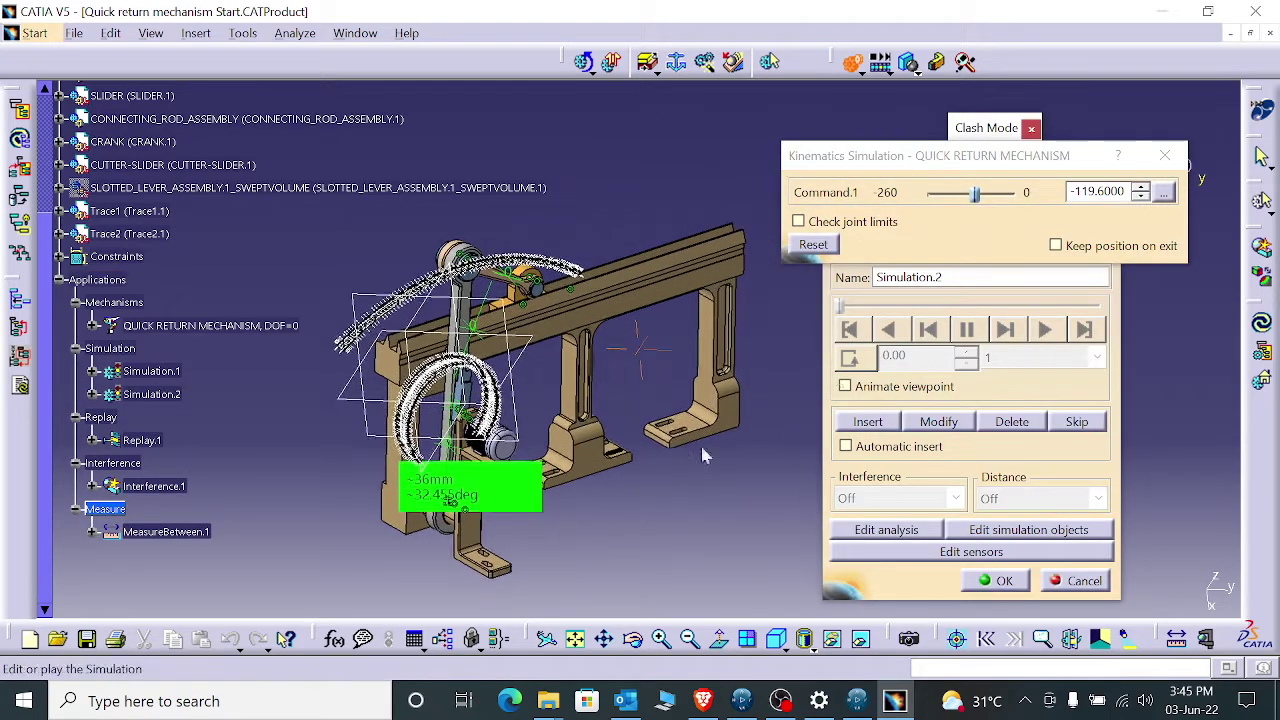
pyautogui.moveTo(726, 378); pyautogui.dragTo(757, 337, button='middle')
pyautogui.scroll(1, 757, 337)
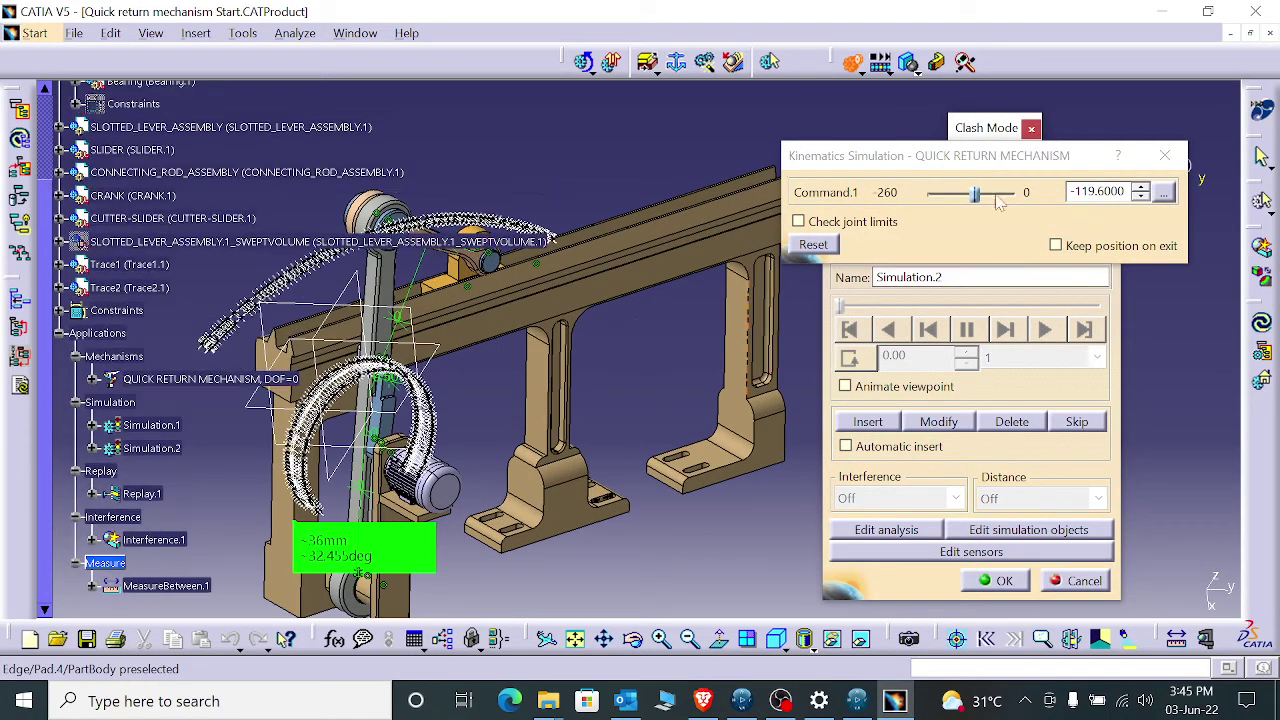
pyautogui.click(986, 201)
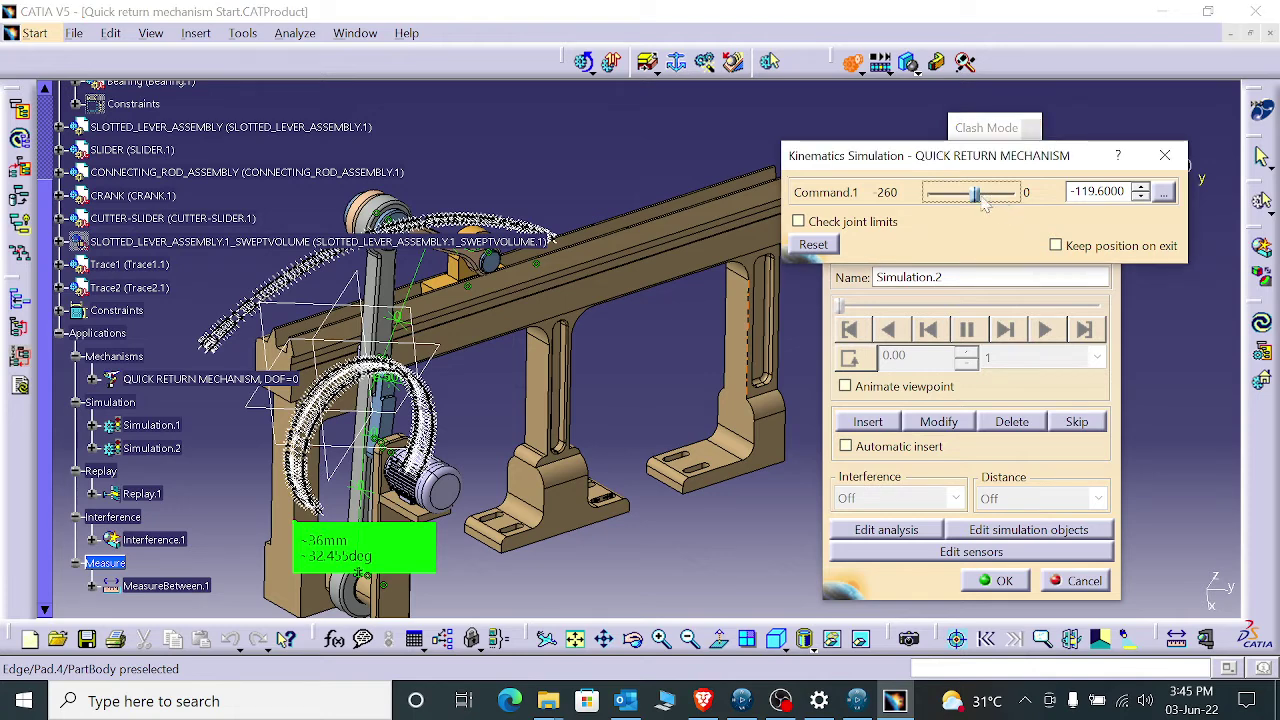
pyautogui.moveTo(967, 193); pyautogui.dragTo(910, 205)
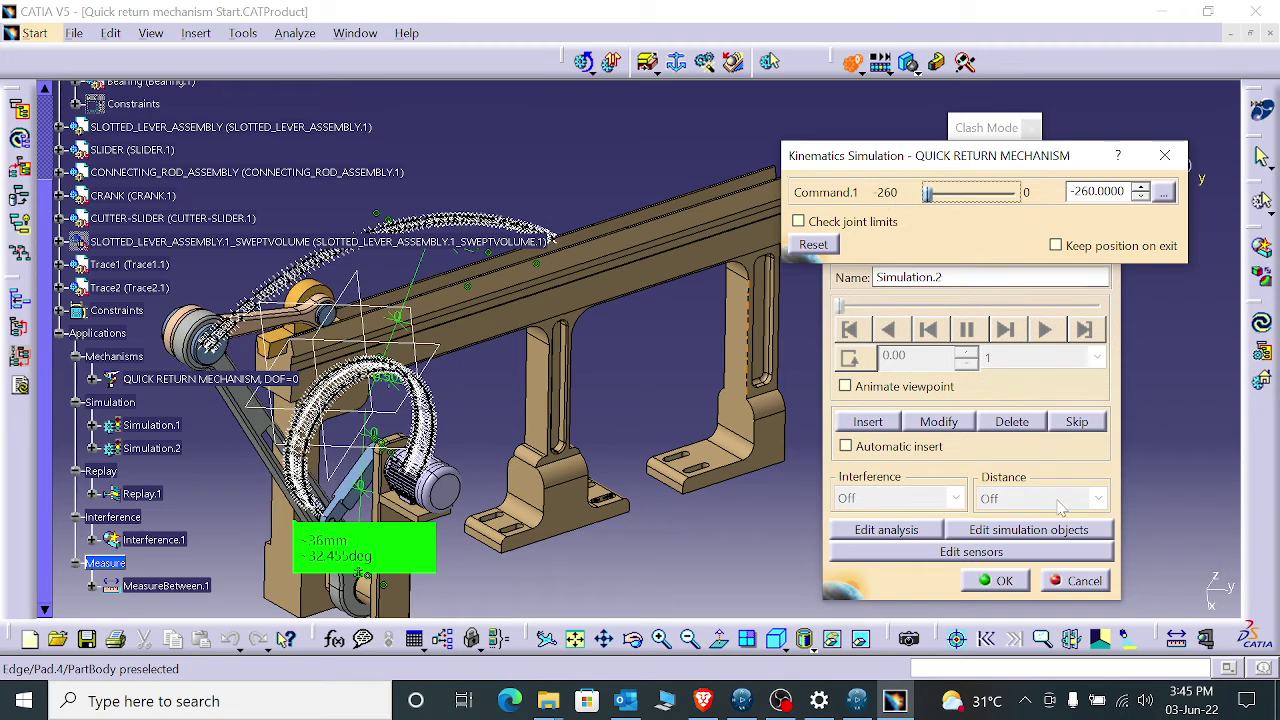
pyautogui.click(993, 580)
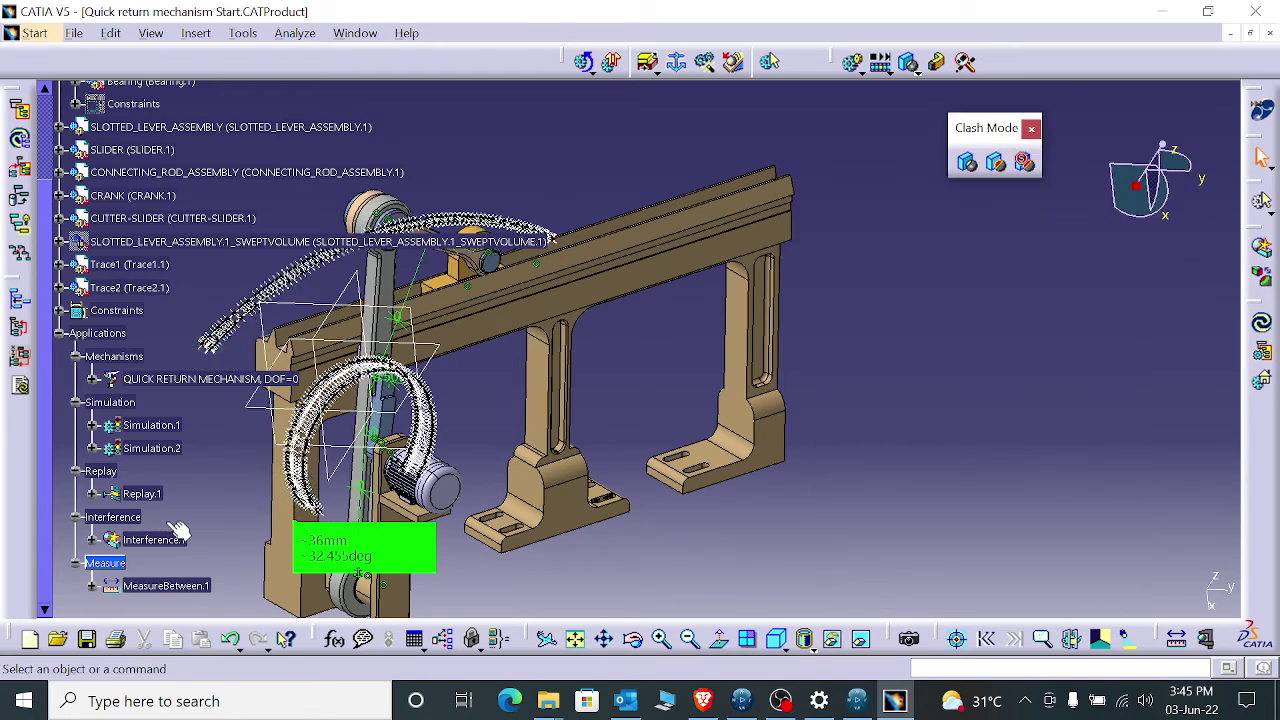
# - Create a new sequence and add Simulation.1 and Simulation.2 to it as actions
pyautogui.scroll(-3, 178, 530)
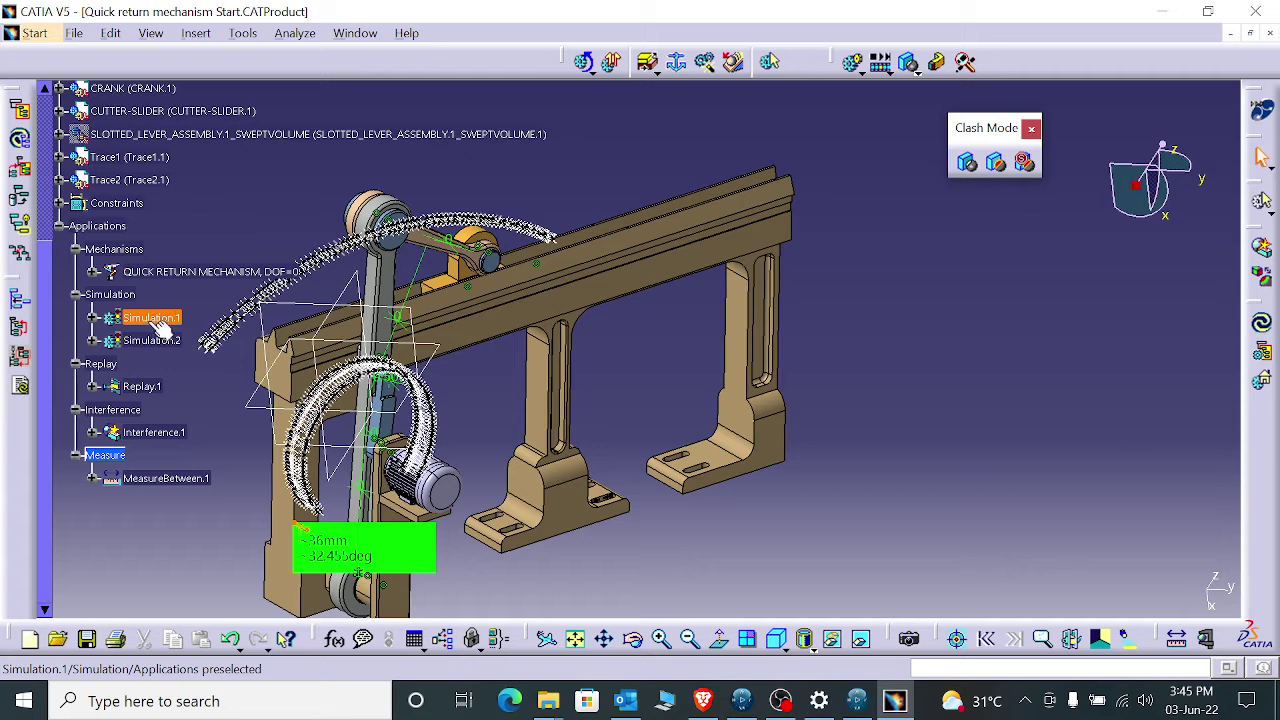
pyautogui.click(887, 74)
pyautogui.click(905, 129)
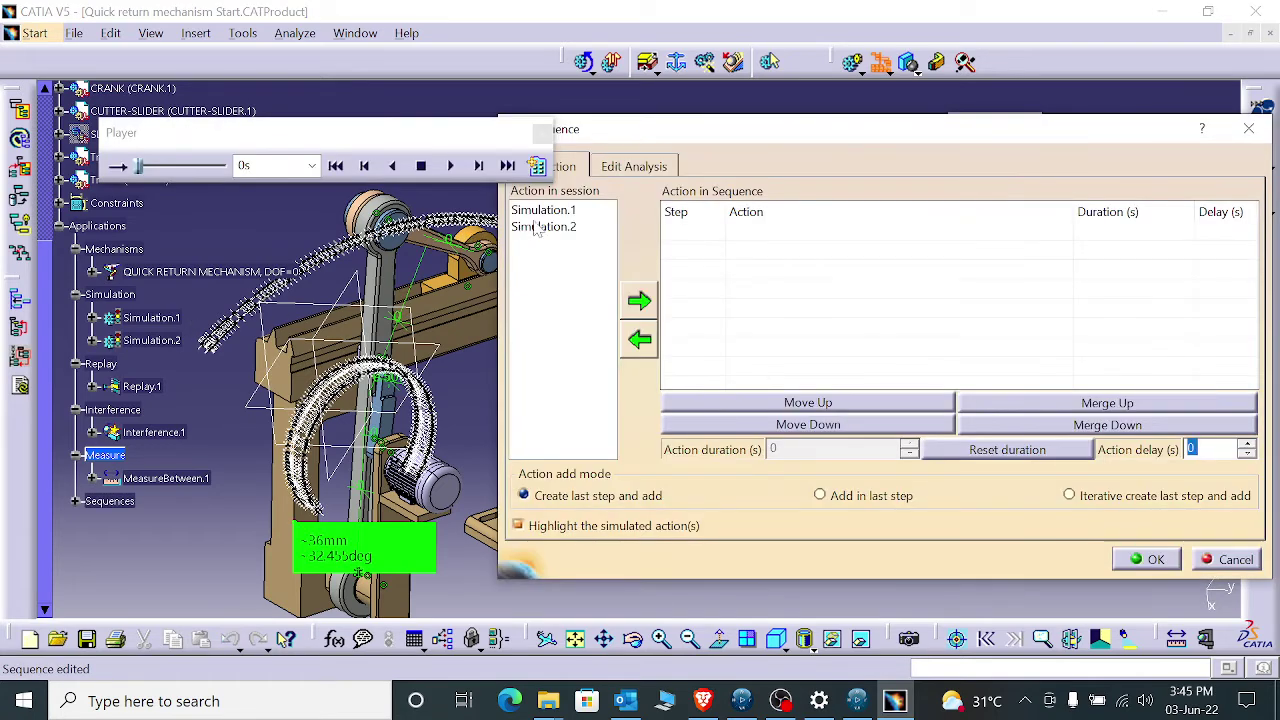
pyautogui.click(538, 208)
pyautogui.keyDown('shift'); pyautogui.click(555, 228); pyautogui.keyUp('shift')
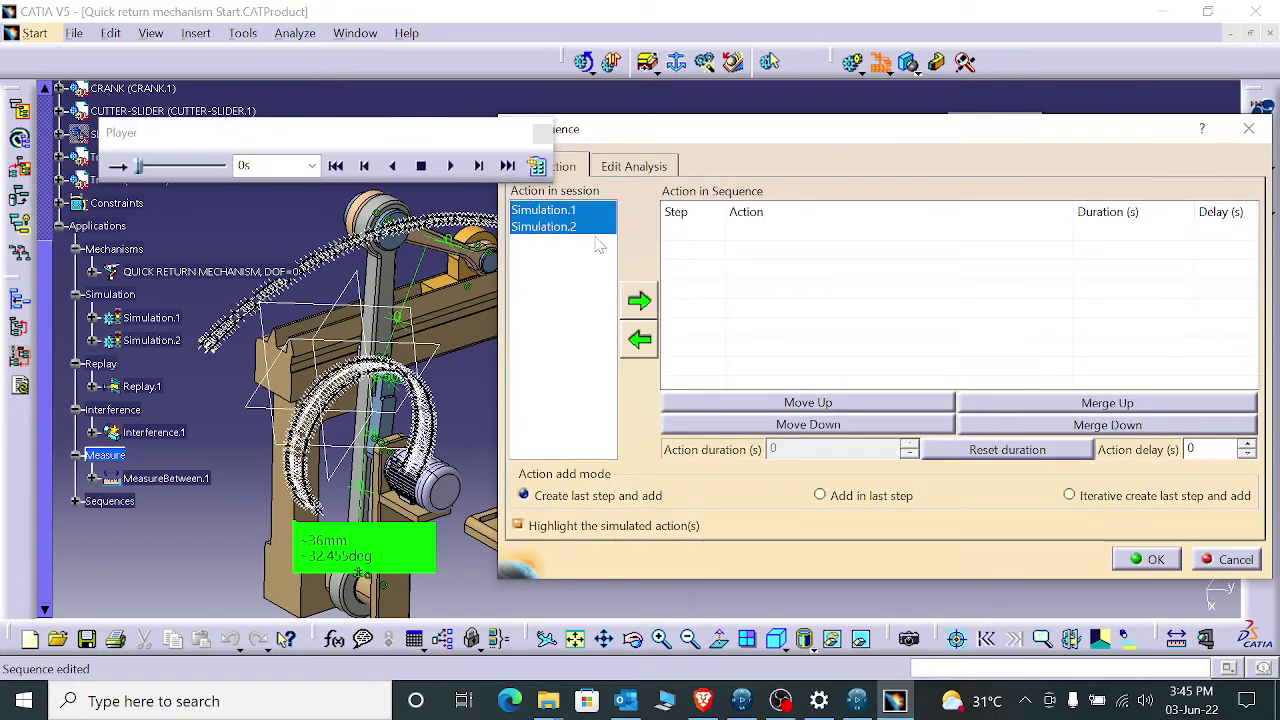
pyautogui.click(639, 302)
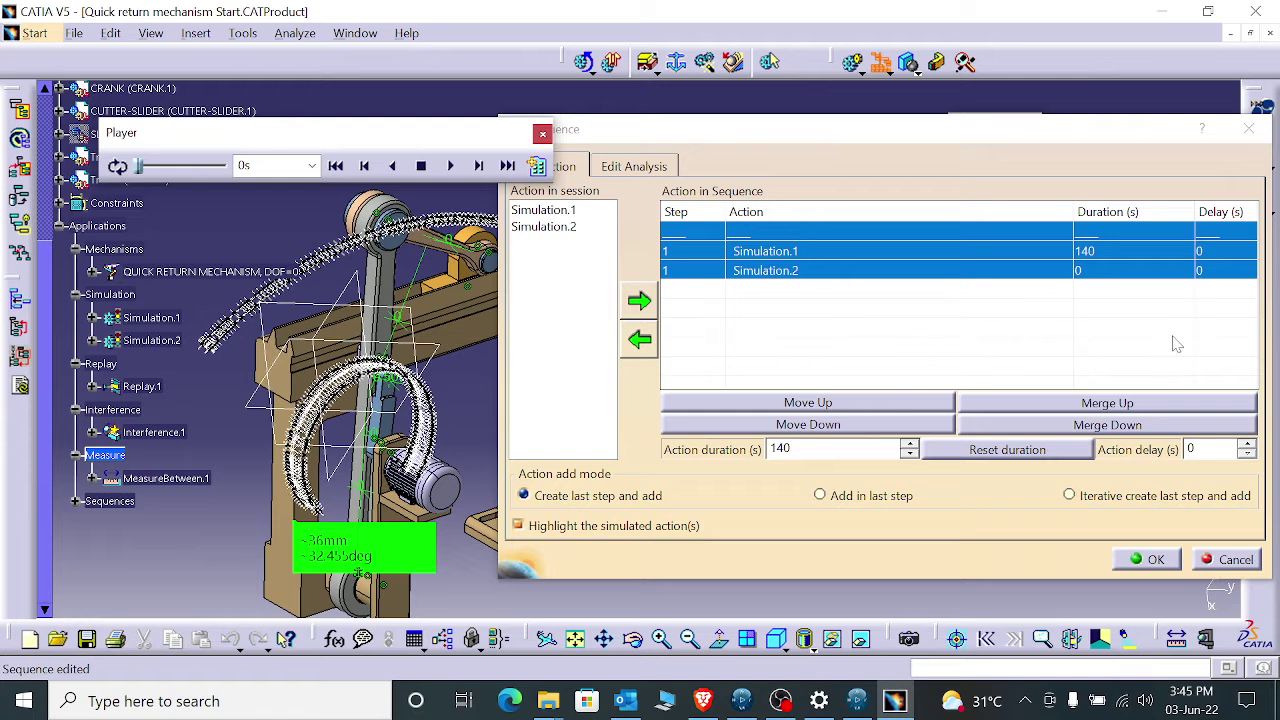
# - Set the delay of Simulation.1 in the sequence to 10 s and play the sequence forward
pyautogui.click(1199, 262)
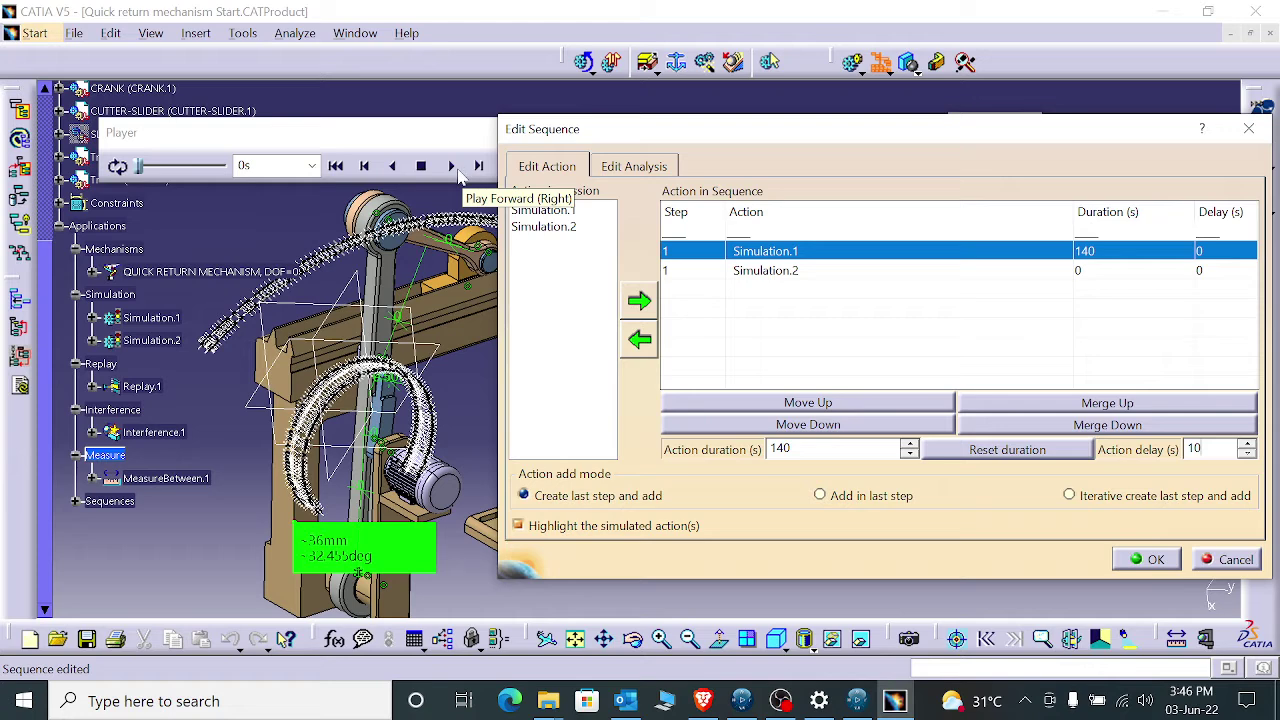
pyautogui.click(453, 167)
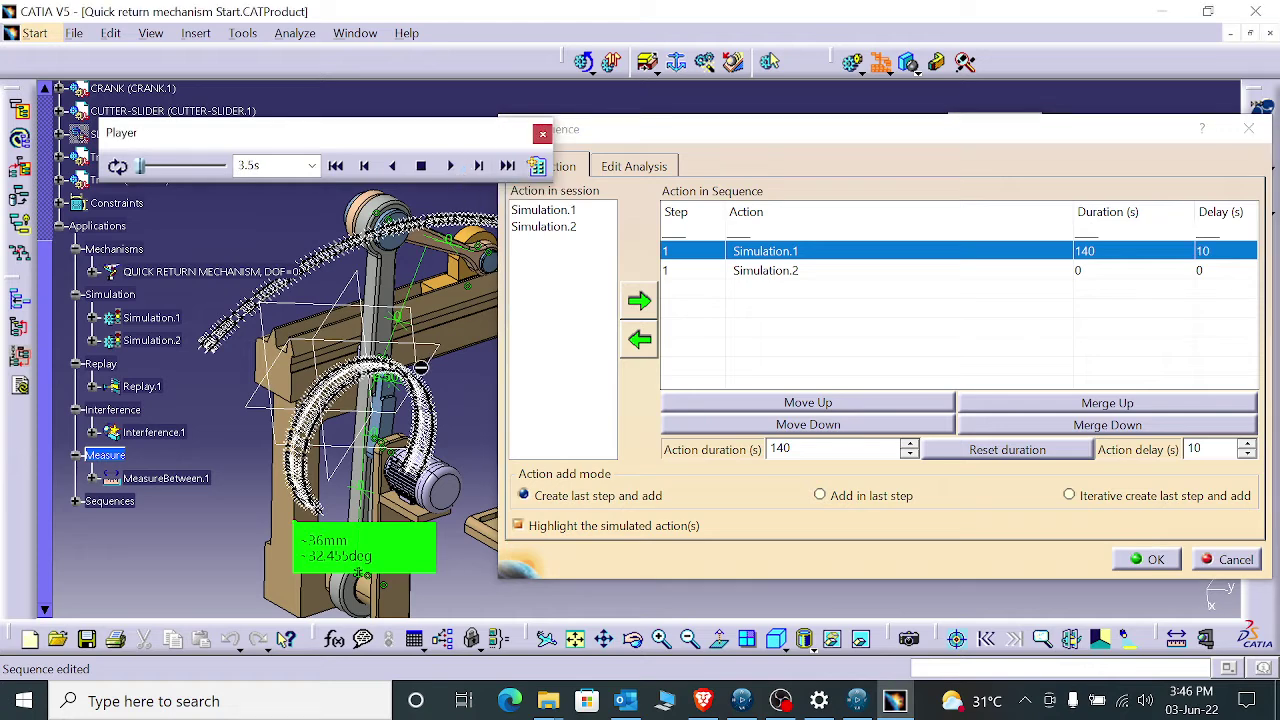
pyautogui.moveTo(472, 343); pyautogui.dragTo(376, 392, button='middle')
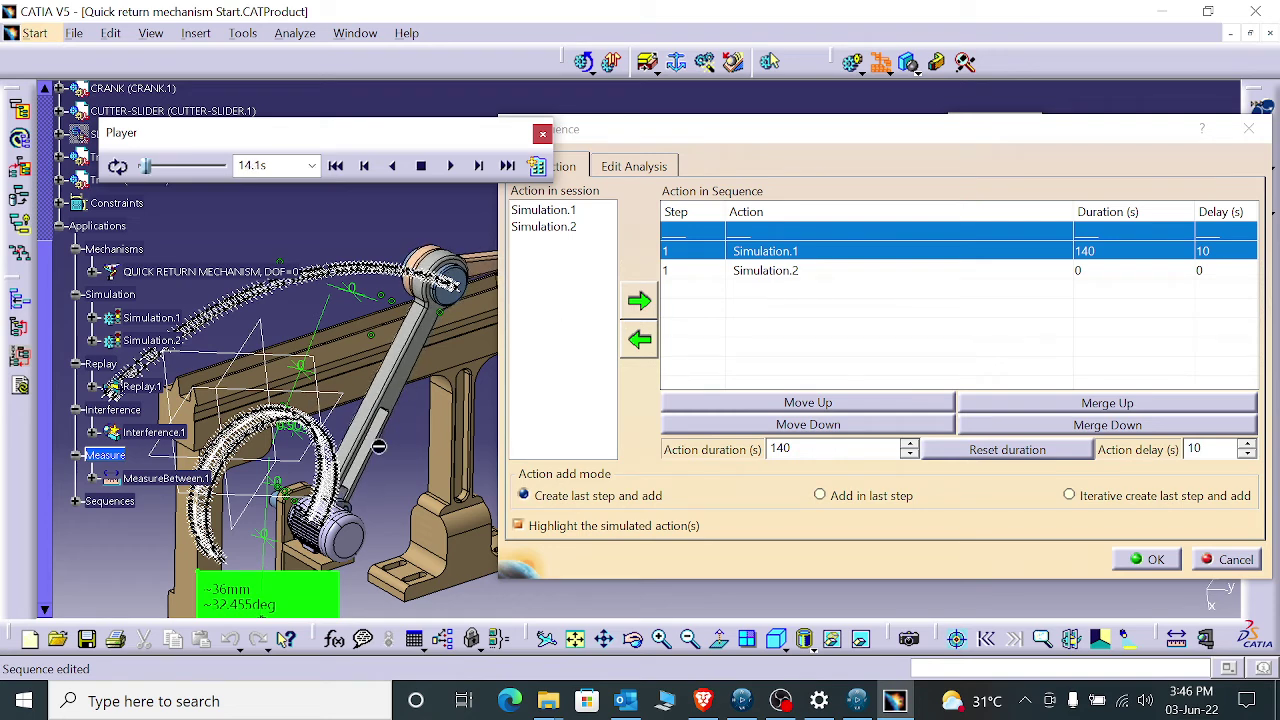
pyautogui.moveTo(426, 418); pyautogui.dragTo(318, 453, button='middle')
pyautogui.scroll(1, 418, 472)
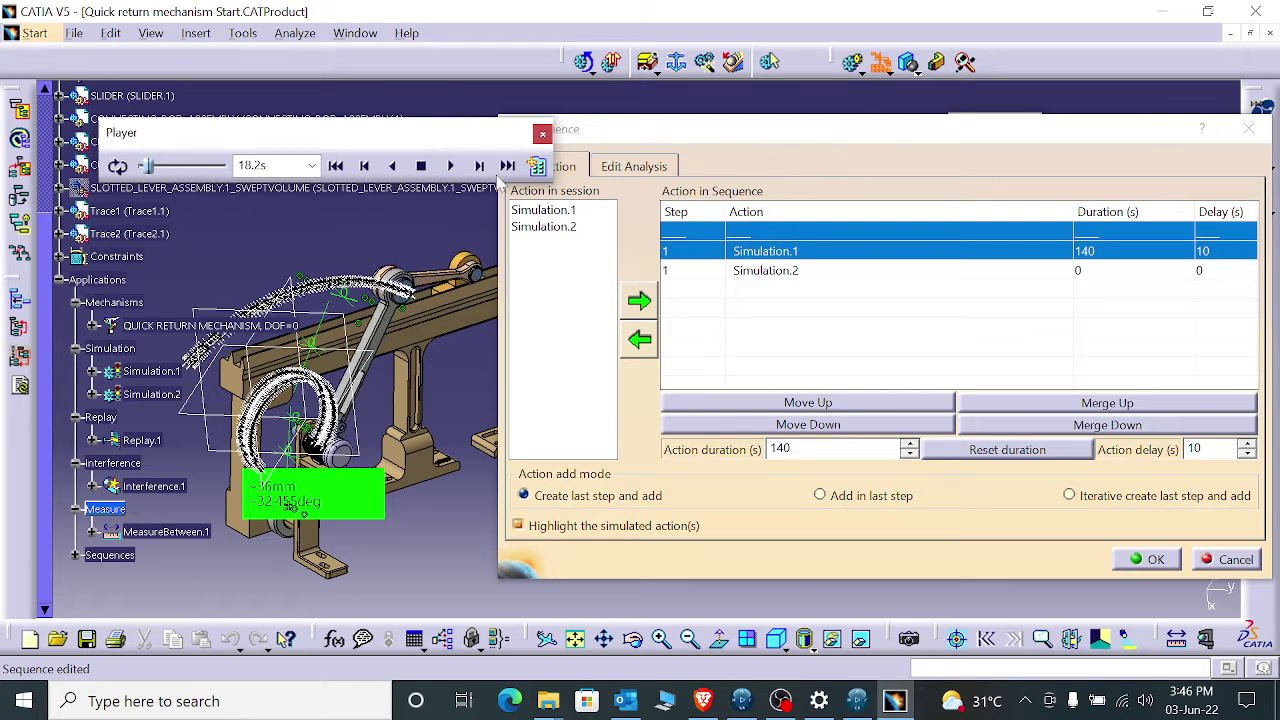
# - Set the sequence player's sampling step to 2s during playback and close the player parameters
pyautogui.click(537, 165)
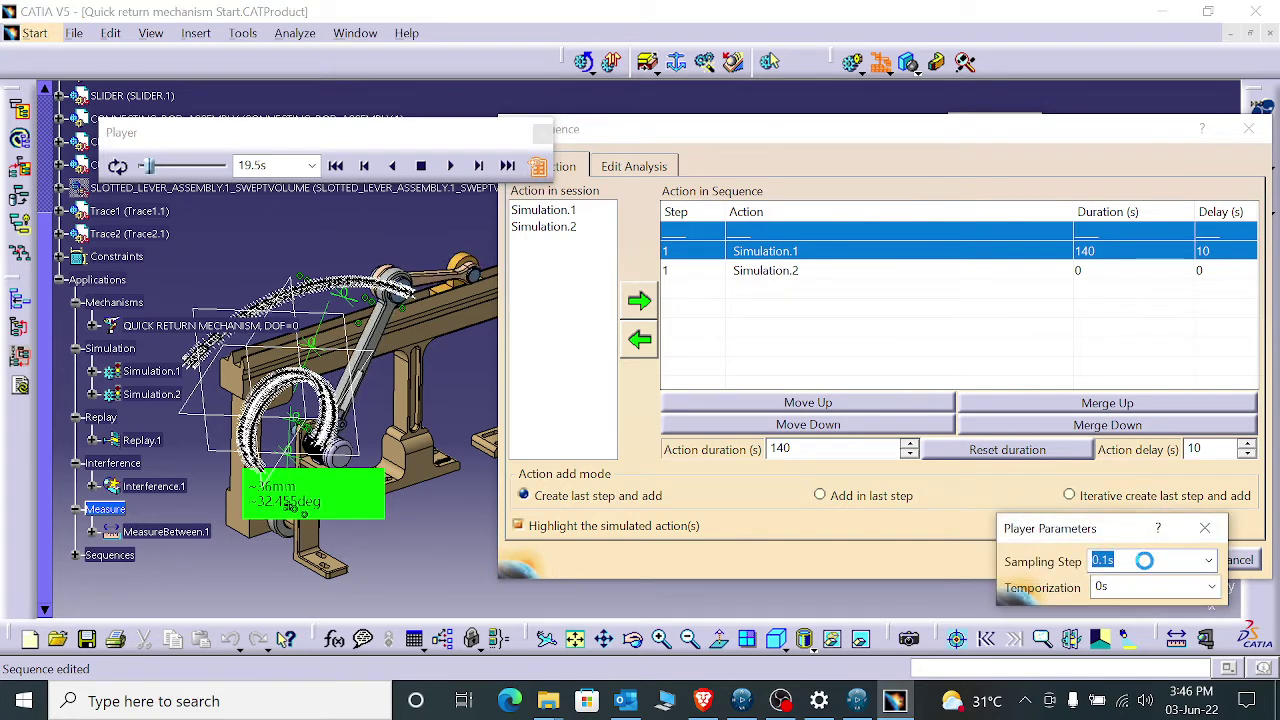
pyautogui.click(1210, 562)
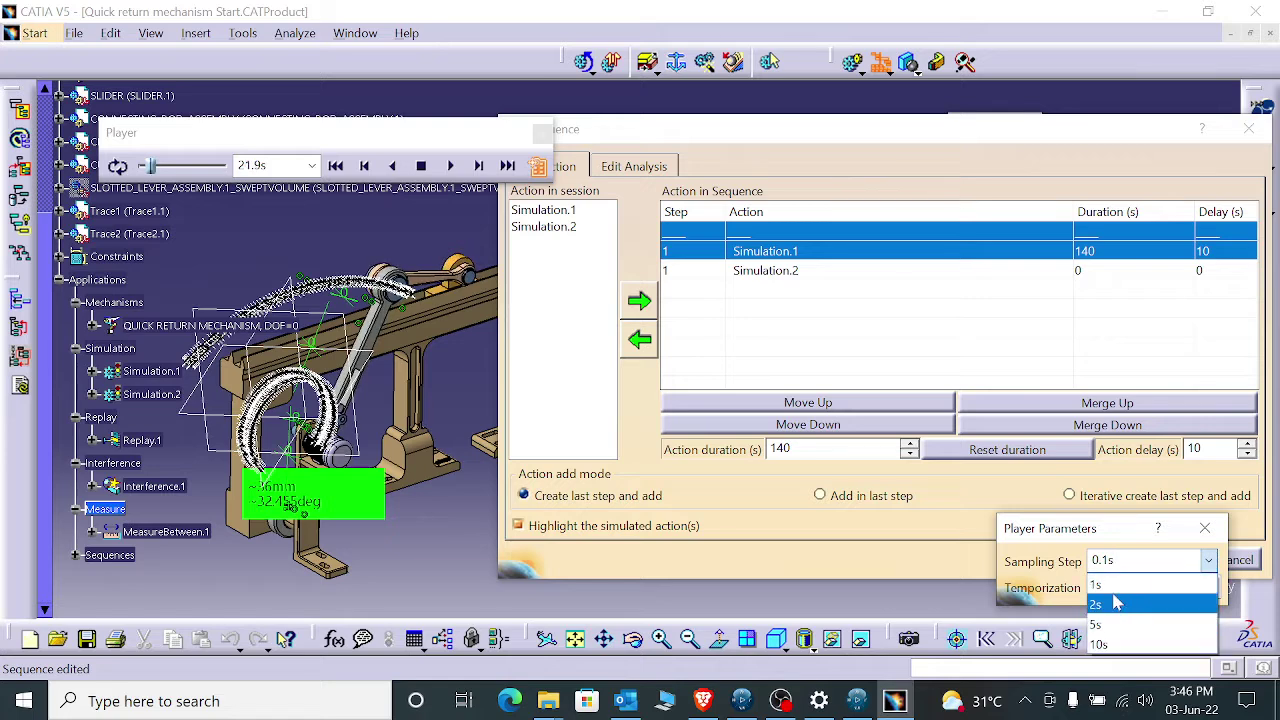
pyautogui.click(1112, 600)
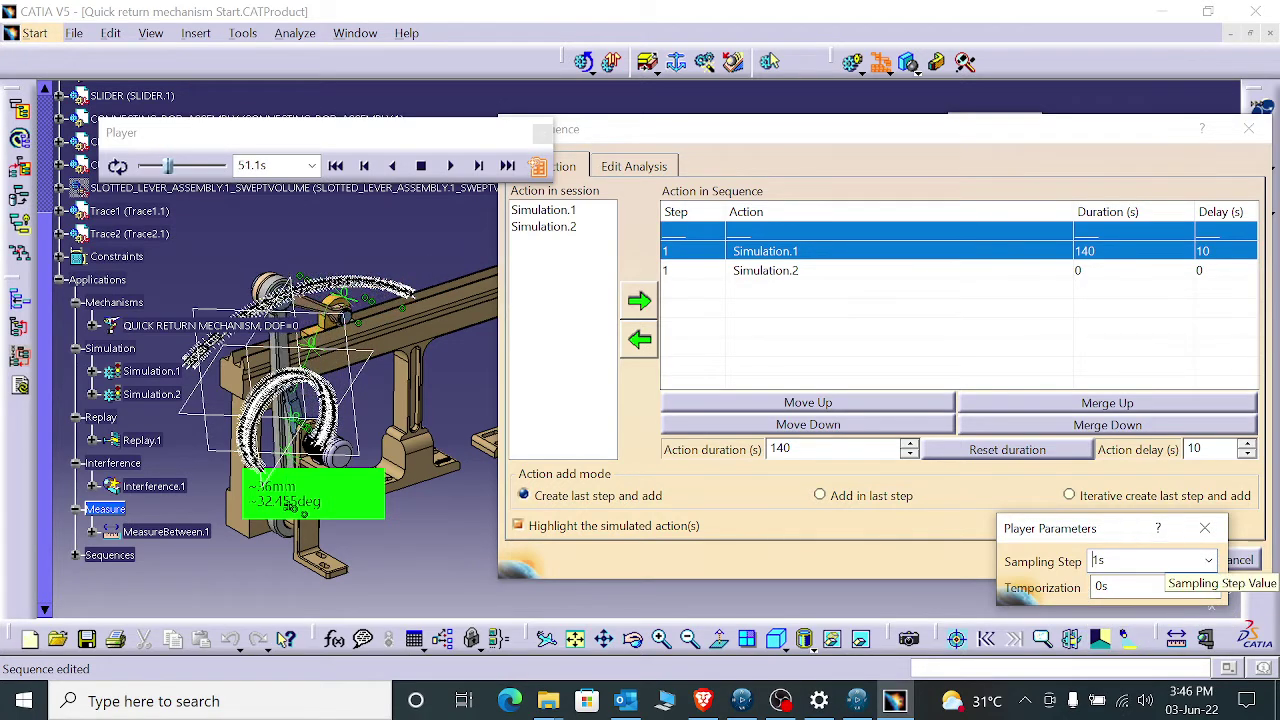
pyautogui.click(1209, 561)
pyautogui.click(1124, 620)
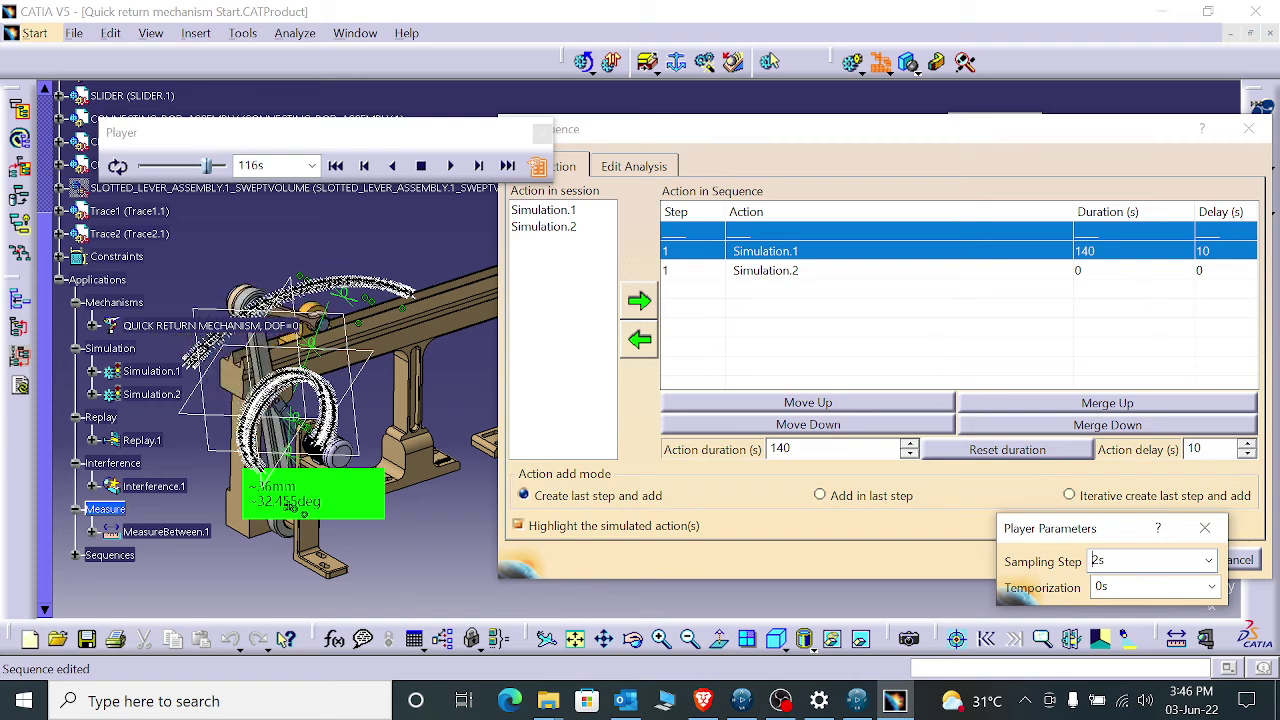
pyautogui.click(1204, 528)
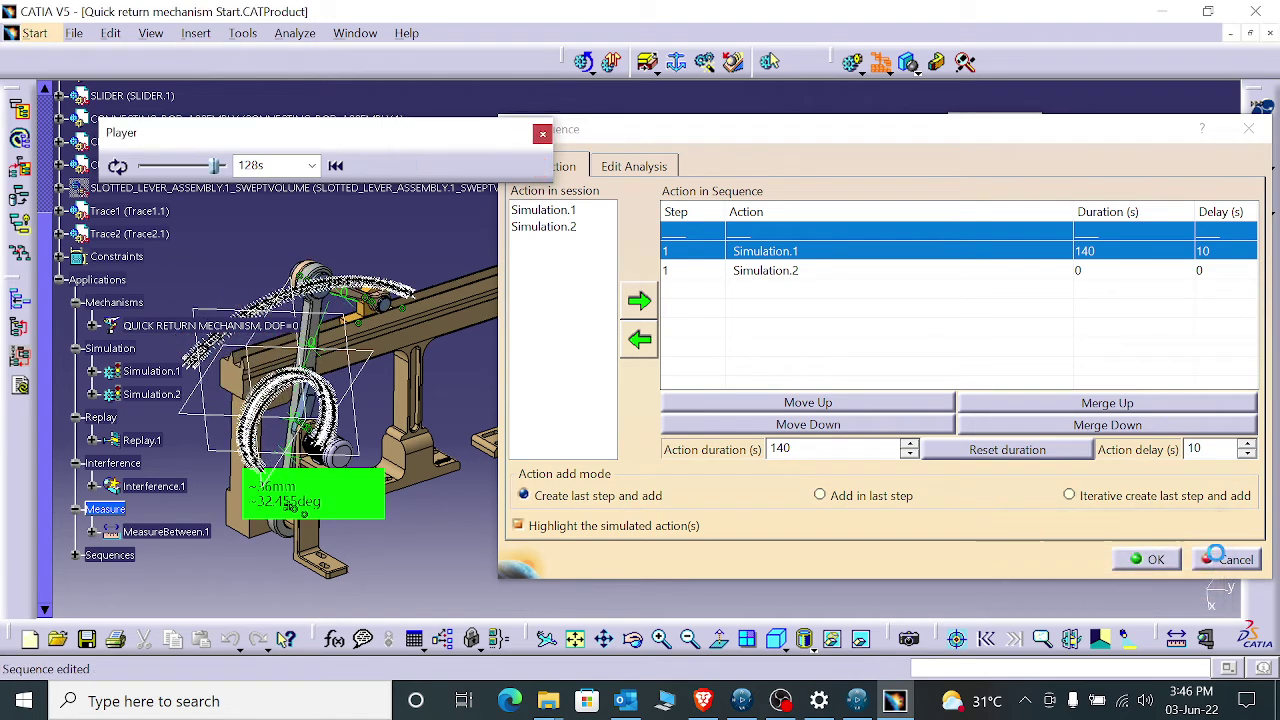
# - Confirm the edited sequence and expand the Sequences branch of the specification tree
pyautogui.click(1150, 559)
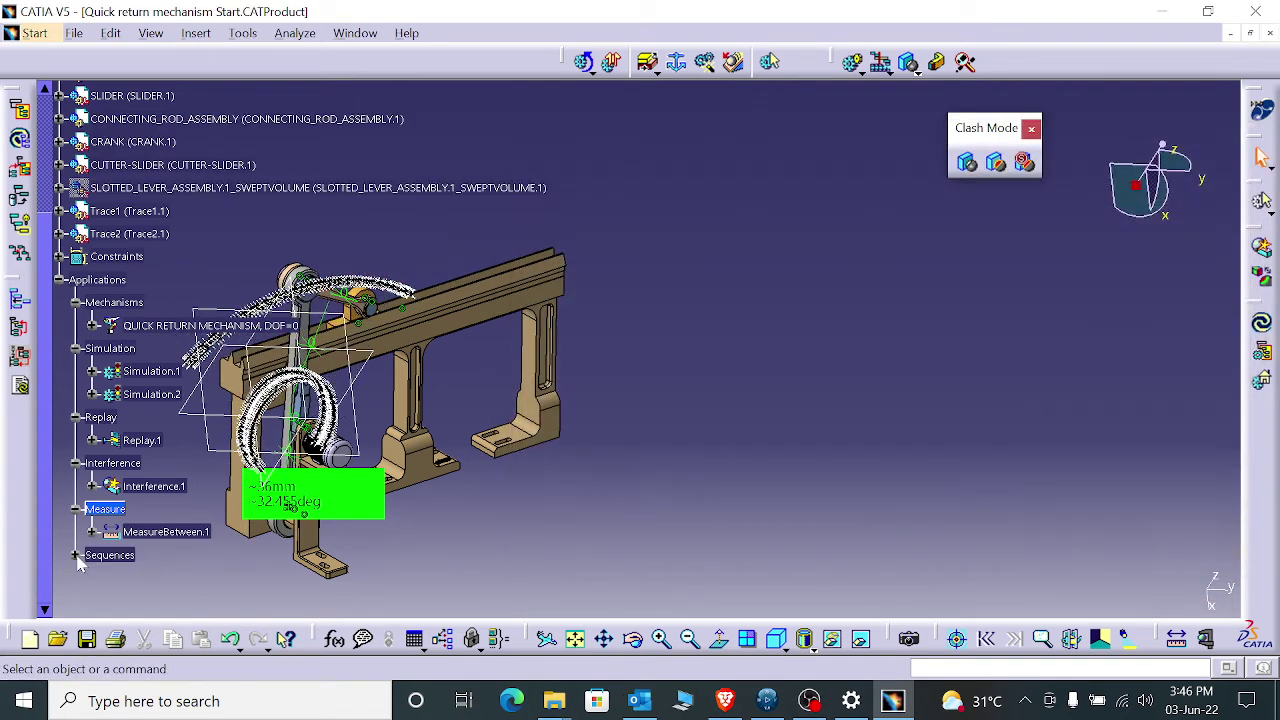
pyautogui.click(75, 555)
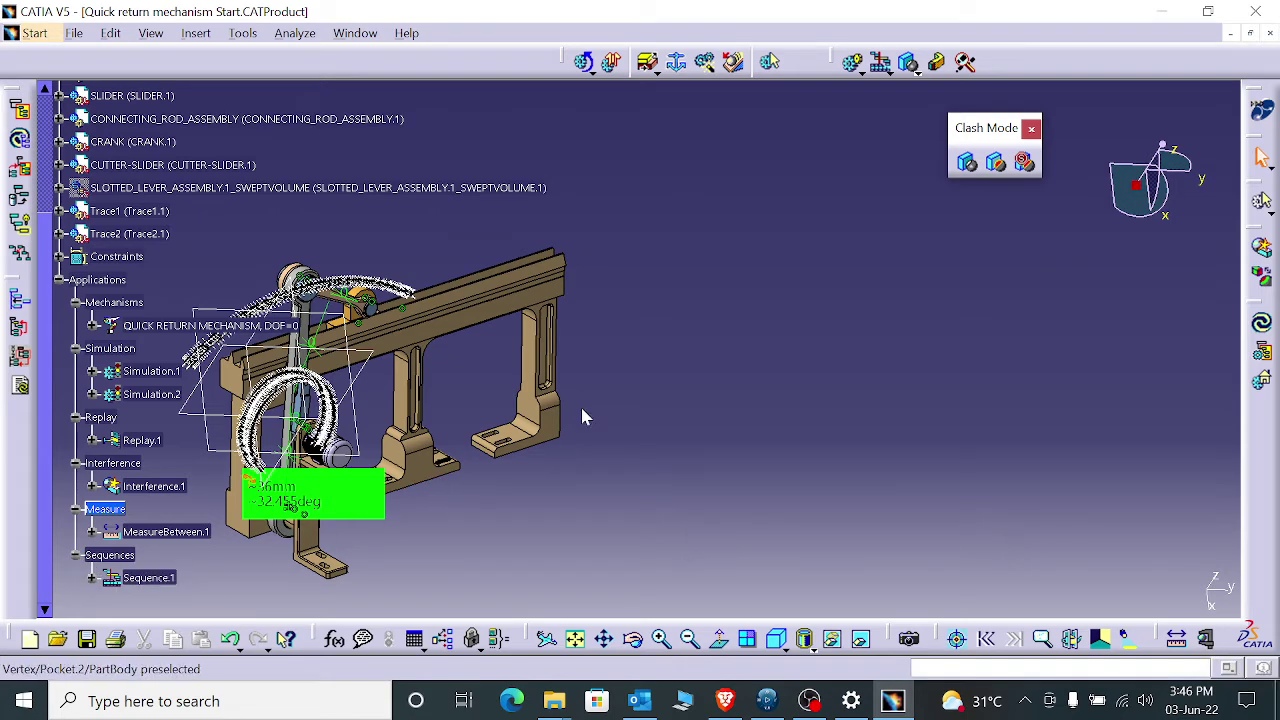
pyautogui.moveTo(634, 357); pyautogui.dragTo(762, 383, button='middle')
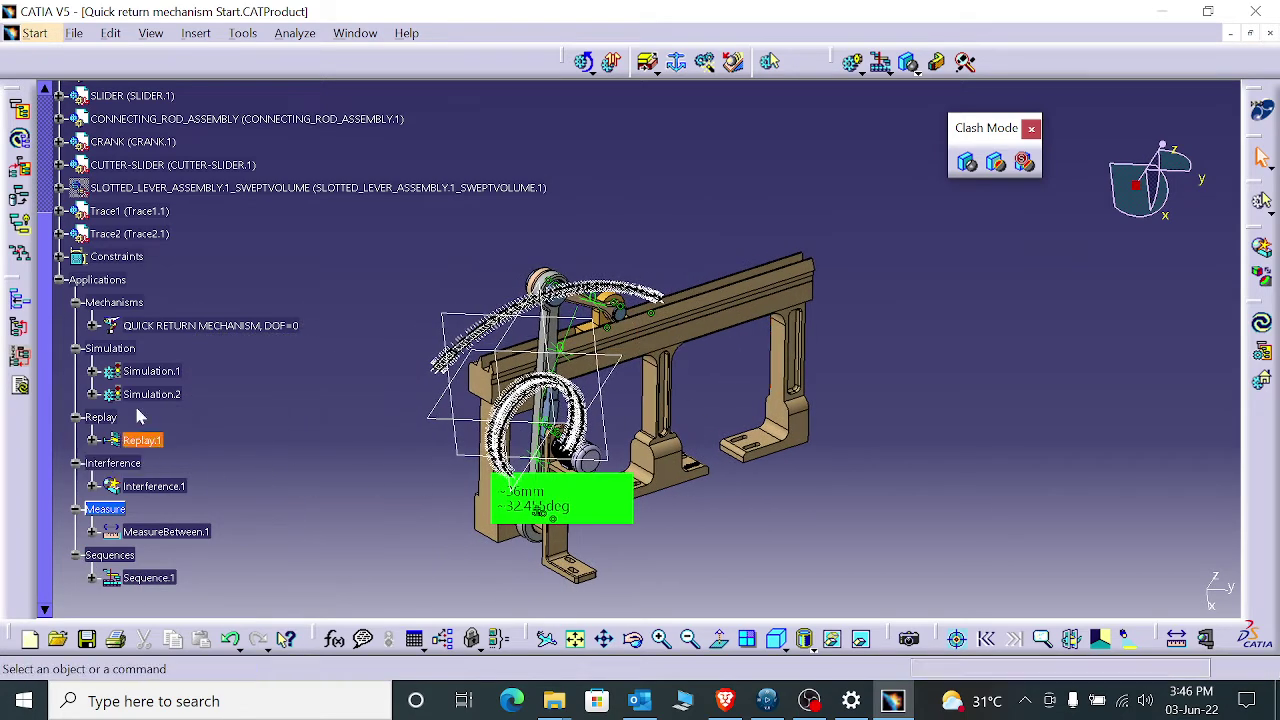
# - Hide the Trace2 and Trace1 components so only the mechanism's parts are displayed
pyautogui.rightClick(148, 235)
pyautogui.click(211, 309)
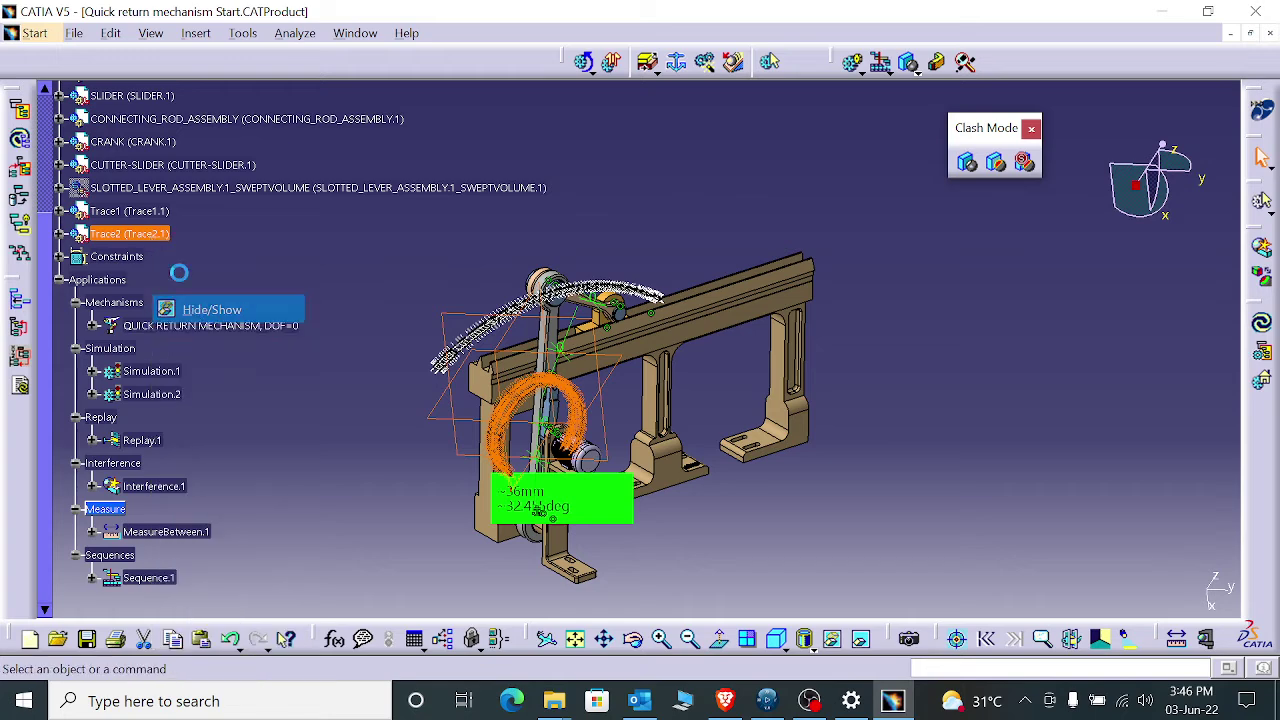
pyautogui.rightClick(158, 212)
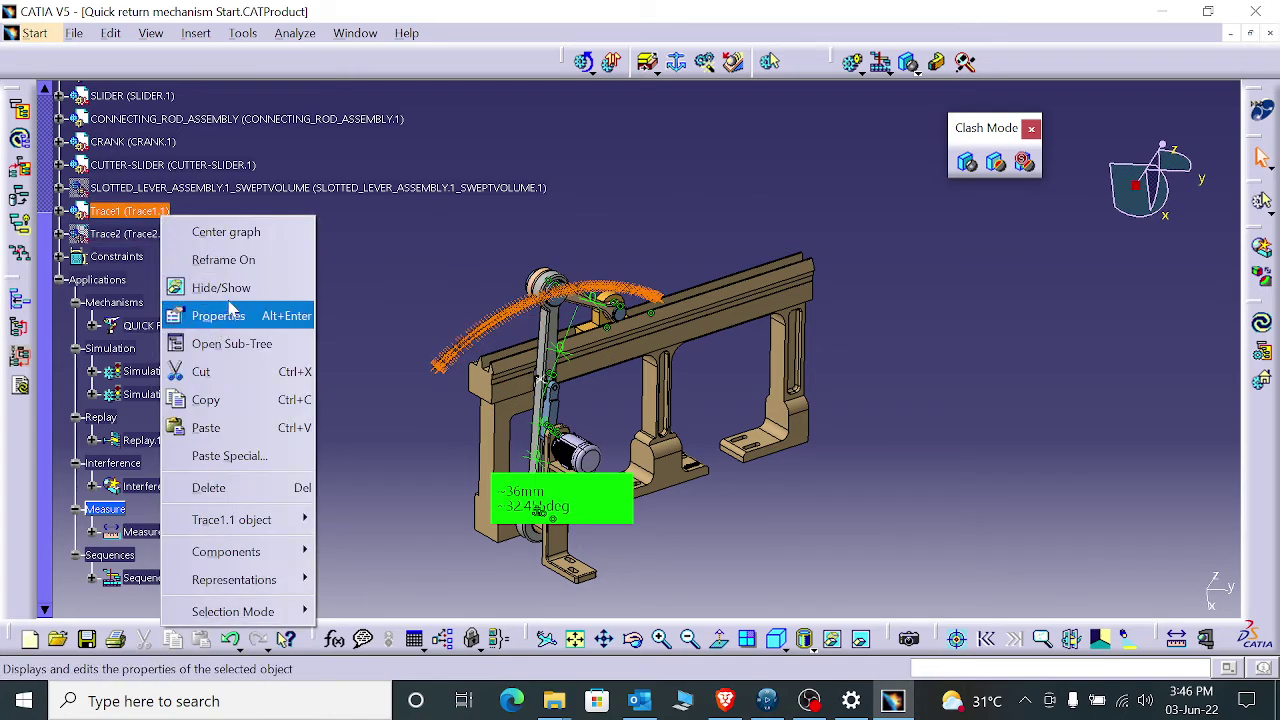
pyautogui.click(229, 288)
pyautogui.scroll(2, 679, 504)
pyautogui.moveTo(669, 494)
pyautogui.mouseDown(button='middle')
pyautogui.moveTo(734, 460)
pyautogui.moveTo(930, 430)
pyautogui.moveTo(884, 403)
pyautogui.moveTo(792, 388)
pyautogui.mouseUp(button='middle')
pyautogui.moveTo(843, 403); pyautogui.dragTo(779, 362, button='middle')
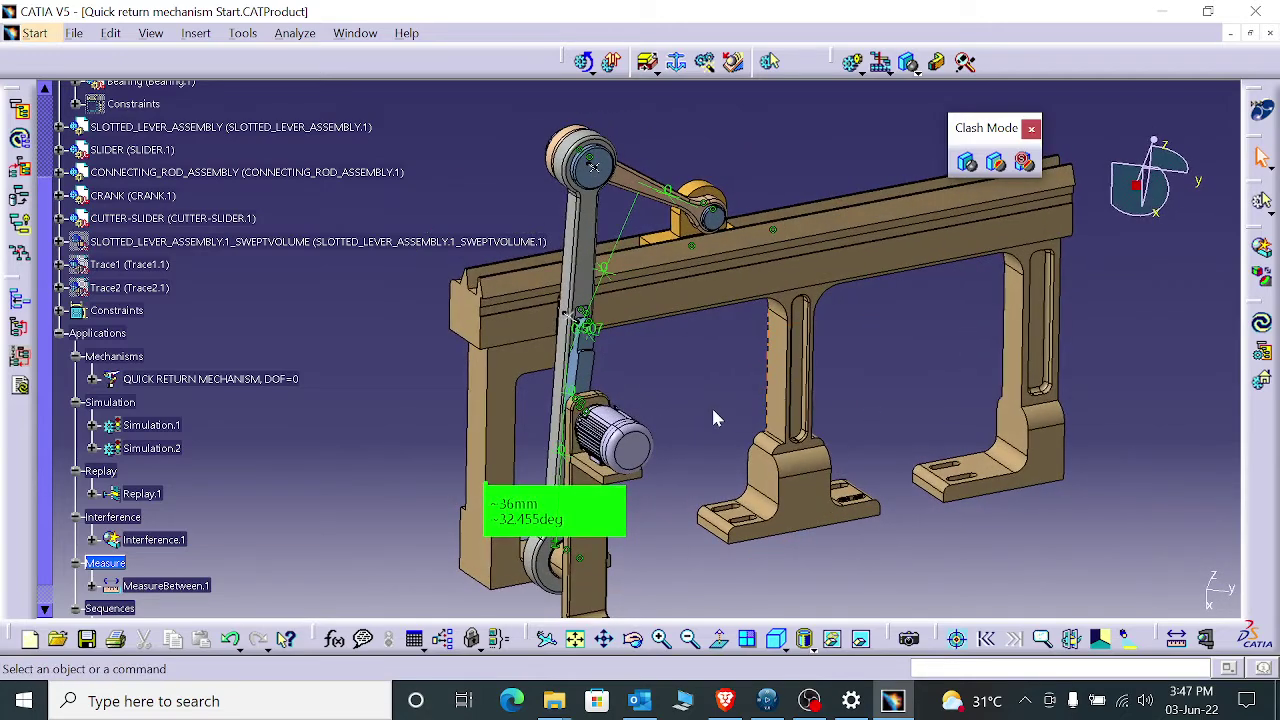